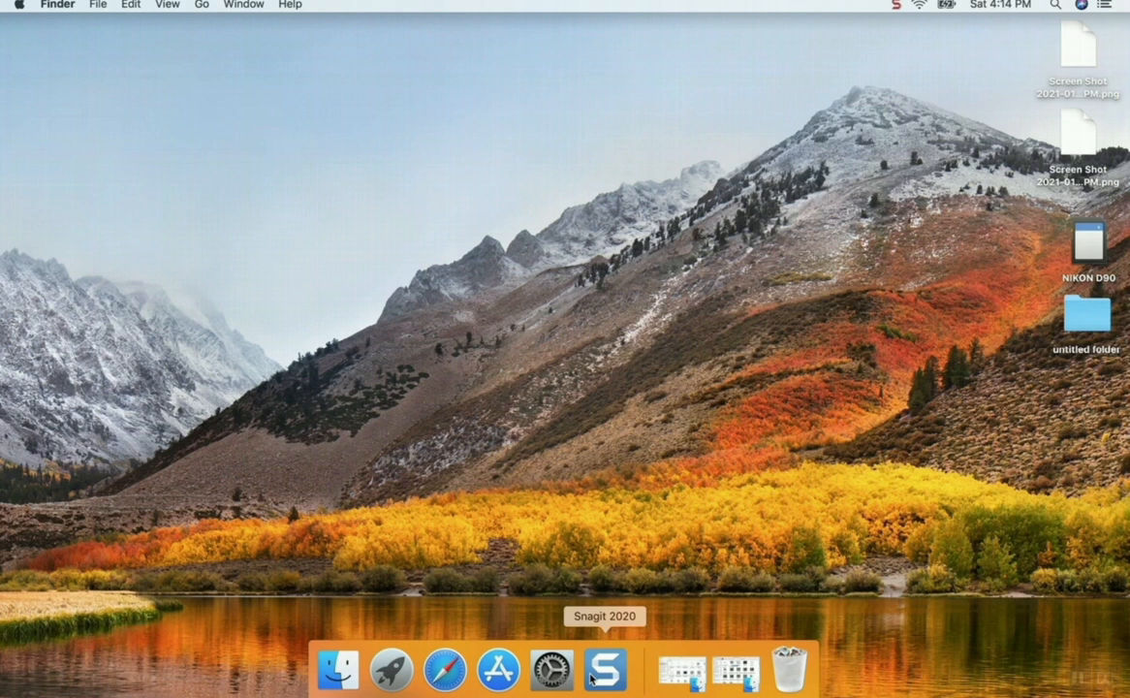
Open Microsoft Excel and create a blank workbook
left_click(391, 669)
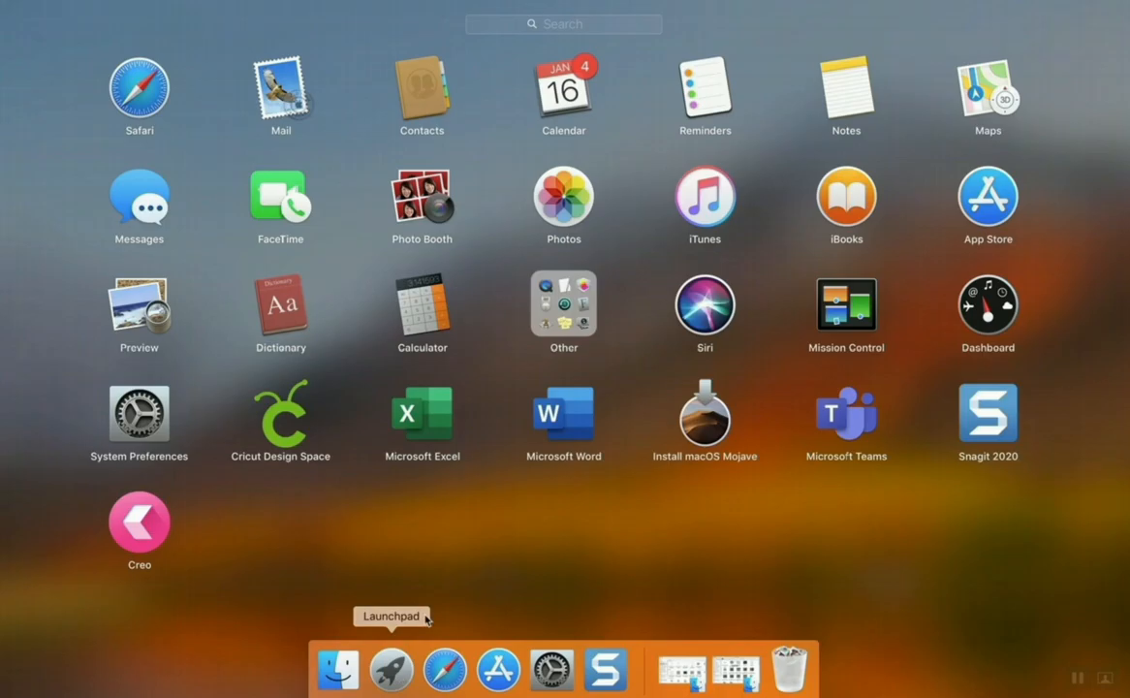
left_click(431, 423)
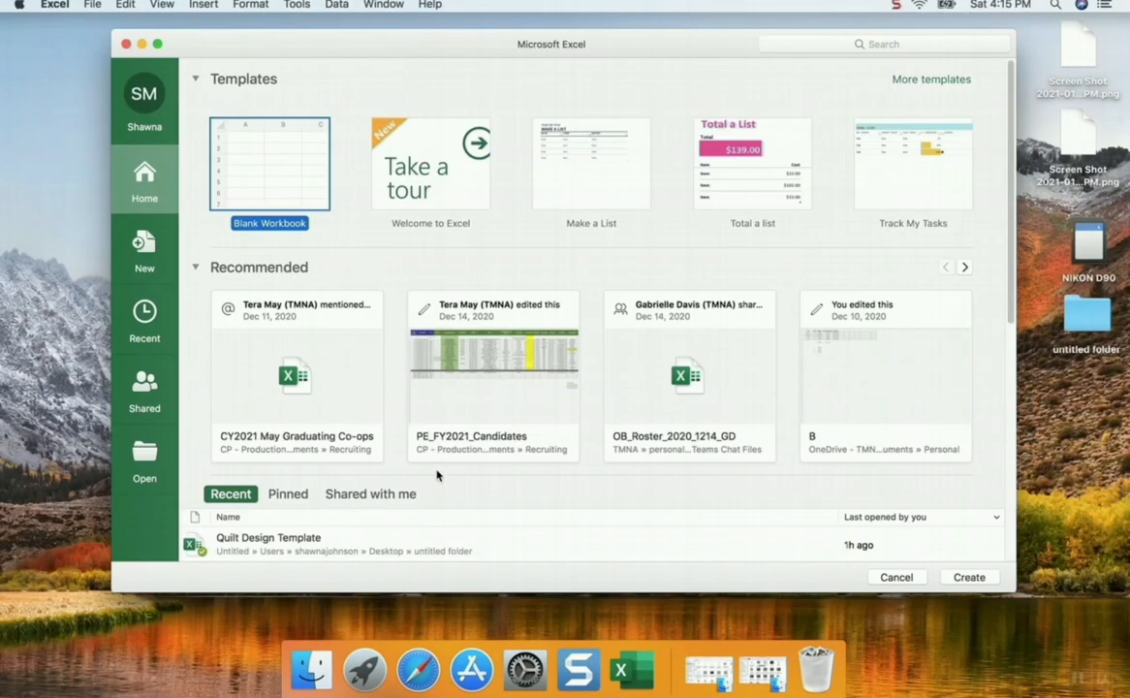
double_click(290, 145)
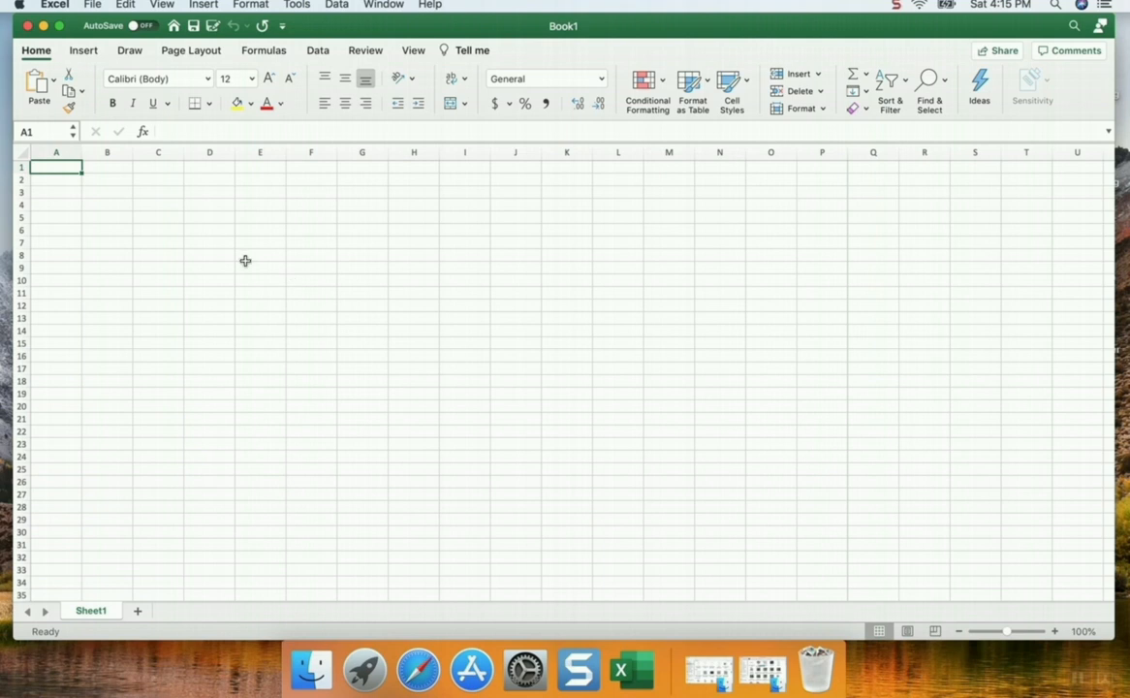
Narrow columns A through D to one equal width and copy their format onto columns E through T
left_click(68, 148)
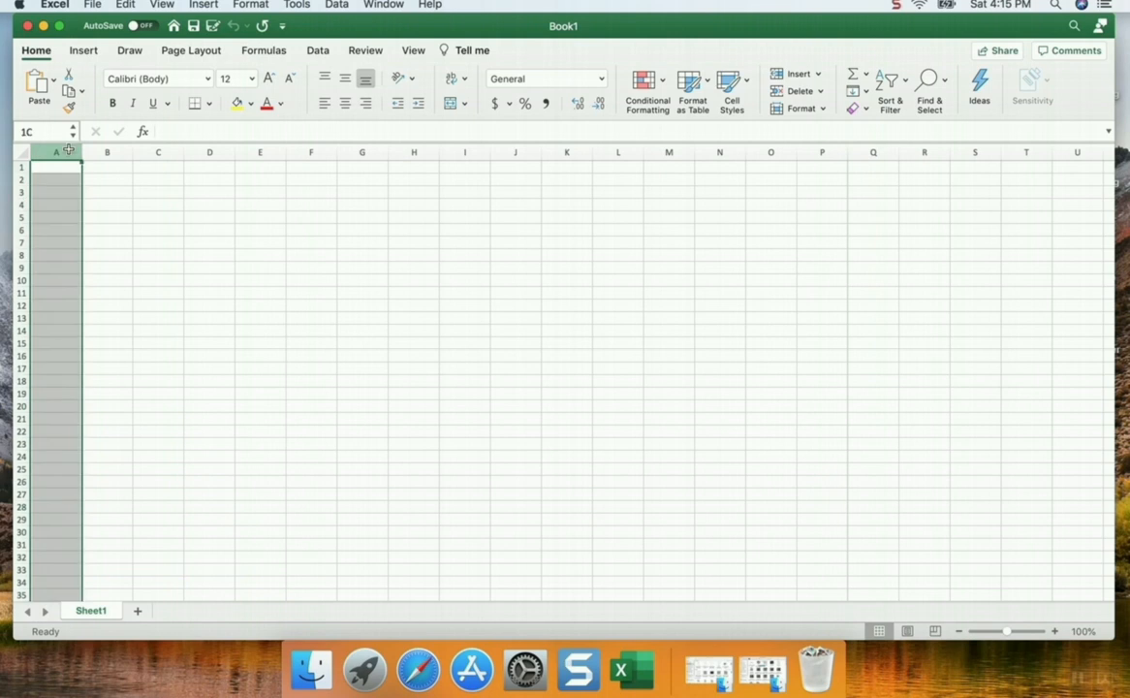
left_click_drag(69, 149, 227, 151)
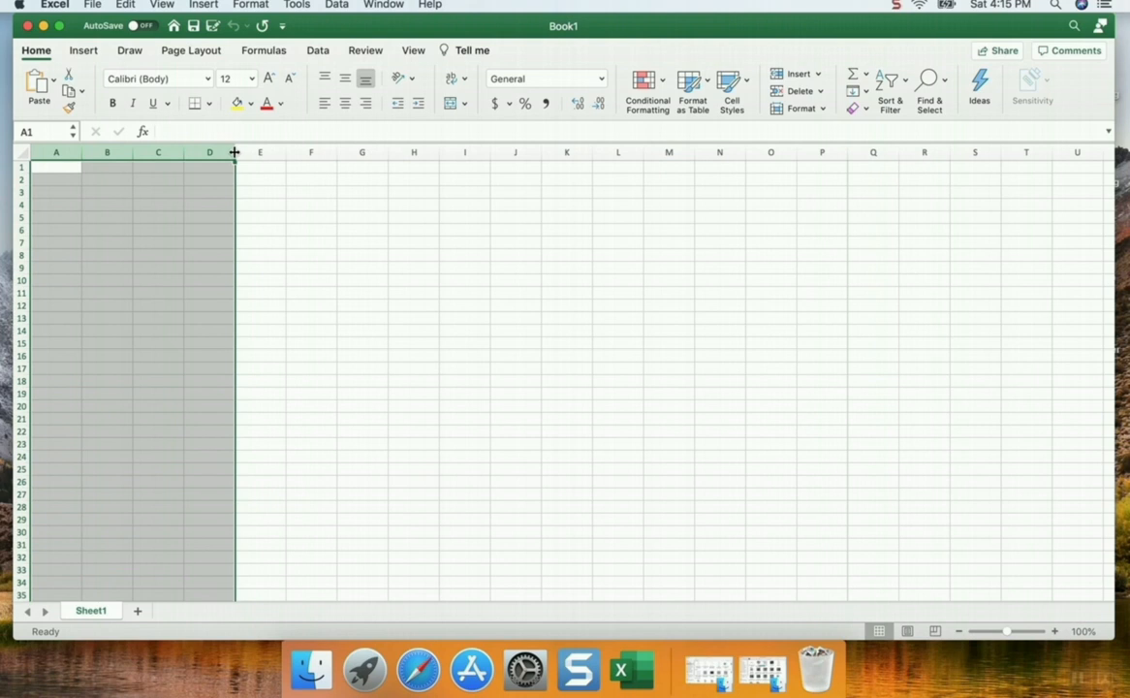
left_click_drag(233, 152, 246, 152)
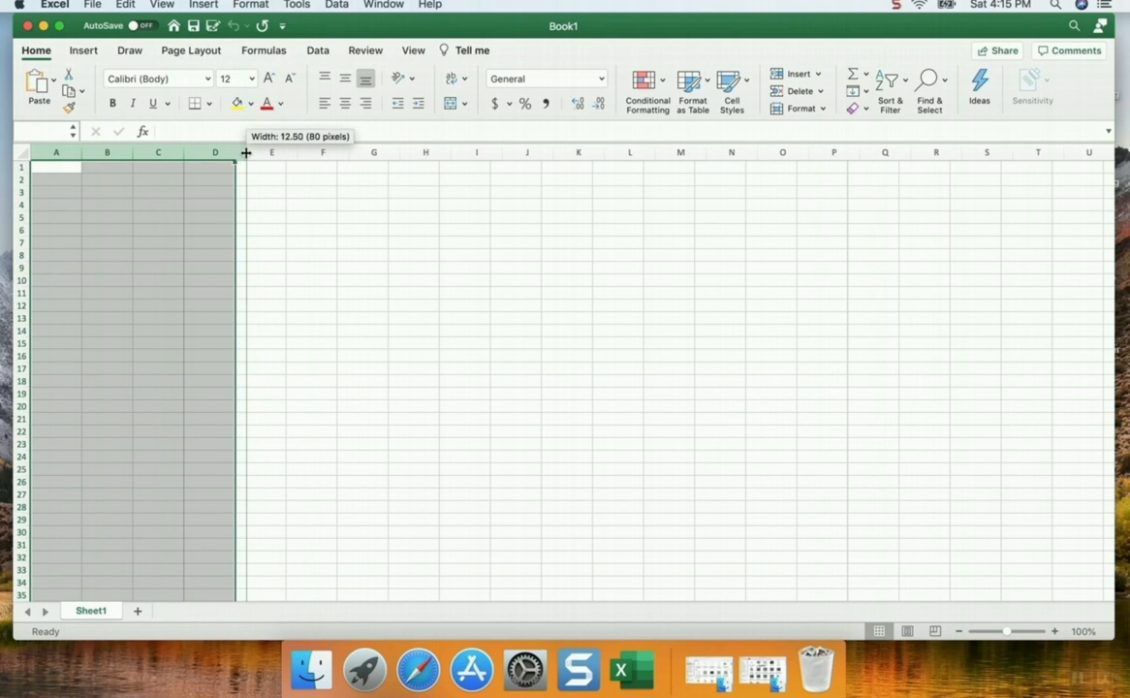
left_click_drag(246, 152, 223, 154)
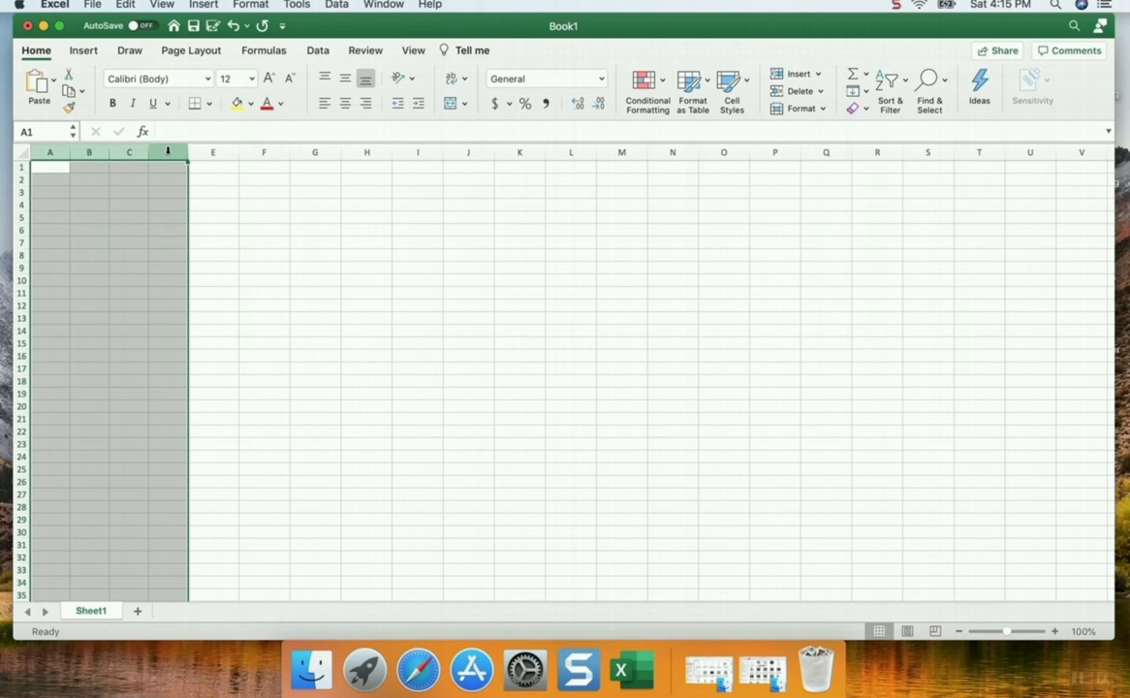
left_click(68, 109)
mouse_move(217, 152)
left_mouse_down()
mouse_move(651, 169)
mouse_move(963, 152)
mouse_move(998, 161)
left_mouse_up()
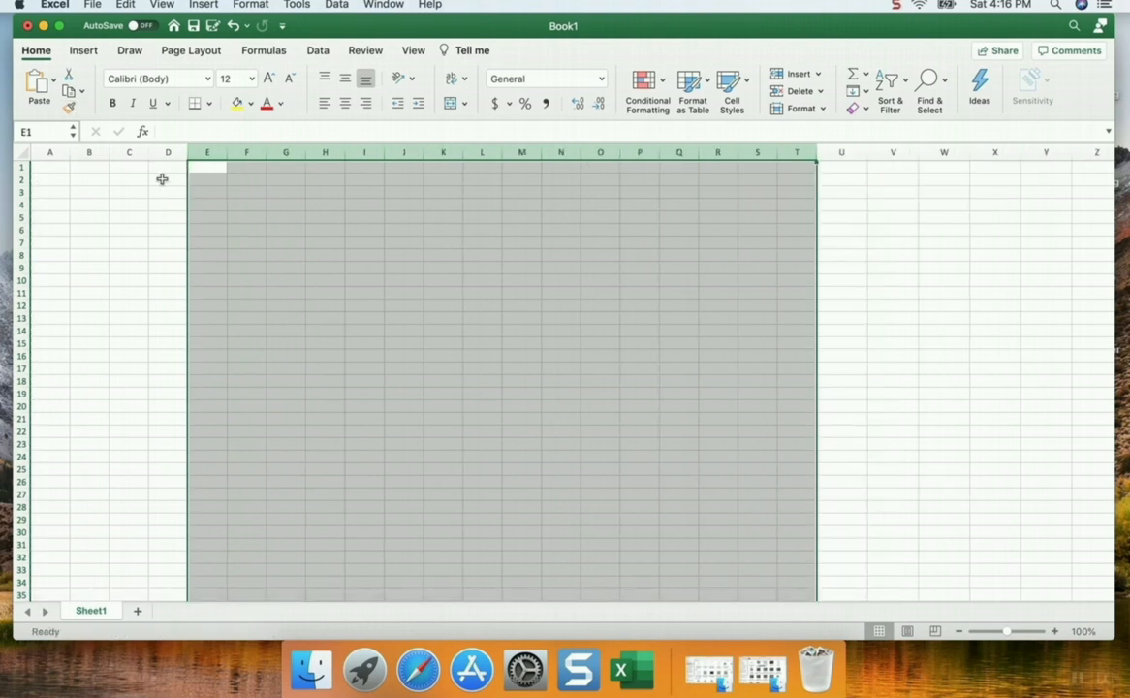
Increase the height of rows 1 through 6 equally so their cells in the narrowed columns look square
left_click(19, 167)
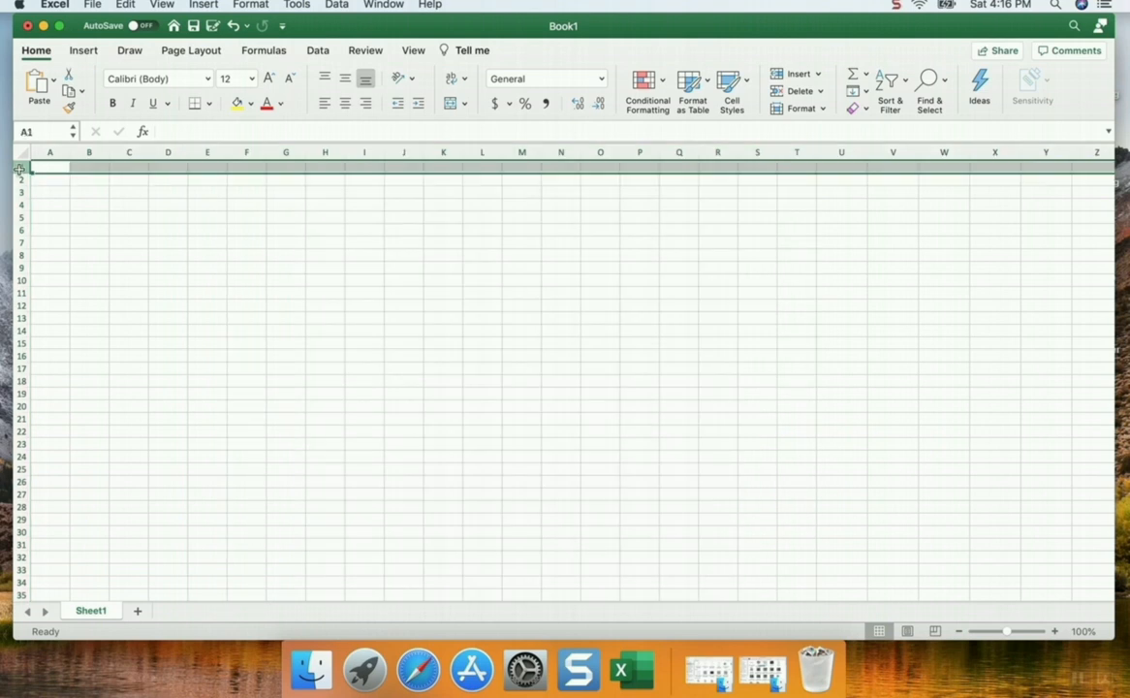
left_click_drag(20, 169, 23, 234)
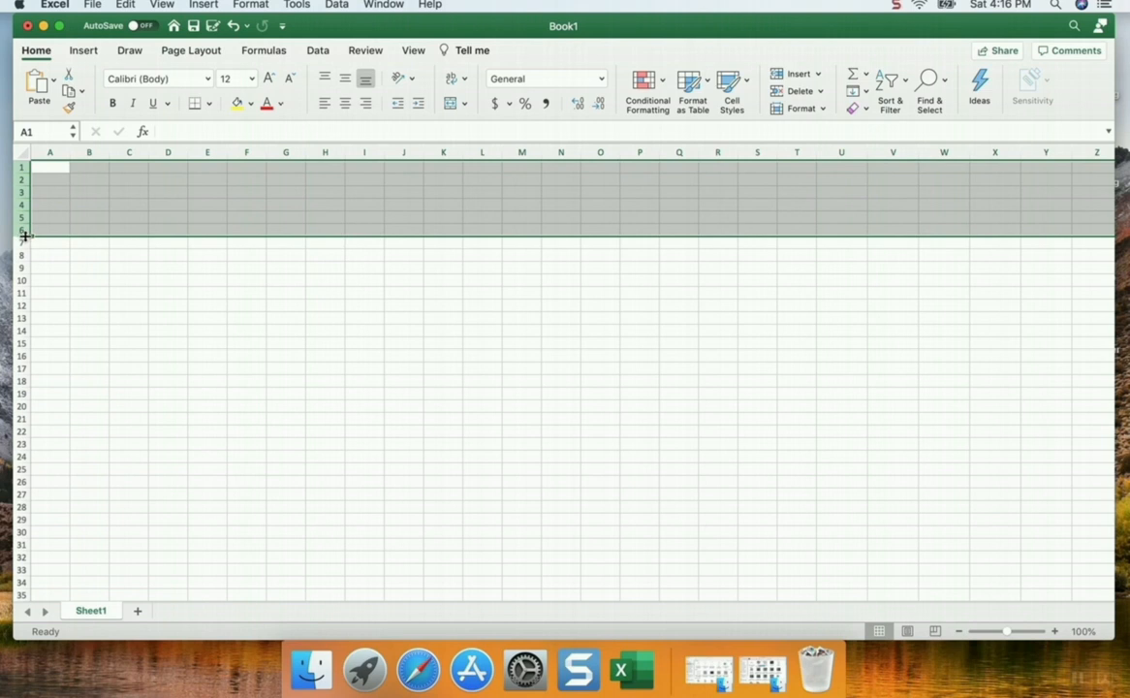
left_click_drag(23, 234, 30, 259)
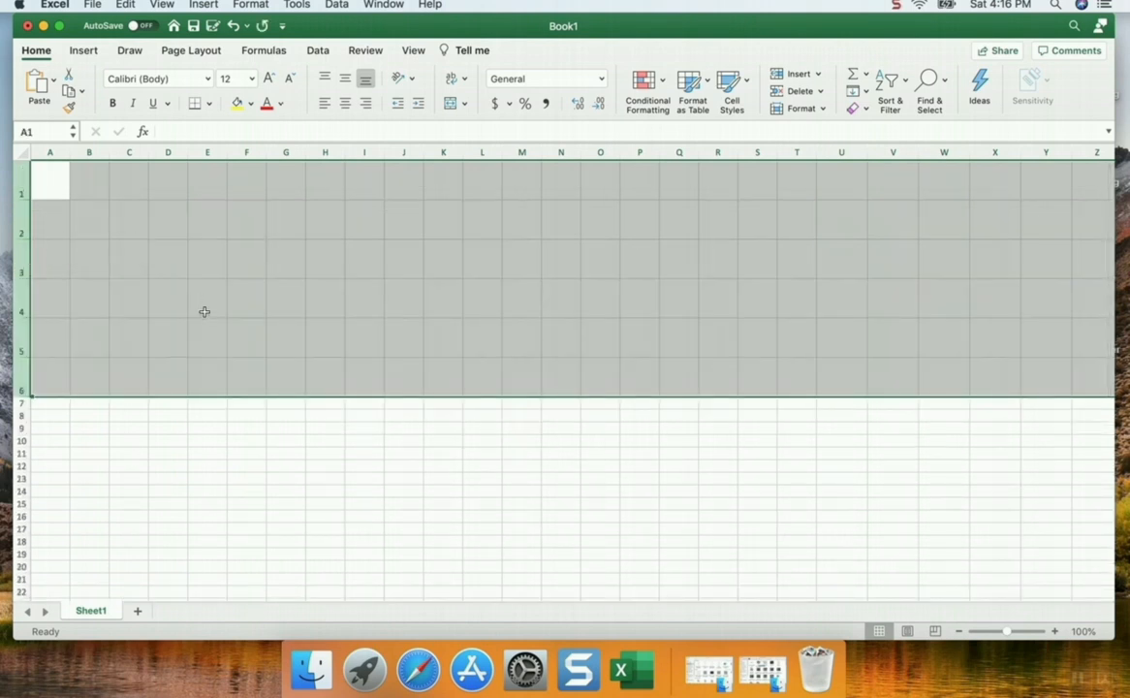
left_click(58, 175)
left_click(86, 178)
left_click(133, 180)
left_click(208, 180)
left_click(281, 180)
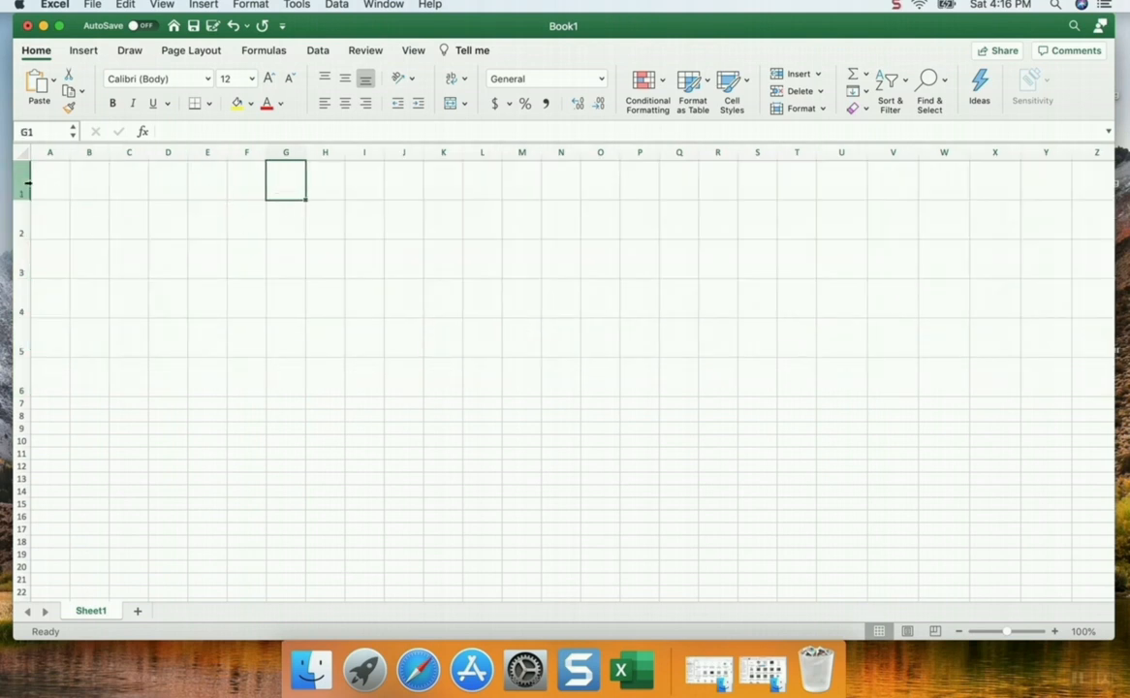
Copy the format of rows 1 through 6 onto the rows below, starting at row 7
left_click_drag(22, 179, 35, 383)
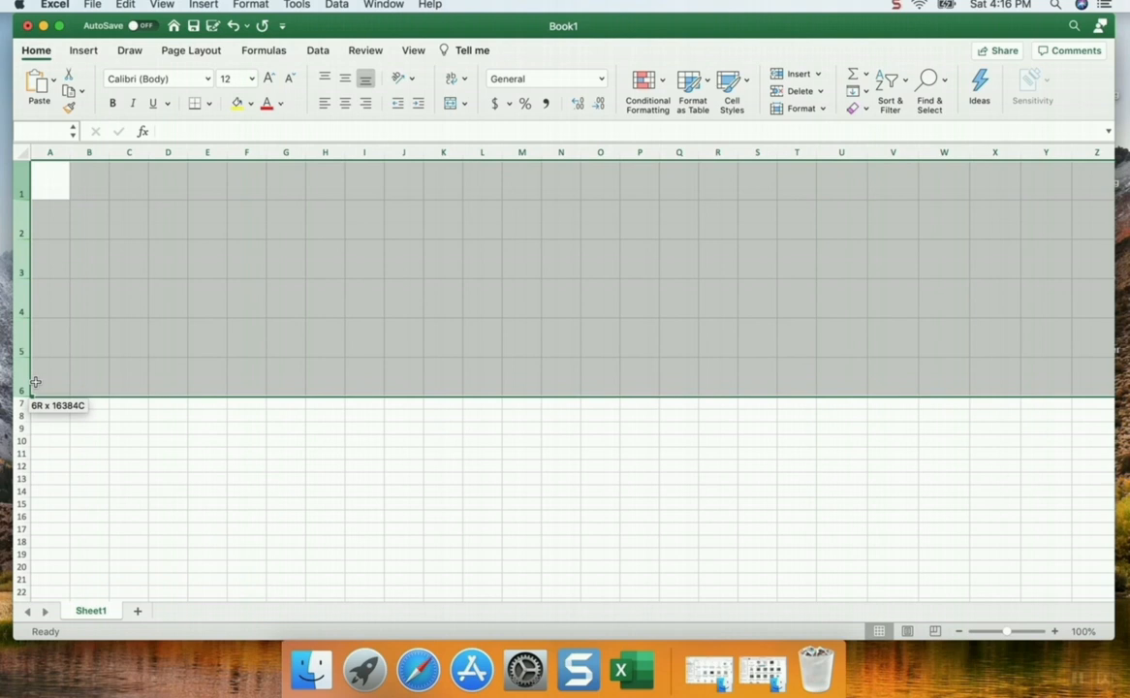
left_click_drag(34, 383, 34, 384)
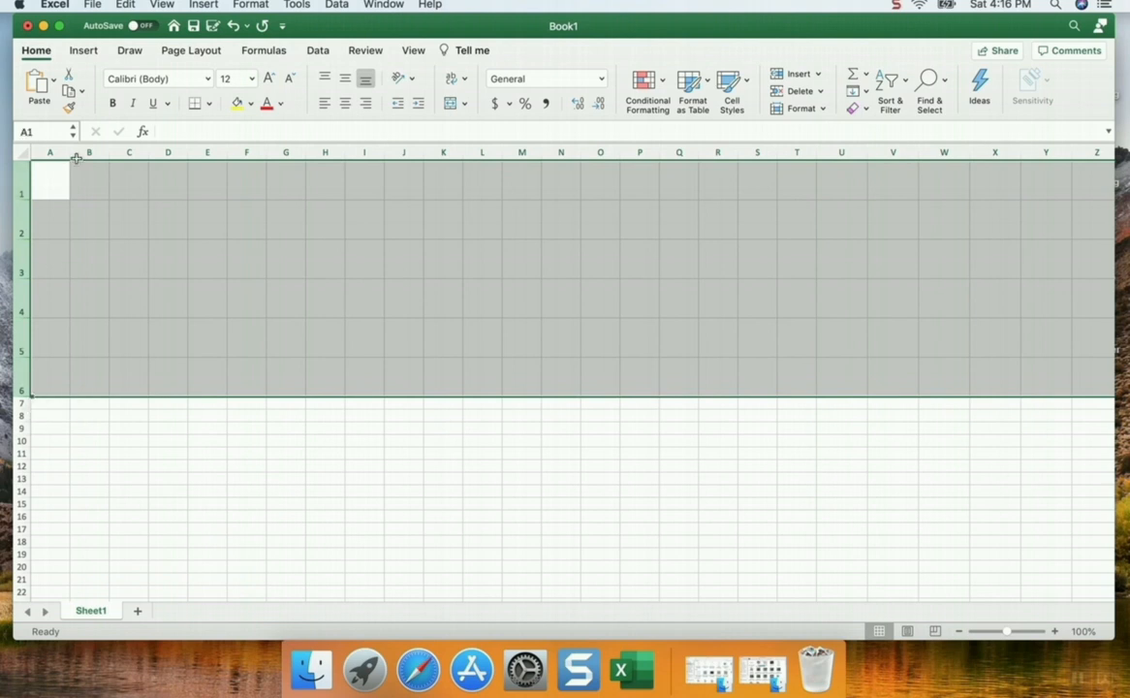
left_click(69, 109)
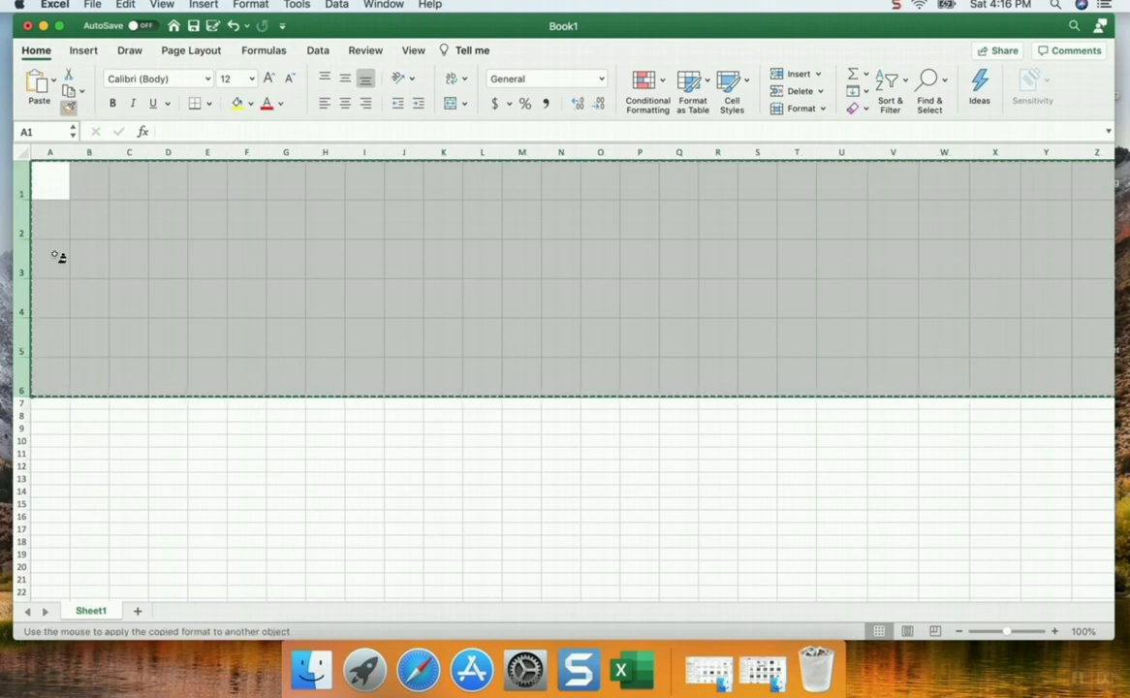
mouse_move(22, 404)
left_mouse_down()
mouse_move(34, 643)
mouse_move(38, 550)
mouse_move(38, 595)
mouse_move(50, 608)
mouse_move(45, 537)
mouse_move(73, 489)
left_mouse_up()
scroll(71, 490, "up", 2)
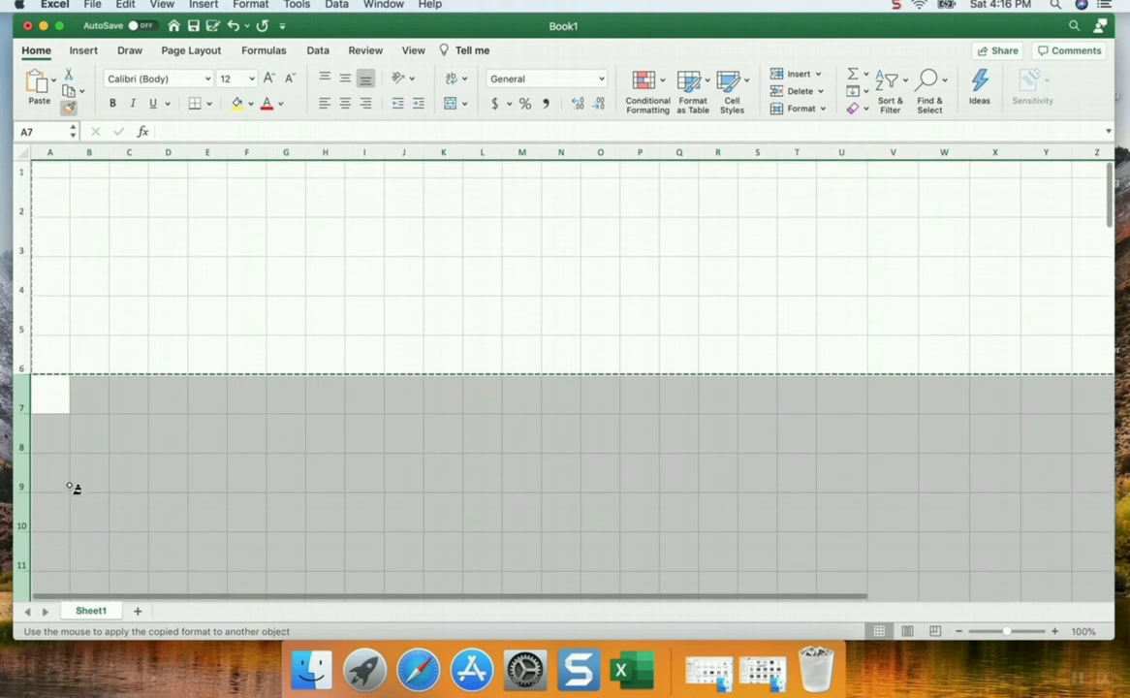
left_click(89, 297)
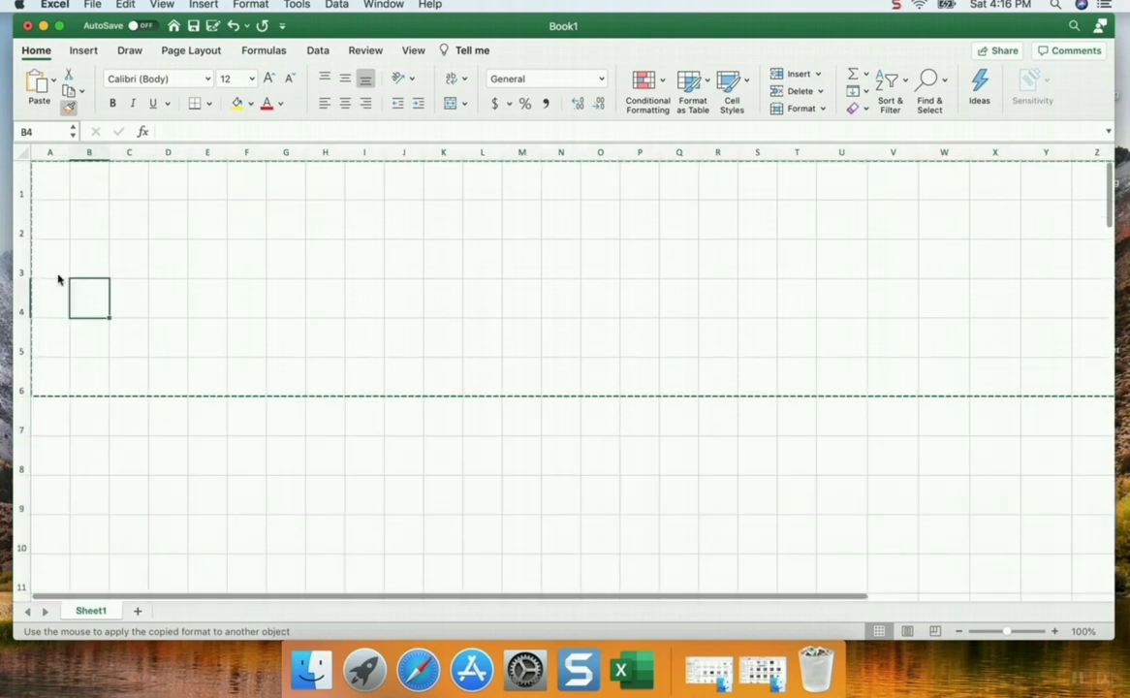
left_click(683, 248)
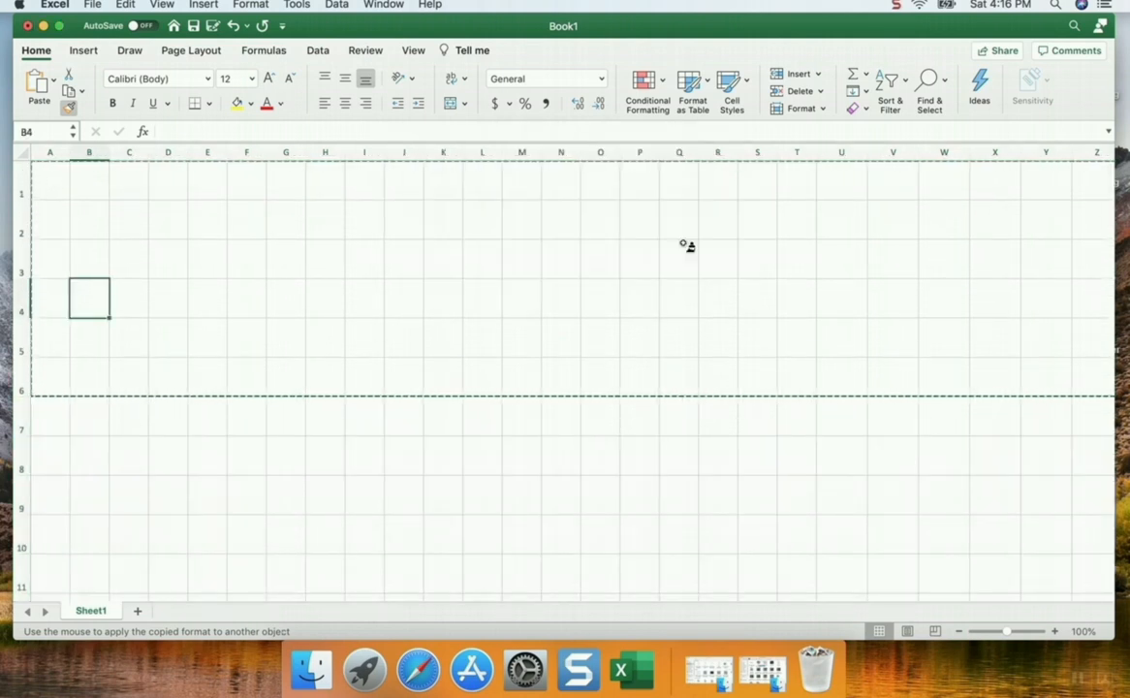
key("Escape")
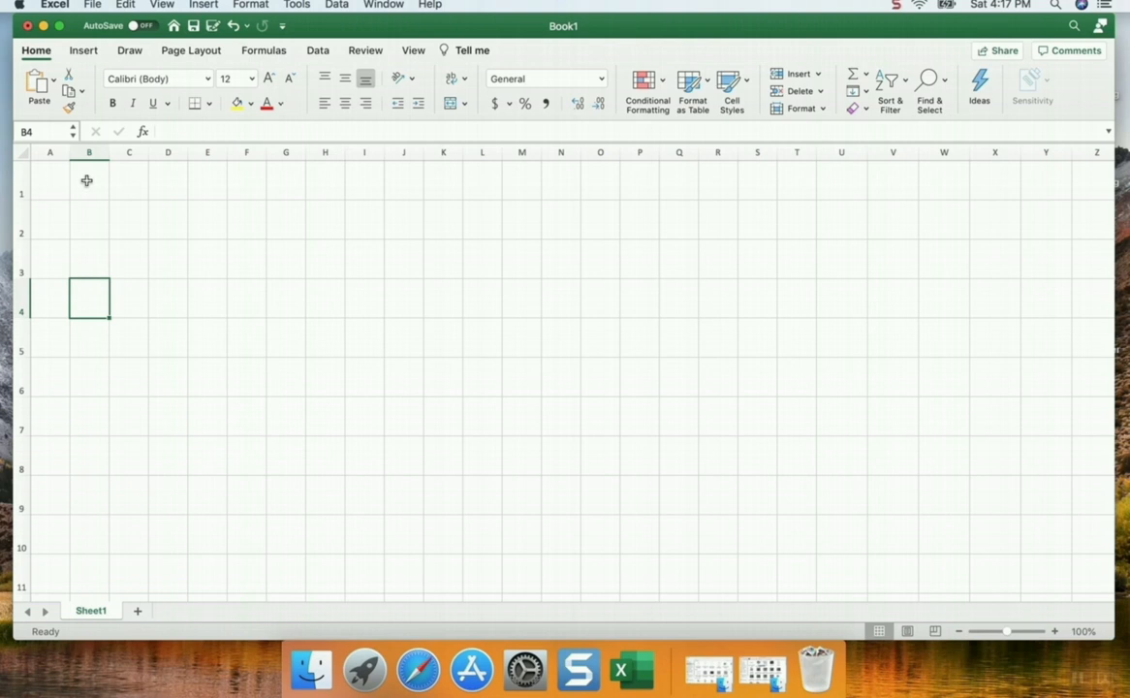
Enter 5, 10, 15 and 20 in cells B1 through E1
left_click(87, 180)
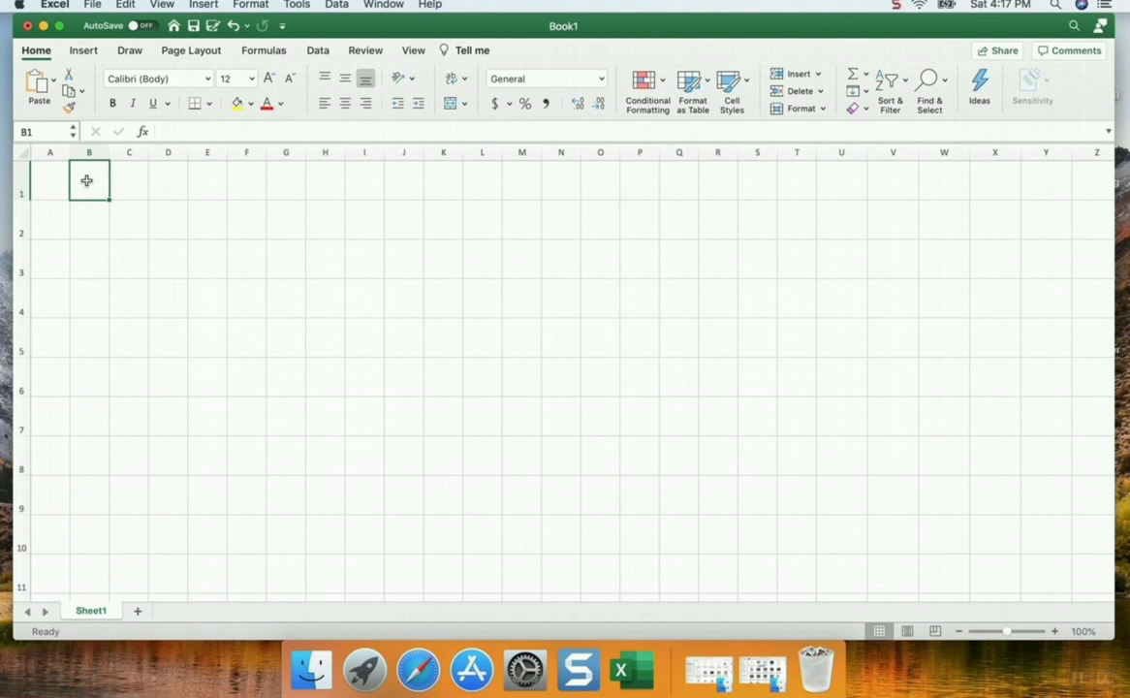
type("5")
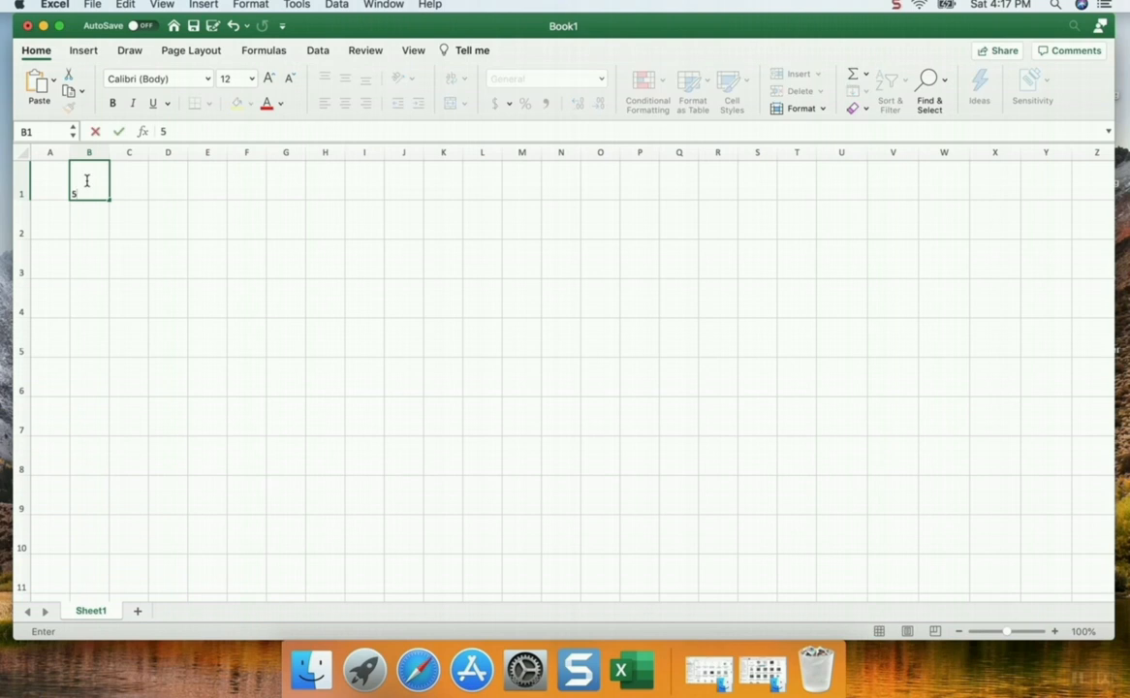
key("Tab")
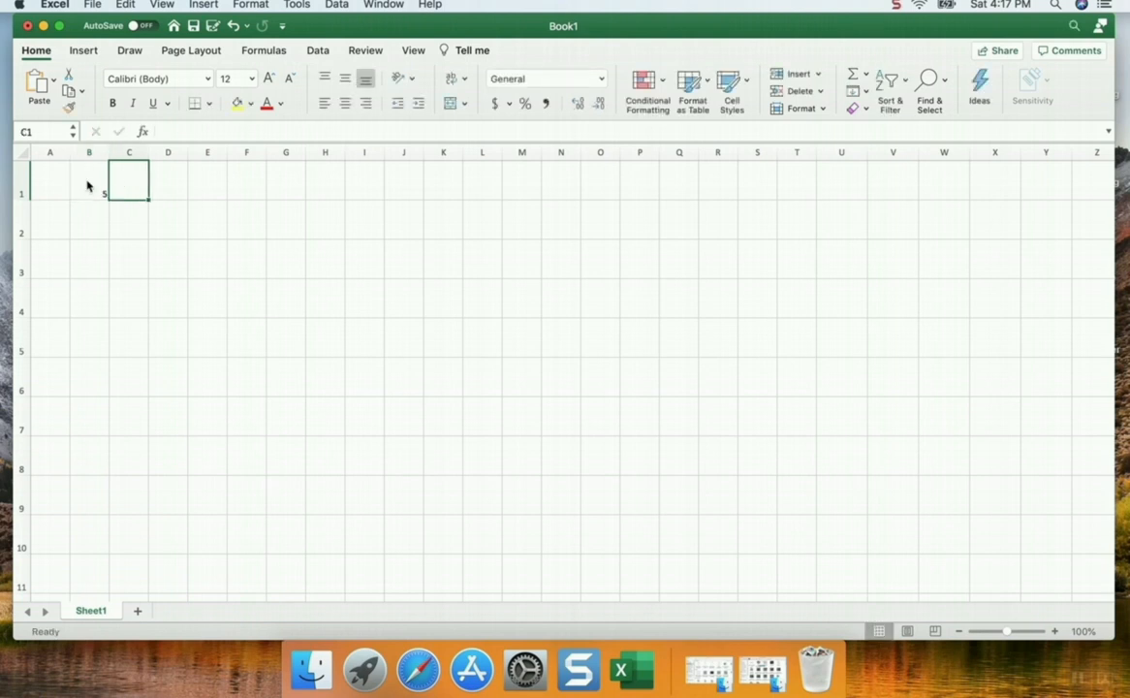
type("10")
key("Tab")
type("15")
key("Tab")
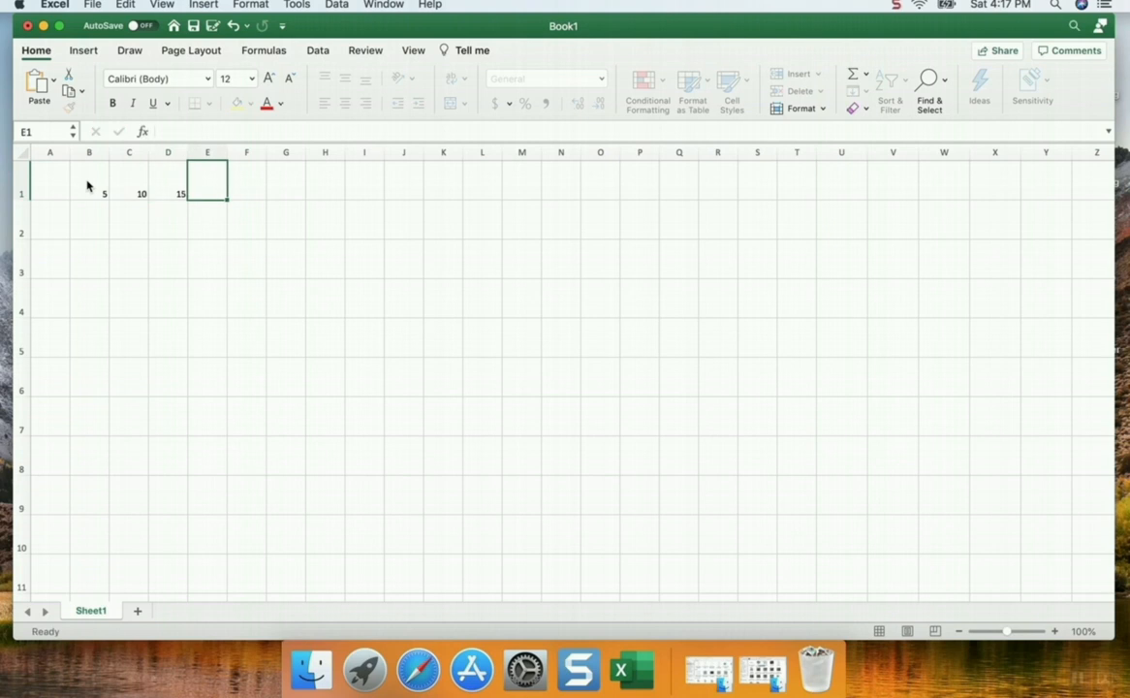
type("20")
key("Tab")
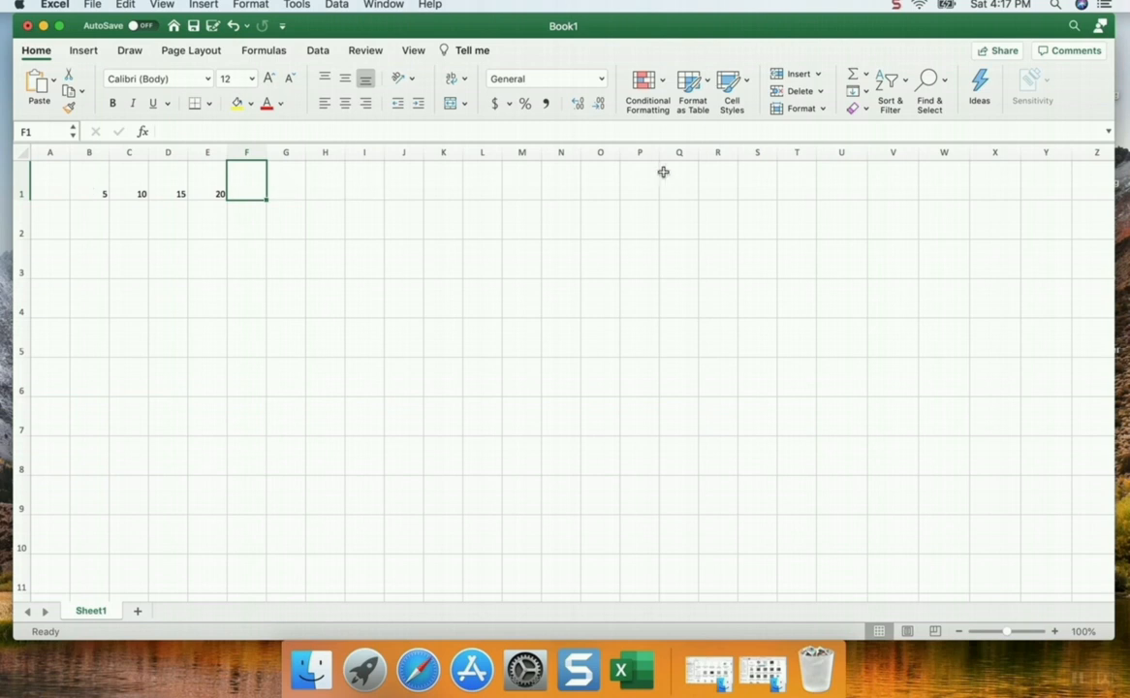
Extend the number series in B1:E1 across row 1 to 100 in cell U1
left_click(89, 187)
left_click_drag(89, 187, 220, 192)
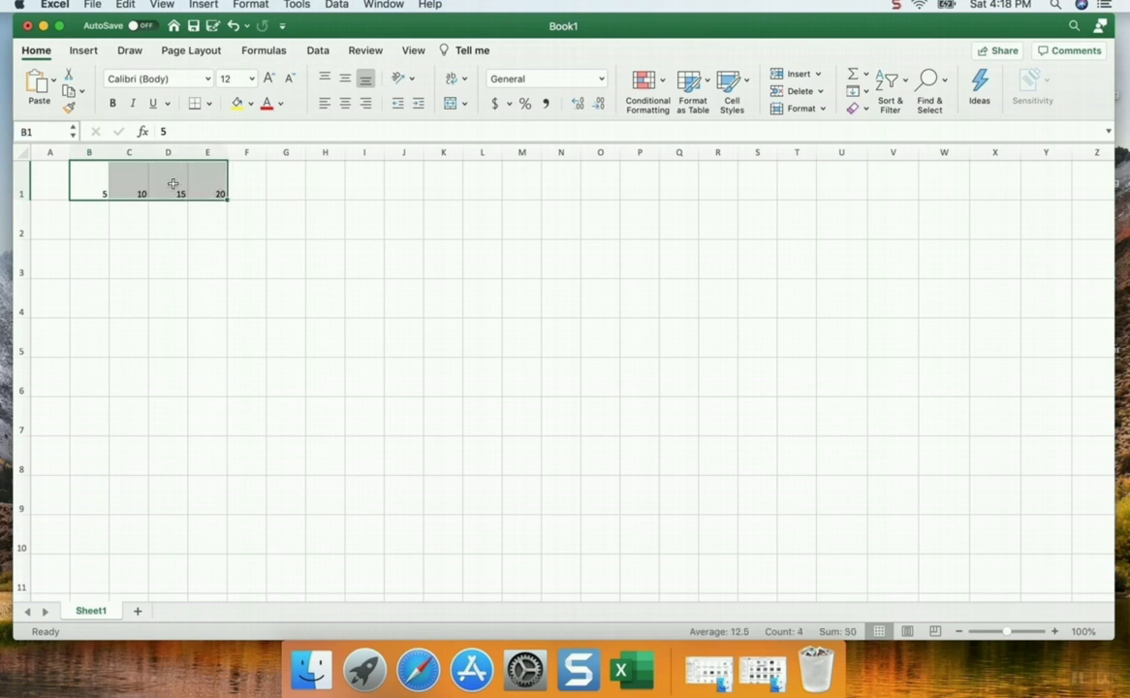
left_click_drag(226, 198, 857, 196)
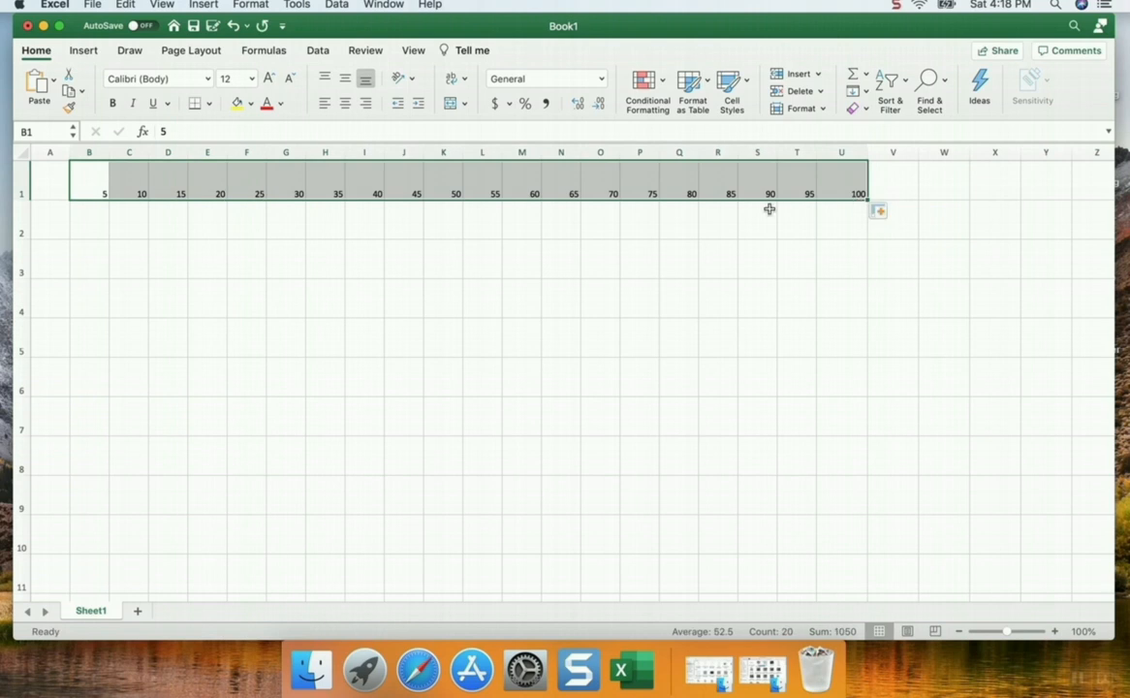
Enter 5 in A2 and 10 in A3, and extend the series down column A to 100
left_click(42, 221)
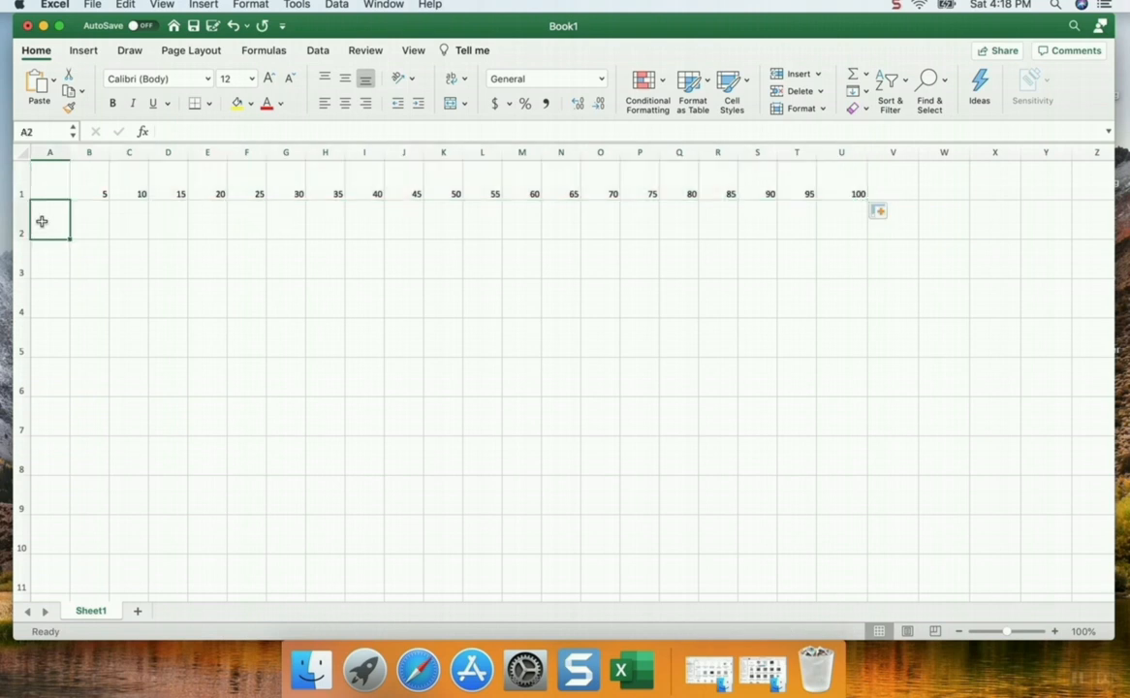
type("5")
key("Tab")
key("Down")
key("Left")
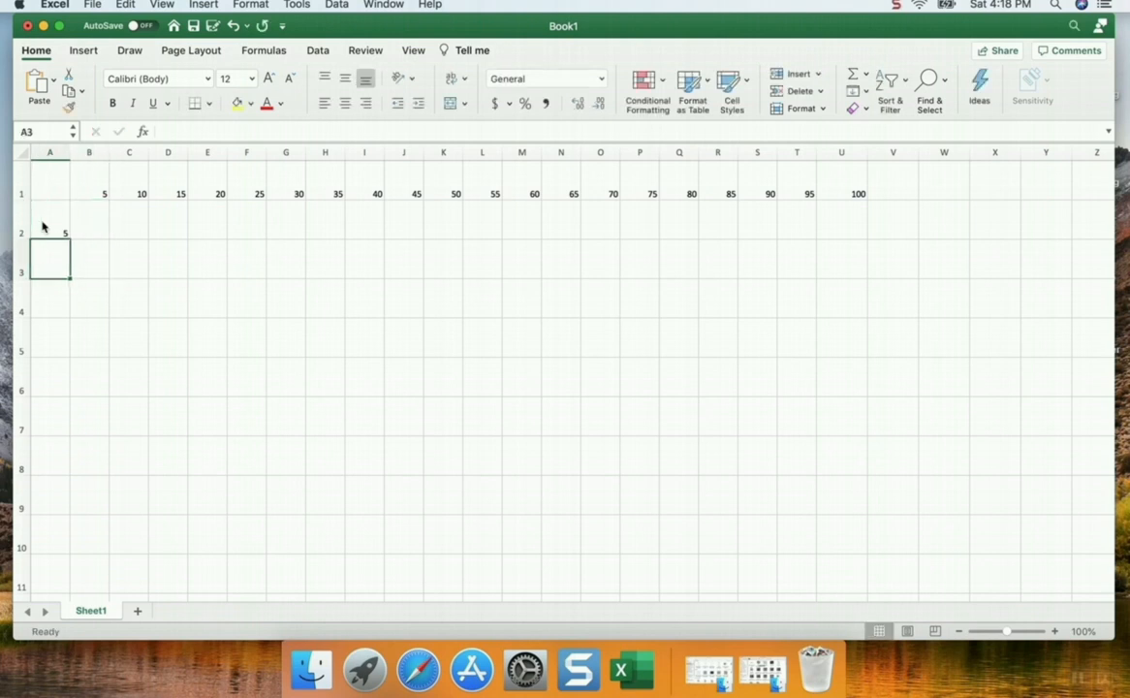
type("10")
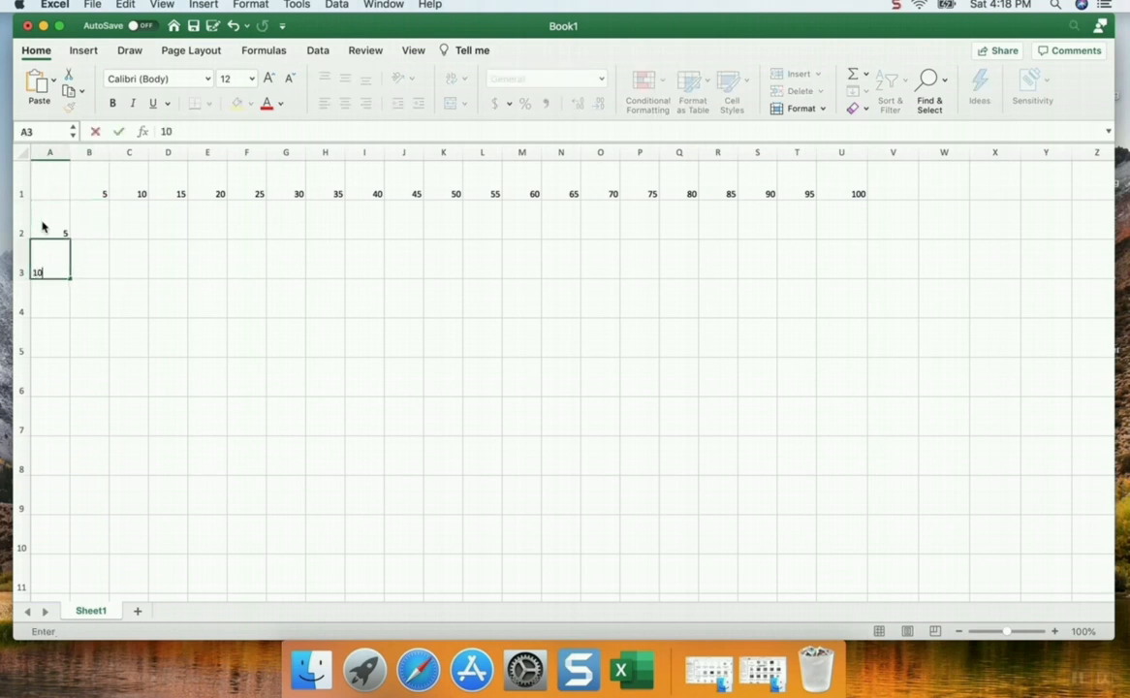
left_click(162, 303)
left_click_drag(62, 221, 55, 512)
scroll(59, 524, "up", 3)
scroll(60, 523, "up", 3)
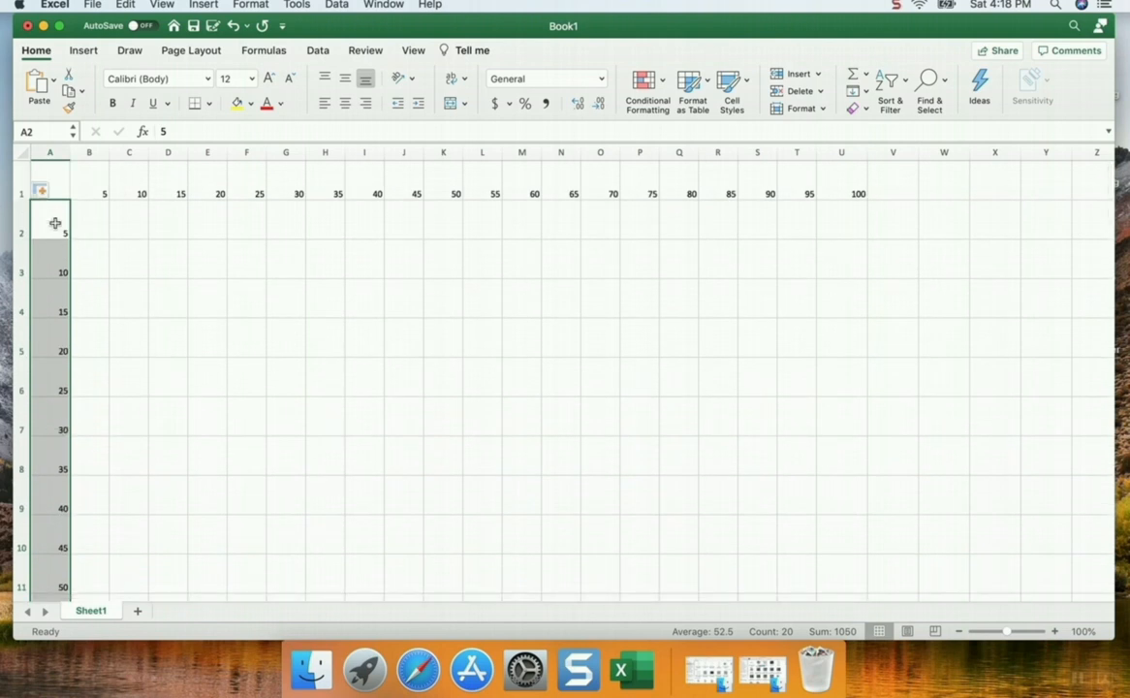
Narrow column A and reduce the height of row 1 to fit their number labels
left_click(1046, 153)
left_click(872, 184)
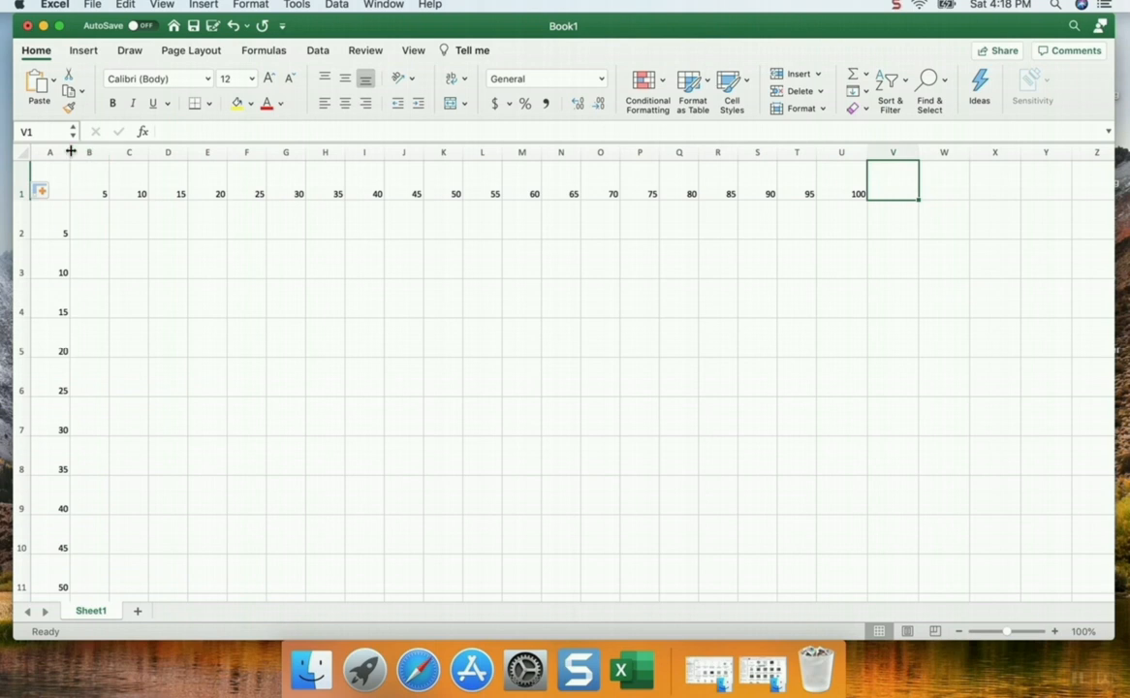
left_click_drag(71, 151, 39, 151)
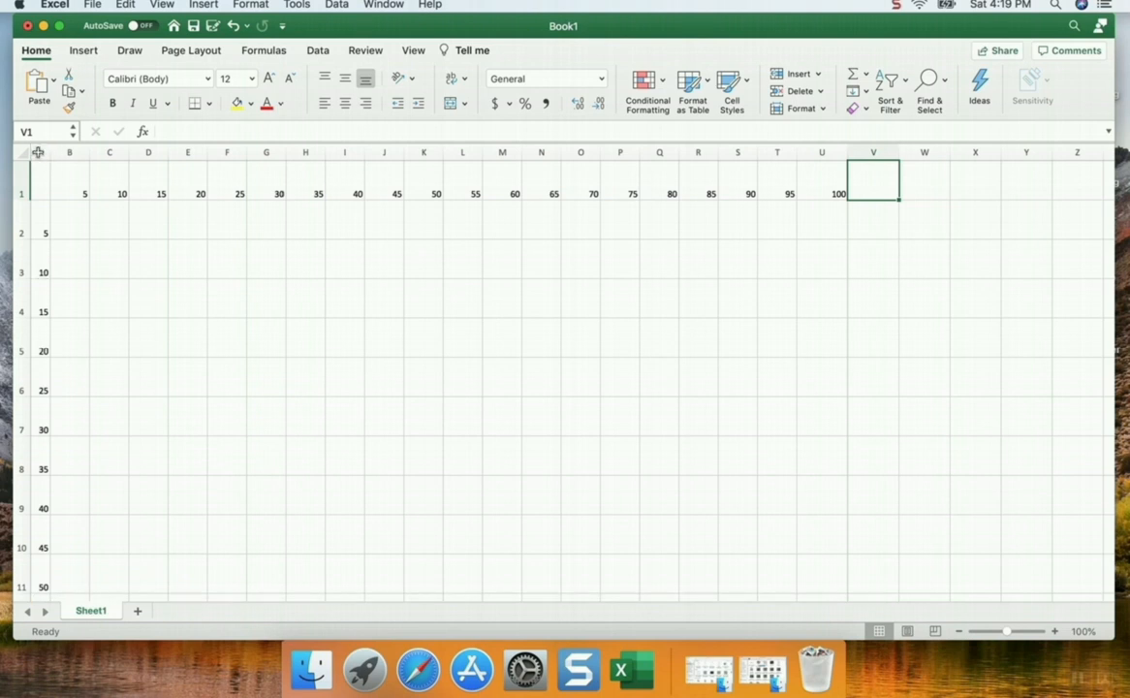
left_click(42, 254)
left_click(44, 293)
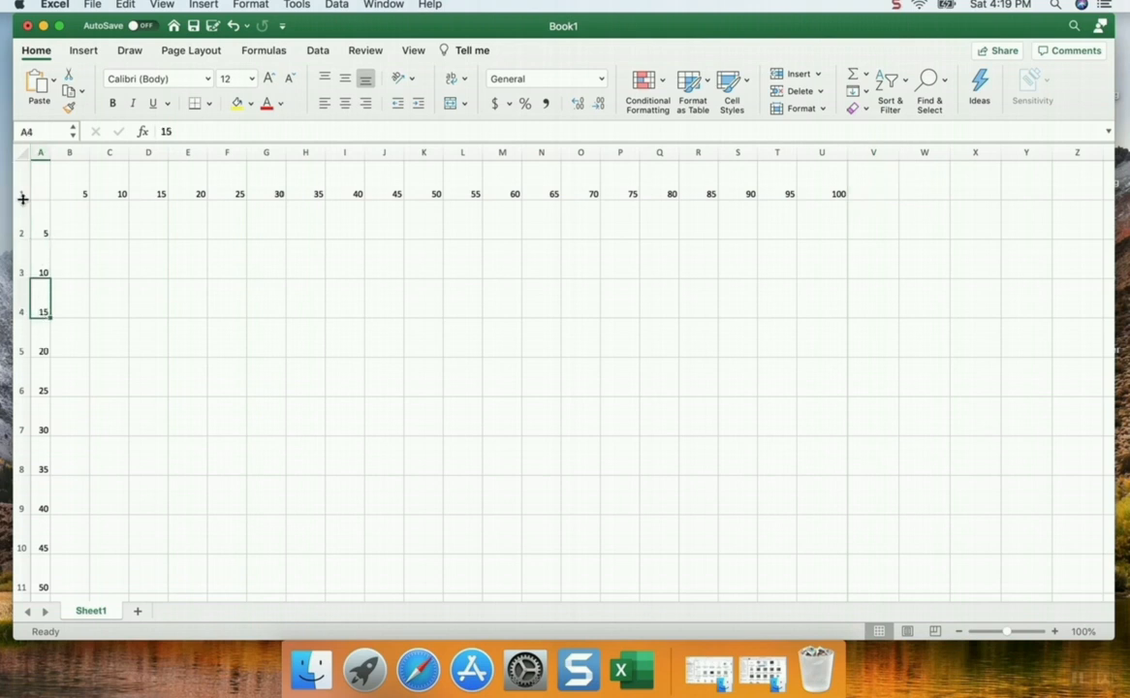
left_click_drag(22, 198, 22, 178)
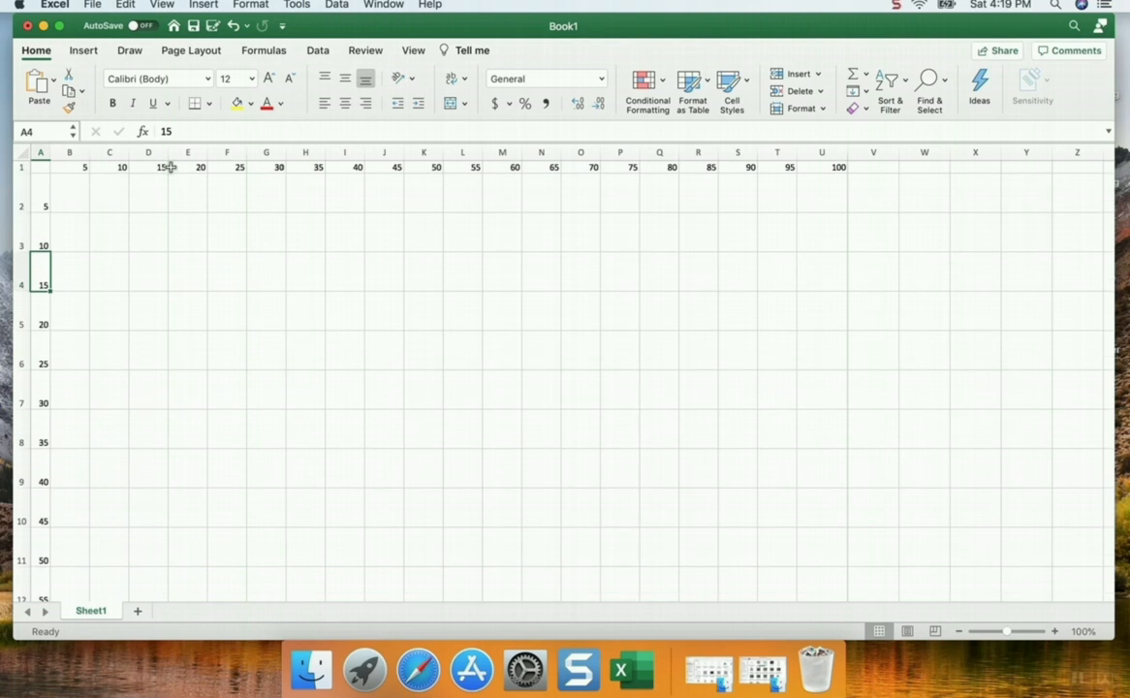
left_click(70, 193)
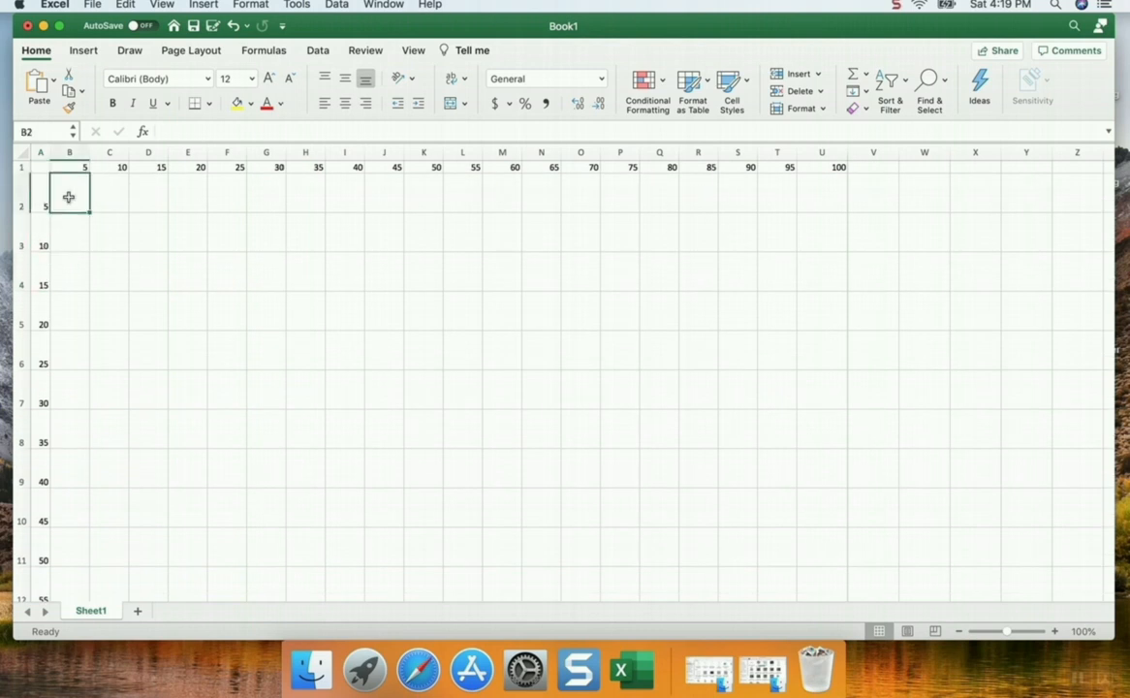
left_click(526, 192)
key("Left")
key("Left")
key("Left")
key("Left")
key("Left")
key("Left")
key("Left")
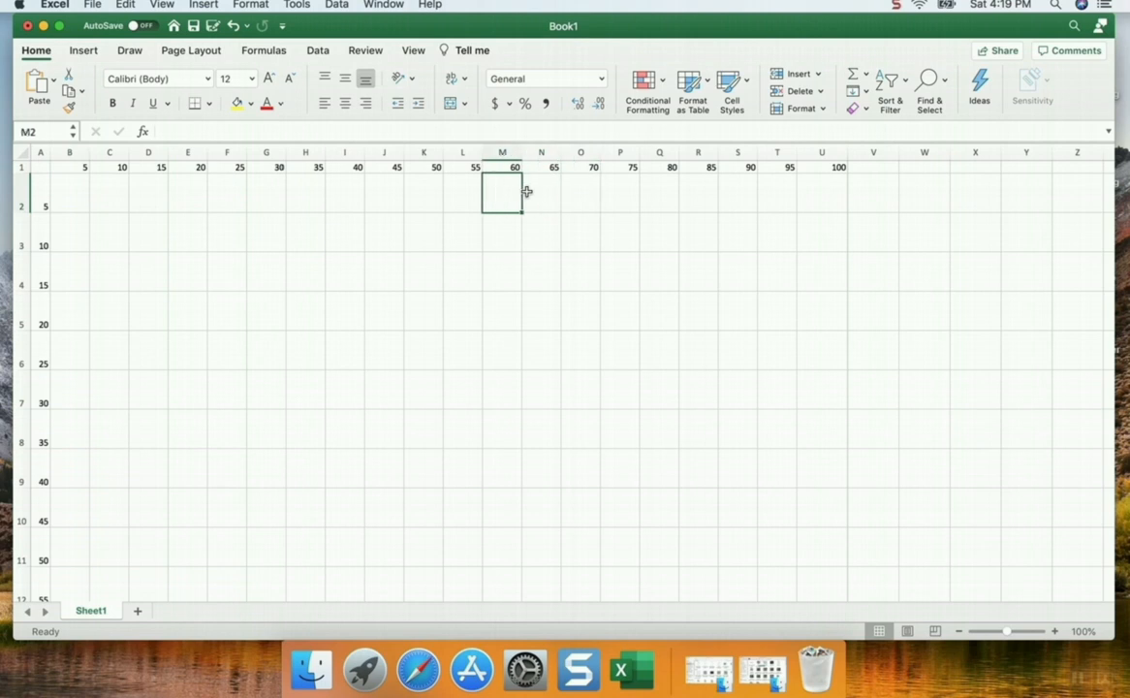
key("Left")
key("Left")
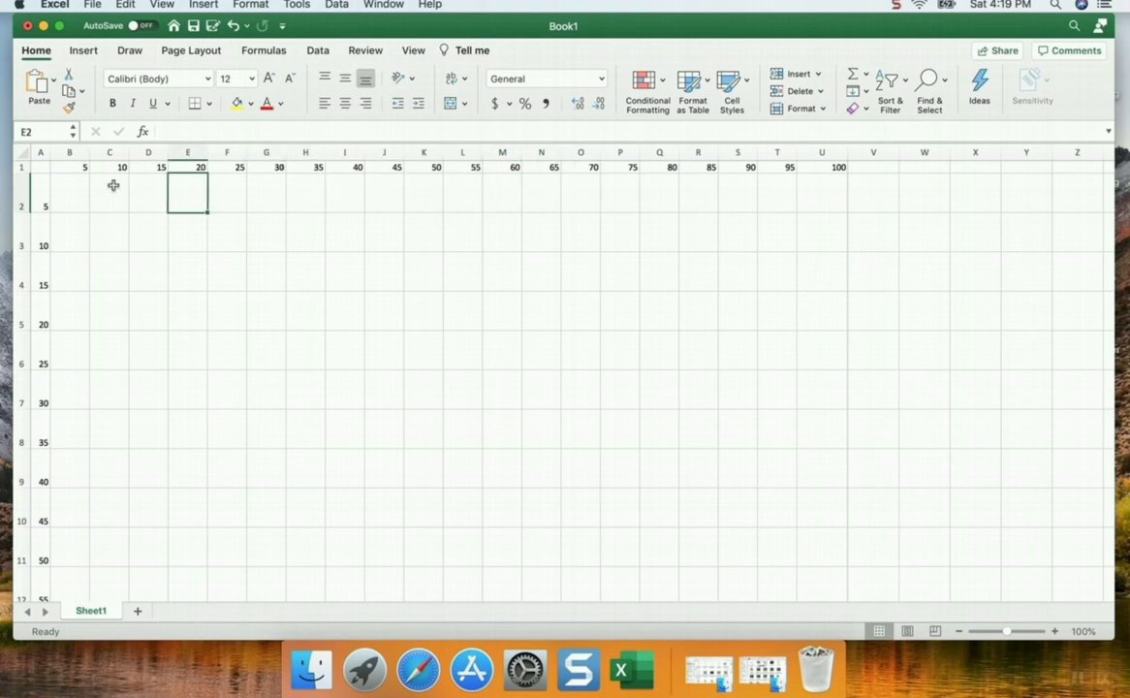
Rename the worksheet Sheet1 as 5
right_click(95, 614)
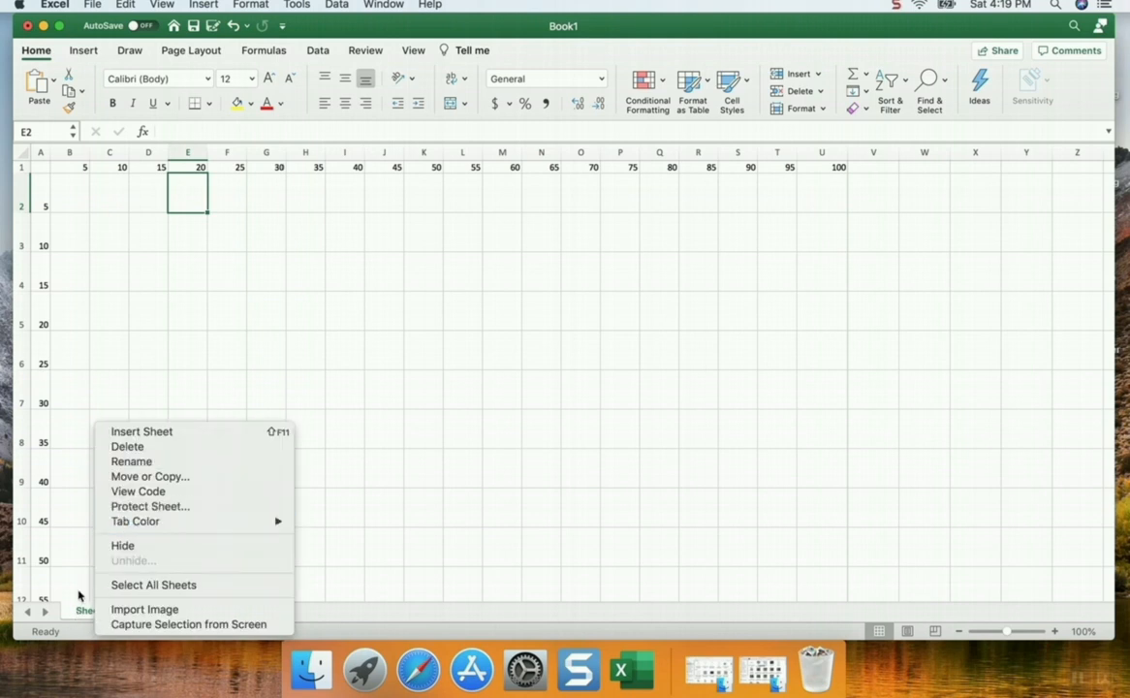
left_click(87, 617)
right_click(89, 615)
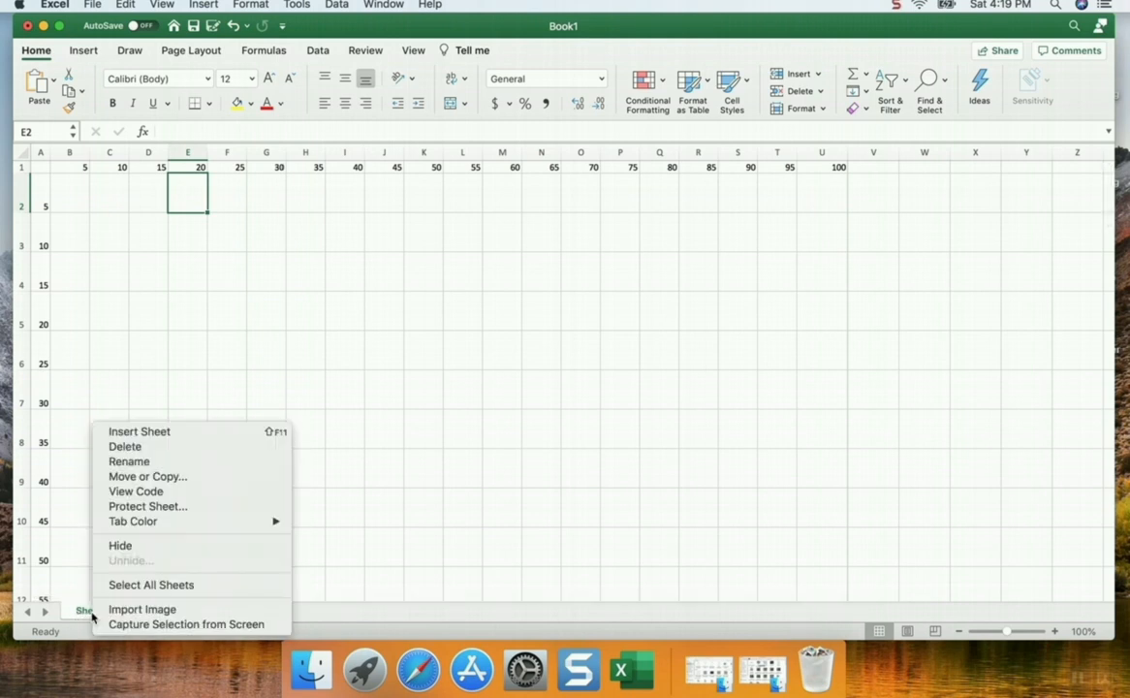
left_click(139, 463)
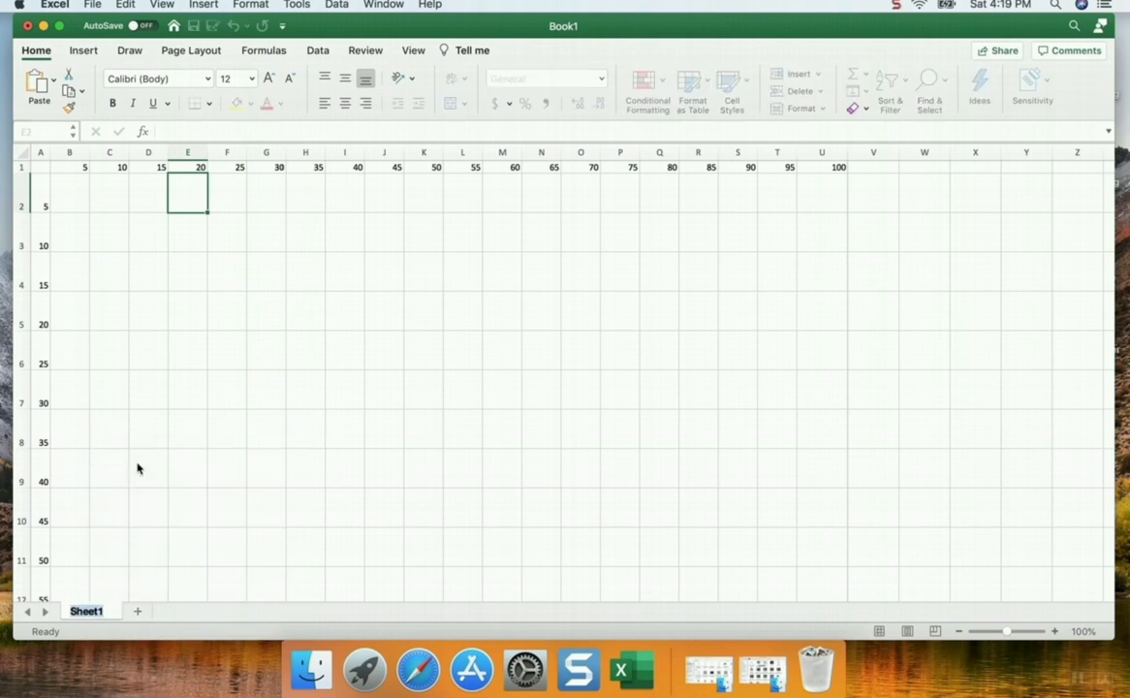
type("5")
left_click(254, 475)
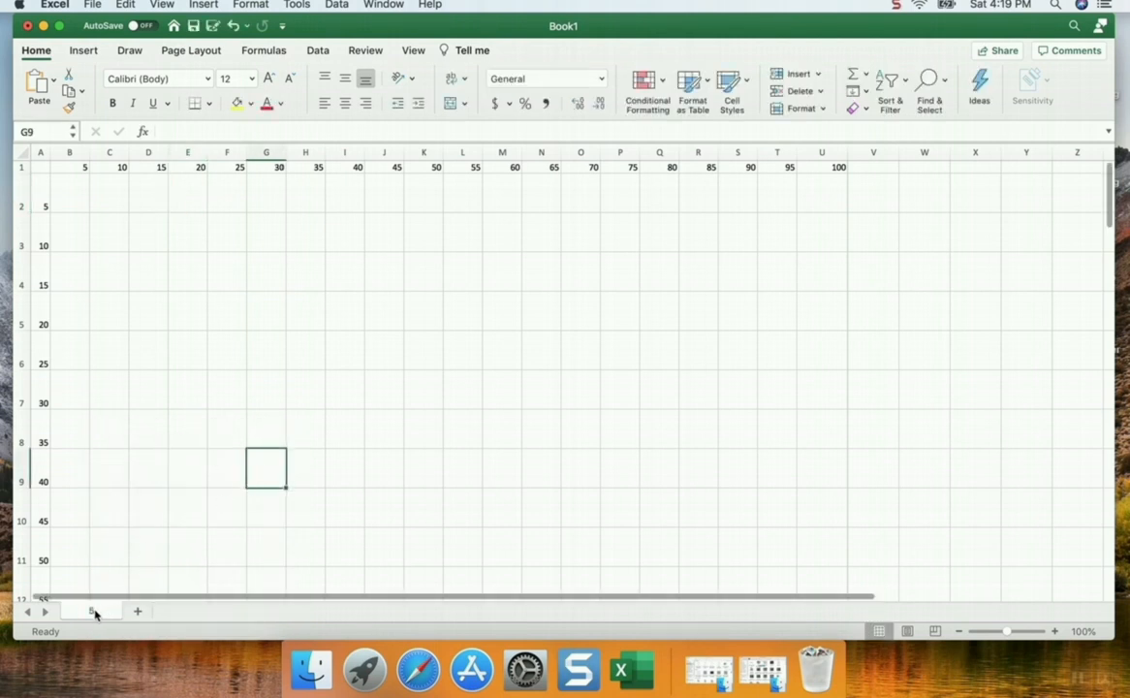
right_click(93, 613)
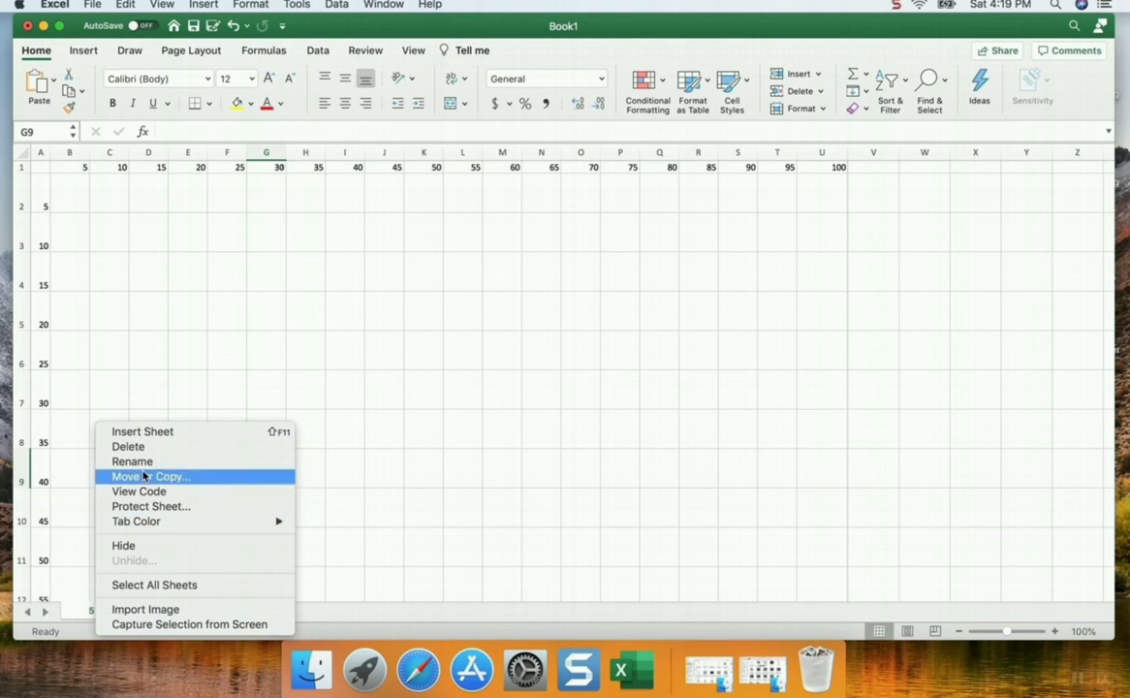
left_click(84, 617)
right_click(83, 618)
left_click(93, 615)
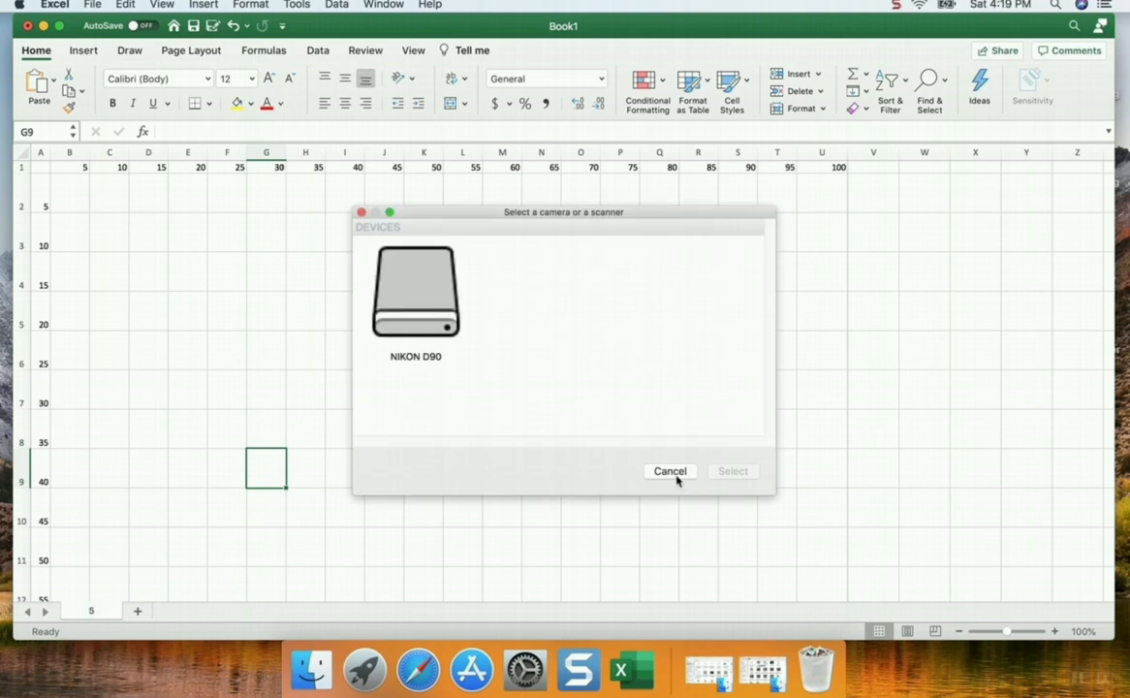
left_click(676, 478)
Create a copy of sheet 5 placed before it in Book1, and rename the copy as 8
right_click(93, 610)
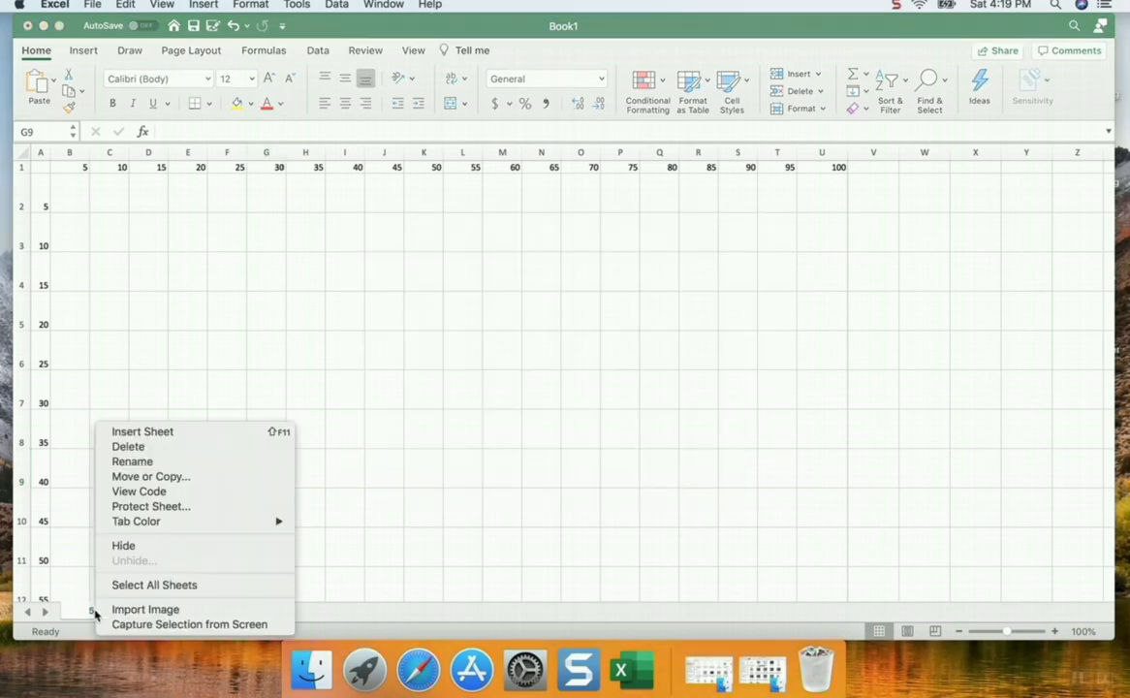
left_click(156, 477)
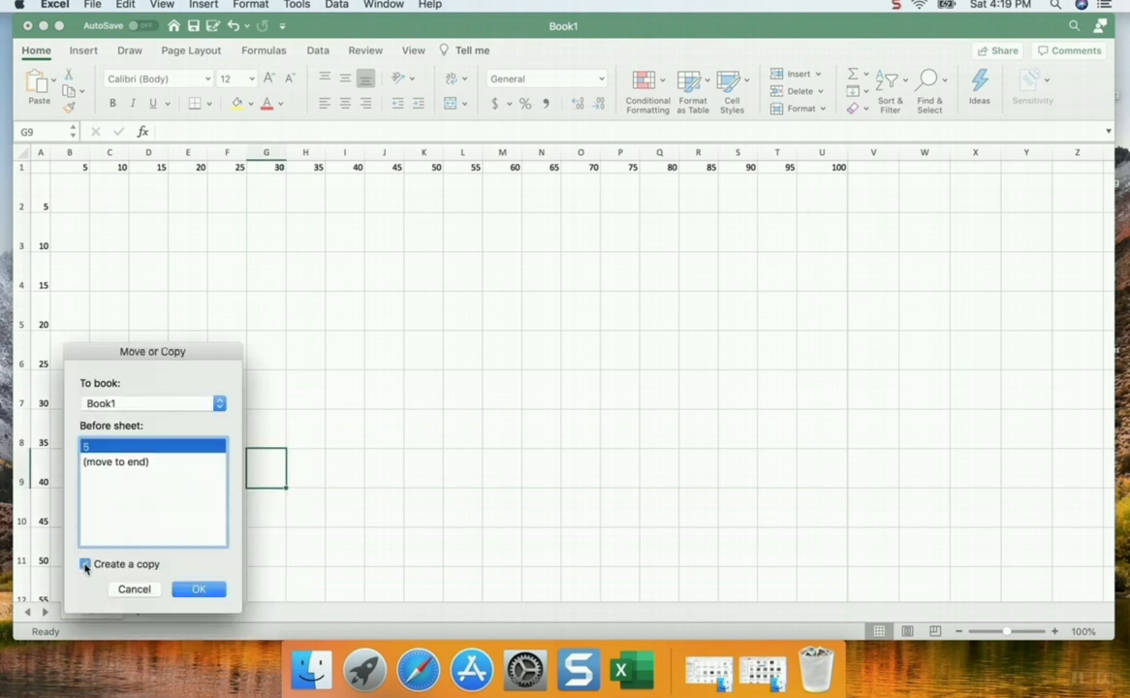
left_click(194, 589)
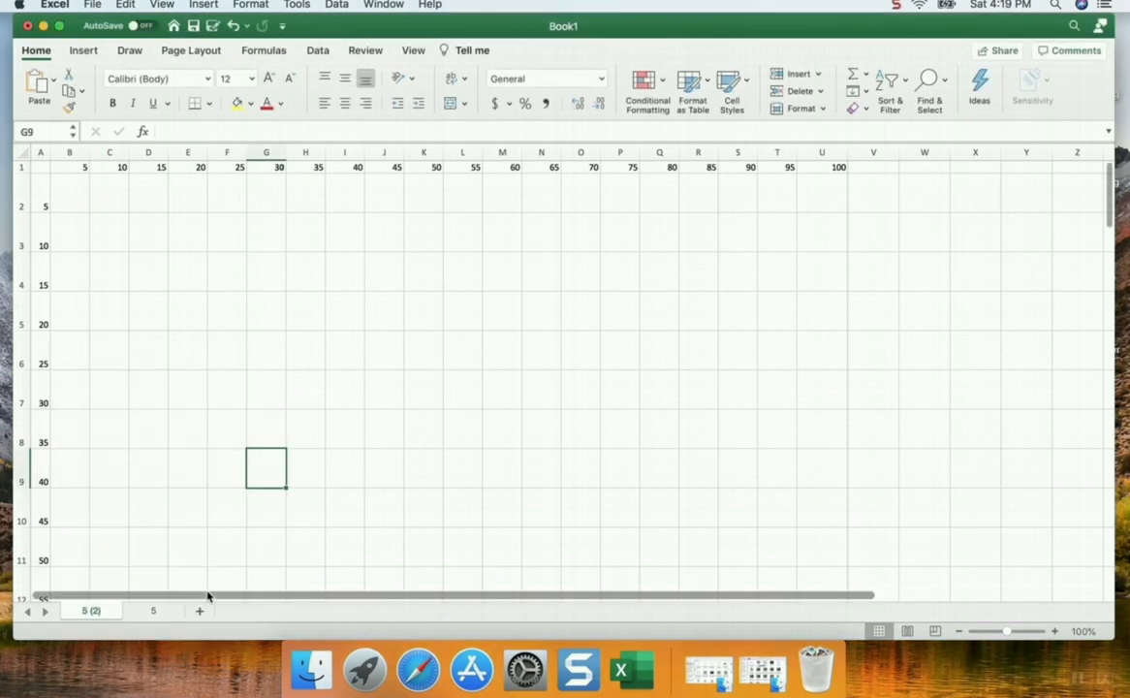
right_click(88, 611)
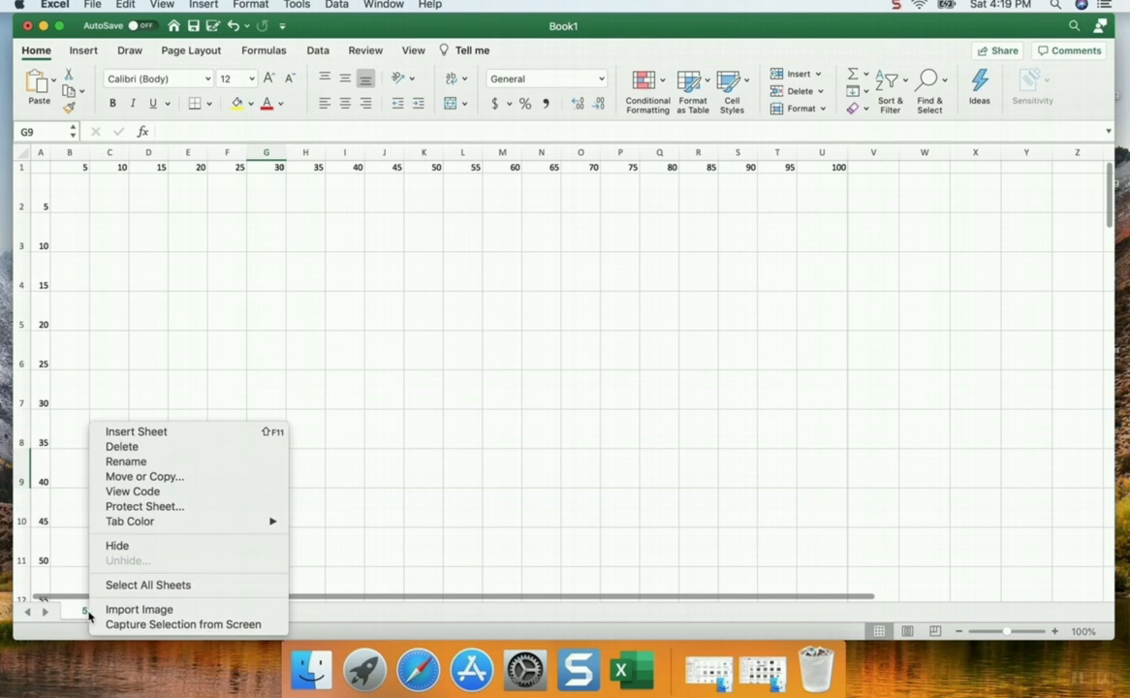
left_click(132, 462)
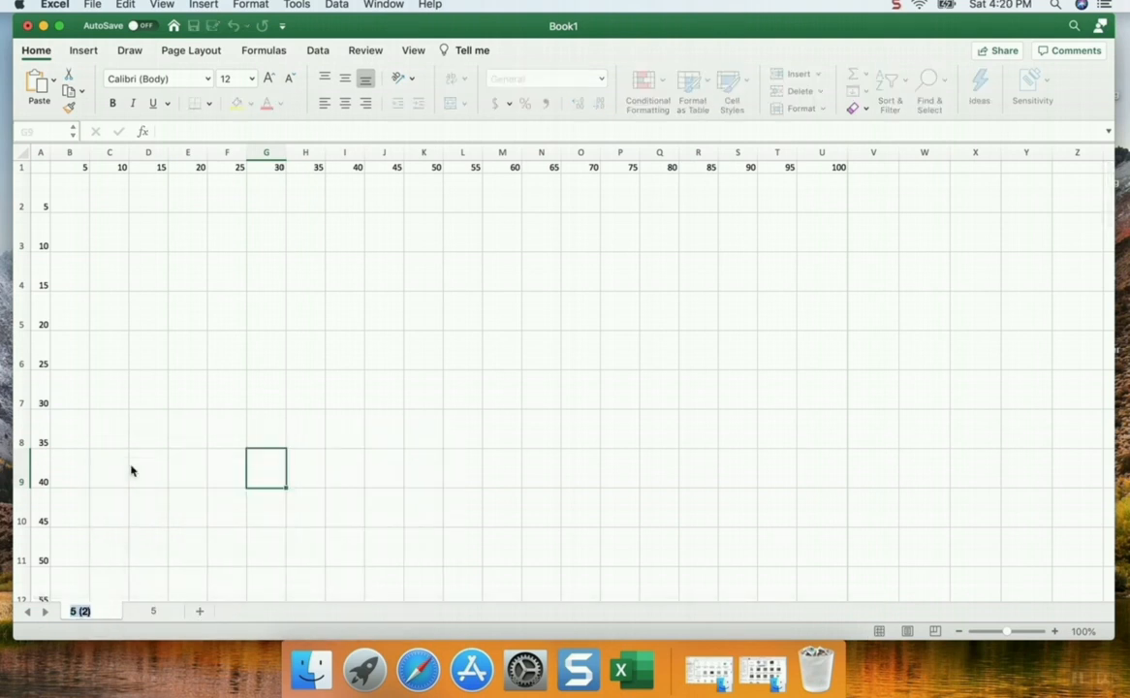
type("8")
left_click(132, 471)
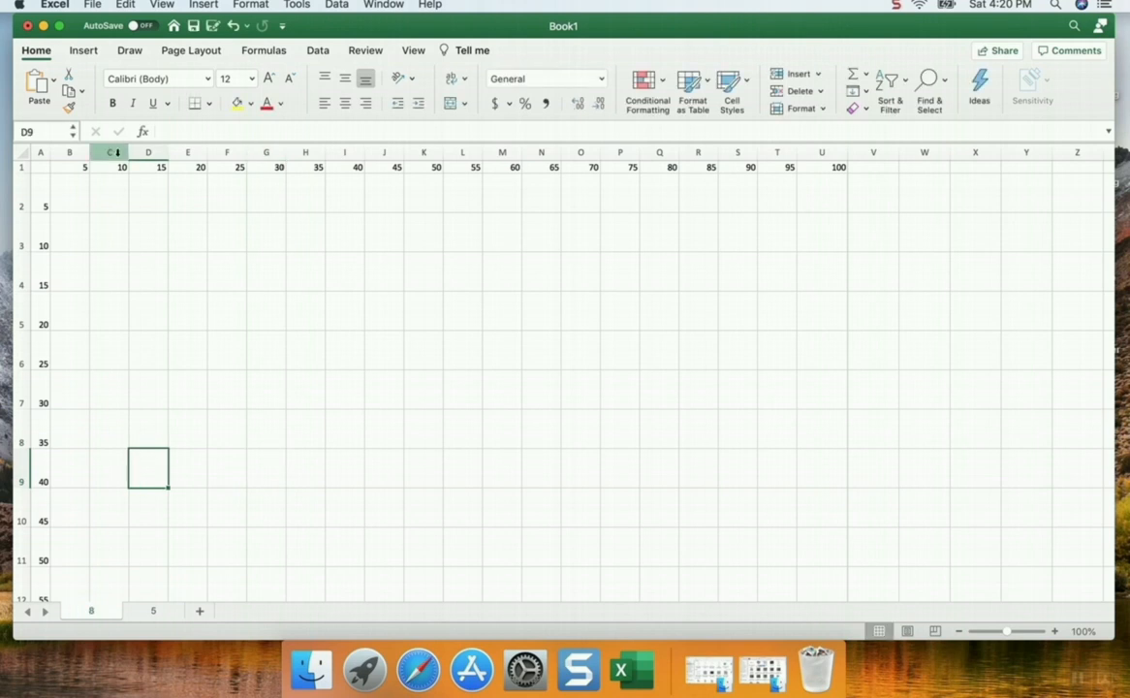
Enter 8 in B1 and 16 in C1, and extend the series across row 1 to 104 in cell N1
left_click(84, 167)
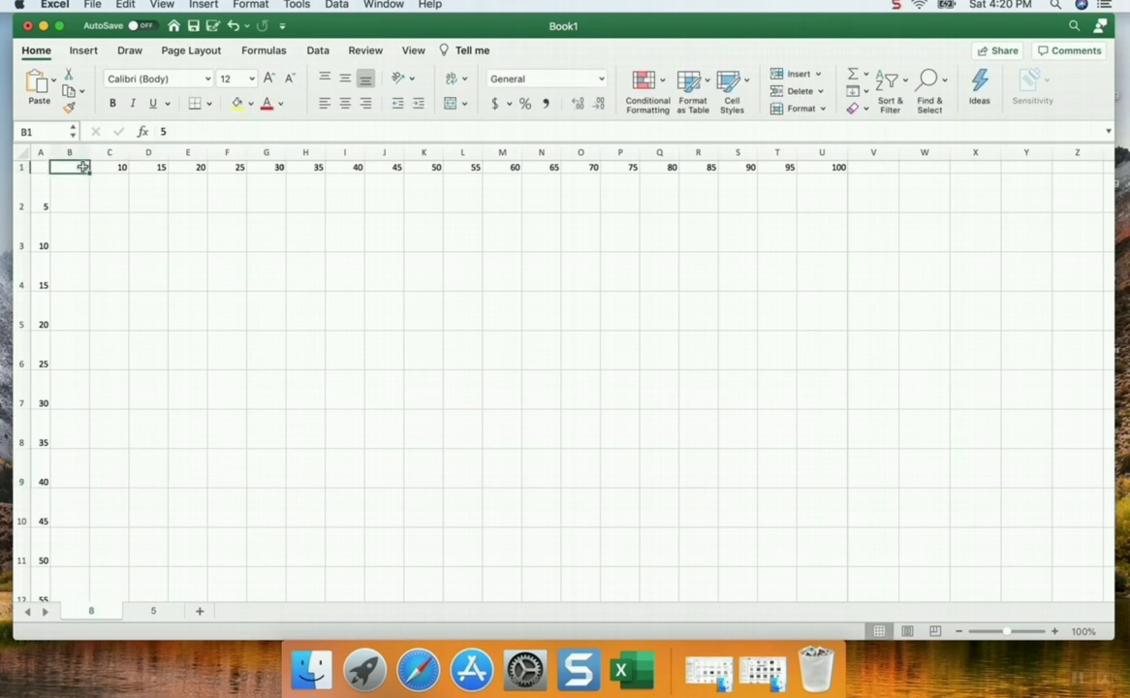
type("8")
key("Tab")
type("16")
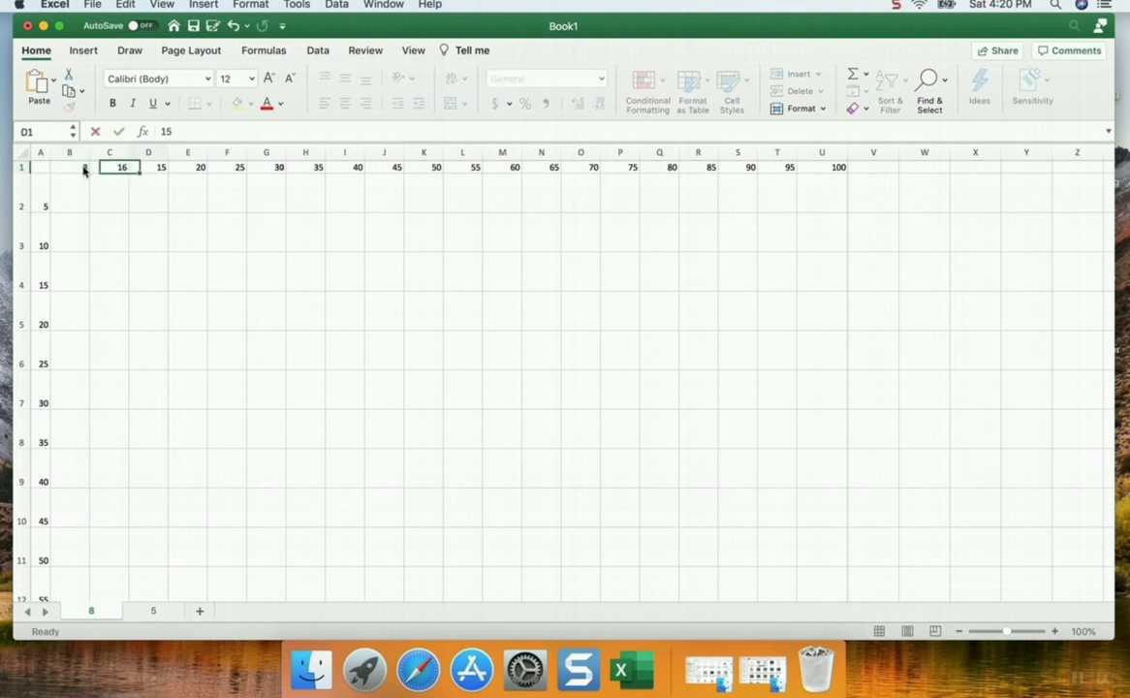
key("Tab")
left_click(85, 168)
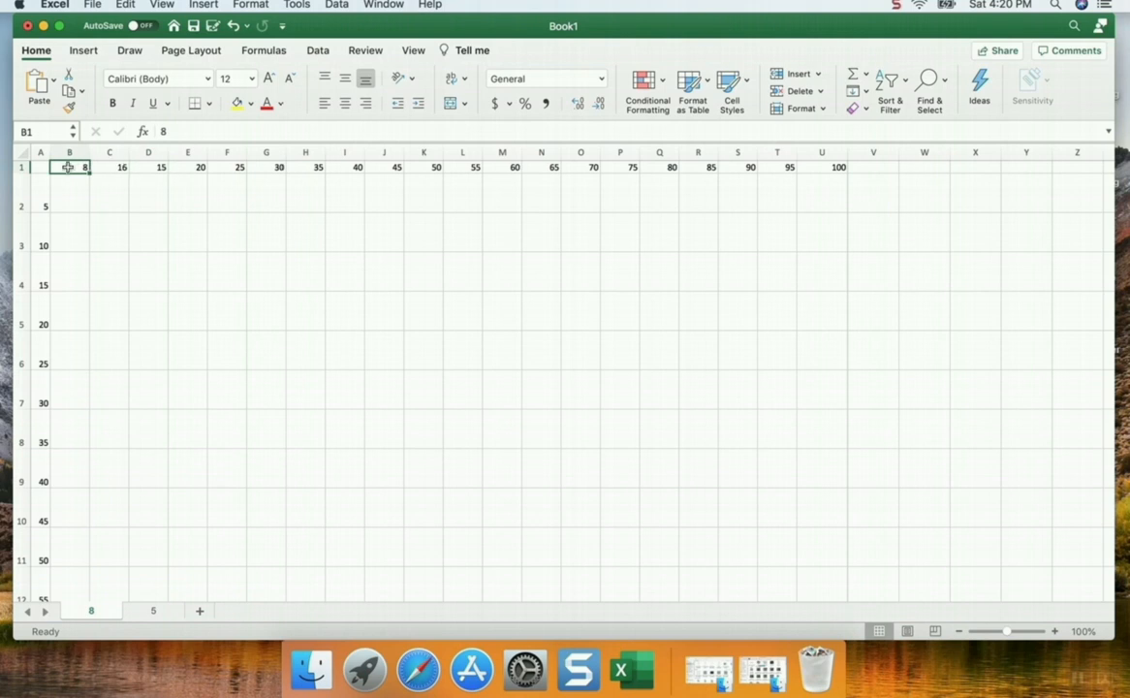
left_click_drag(75, 167, 565, 172)
Delete columns O through U, which hold the leftover increments of 5
left_click(591, 167)
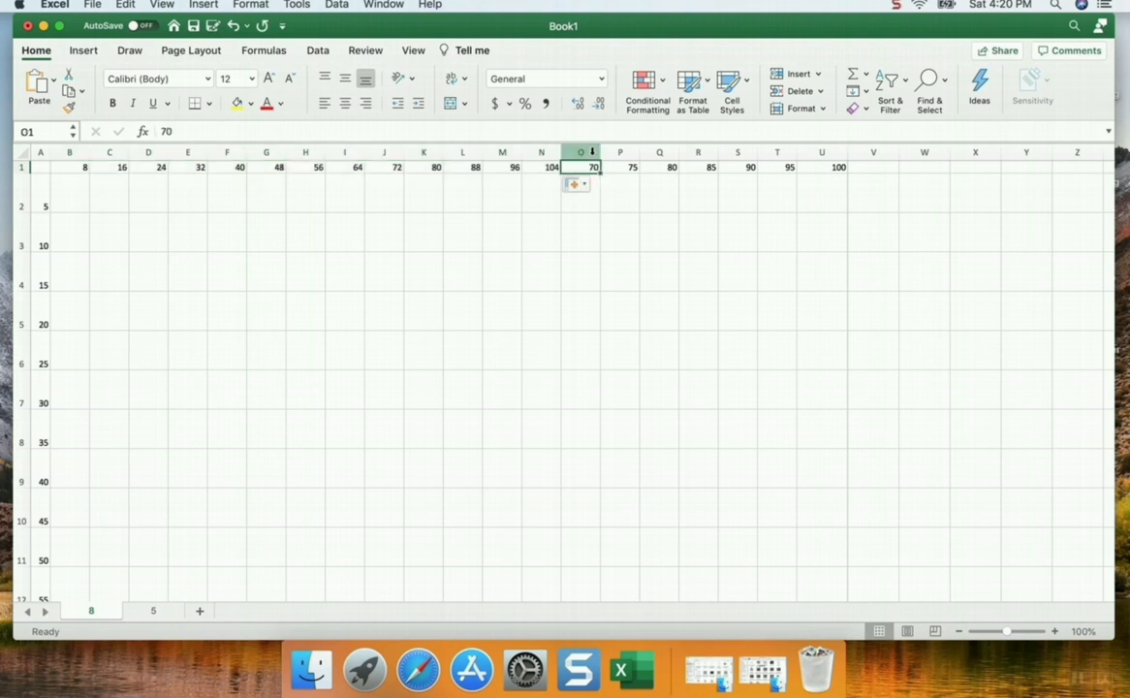
left_click_drag(591, 152, 829, 152)
right_click(829, 152)
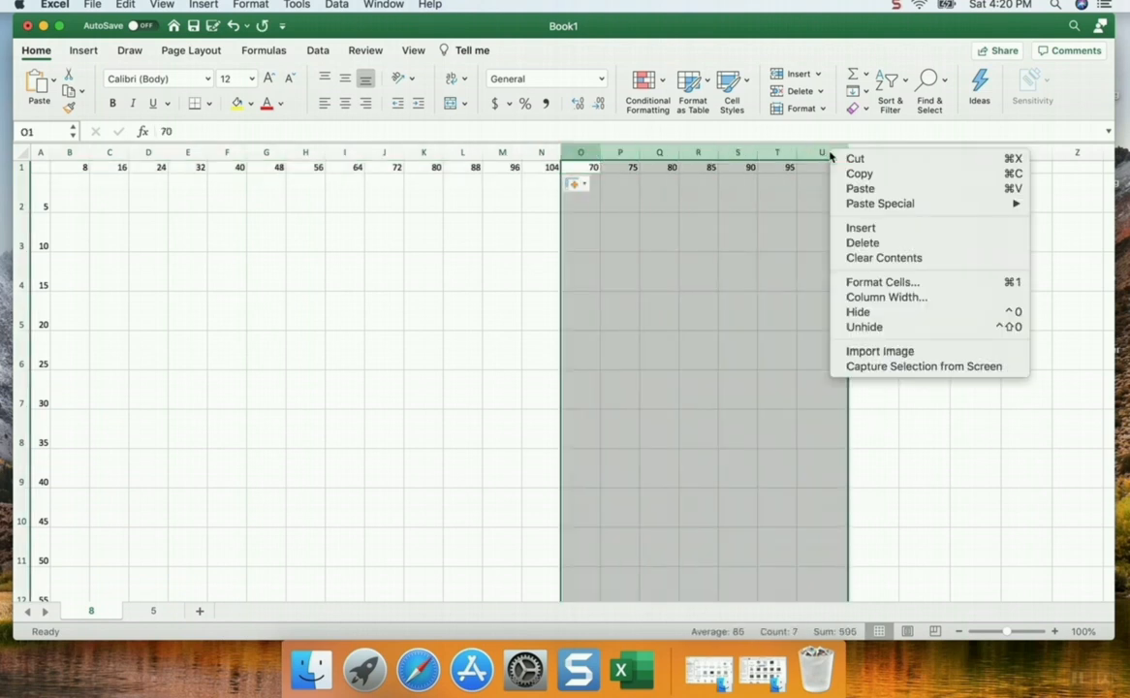
left_click(863, 243)
Enter 8 in A2 and 16 in A3, and extend the series down column A to 104 in cell A14
left_click(41, 194)
type("8")
key("Return")
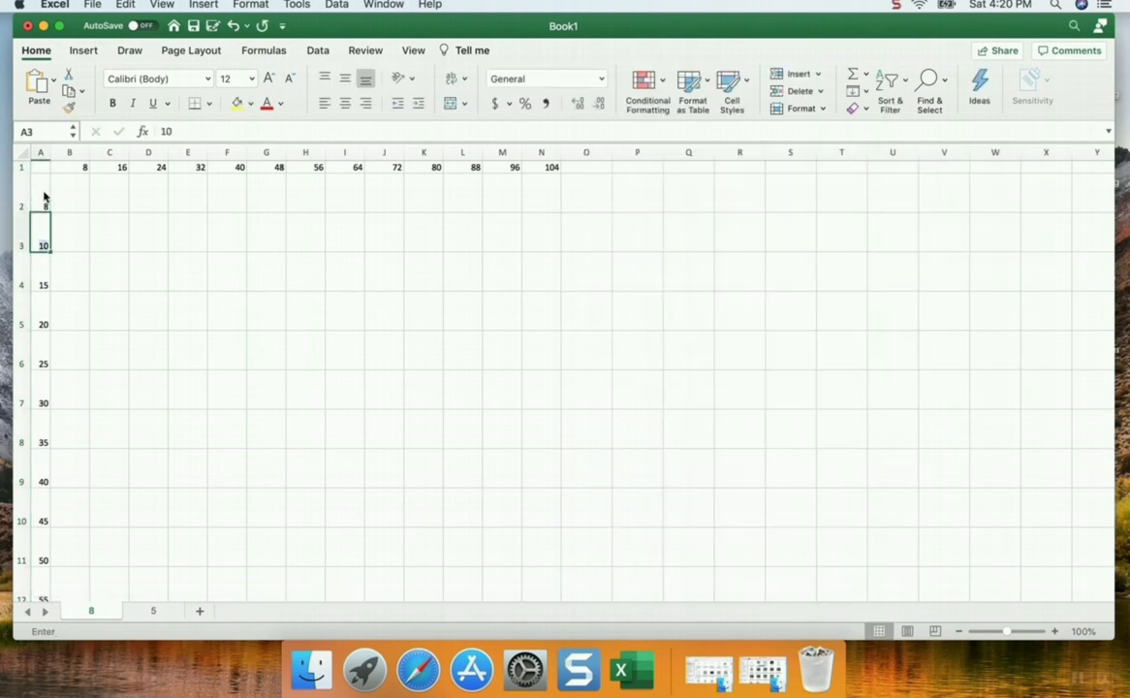
type("16")
left_click(147, 268)
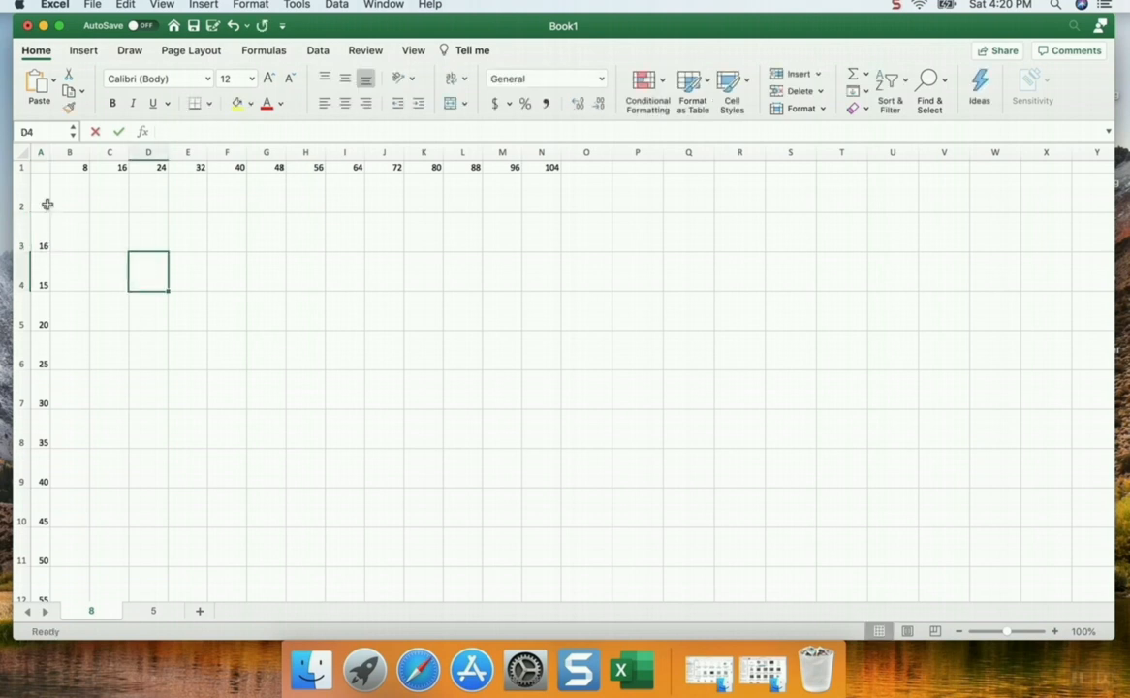
left_click_drag(47, 204, 41, 552)
Delete rows 15 through 21 below the 104 label on sheet 8
left_click(37, 574)
scroll(86, 538, "down", 2)
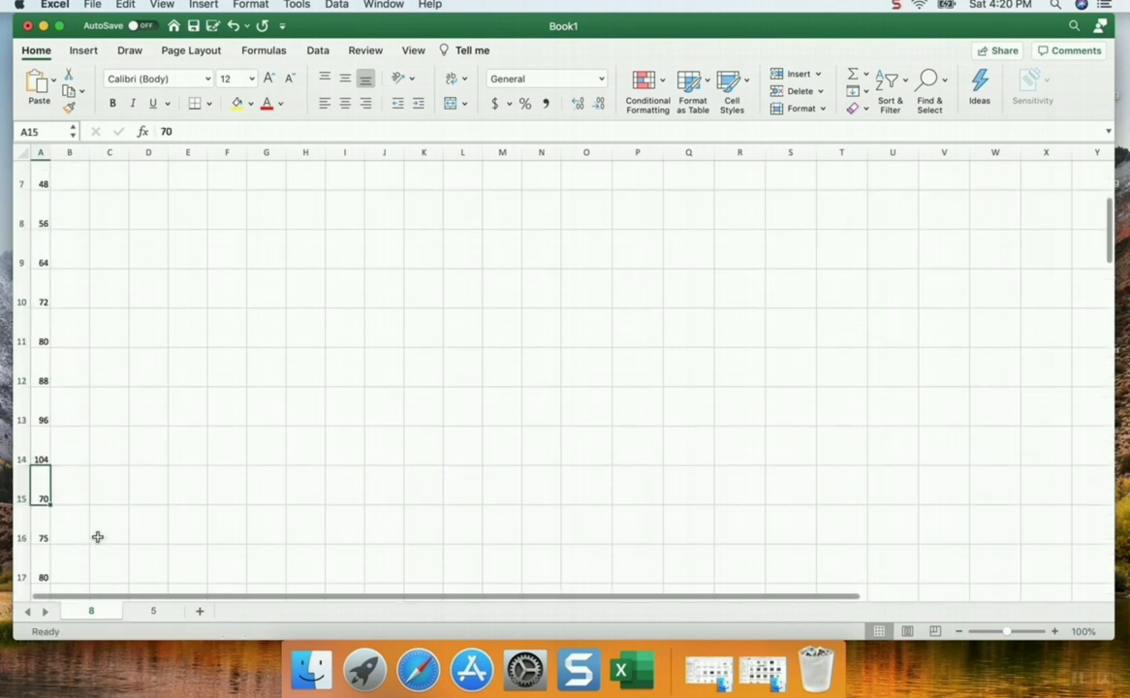
mouse_move(20, 483)
left_mouse_down()
mouse_move(25, 635)
mouse_move(24, 496)
left_mouse_up()
right_click(24, 496)
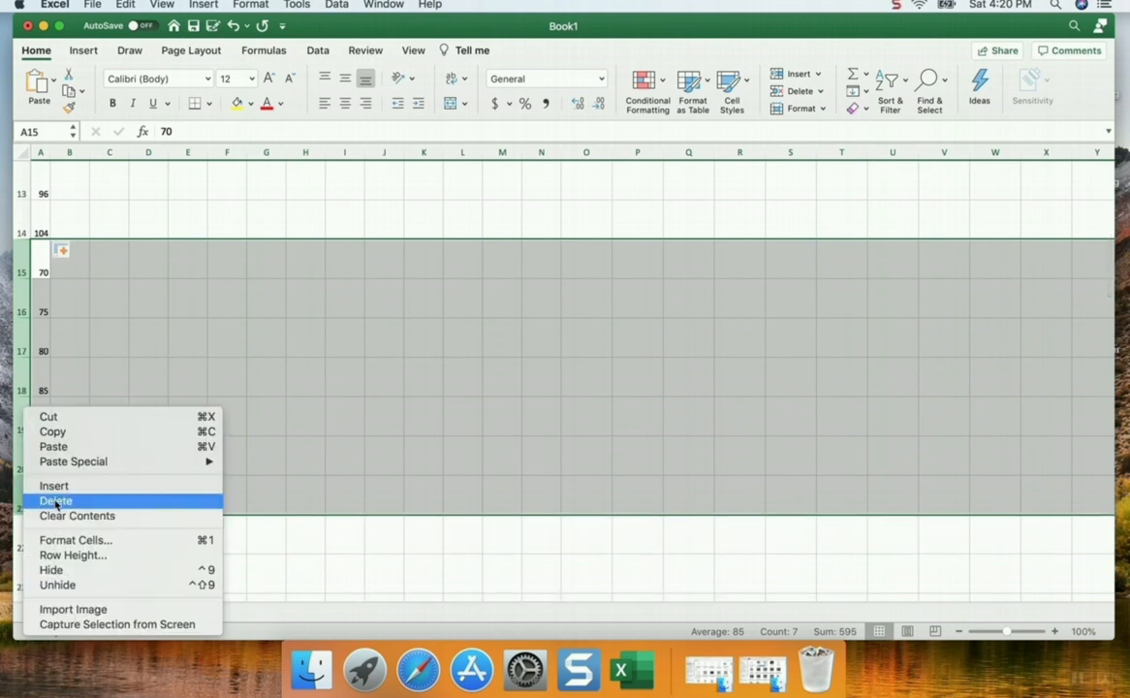
left_click(53, 501)
left_click(83, 482)
scroll(80, 477, "up", 5)
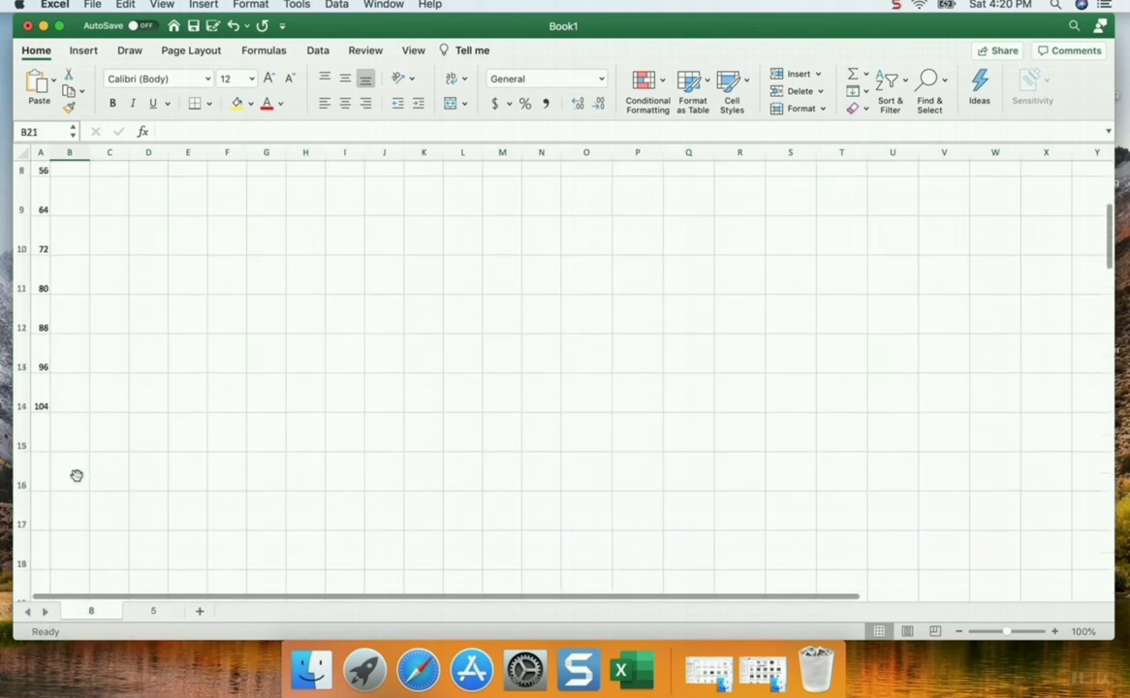
Create a copy of sheet 8 placed before it in Book1, and rename the copy as 10
right_click(105, 615)
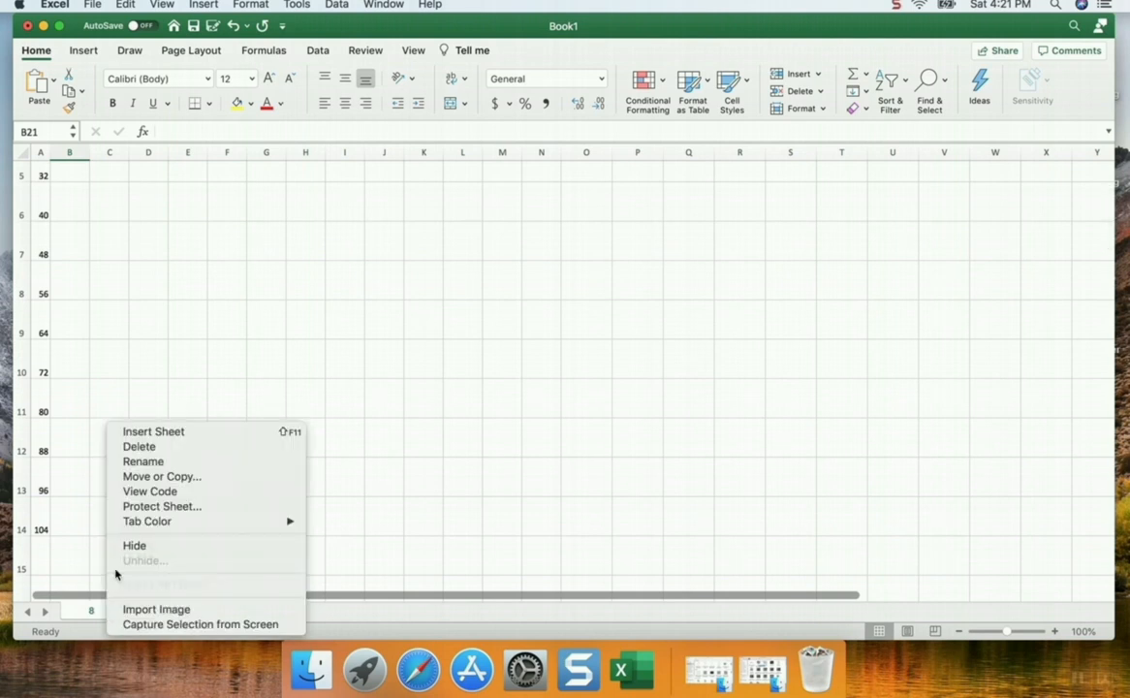
left_click(160, 476)
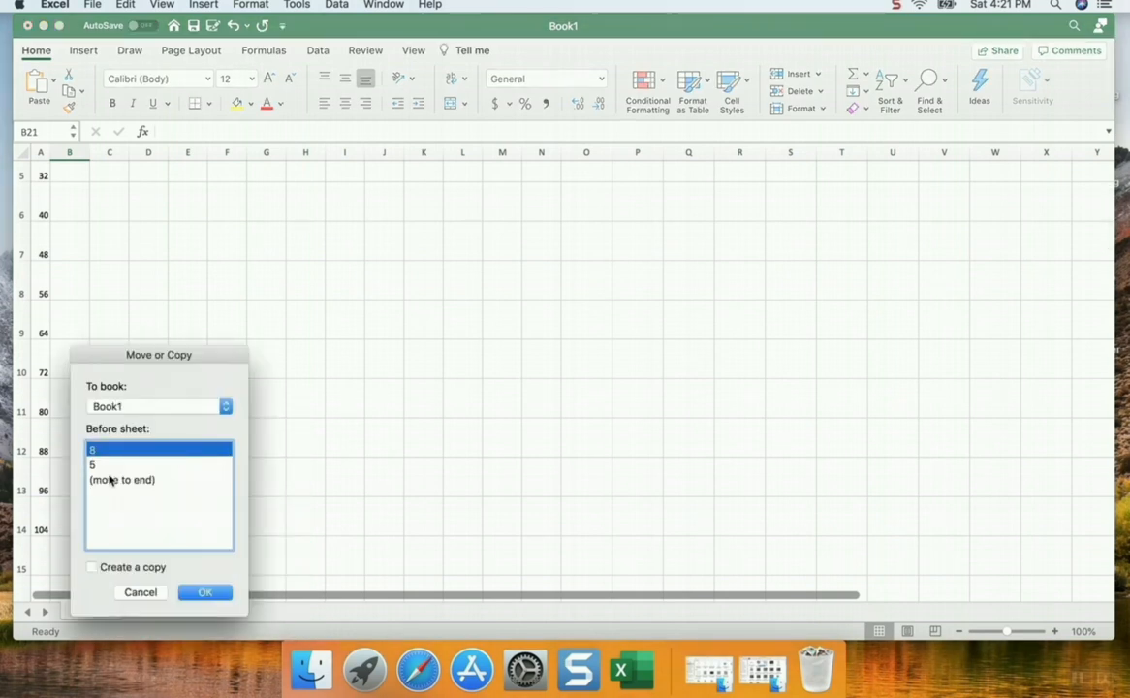
left_click(93, 568)
left_click(205, 592)
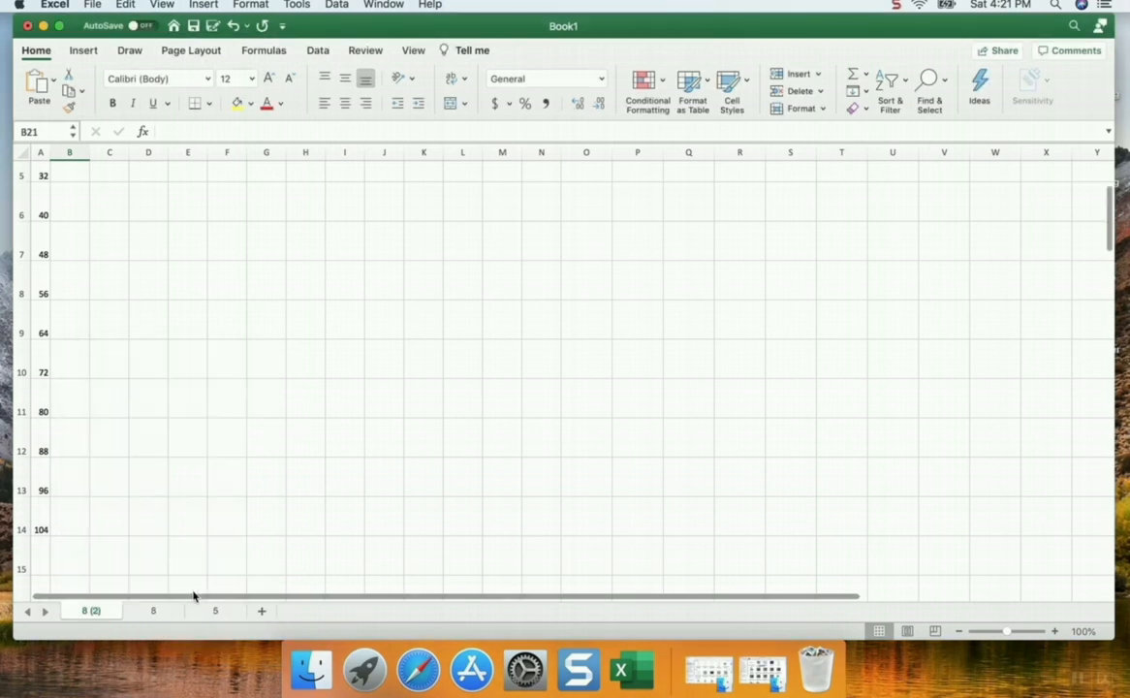
right_click(93, 610)
left_click(129, 462)
type("10")
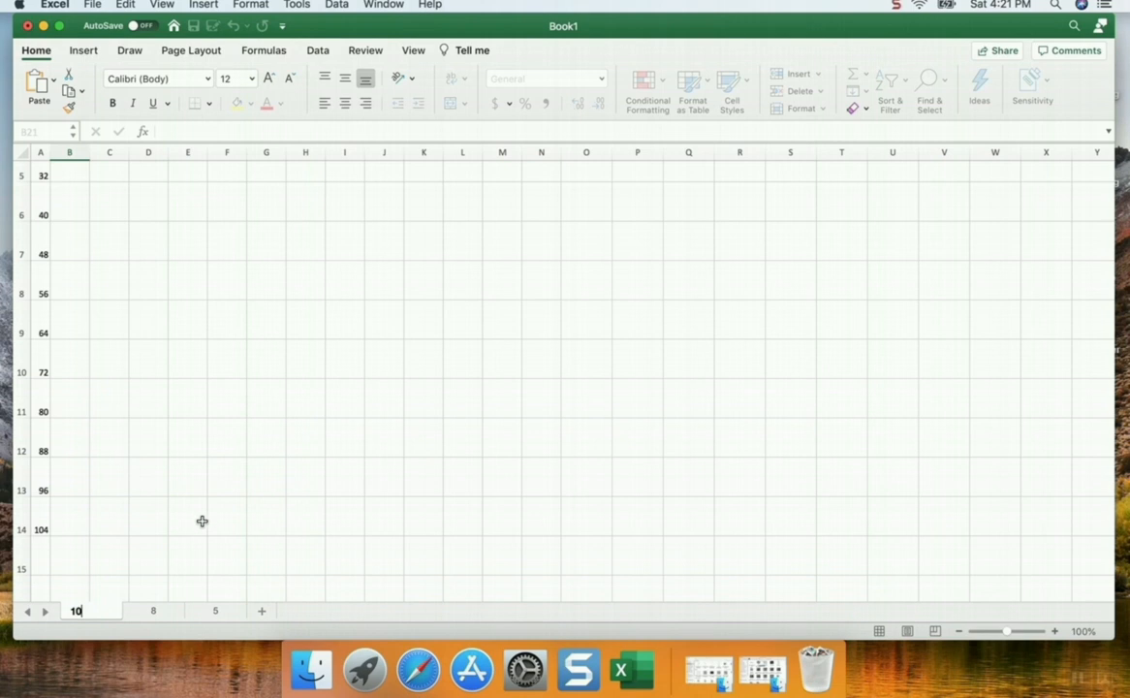
left_click(187, 440)
Enter 10 in B1 and 20 in C1, and extend the series across row 1 to 100 in cell K1
scroll(123, 436, "up", 4)
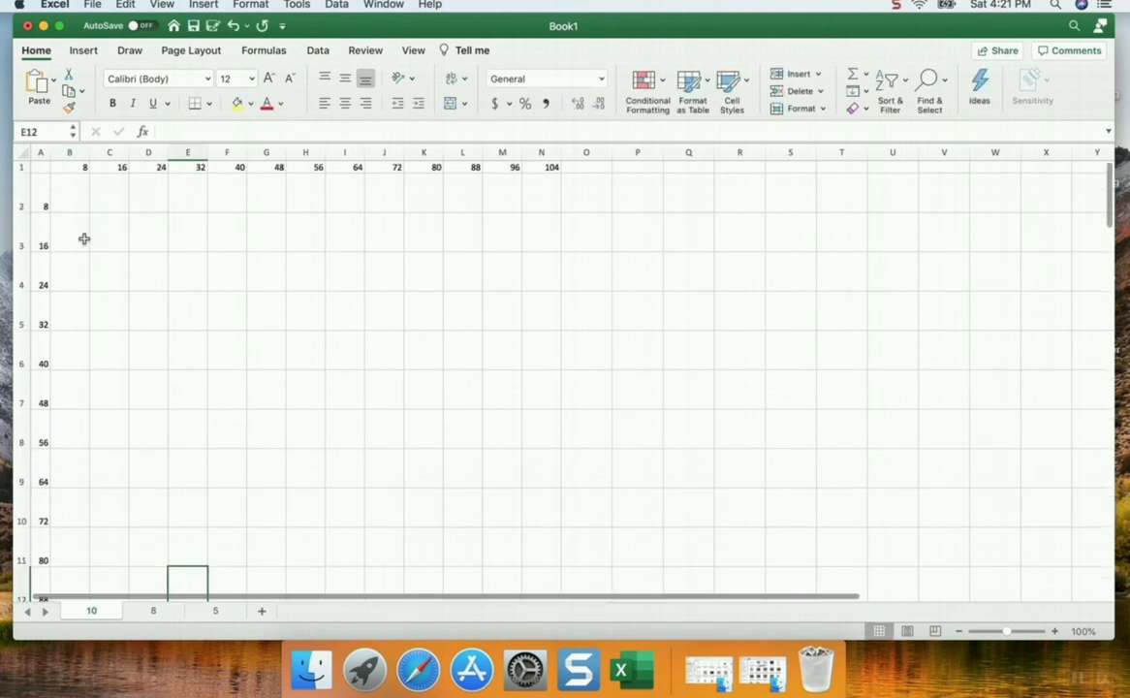
left_click(67, 167)
type("10")
key("Tab")
type("20")
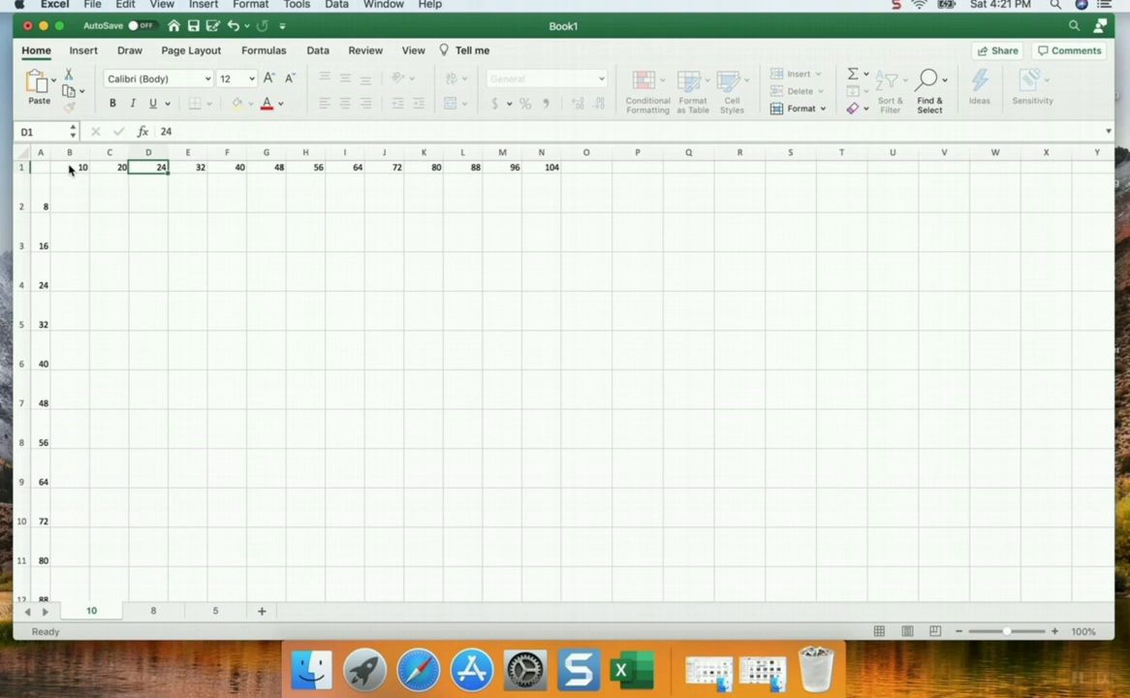
left_click(187, 245)
left_click(76, 167)
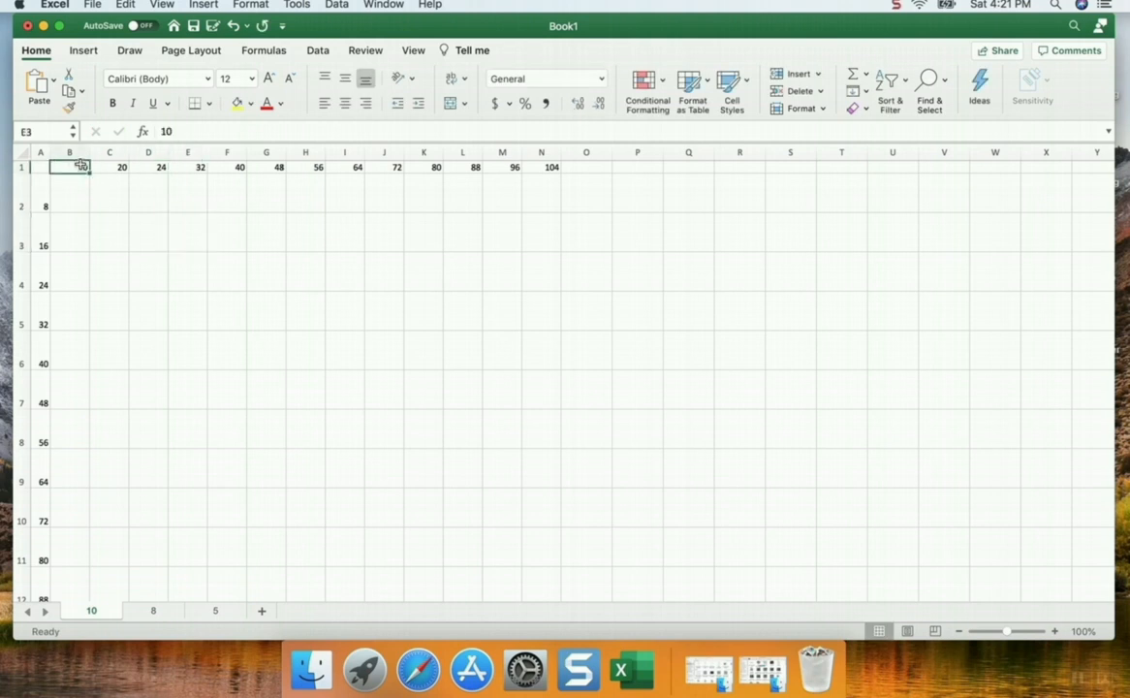
left_click_drag(81, 166, 104, 166)
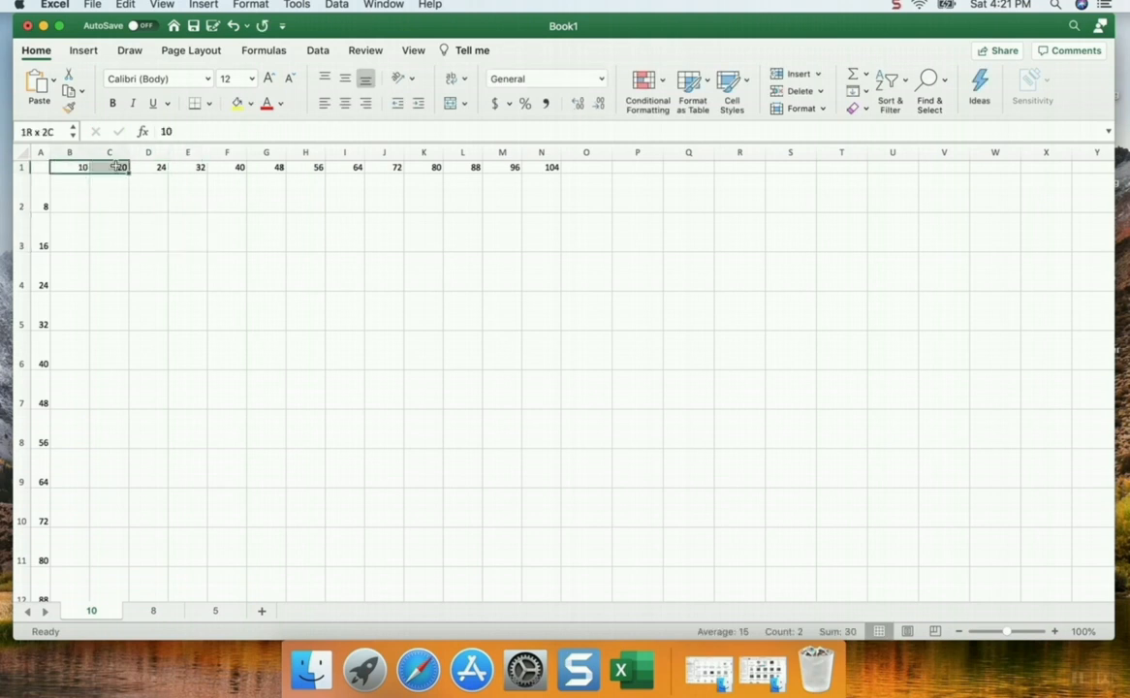
left_click_drag(127, 170, 587, 153)
Delete columns L through O beyond the 100 label on sheet 10
left_click(462, 152)
right_click(549, 155)
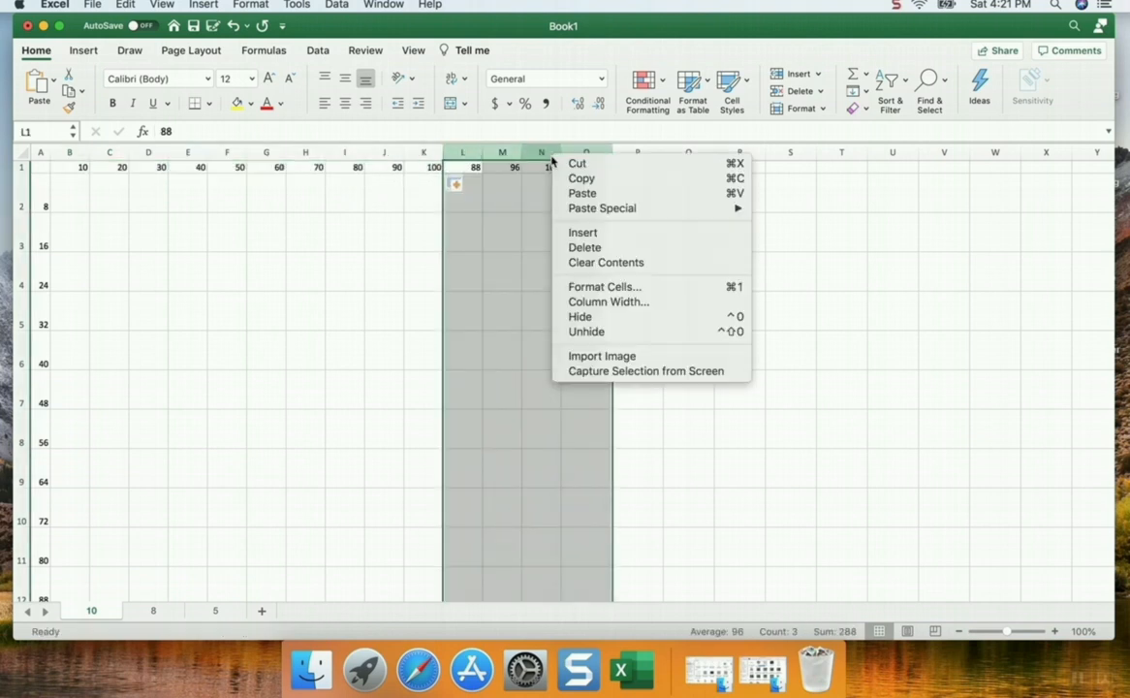
left_click(576, 249)
Enter 10 in A2 and 20 in A3, and extend the series down column A to 100 in cell A11
left_click(43, 200)
type("16")
key("Return")
type("20")
left_click(114, 299)
left_click(38, 196)
left_click_drag(38, 196, 41, 553)
Delete rows 12 through 14 below the 100 label on sheet 10
scroll(38, 504, "down", 3)
left_click_drag(20, 466, 18, 374)
right_click(18, 374)
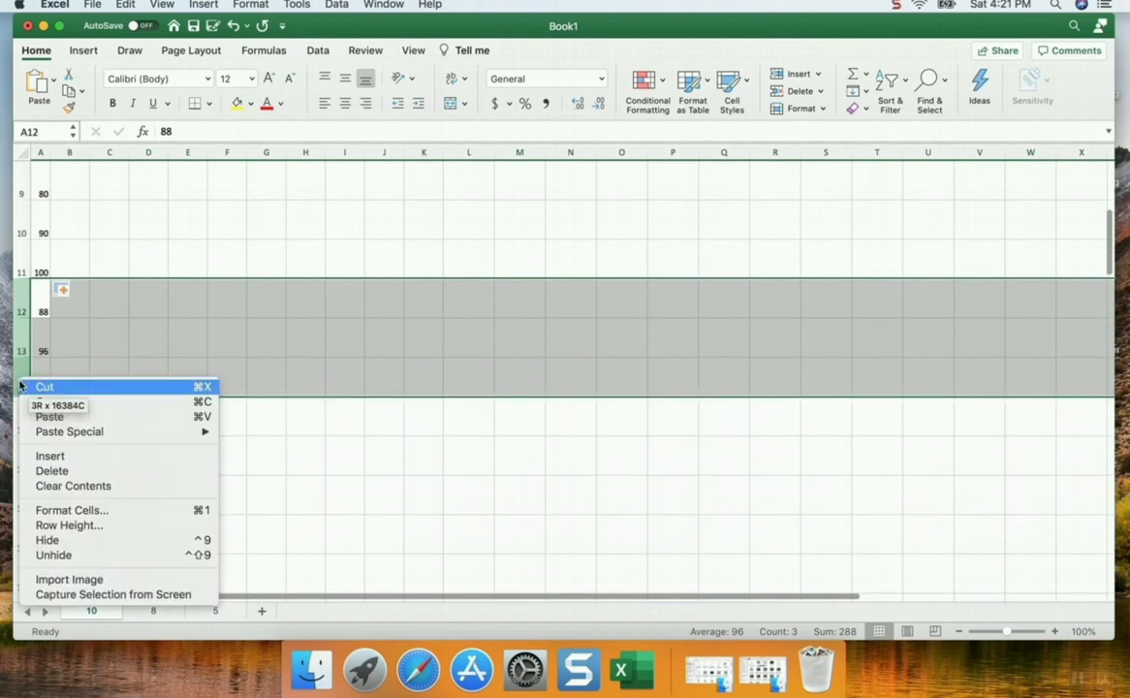
left_click(60, 472)
scroll(88, 504, "up", 5)
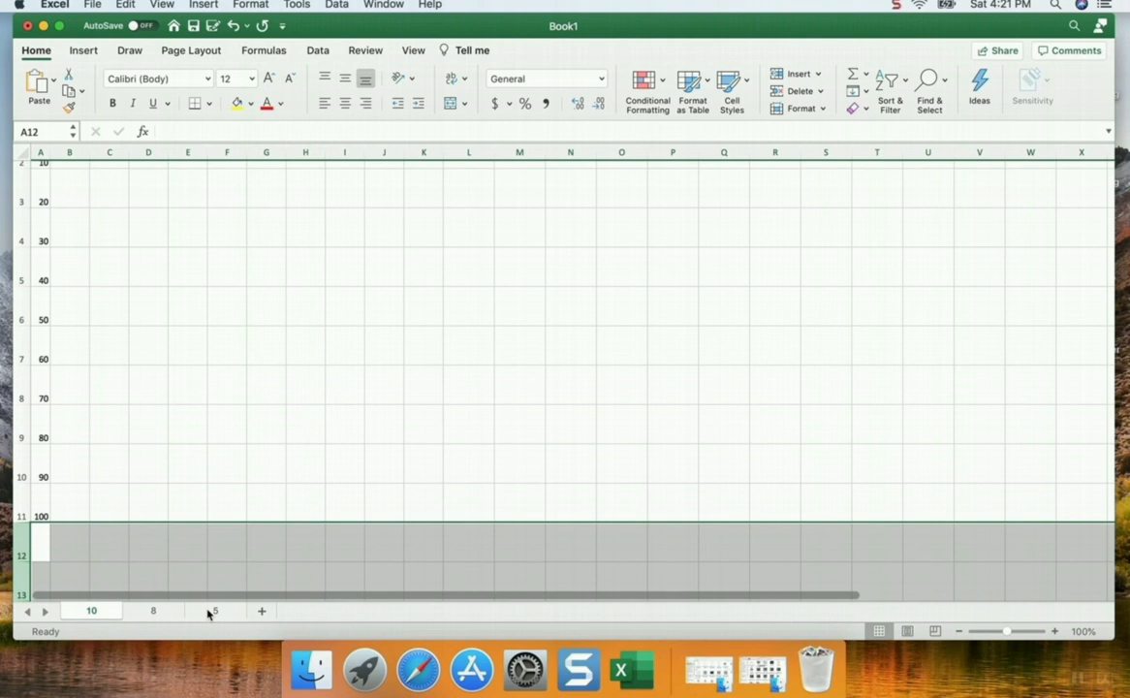
Look over sheets 5, 8 and 10, and save the workbook in the Documents folder as Quilting Design Template
left_click(213, 614)
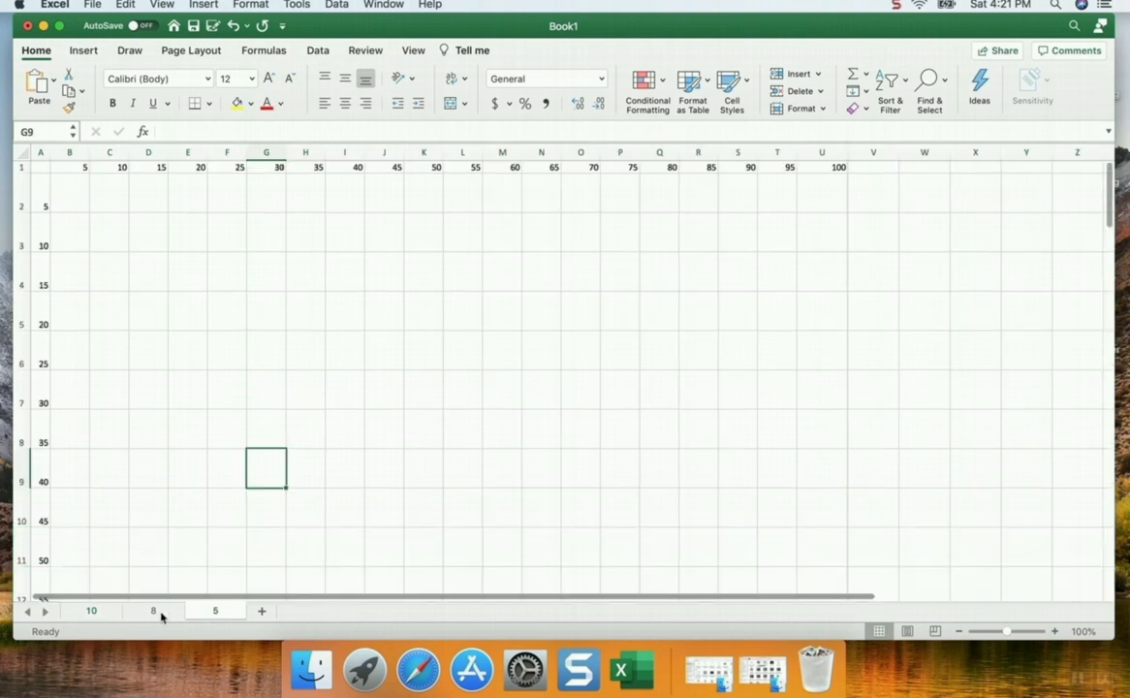
left_click(155, 611)
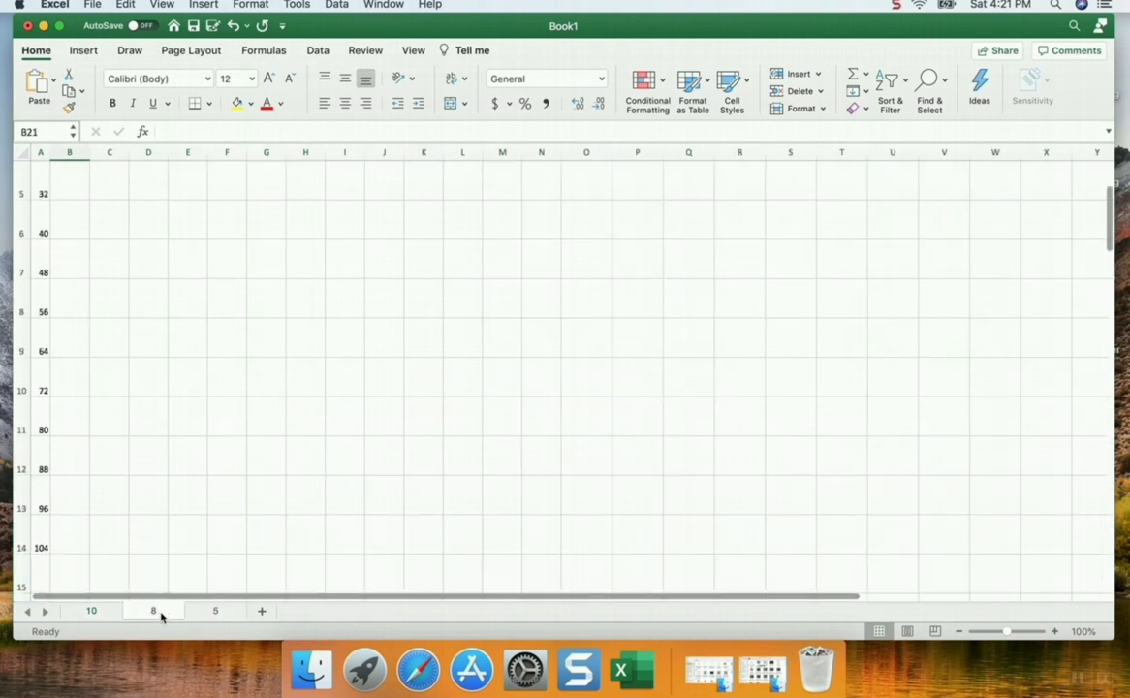
left_click(93, 611)
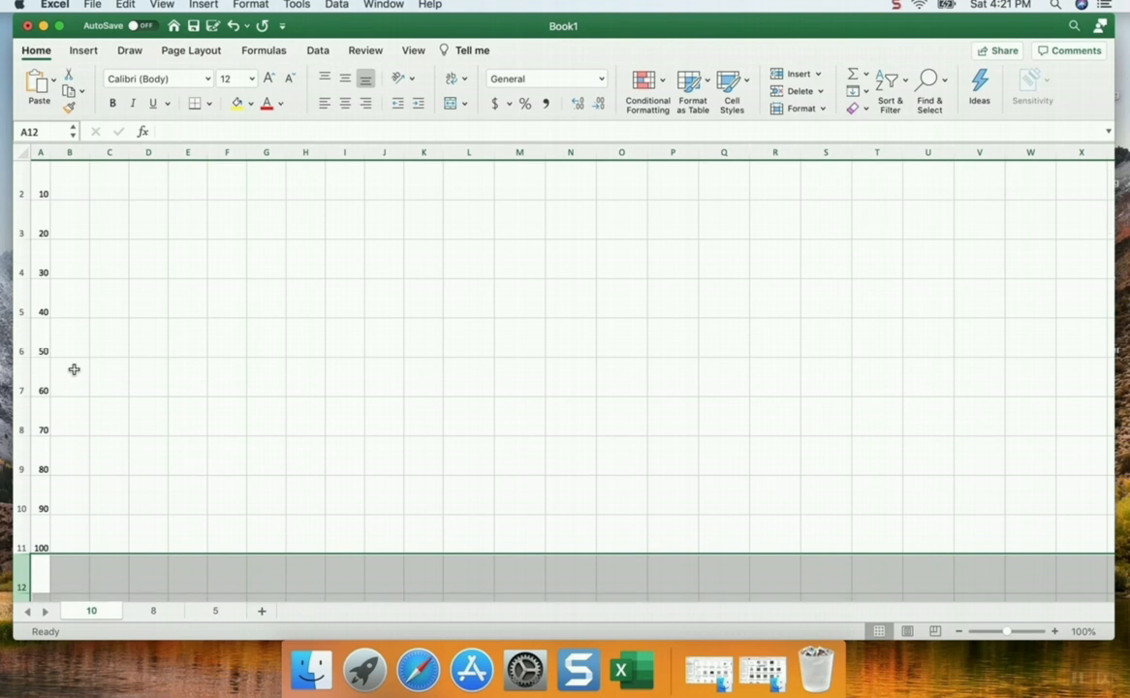
left_click(92, 6)
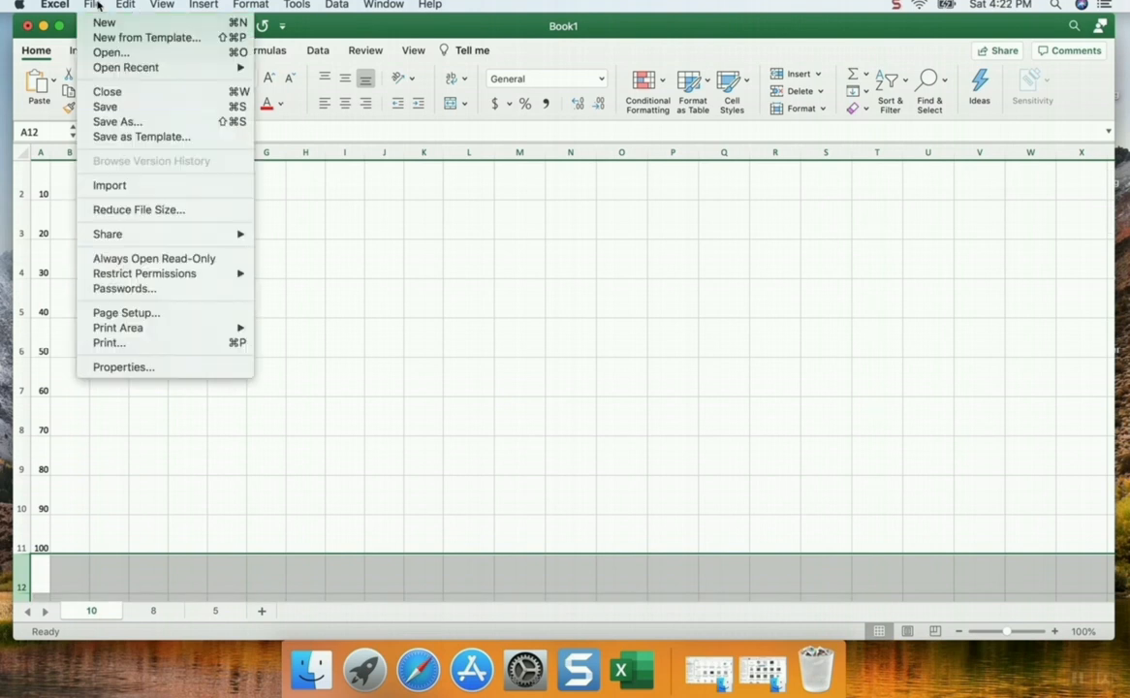
left_click(109, 121)
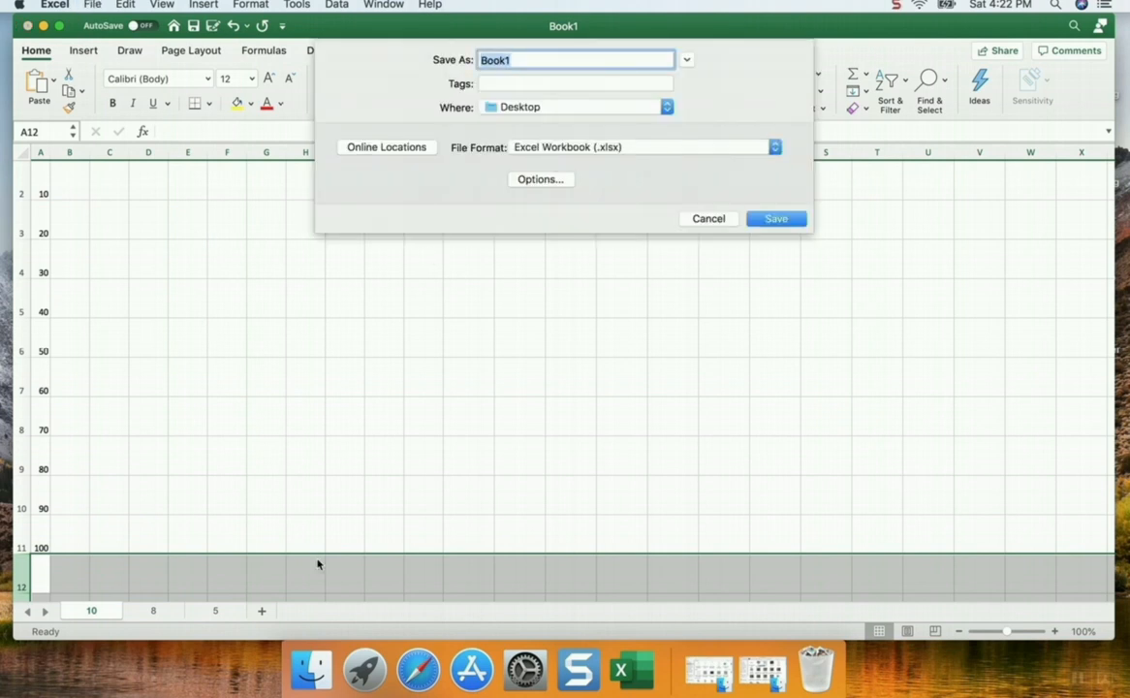
type("Quilting Design")
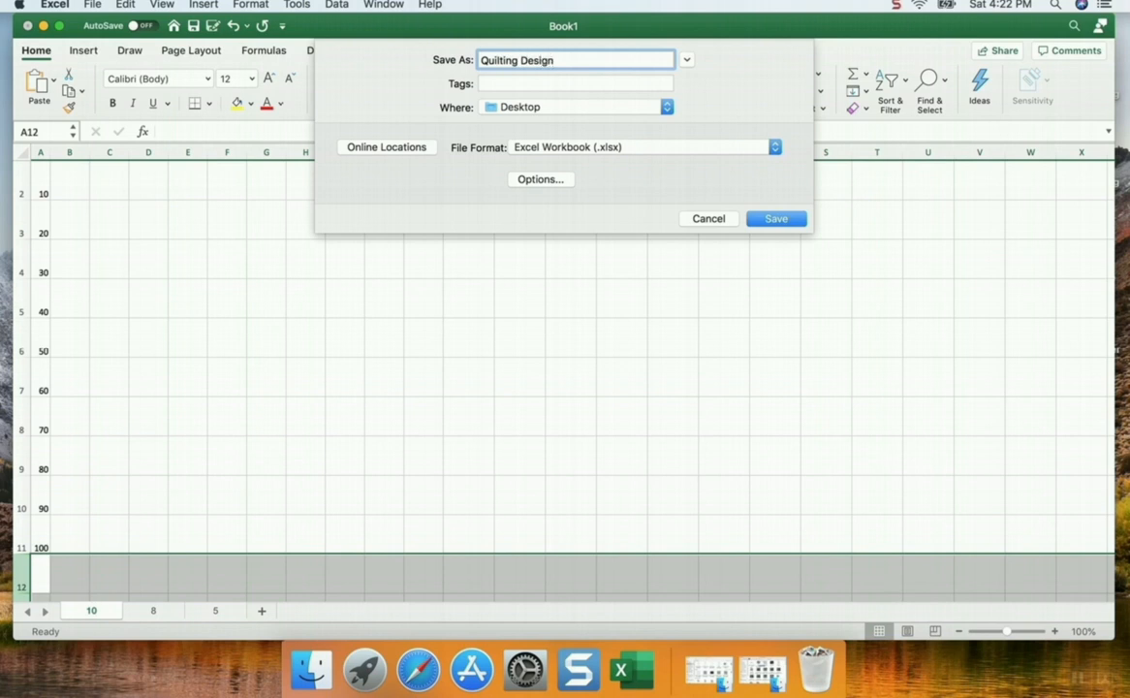
type(" Template")
left_click(567, 106)
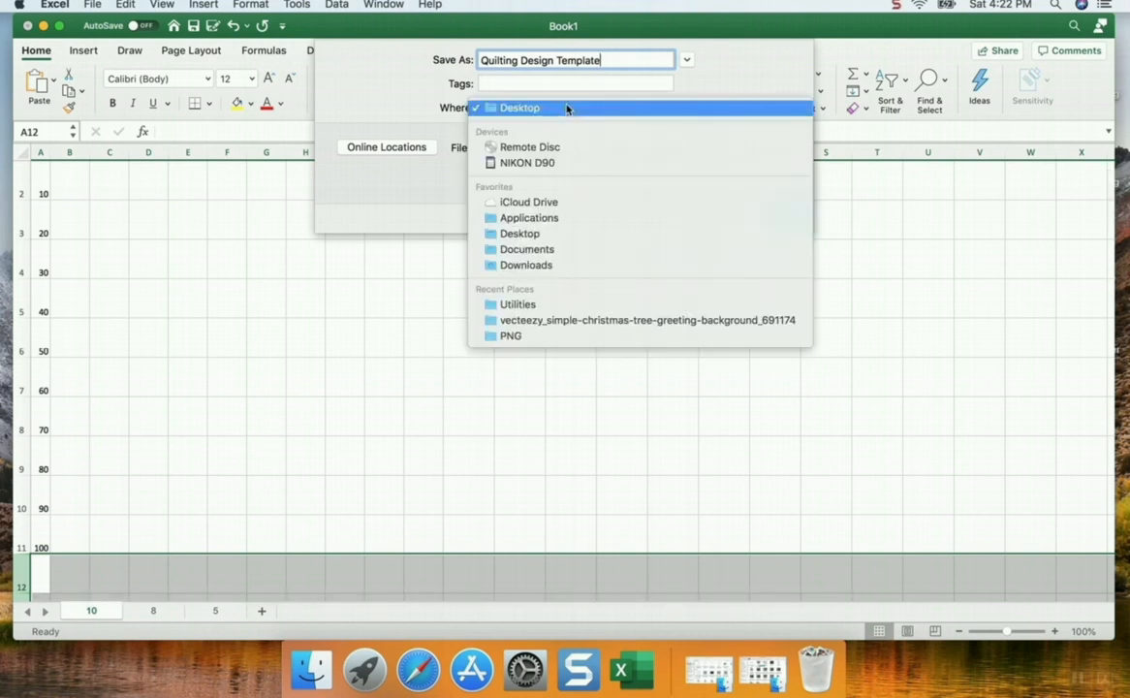
left_click(554, 250)
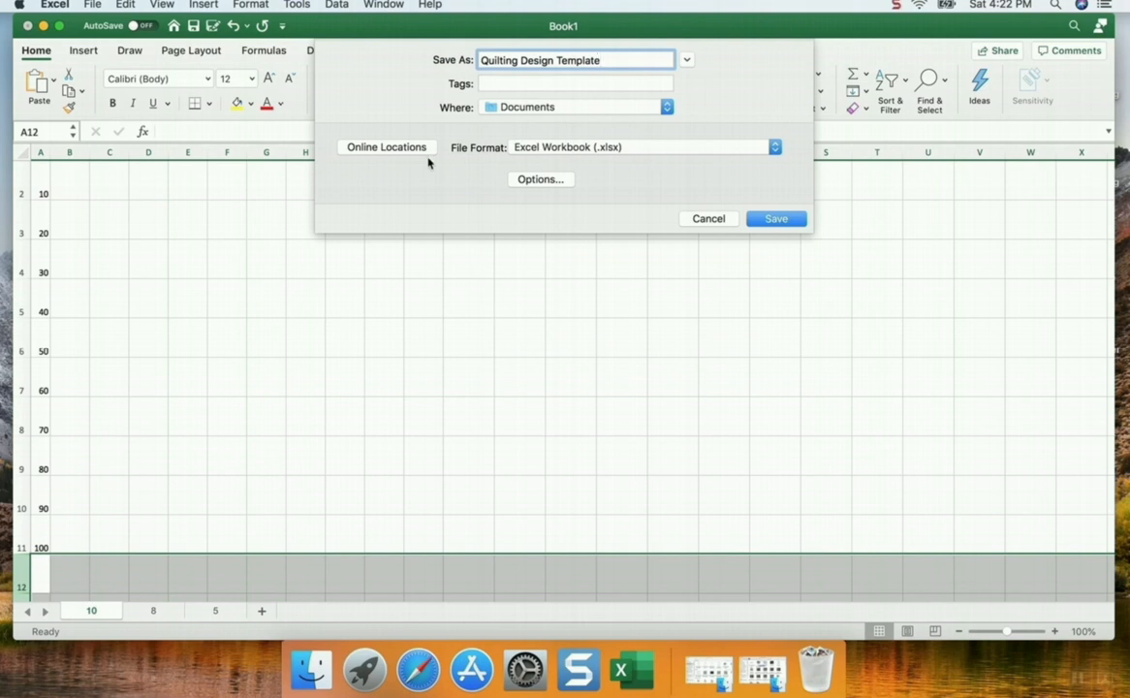
left_click(776, 219)
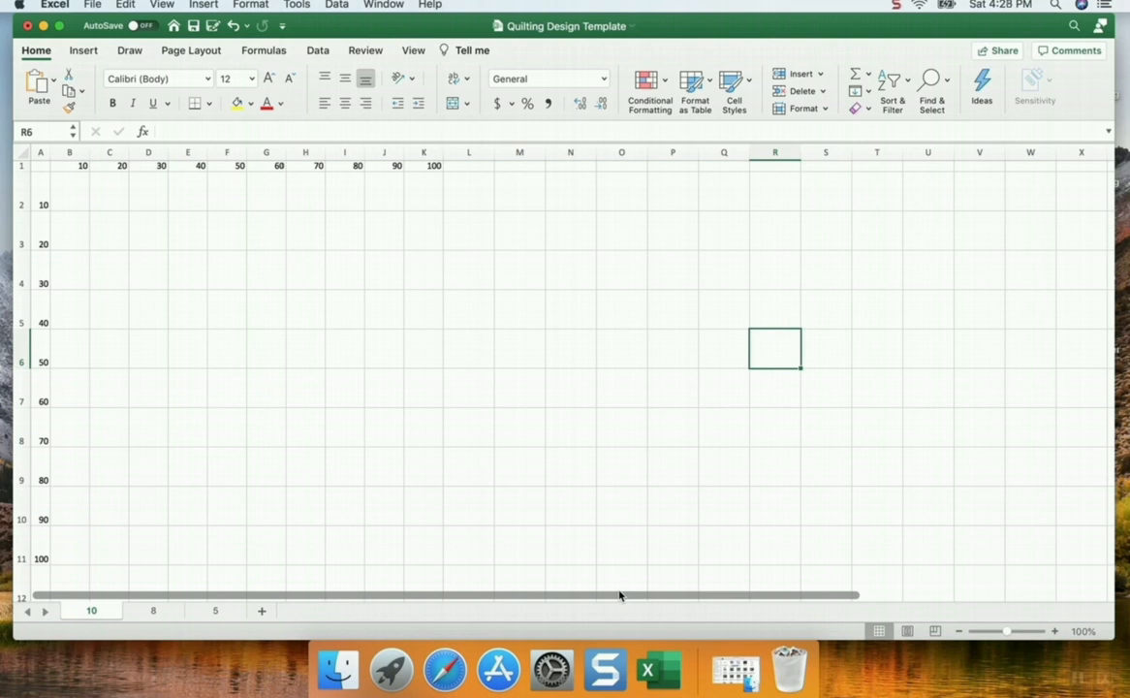
In Safari, open the favorited $40.30 fabric bundle on Etsy and save its dark teal dahlia floral image as Etsy Fabric 1 in Documents
left_click(442, 671)
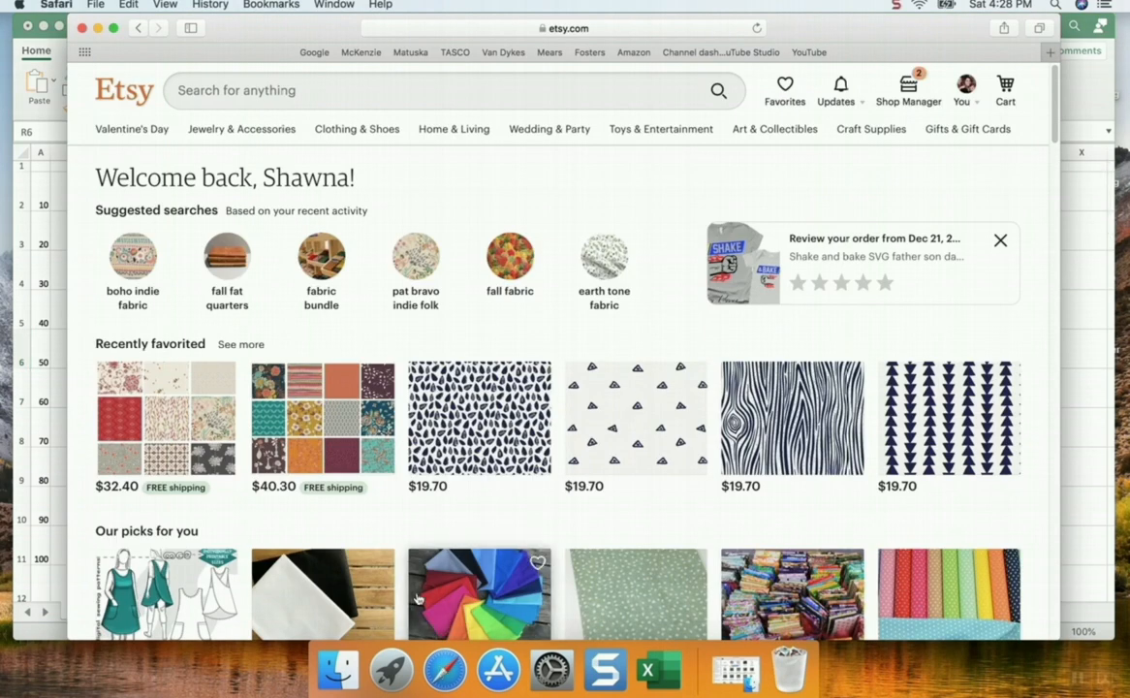
left_click(313, 430)
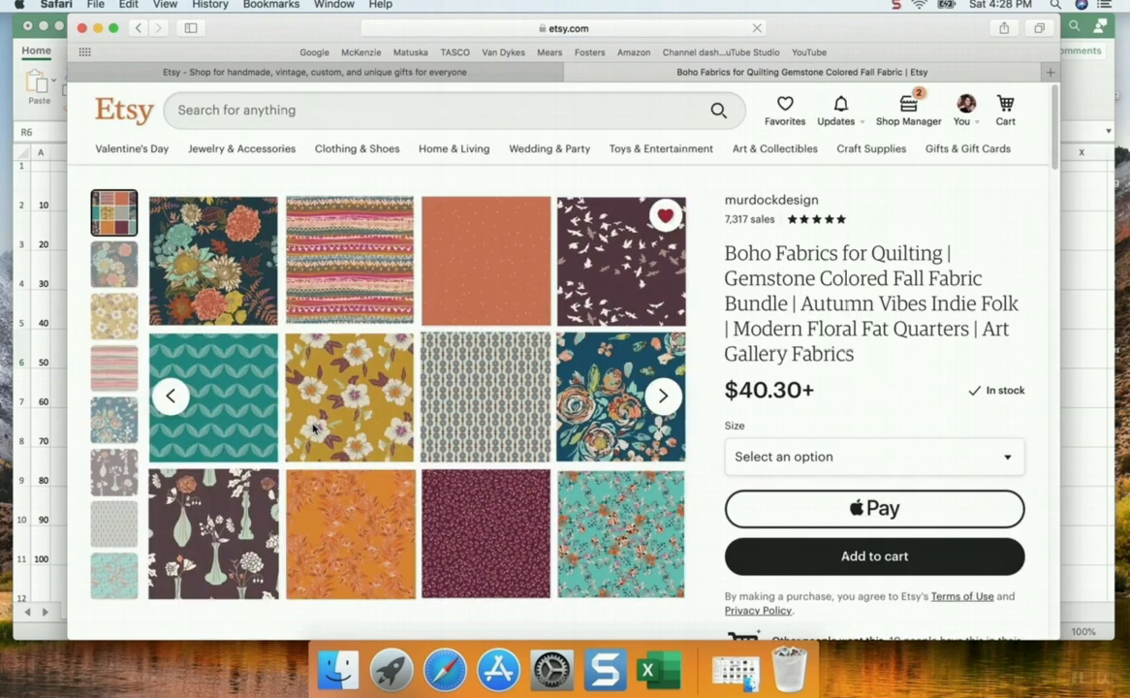
left_click(124, 270)
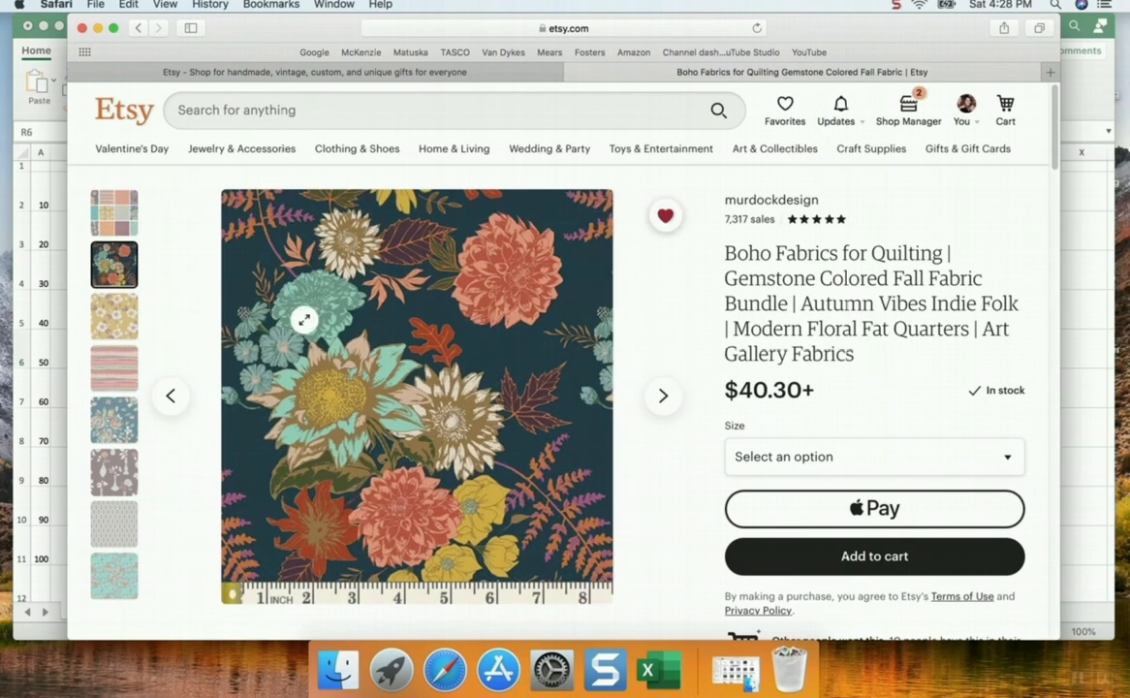
right_click(450, 341)
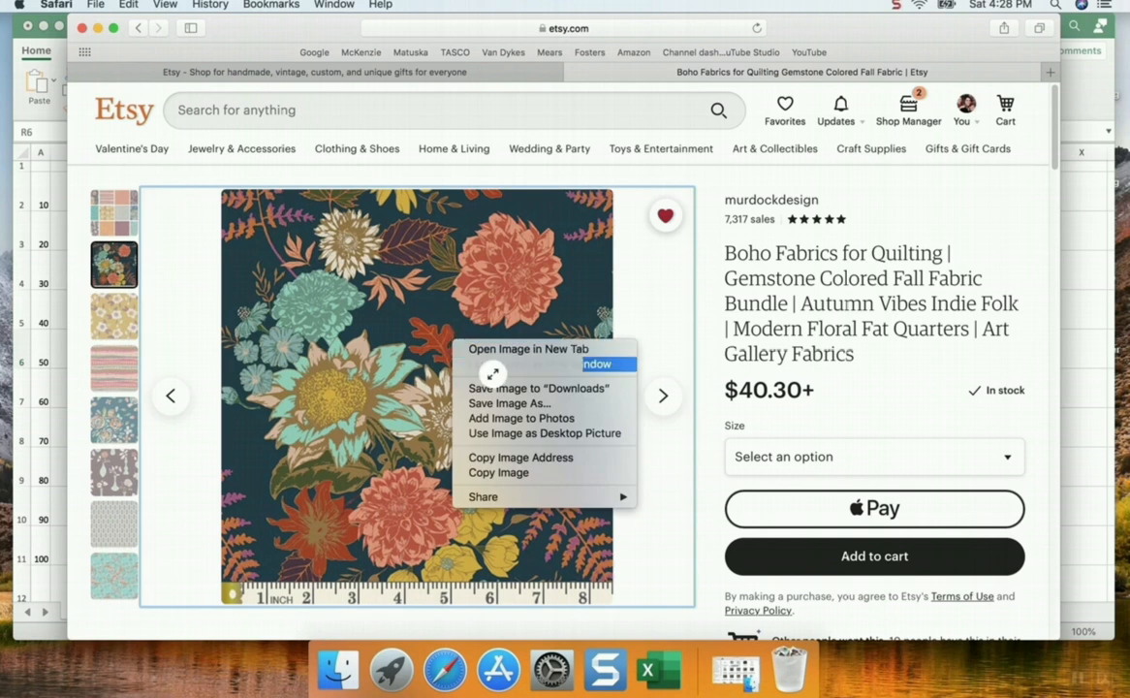
left_click(511, 403)
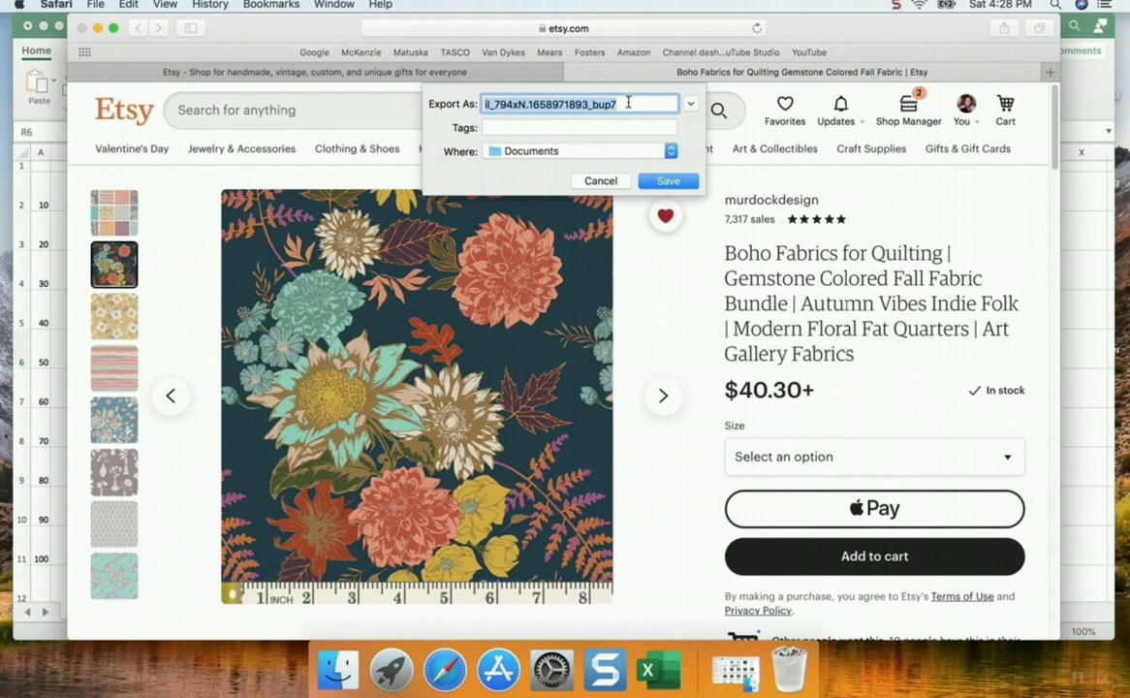
type("Etsy Fab")
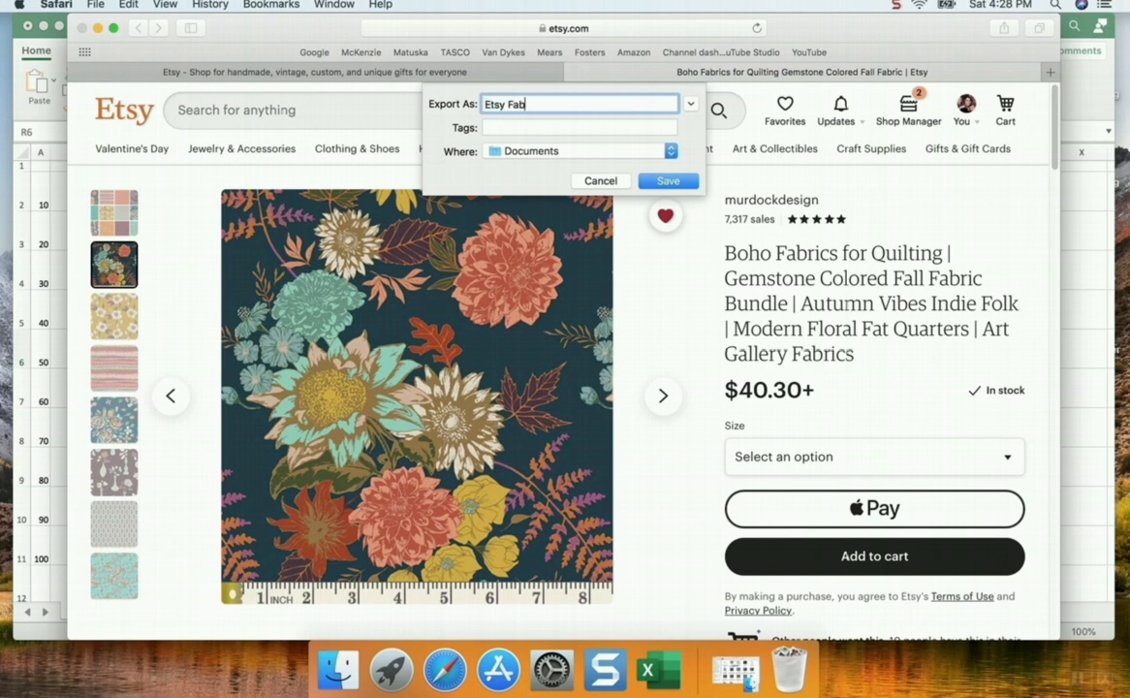
type("ric 1")
key("Return")
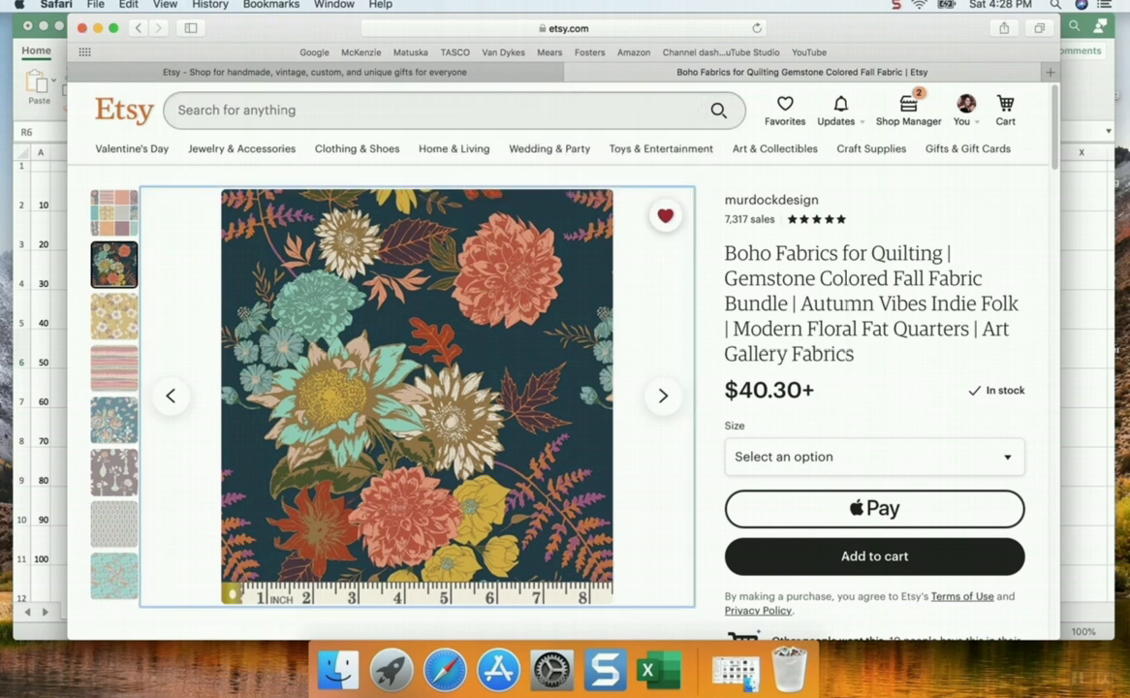
Save the mustard fabric image with white flowers to the Documents folder under the name Etsy Fabric
left_click(113, 310)
right_click(432, 335)
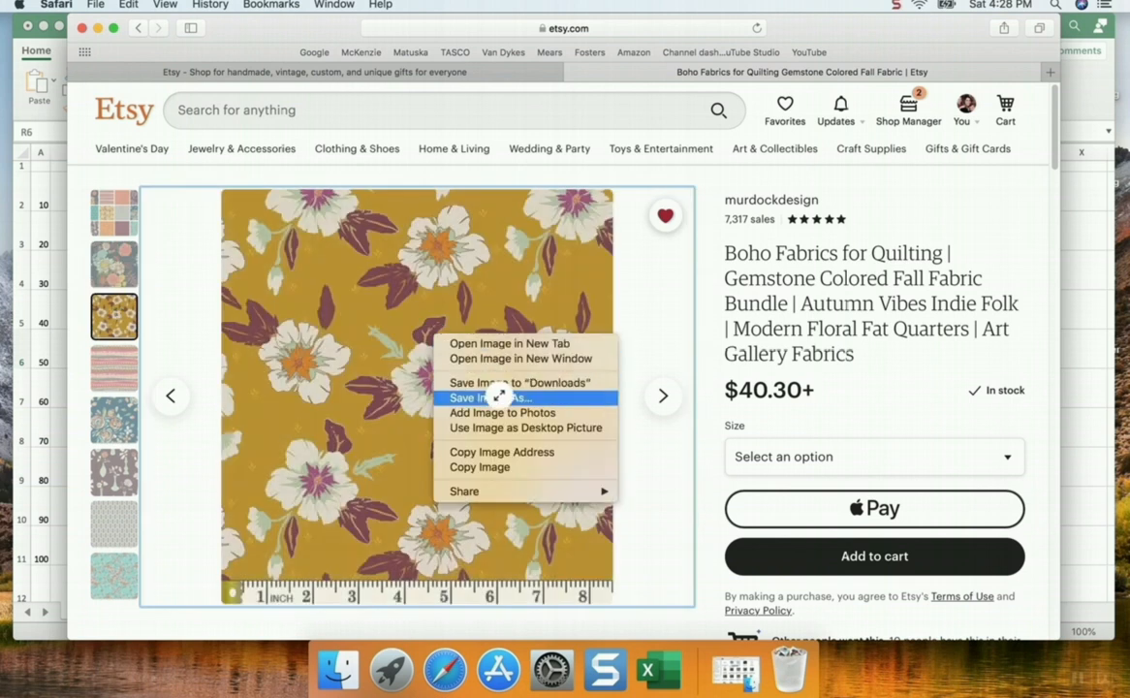
left_click(499, 396)
type("Etsy Fabric")
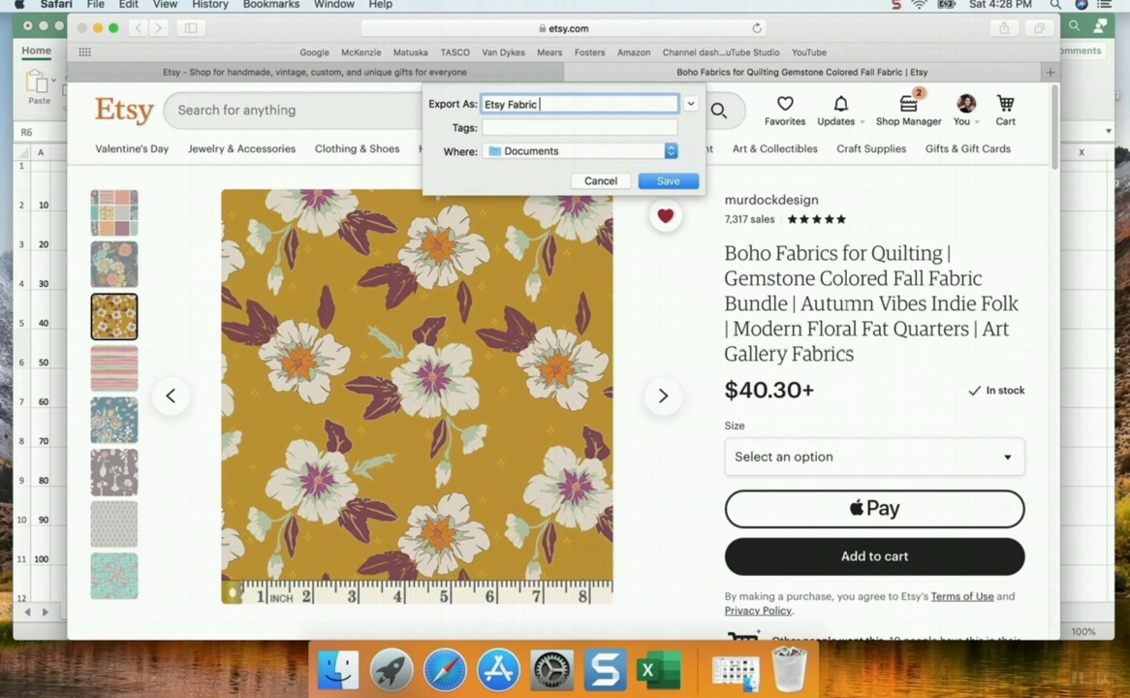
key("Return")
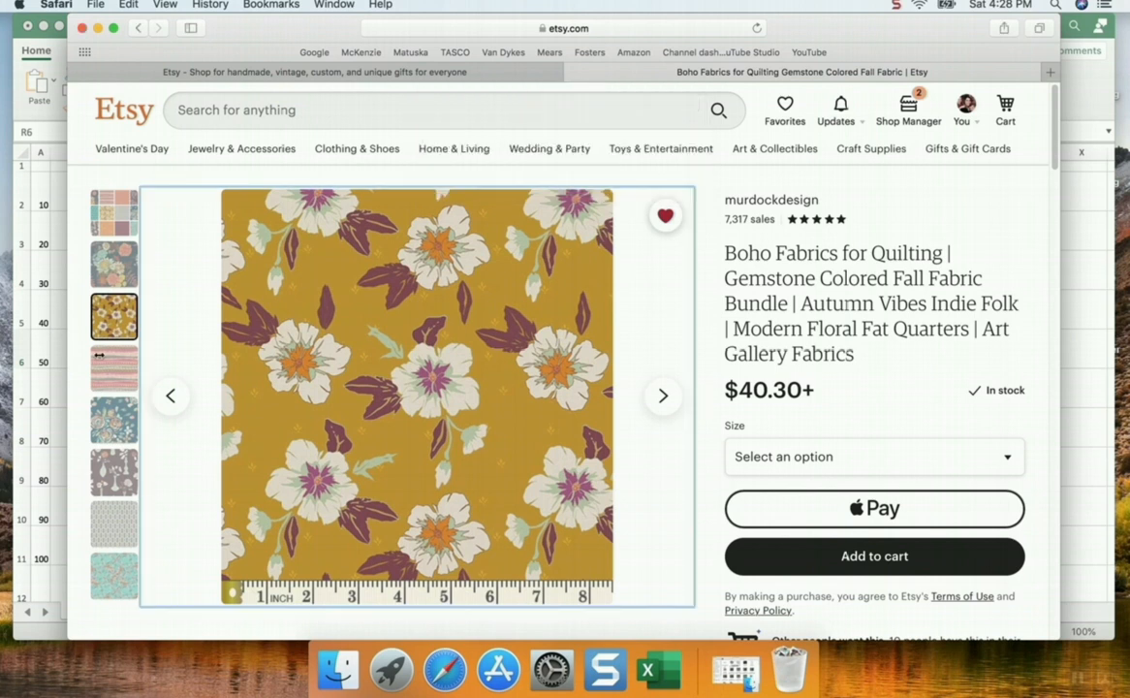
Save the pink and orange striped fabric image to the Documents folder under the name Etsy fabric
left_click(114, 366)
right_click(397, 348)
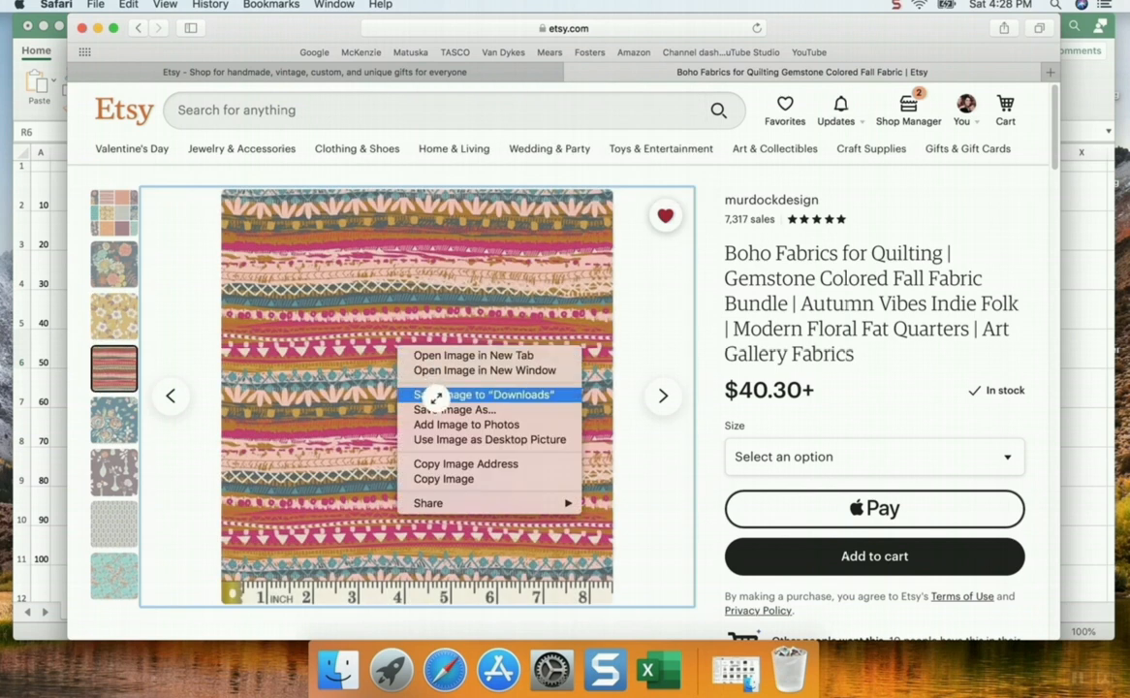
left_click(438, 407)
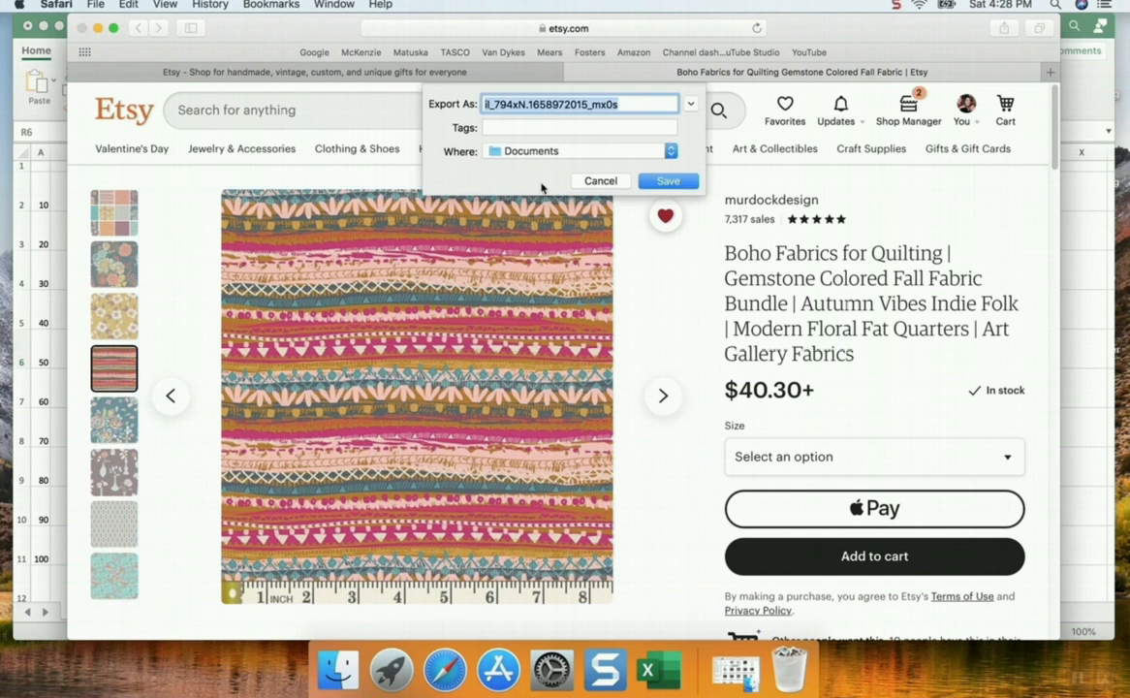
type("Etsy fabric")
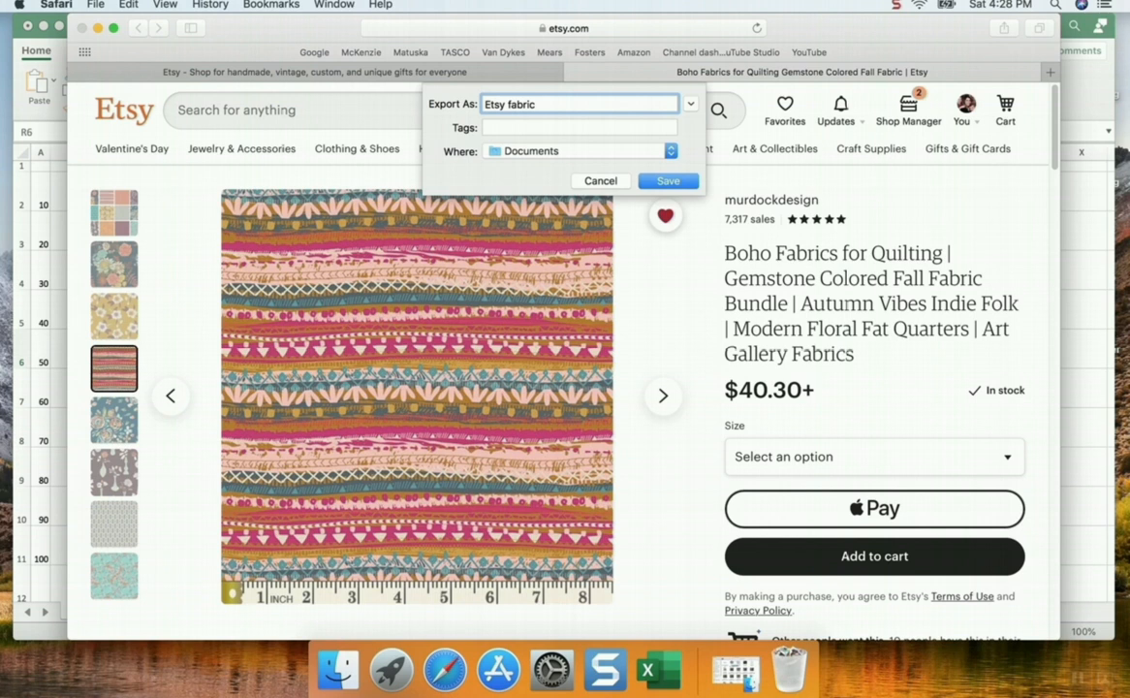
key("Return")
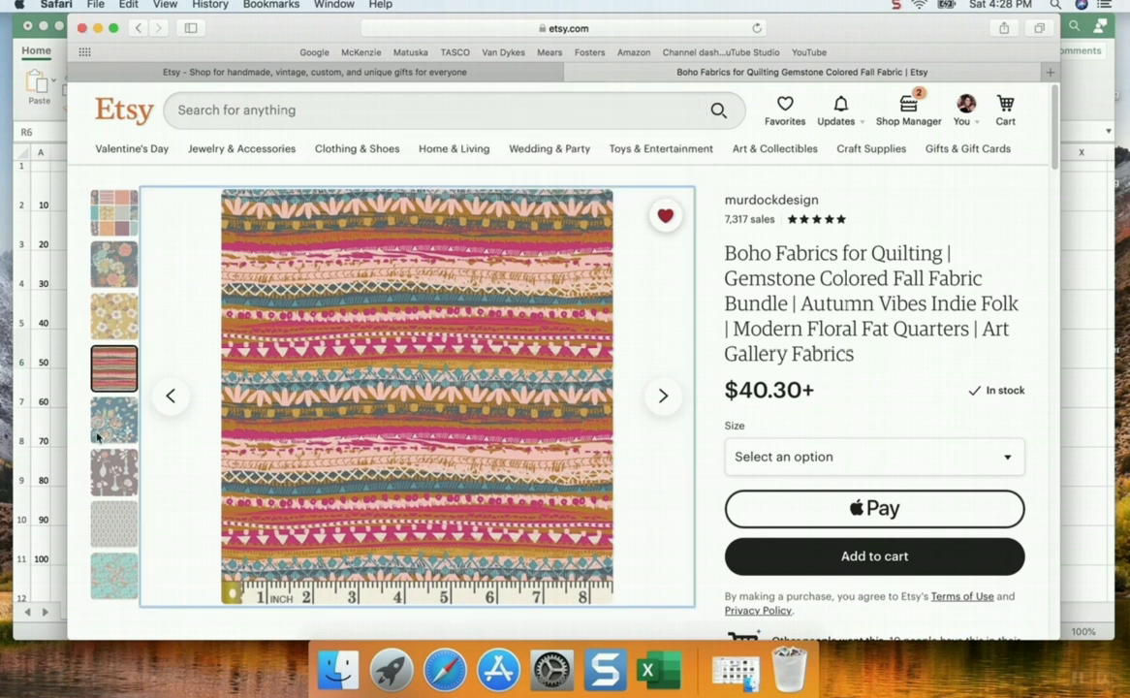
Save the blue rose-patterned fabric image in Documents as etsy fabric 4, and display the vase-patterned image
left_click(100, 431)
right_click(425, 393)
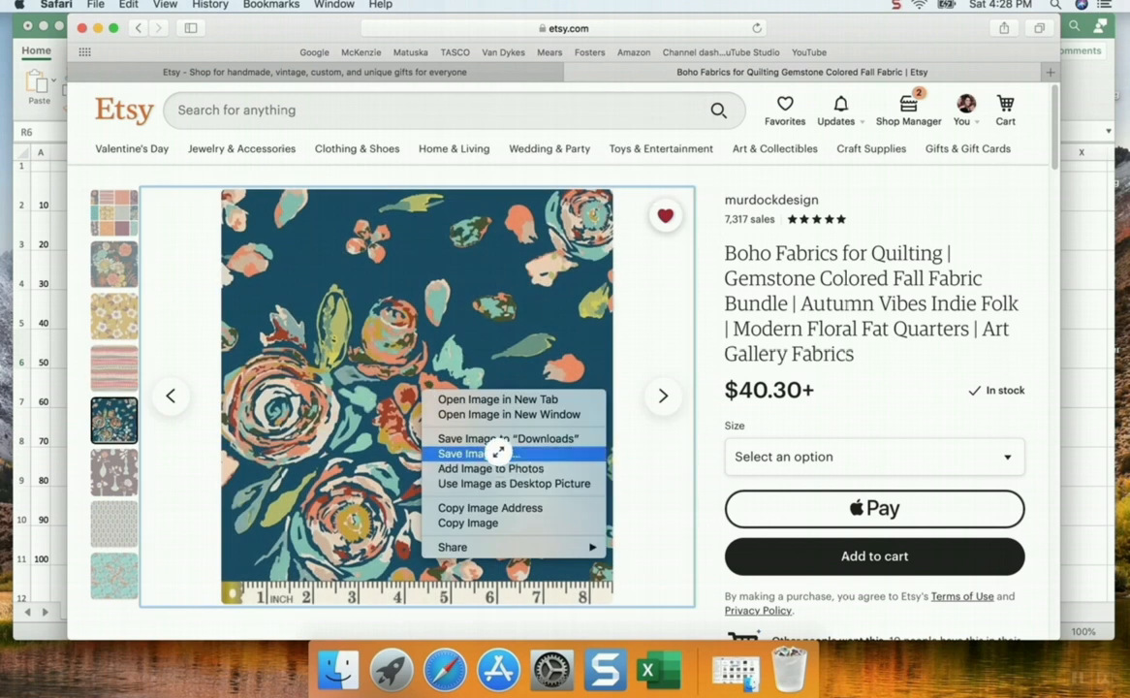
left_click(500, 453)
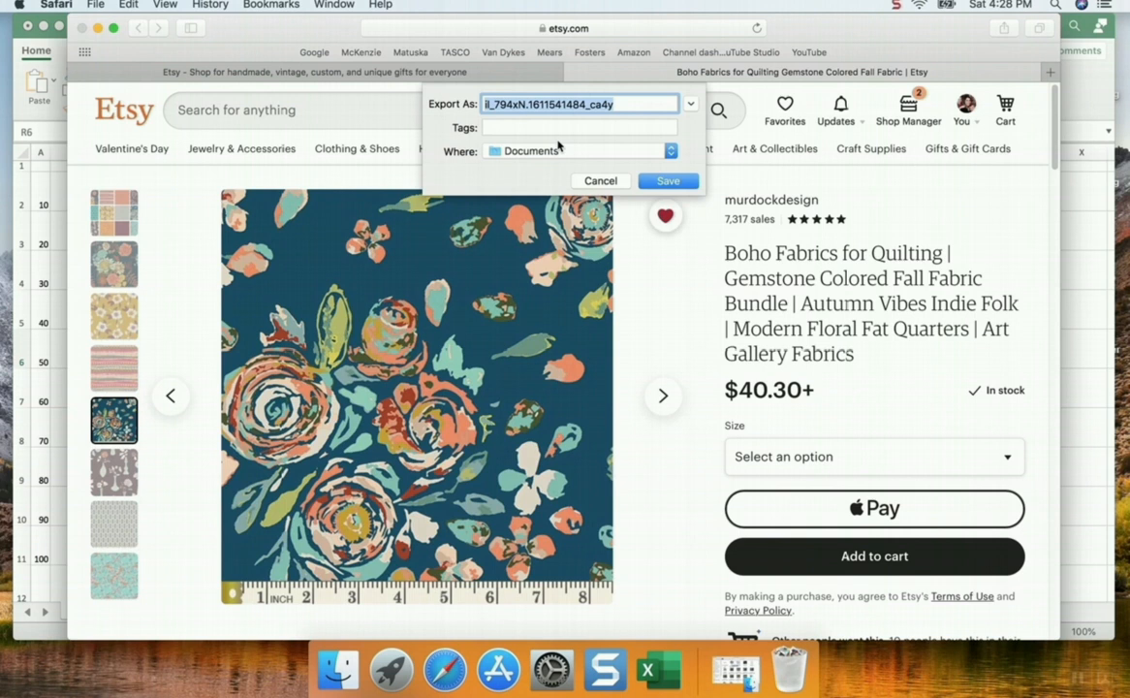
type("etsy fabric 4")
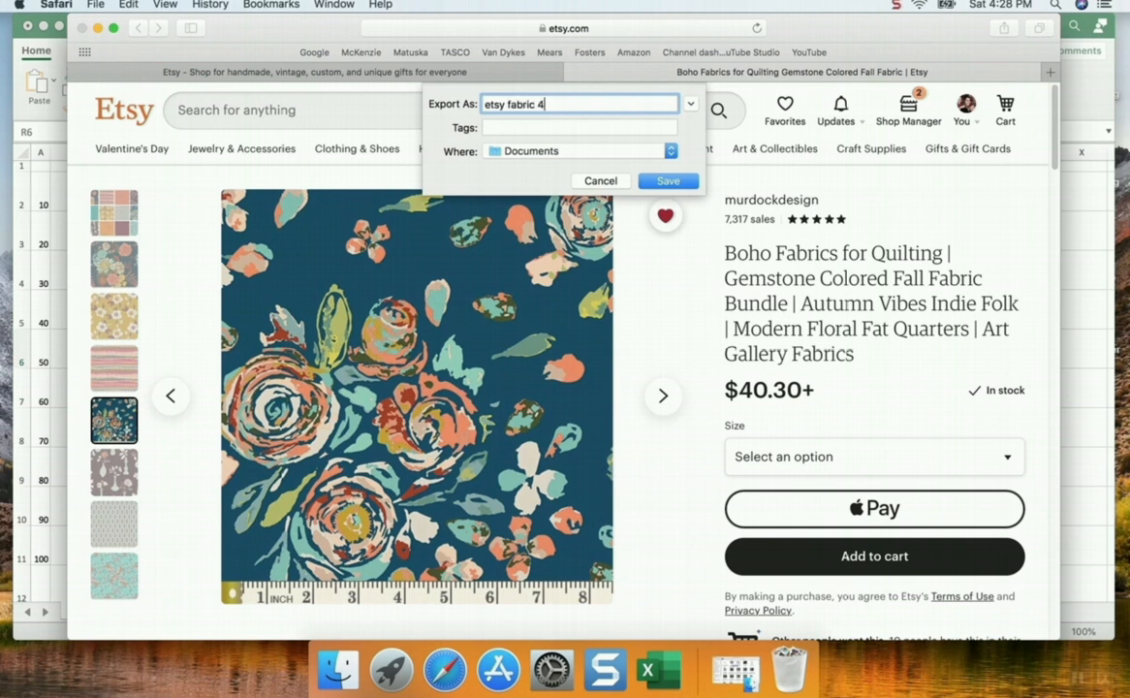
key("Return")
left_click(129, 472)
left_click(375, 405)
right_click(377, 407)
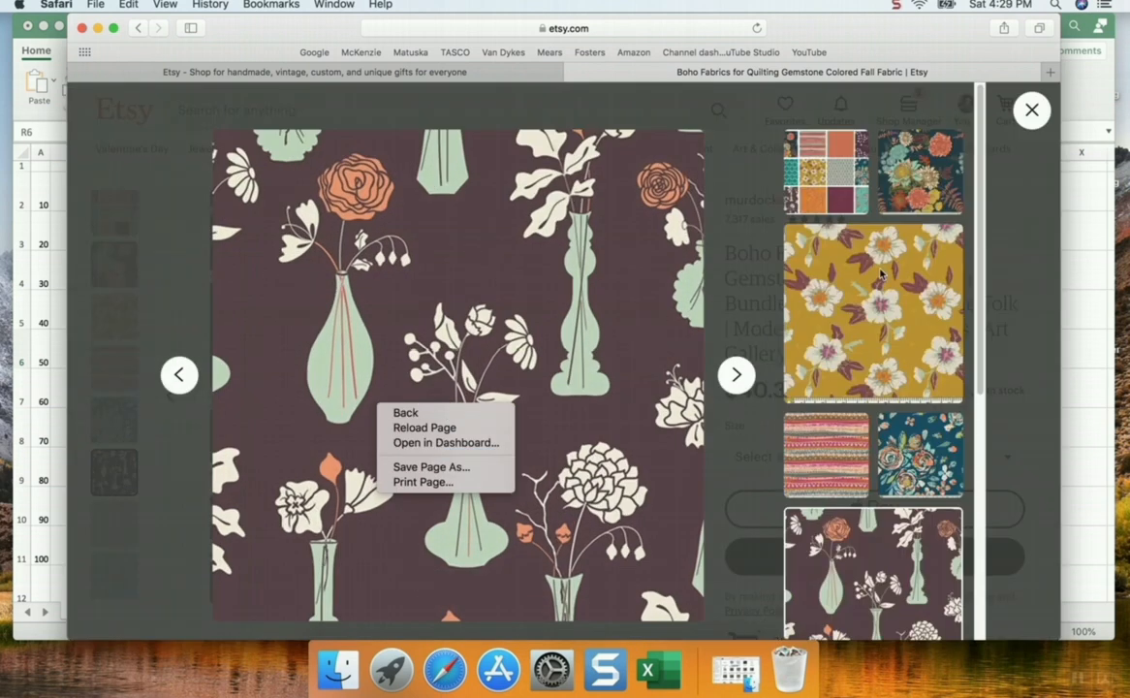
left_click(1026, 110)
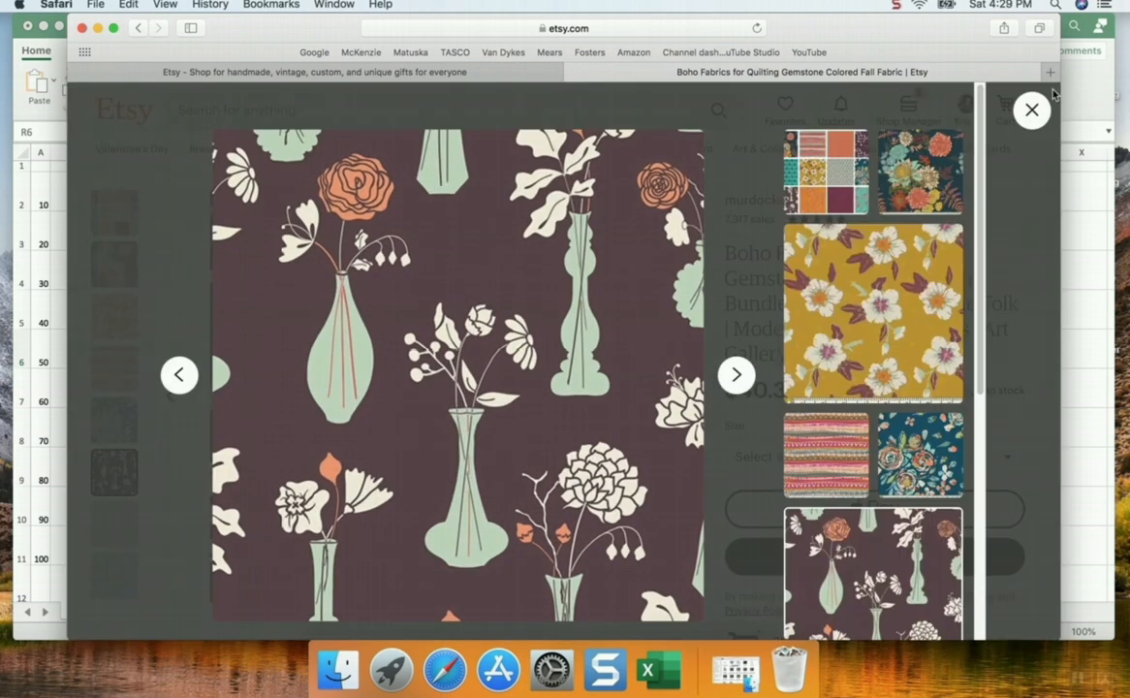
left_click(1030, 110)
right_click(150, 519)
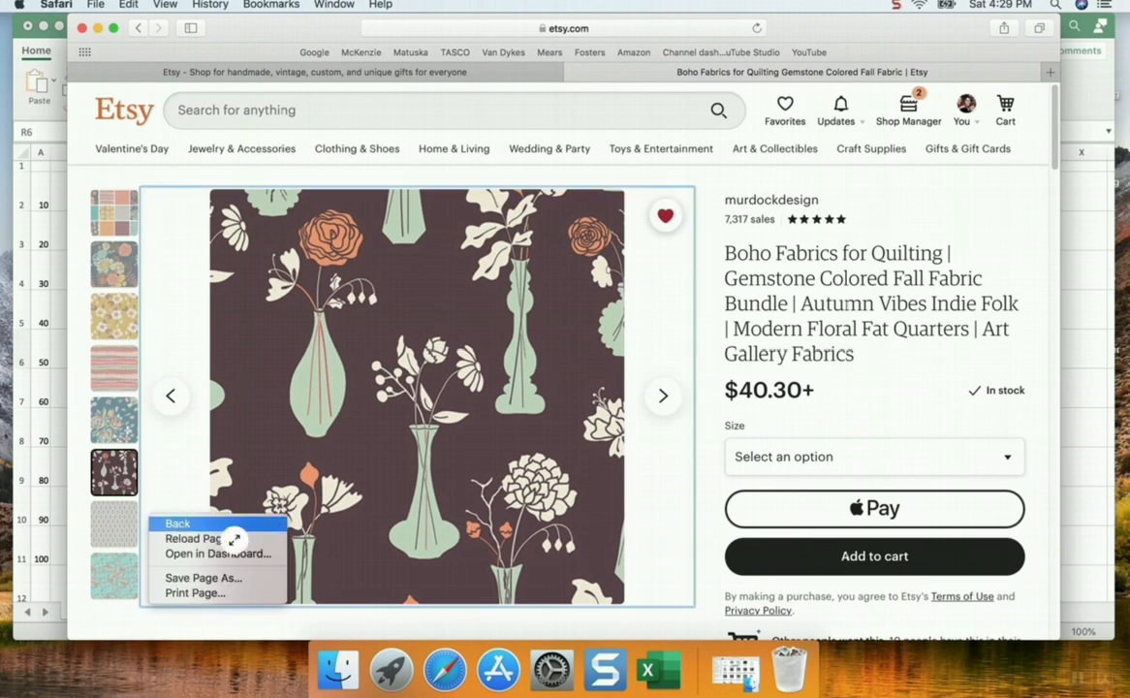
Save the dark vase-patterned fabric image in the Documents folder as Etsy fabric 5
right_click(357, 450)
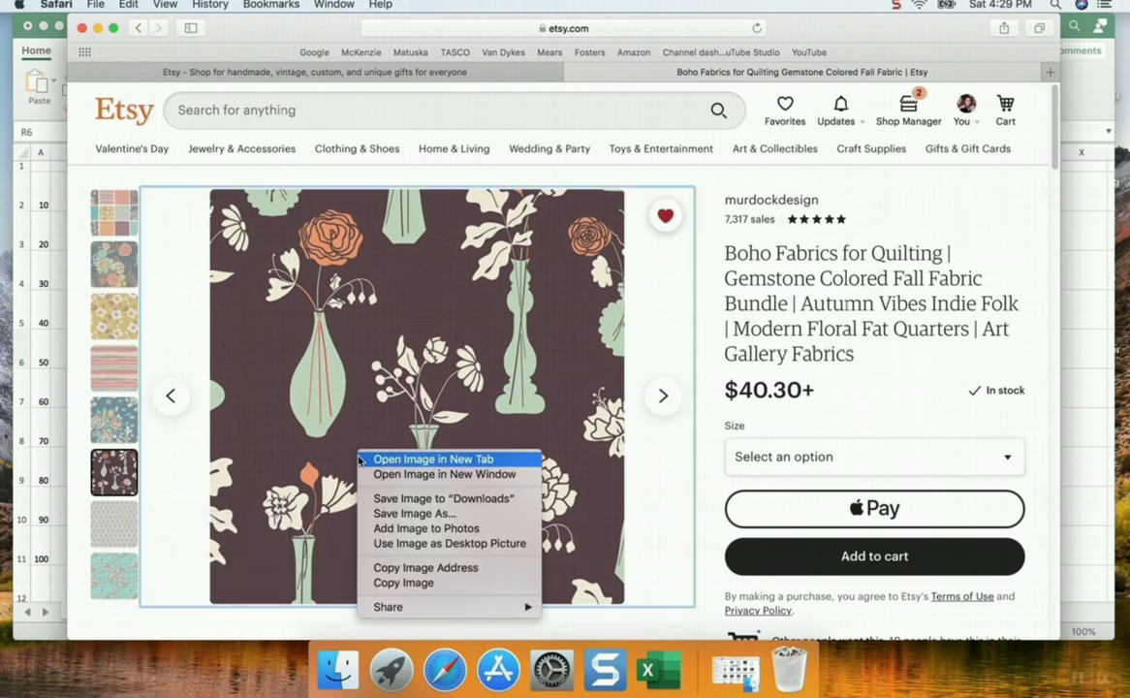
left_click(418, 513)
type("Etsy fab")
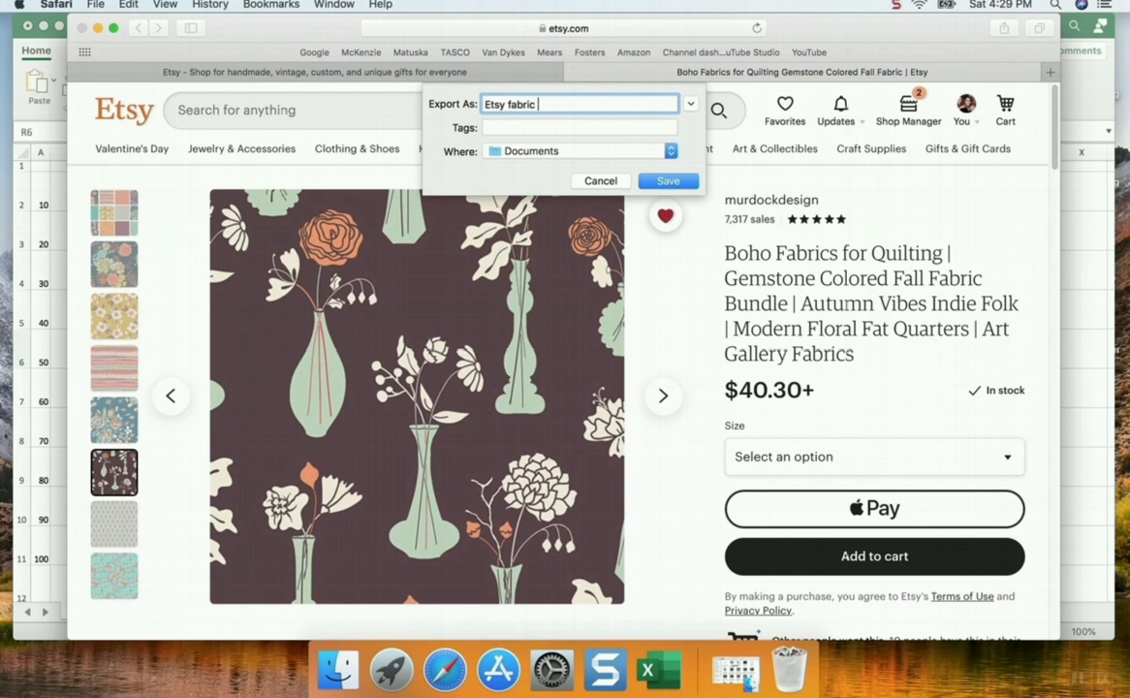
type("ric")
key("Return")
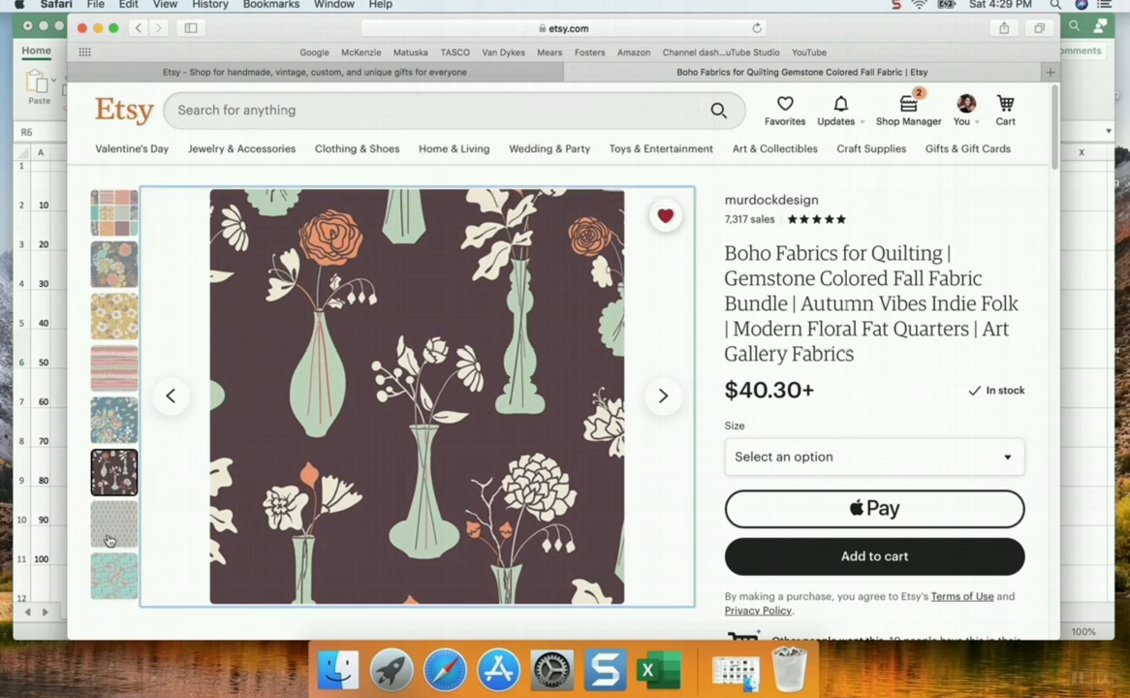
Save the gray-blue fabric image with vertical chains of circles in the Documents folder as etsy fabric 6
left_click(105, 534)
right_click(374, 419)
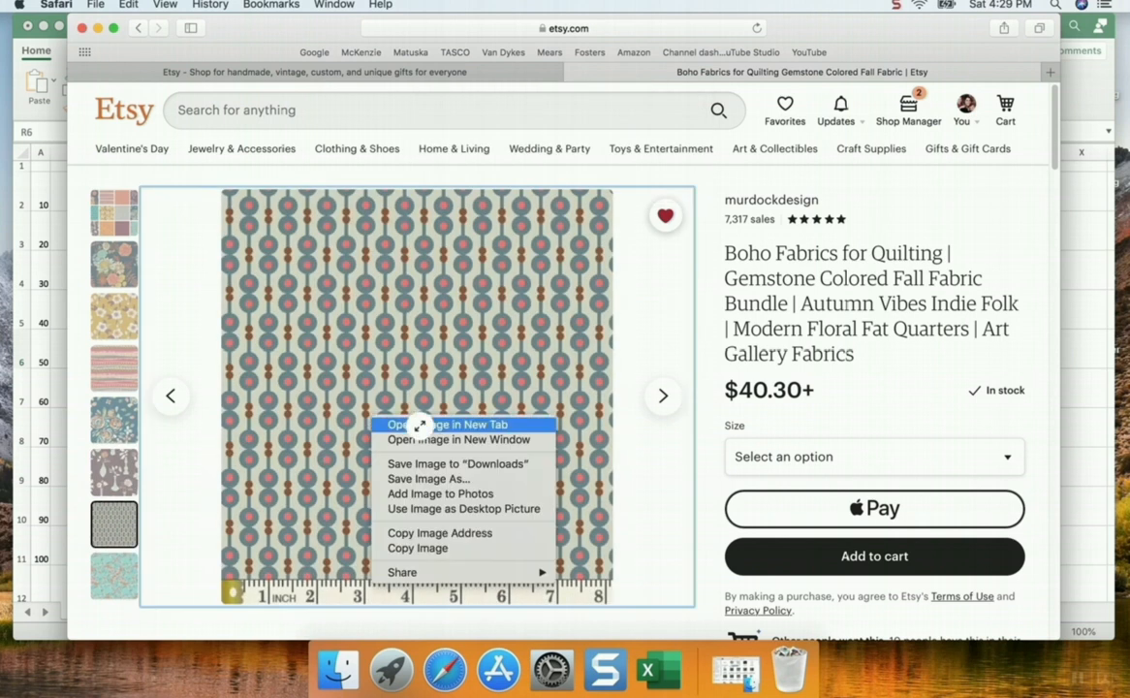
left_click(436, 478)
type("et")
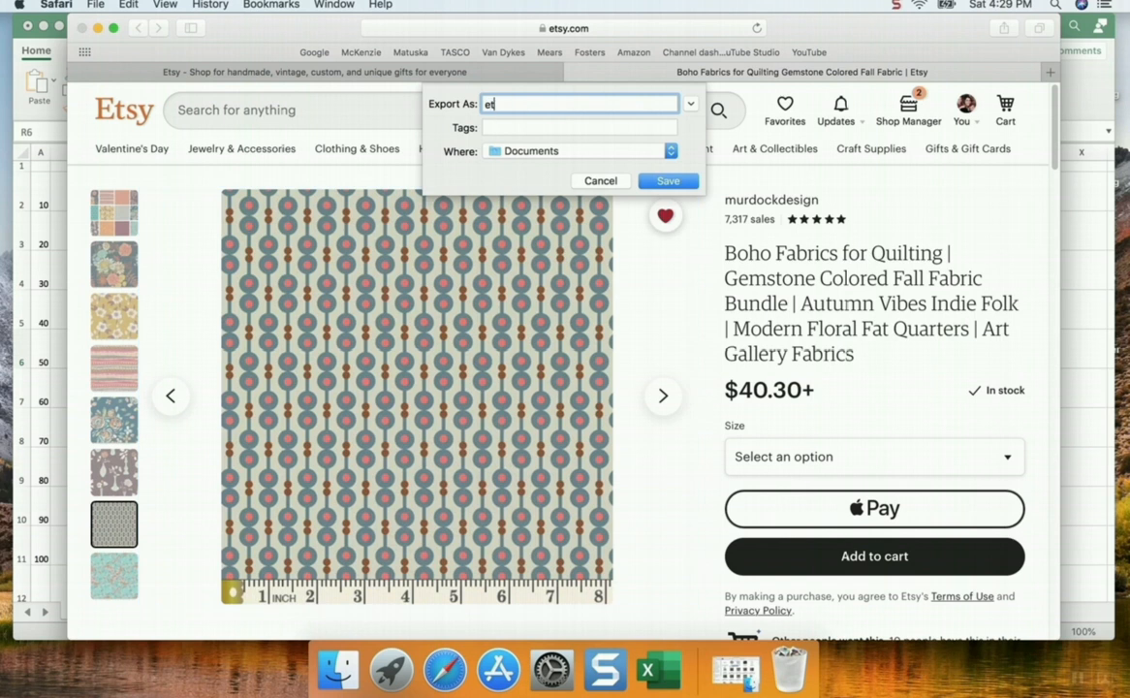
type("sy fabric 5")
key("Return")
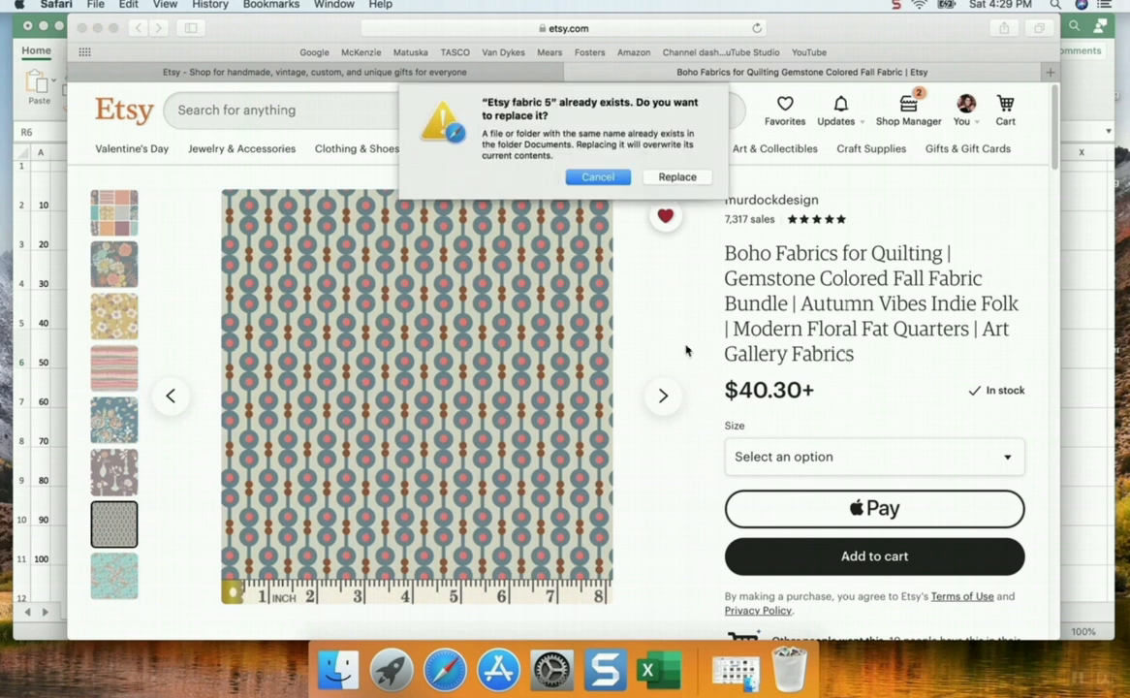
key("Escape")
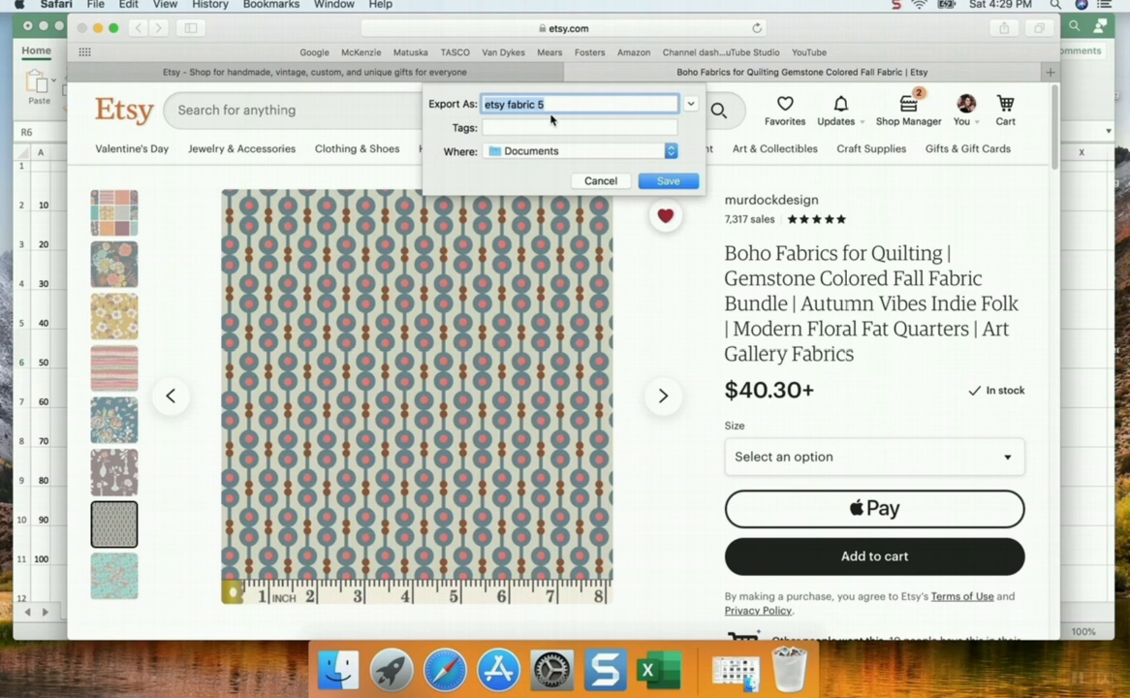
left_click(547, 103)
key("BackSpace")
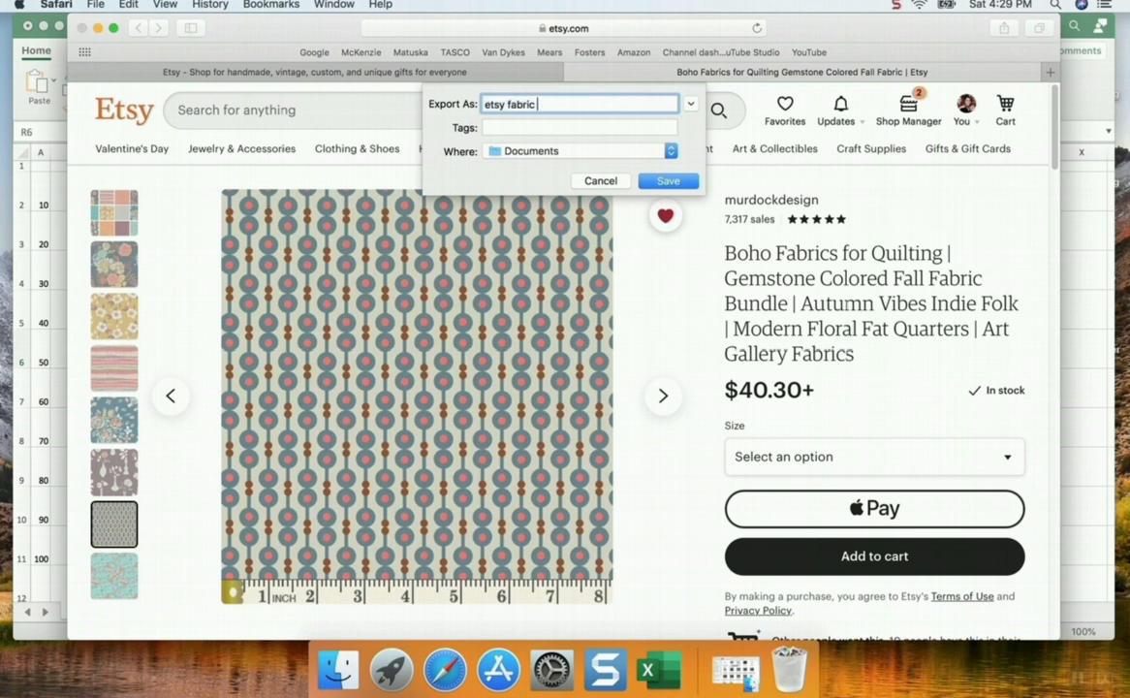
left_click(668, 180)
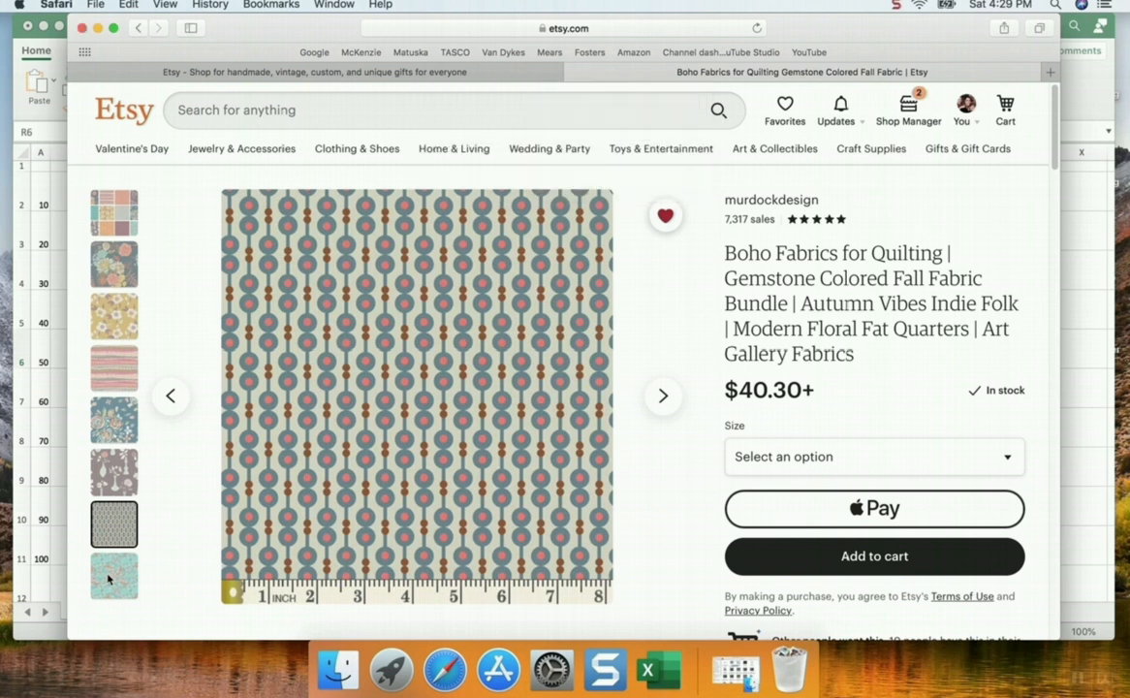
Save the turquoise floral fabric image in the Documents folder as etsy fabric 7
left_click(110, 577)
right_click(439, 403)
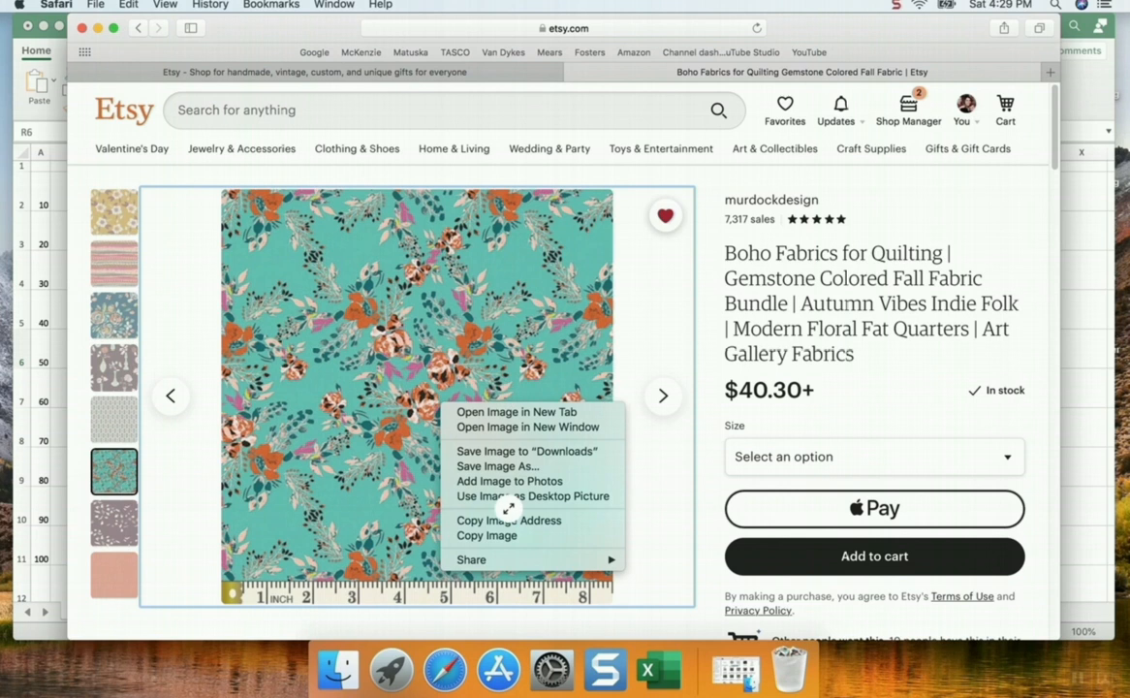
left_click(527, 466)
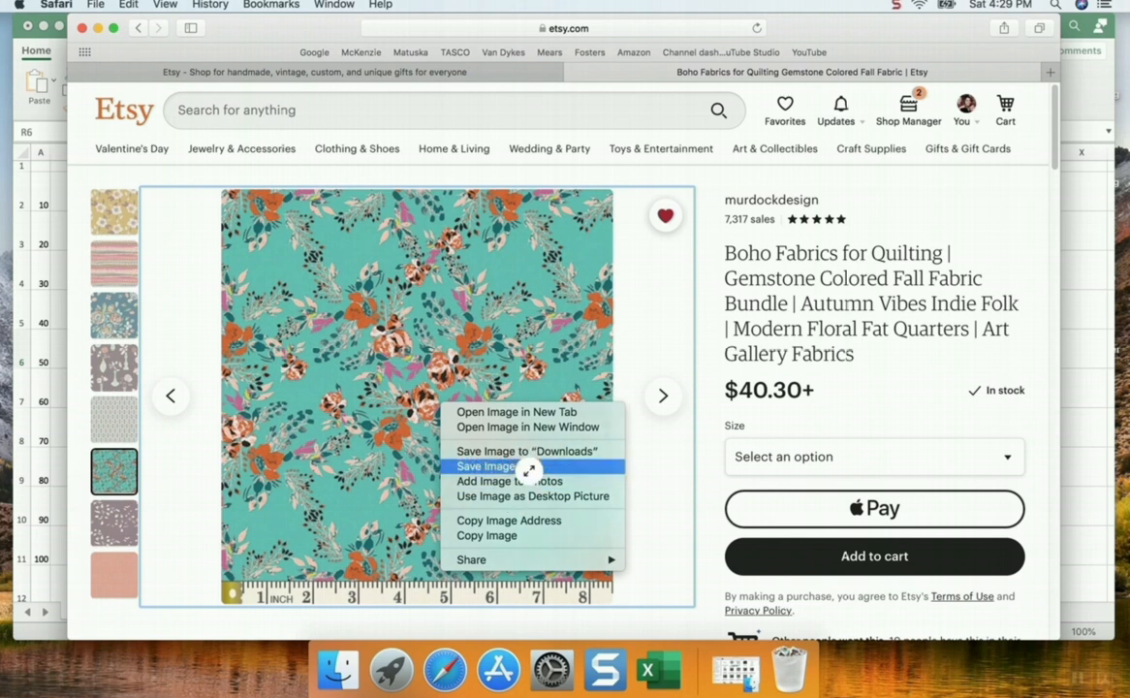
type("e")
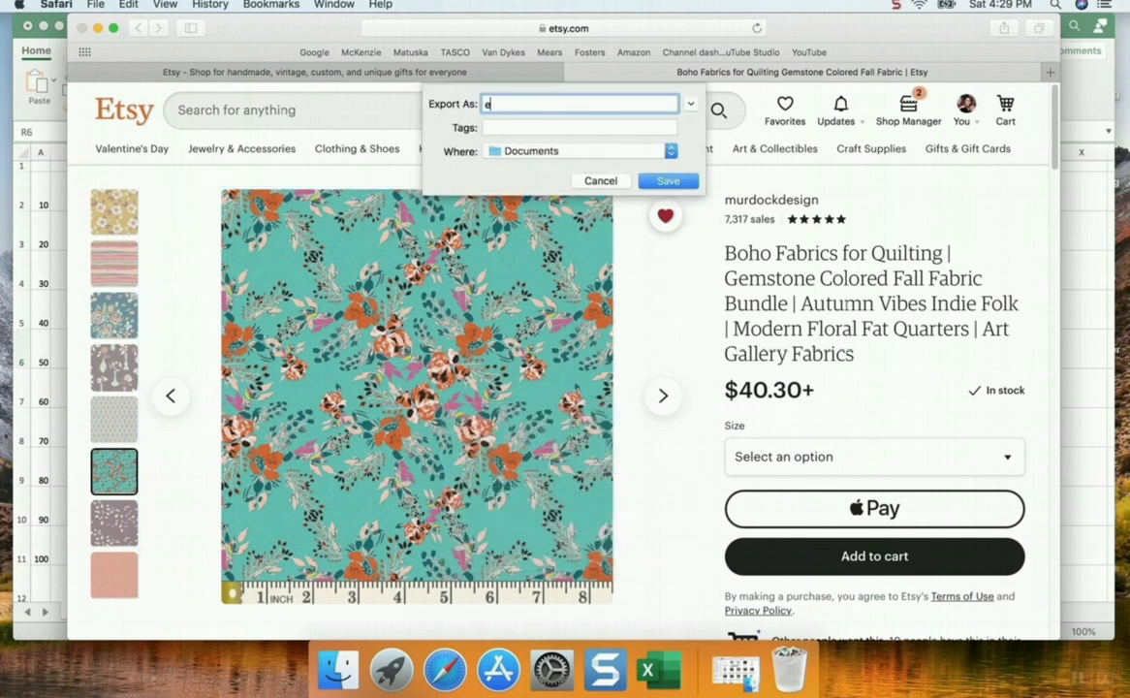
type("ysy fabric 7")
key("Return")
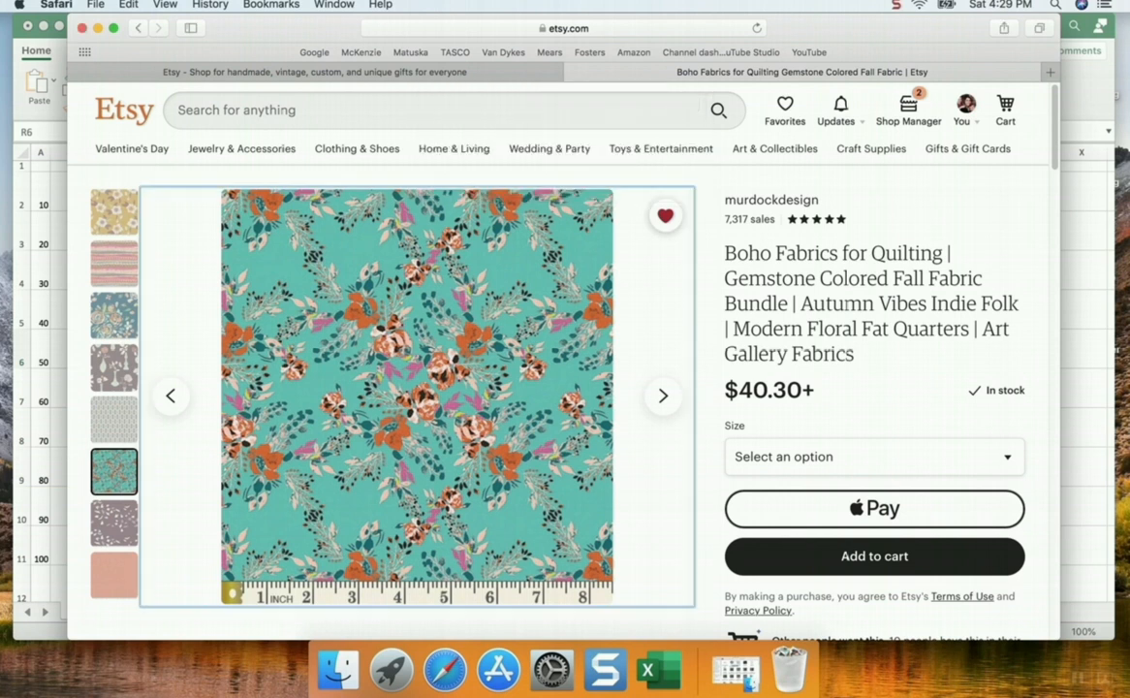
Save the dark fabric image with white birds in the Documents folder as etsy fabric 8
left_click(114, 524)
right_click(386, 400)
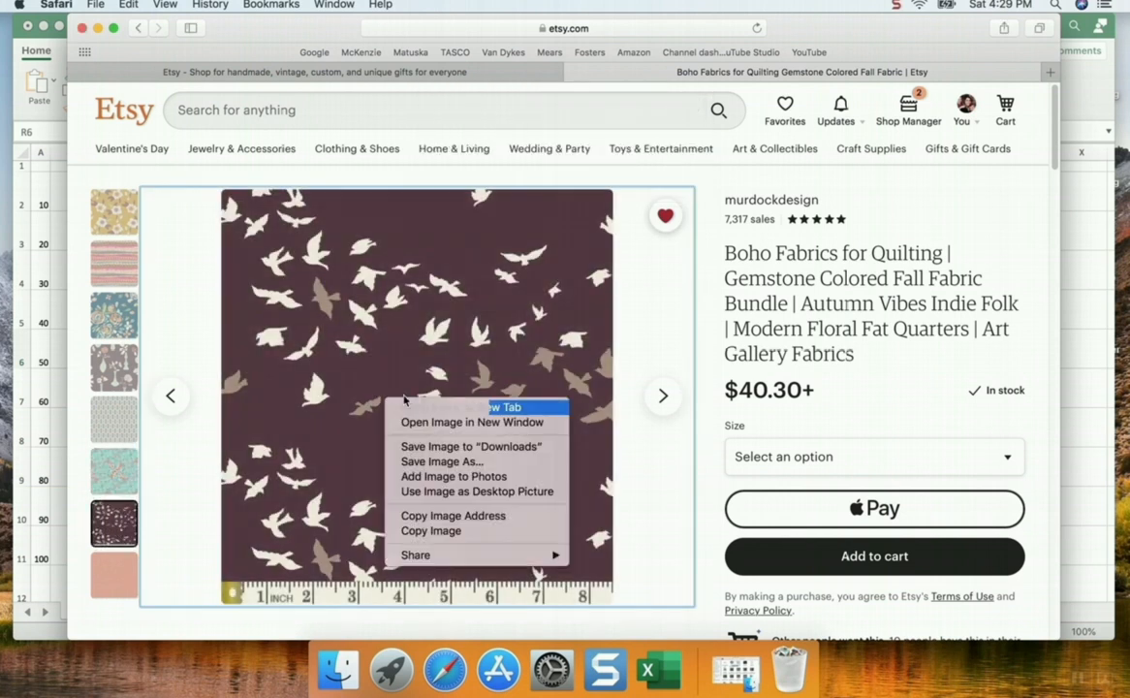
left_click(427, 461)
type("e")
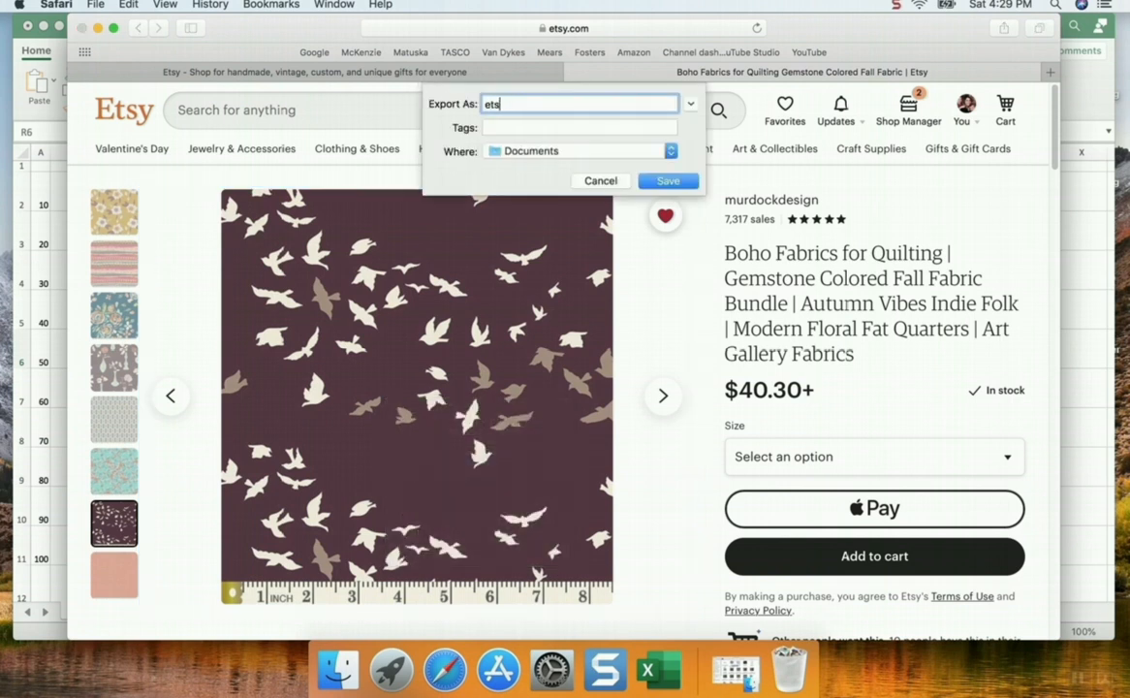
key("BackSpace")
type("ey")
key("Return")
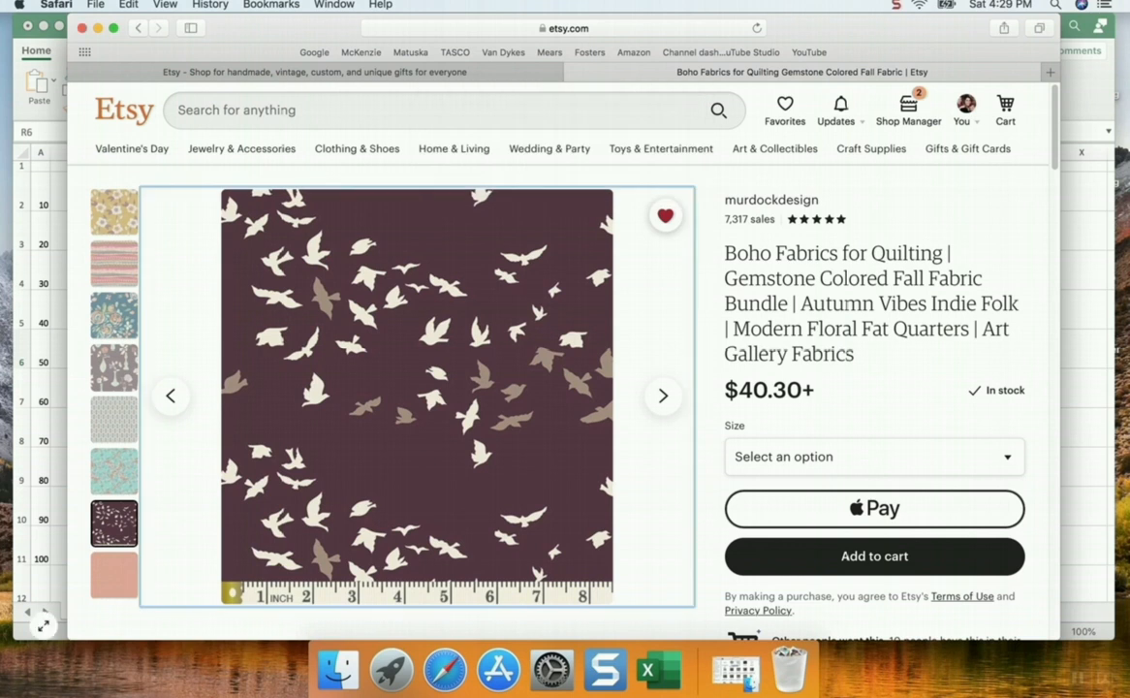
Save the orange dotted fabric image in the Documents folder as etsy fabric 9
left_click(106, 580)
right_click(295, 453)
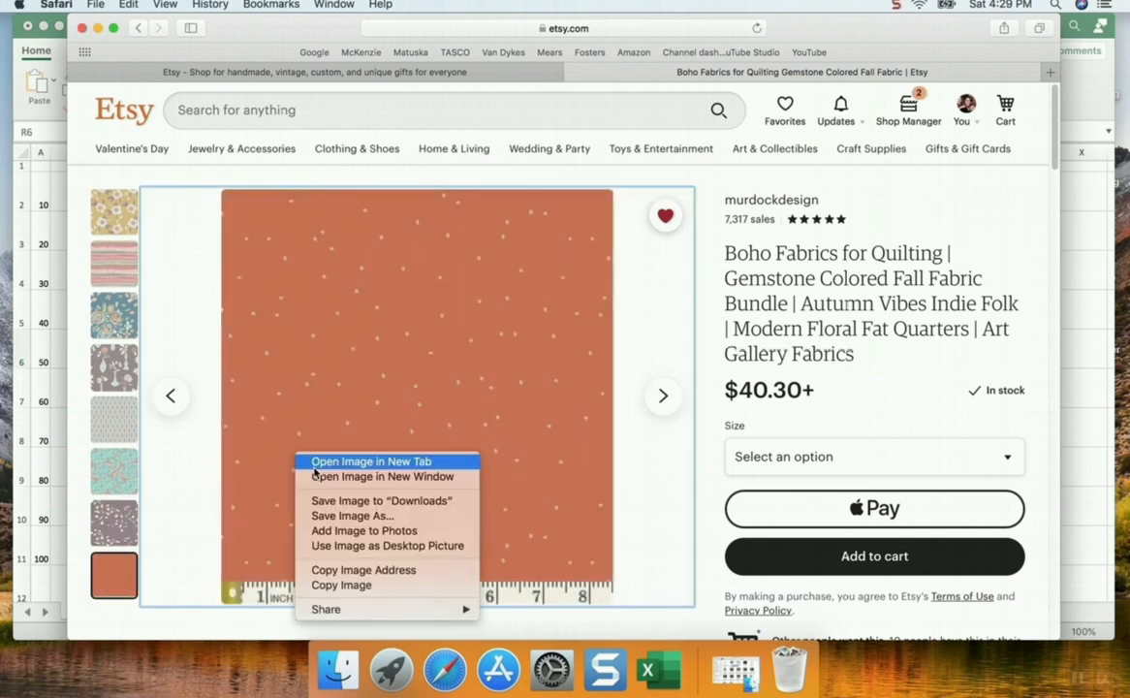
left_click(353, 515)
type("etsy fabric")
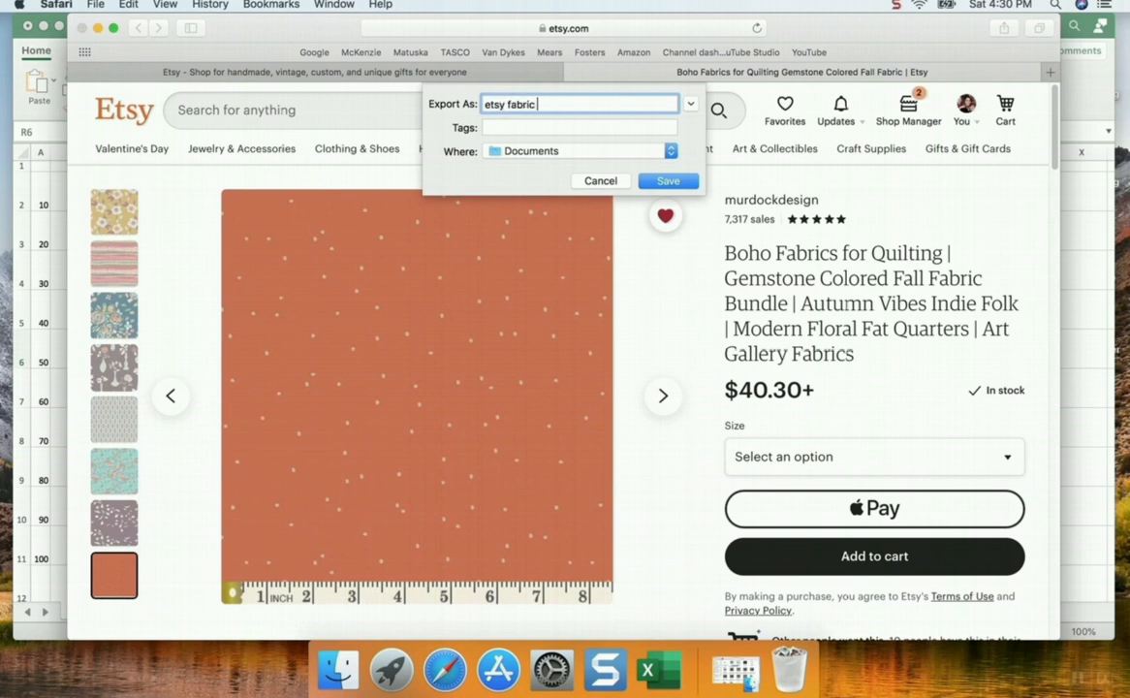
key("Return")
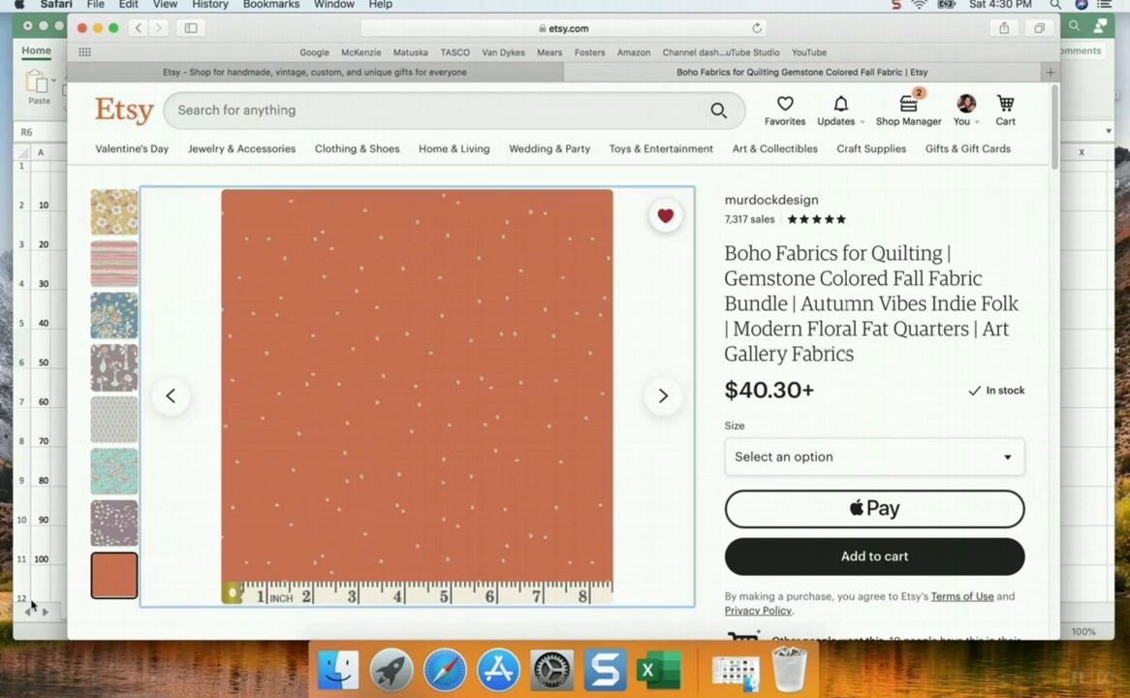
Switch to Excel and insert the pictures Etsy Fabric 1 through etsy fabric 9 from Documents onto sheet 10
scroll(104, 610, "down", 1)
scroll(104, 610, "down", 3)
left_click(648, 669)
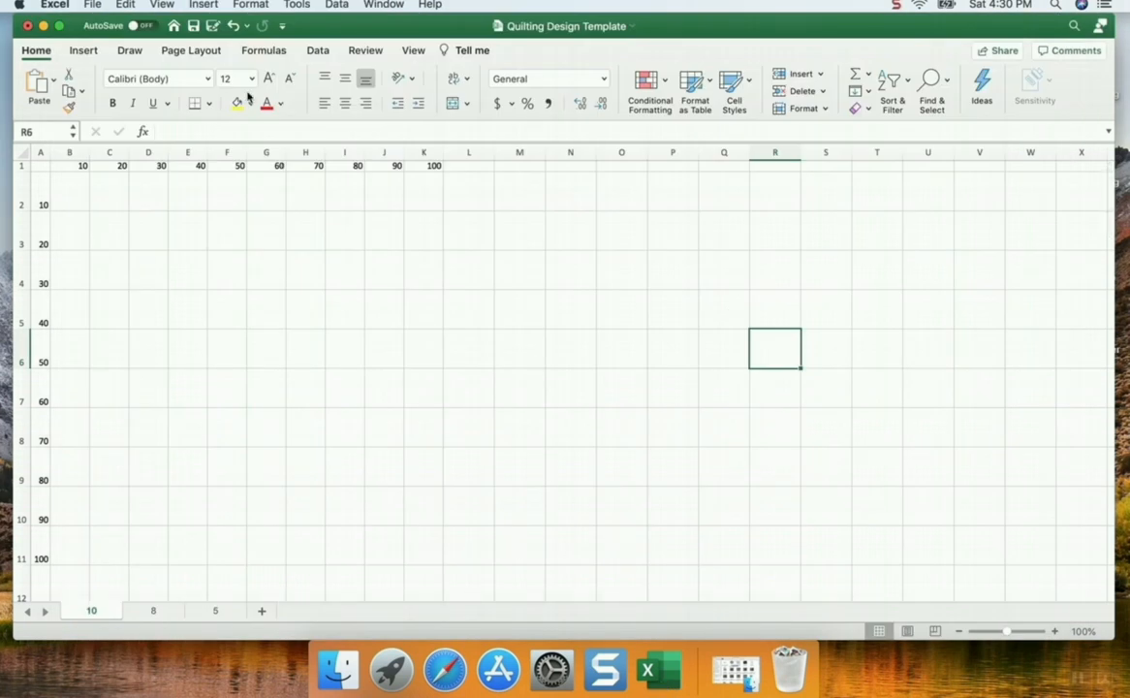
left_click(87, 51)
left_click(269, 88)
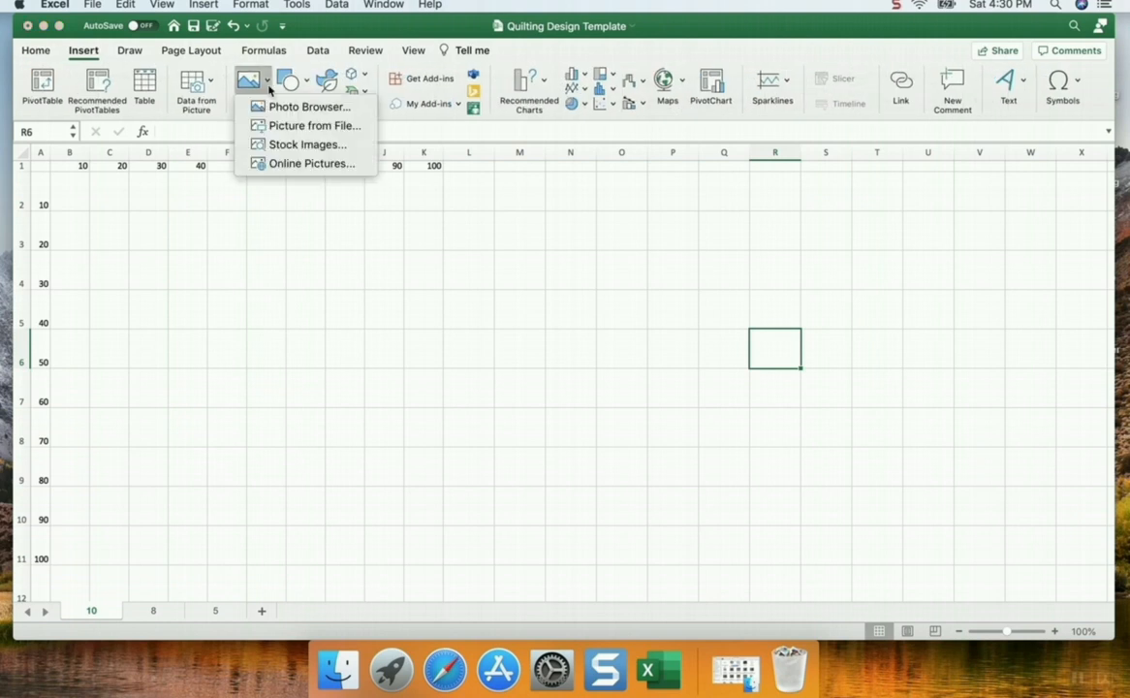
left_click(271, 128)
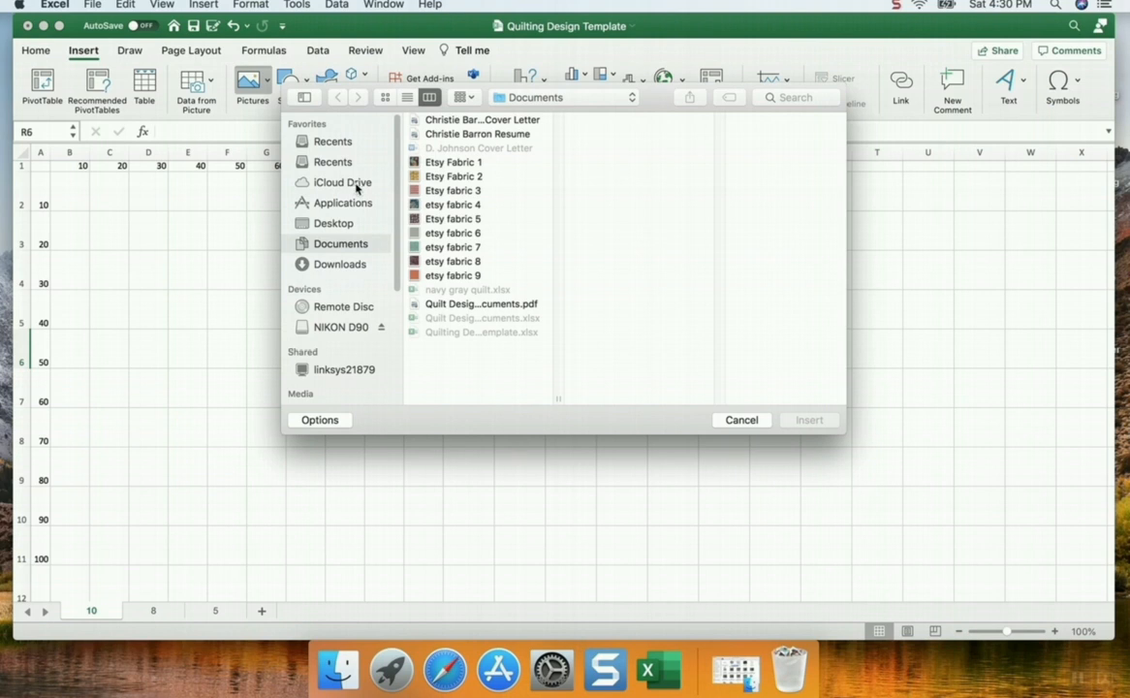
left_click(452, 163)
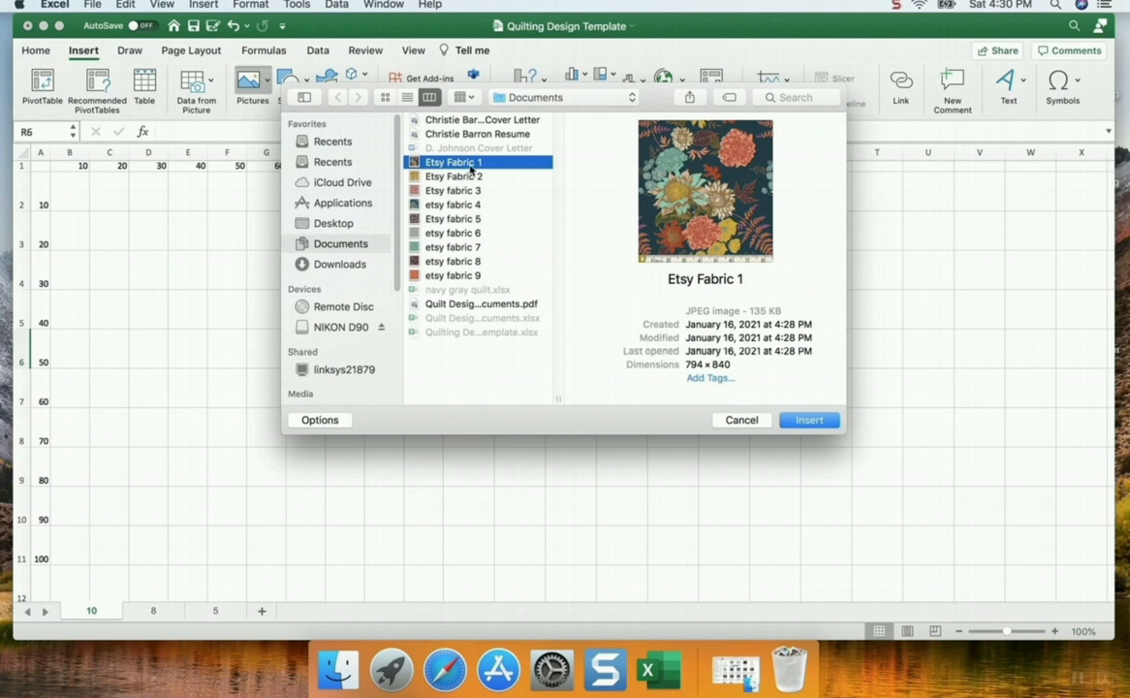
left_click(472, 276, "shift")
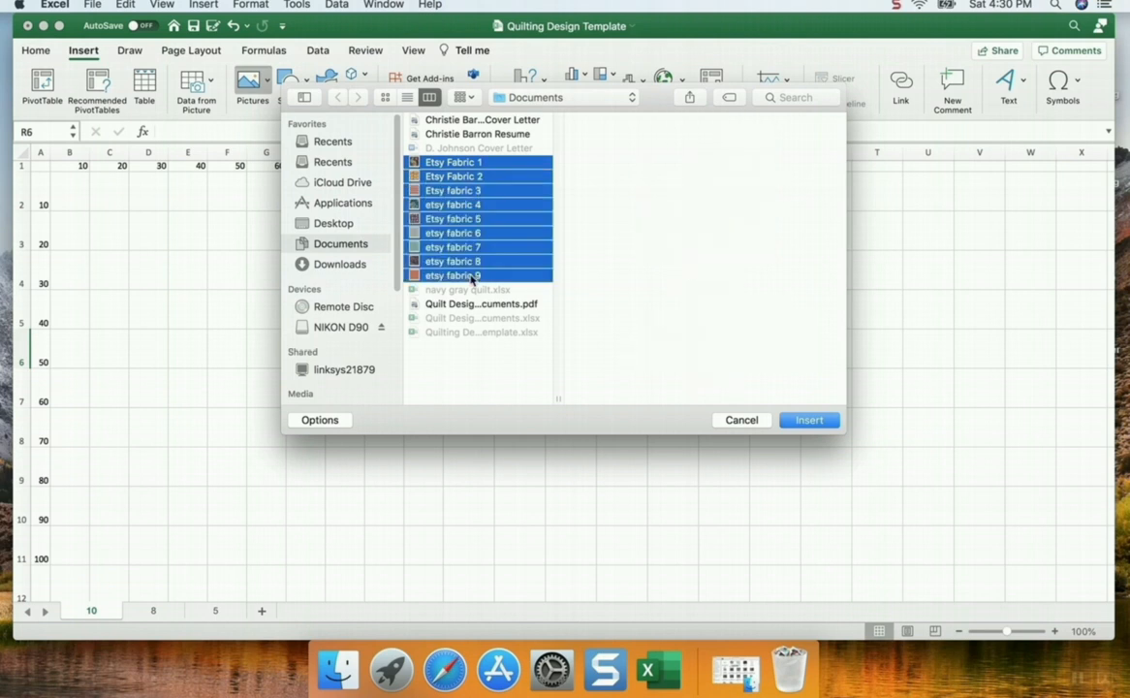
left_click(830, 426)
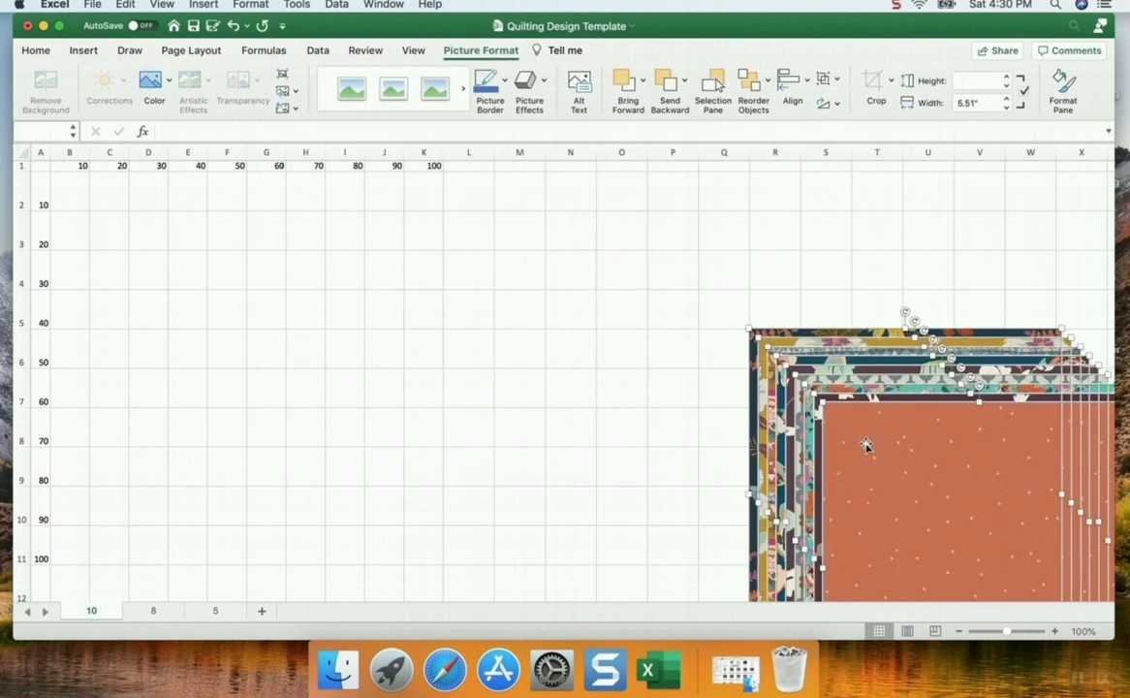
Move the orange dotted picture off the stack of inserted fabrics, to the empty area around columns M to R
left_click(806, 283)
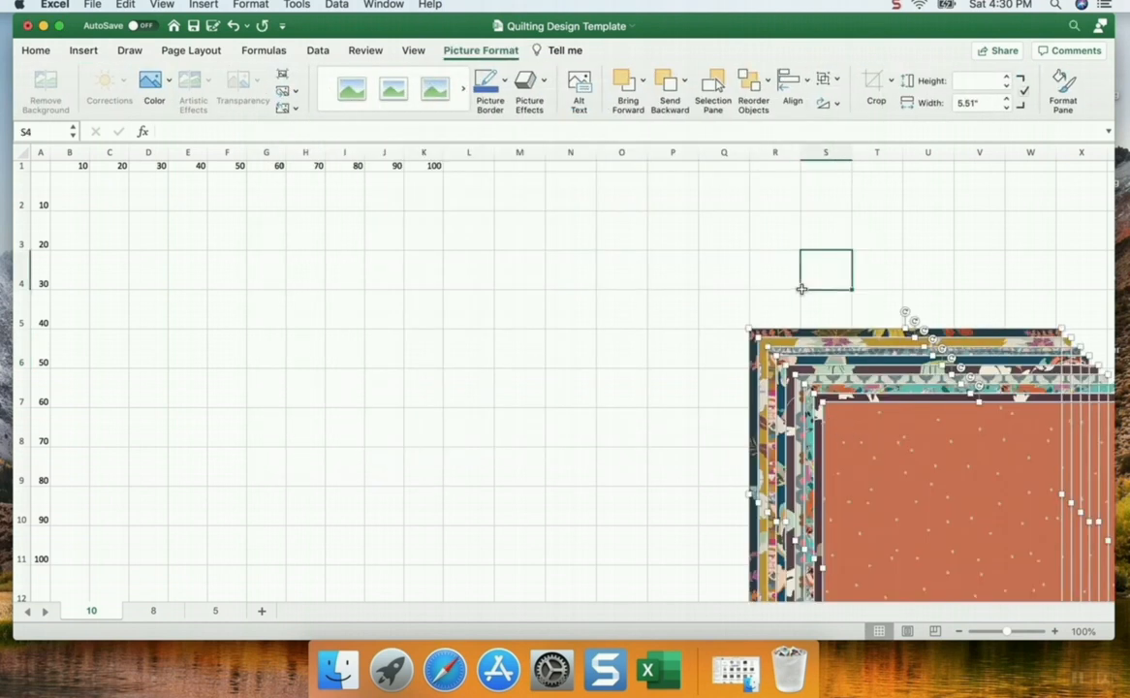
left_click(893, 447)
left_click_drag(893, 447, 551, 280)
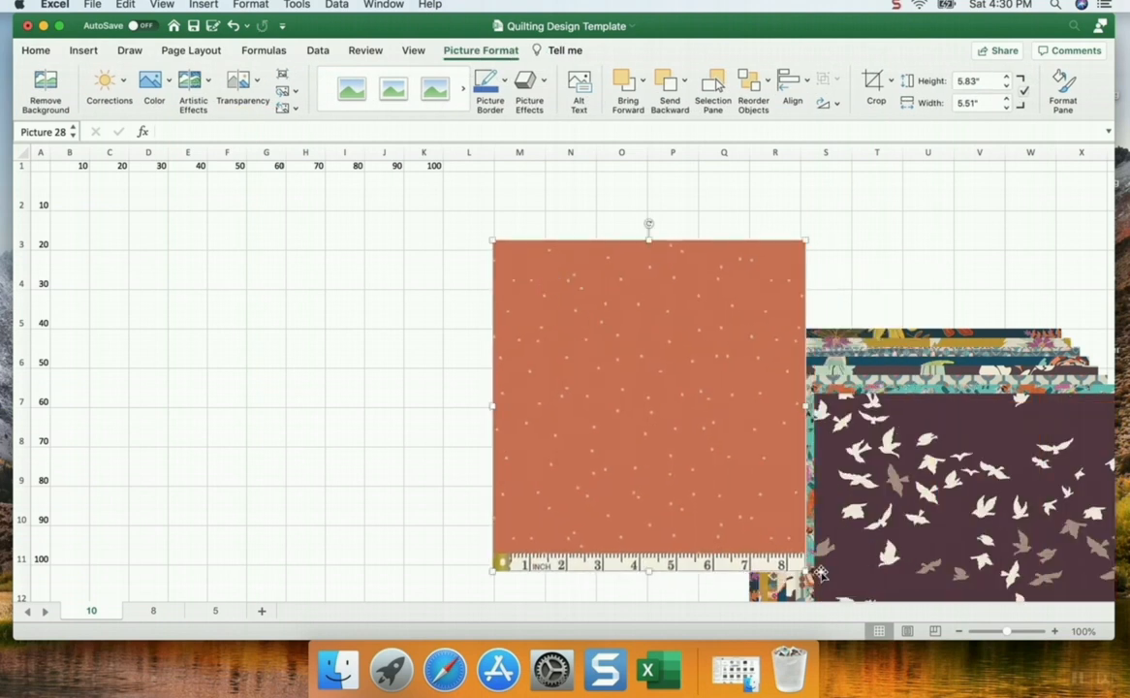
Try shrinking the orange dotted picture to fit cell K2, and undo the resizing and repositioning
left_click_drag(804, 570, 432, 200)
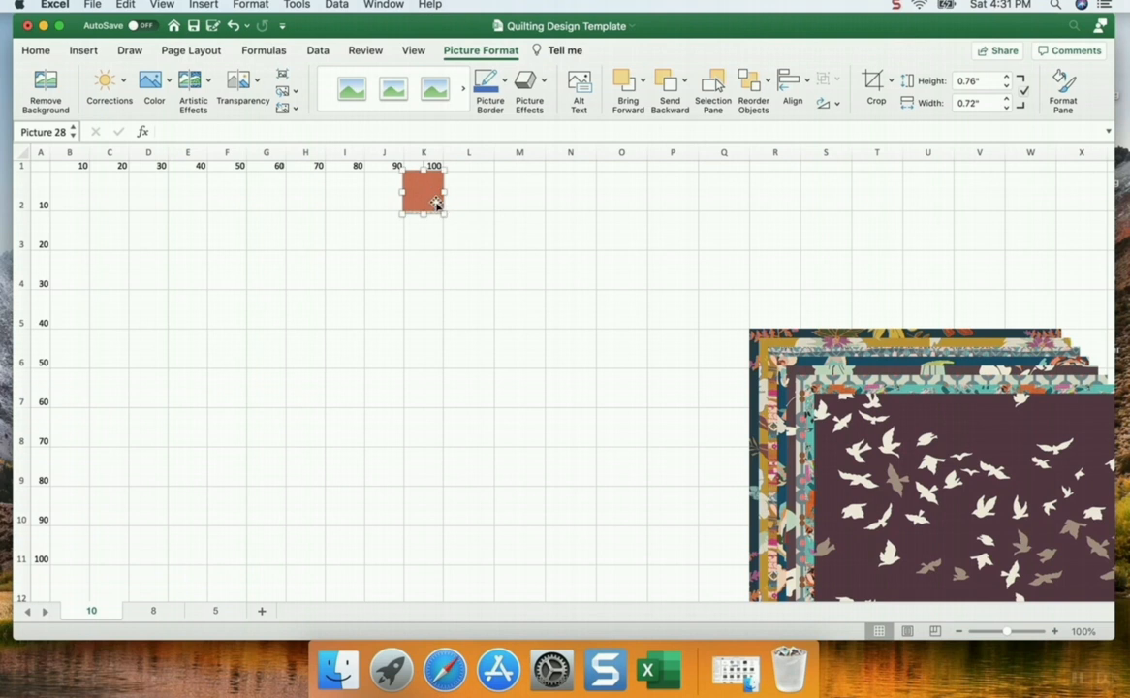
left_click_drag(441, 213, 569, 431)
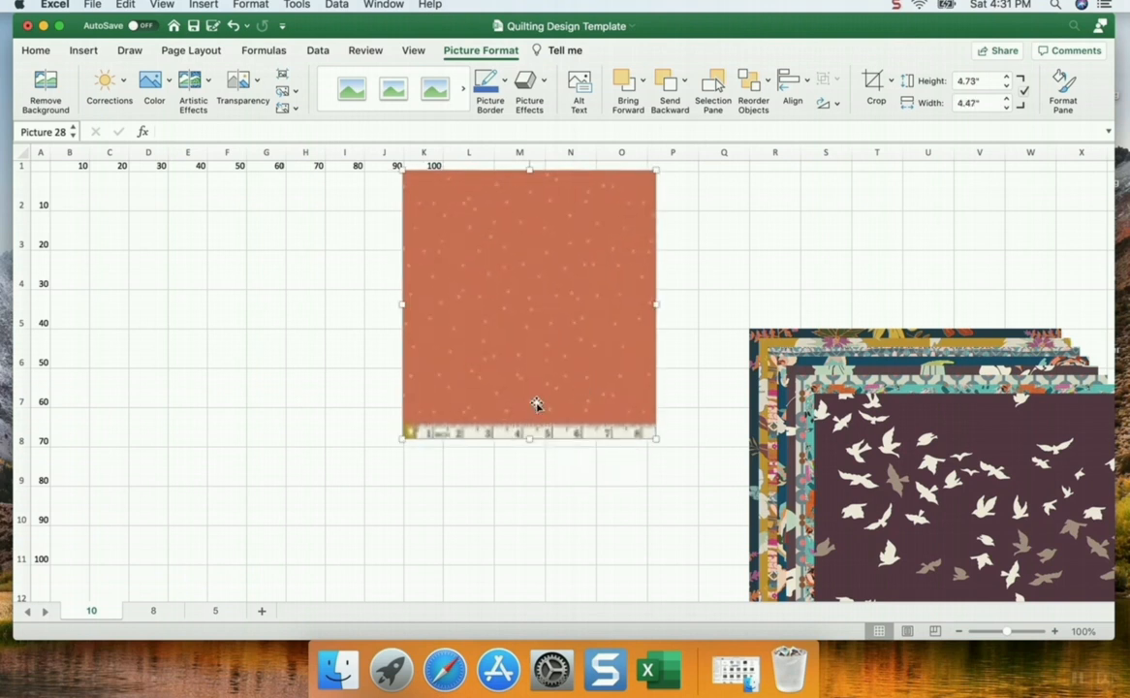
left_click(233, 26)
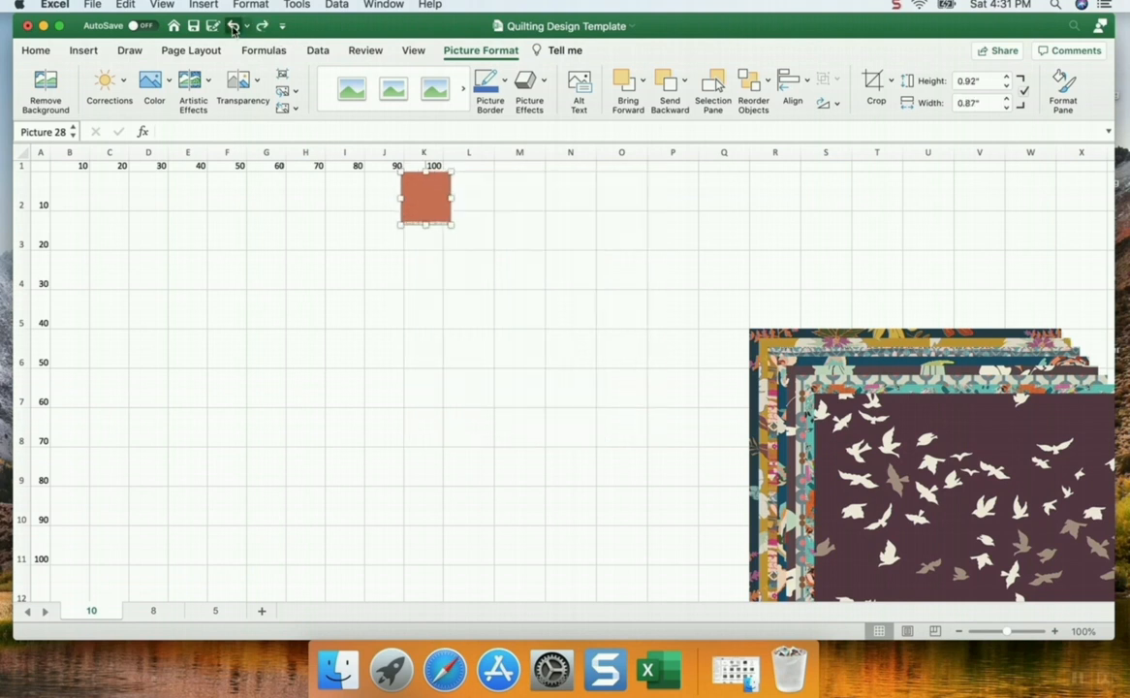
left_click(233, 27)
left_click(232, 26)
left_click(233, 26)
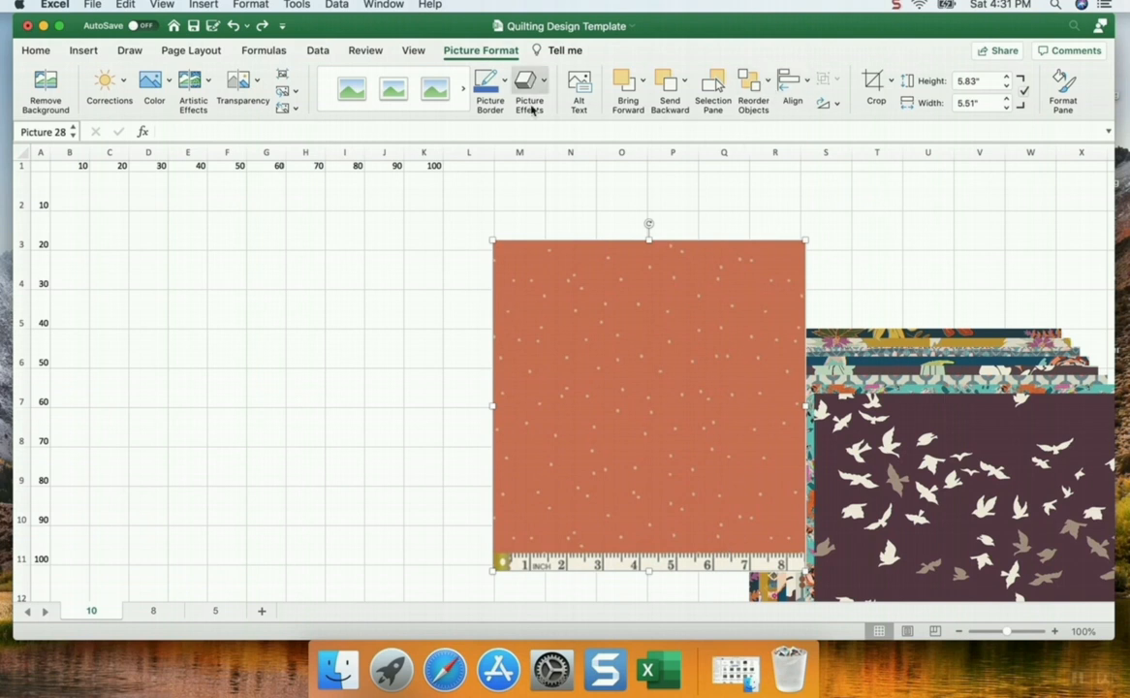
Crop the ruler strip off the lower edge of the orange dotted picture, to a height of about 5.44 inches
left_click(786, 244)
left_click(670, 370)
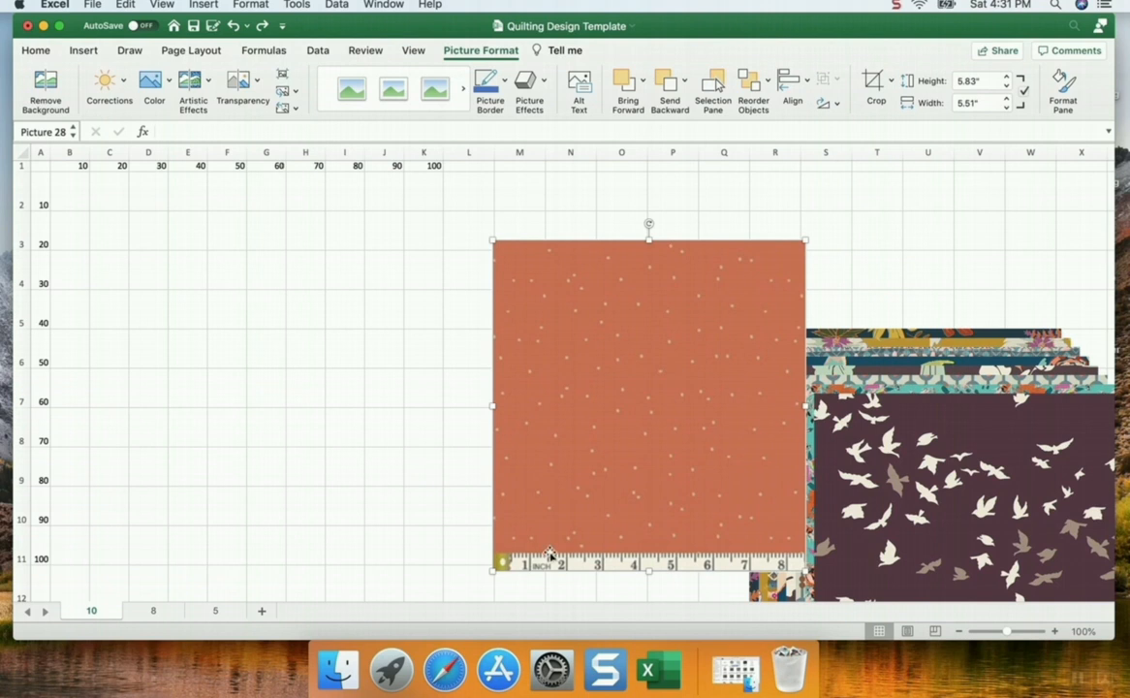
left_click(878, 87)
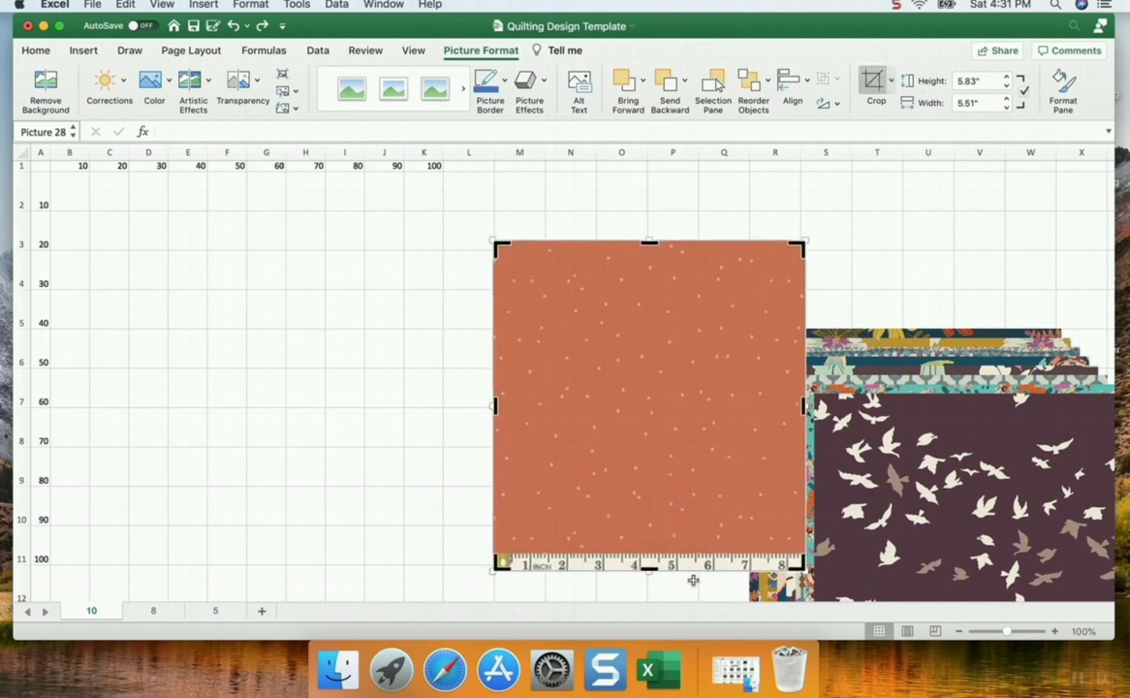
left_click_drag(650, 569, 653, 549)
left_click(867, 269)
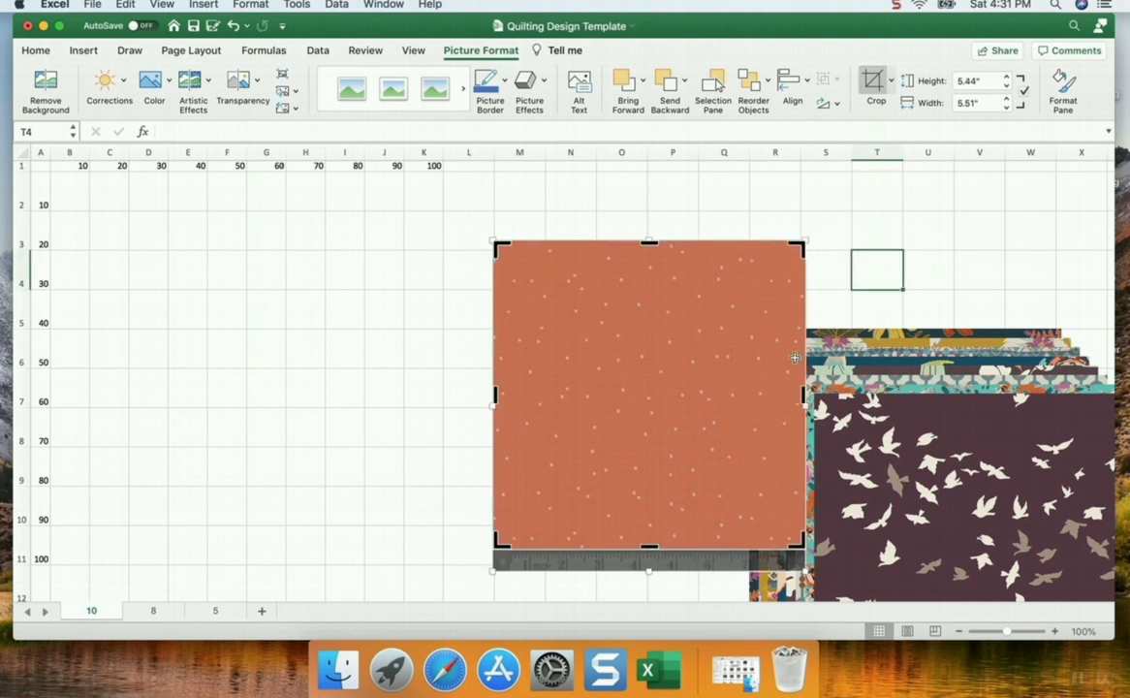
left_click(768, 383)
Shrink the cropped orange picture to about 0.73 by 0.74 inches and position it over cell J2
left_click_drag(768, 384, 740, 360)
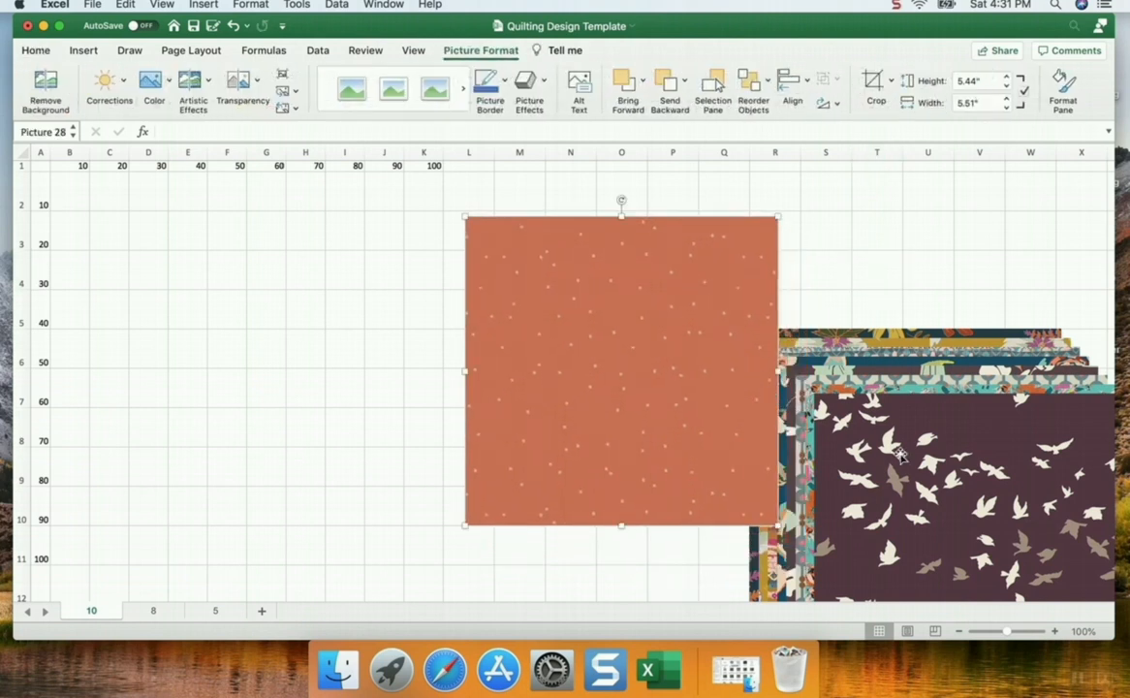
left_click_drag(777, 524, 404, 212)
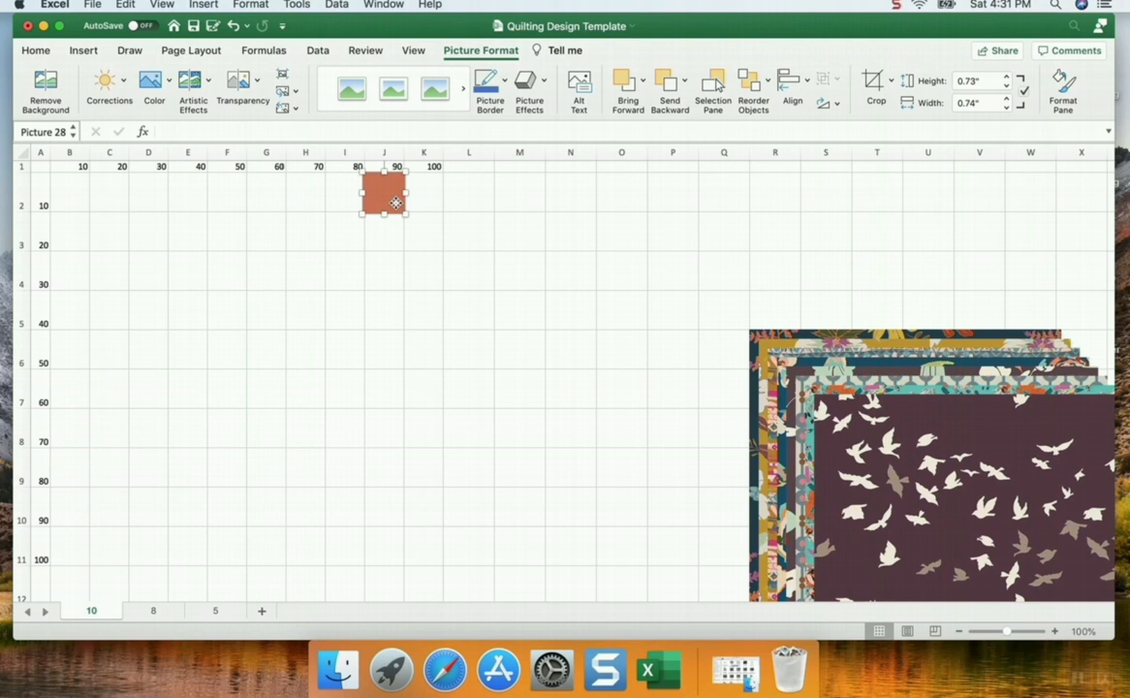
left_click(496, 52)
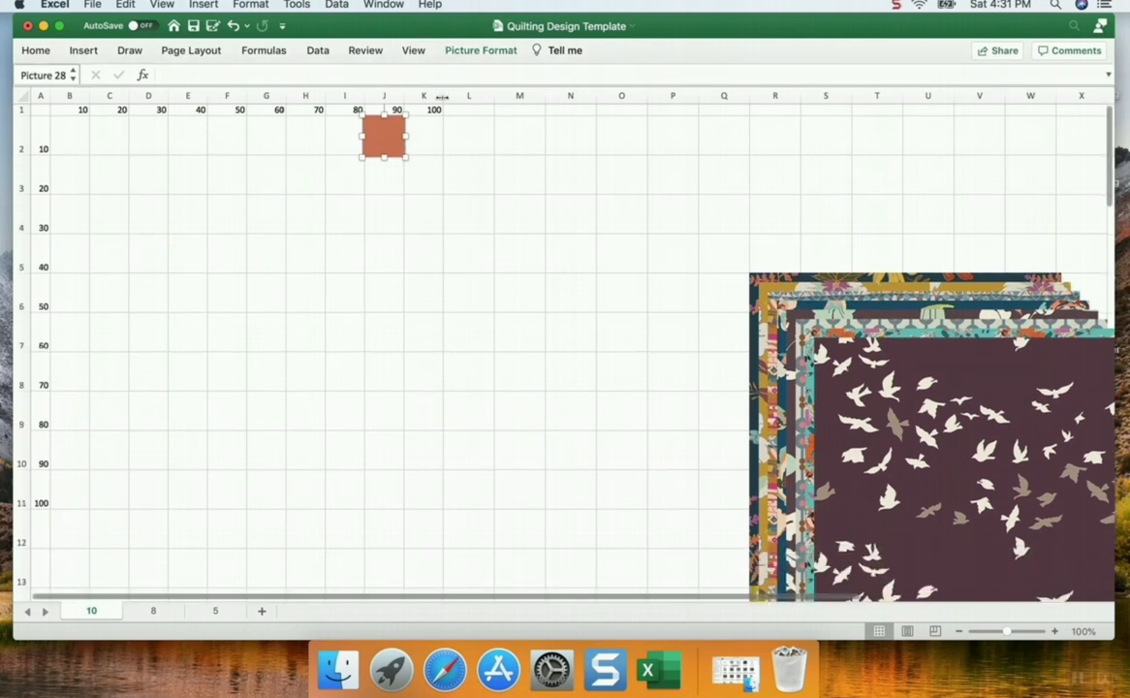
left_click(499, 52)
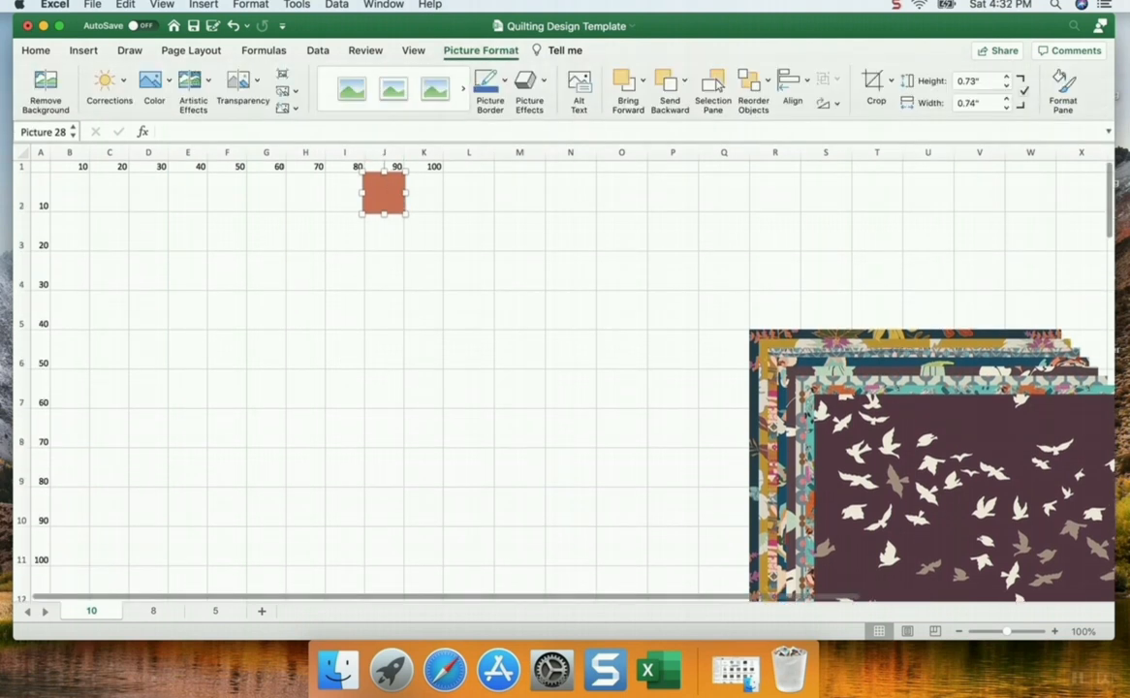
Unlock the aspect ratio of the orange picture over cell J2 and set its height to 0.74 inches
left_click(1024, 93)
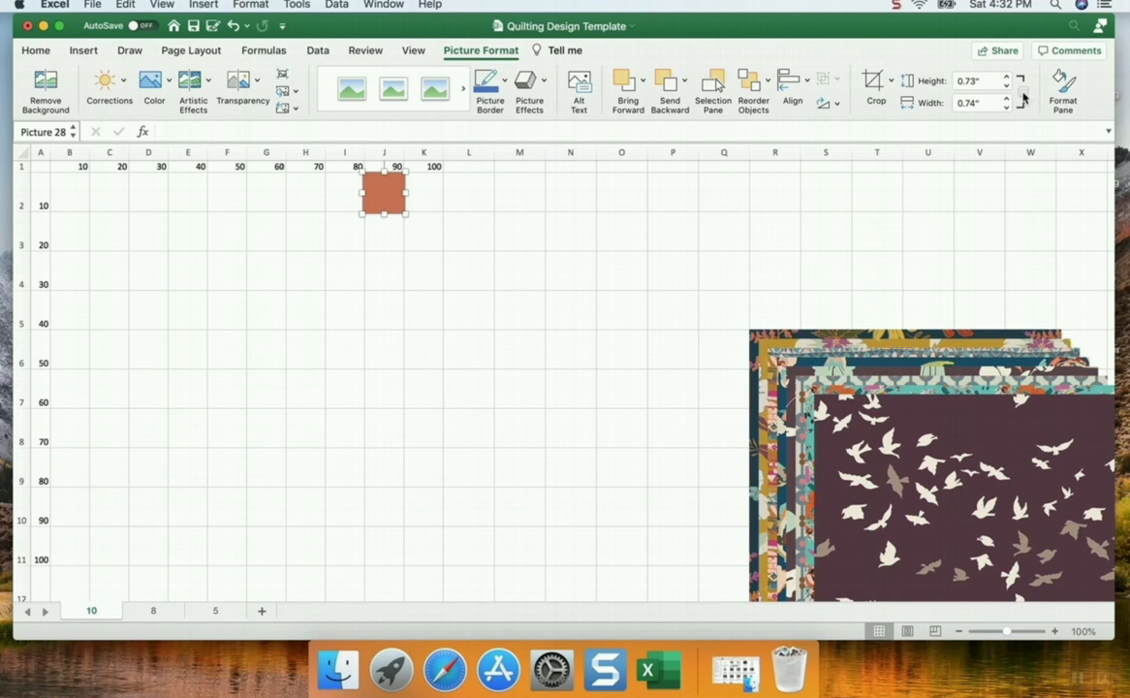
left_click(959, 83)
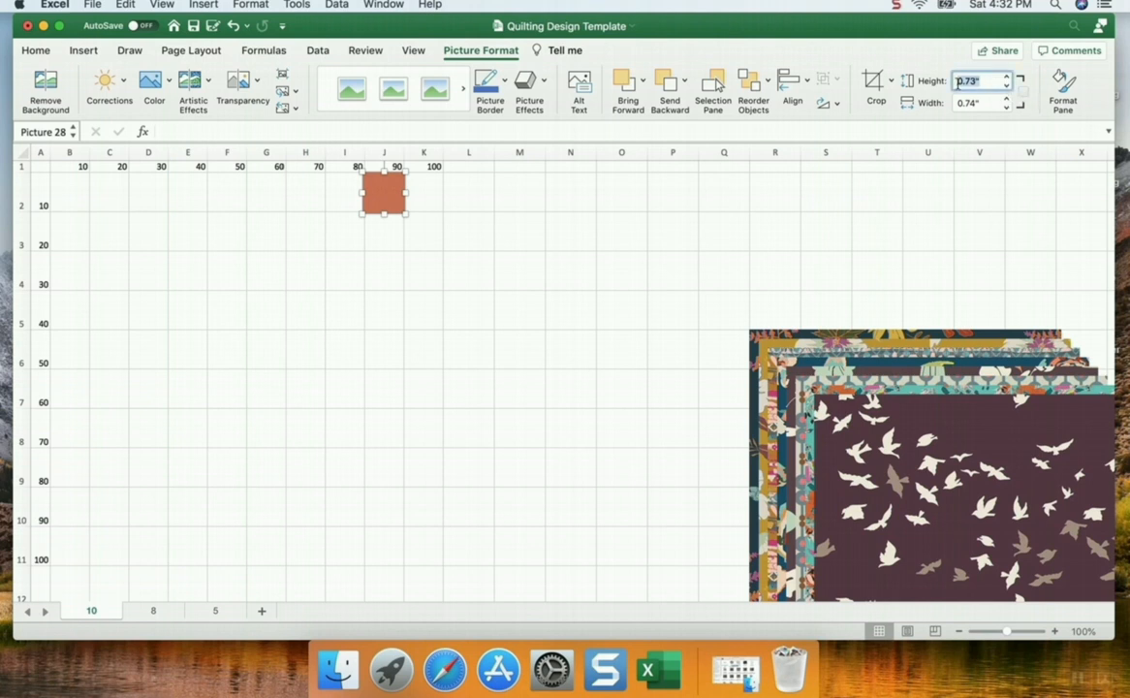
type("0")
key("Return")
left_click(517, 339)
Shrink the orange picture slightly to about 0.72 by 0.72 inches so it fits cell J2
left_click(397, 208)
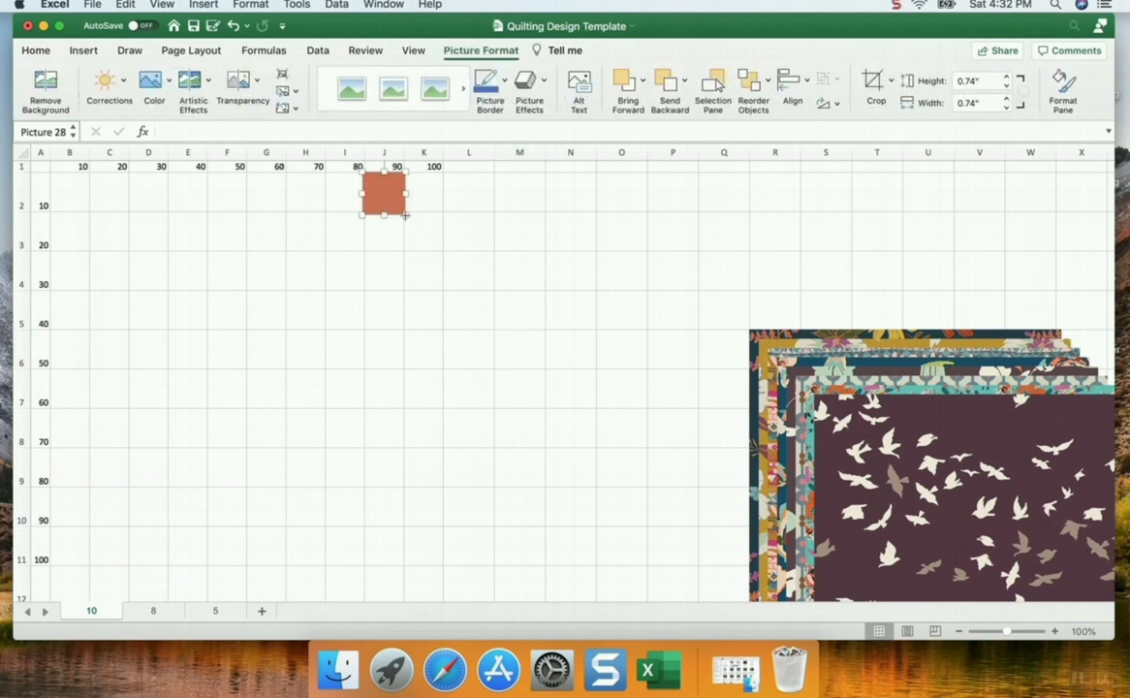
left_click_drag(404, 212, 403, 212)
left_click(412, 233)
left_click(385, 192)
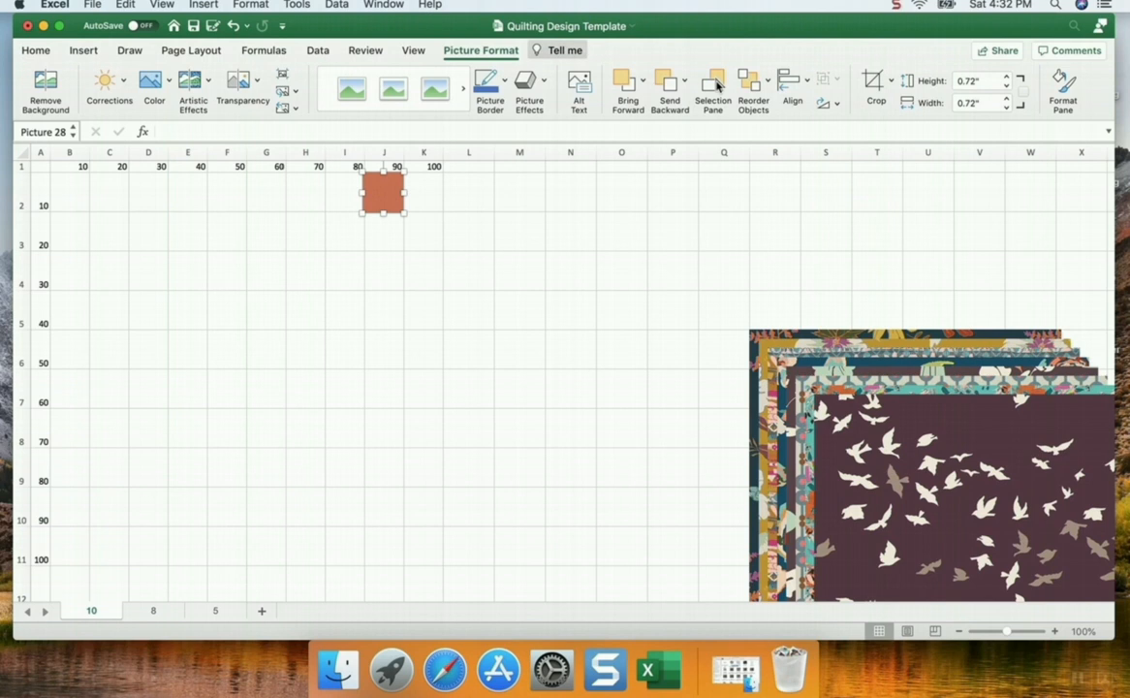
left_click(338, 268)
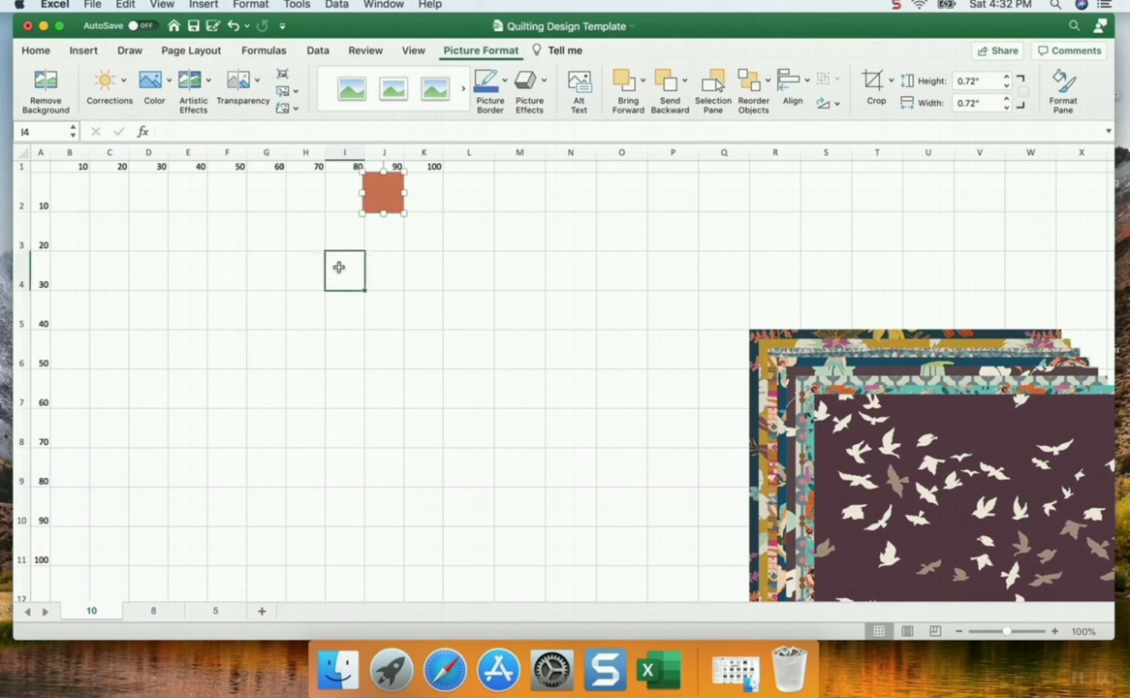
left_click(390, 195)
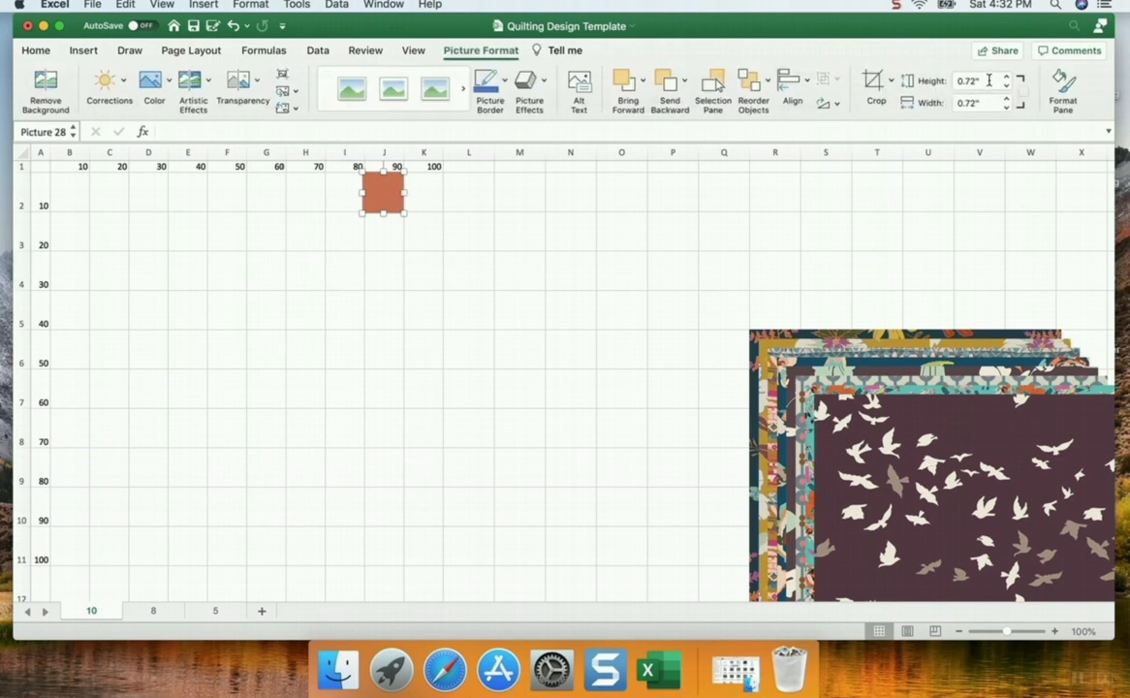
Move the purple bird picture off the stack and crop away its lower ruler strip, to a height of about 5.46 inches
left_click_drag(960, 467, 590, 293)
left_click(875, 85)
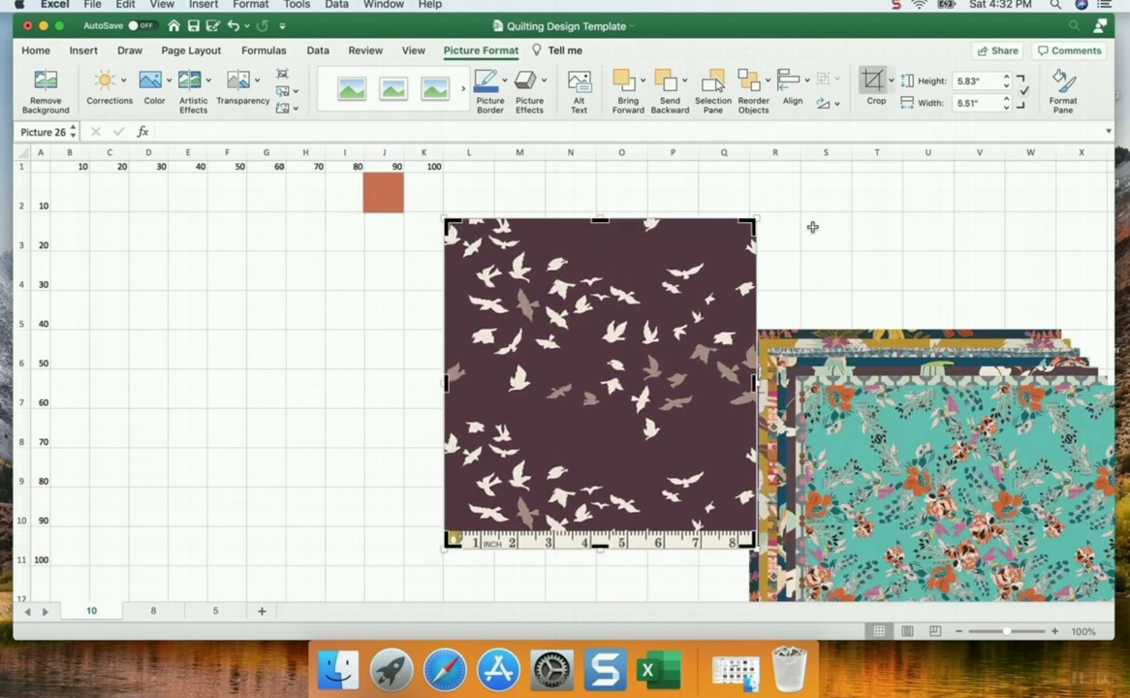
left_click_drag(600, 547, 601, 527)
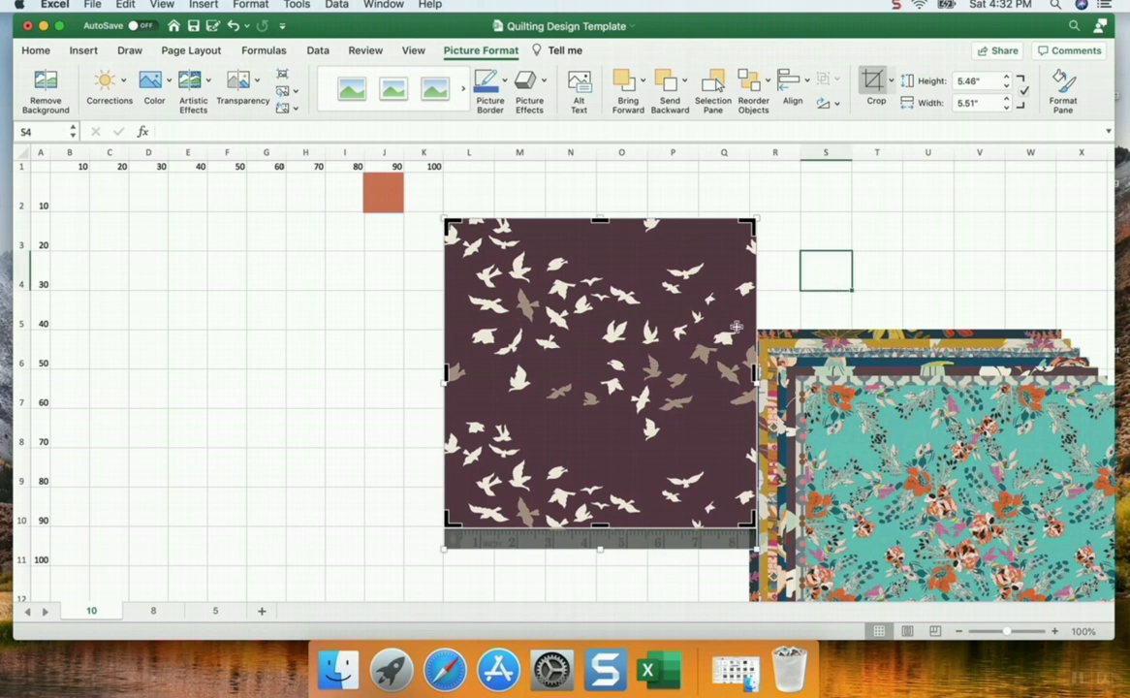
left_click(875, 85)
Unlock the bird picture's aspect ratio and set its height and width to 0.74 inches
left_click(603, 441)
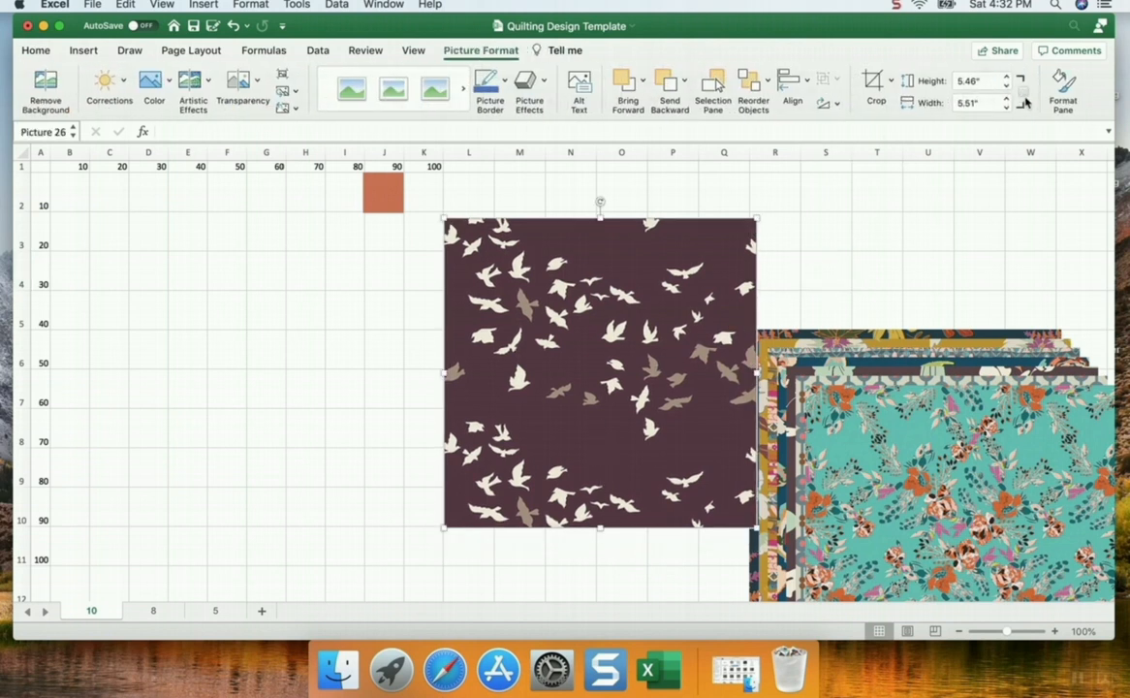
left_click(989, 82)
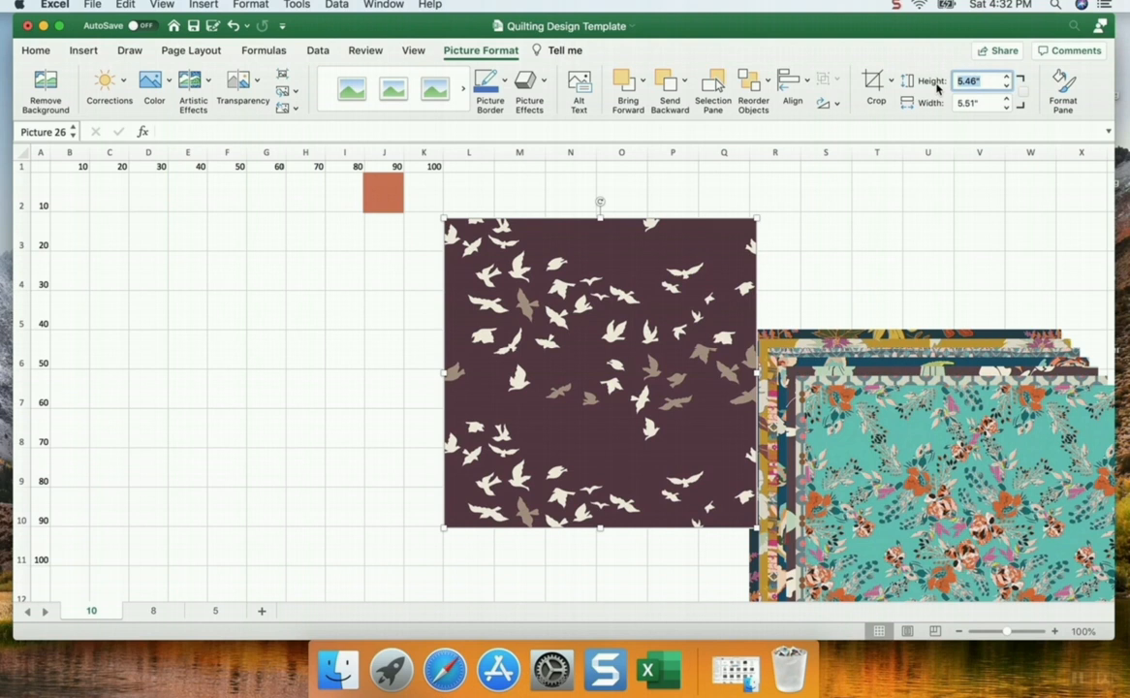
type("9")
key("Return")
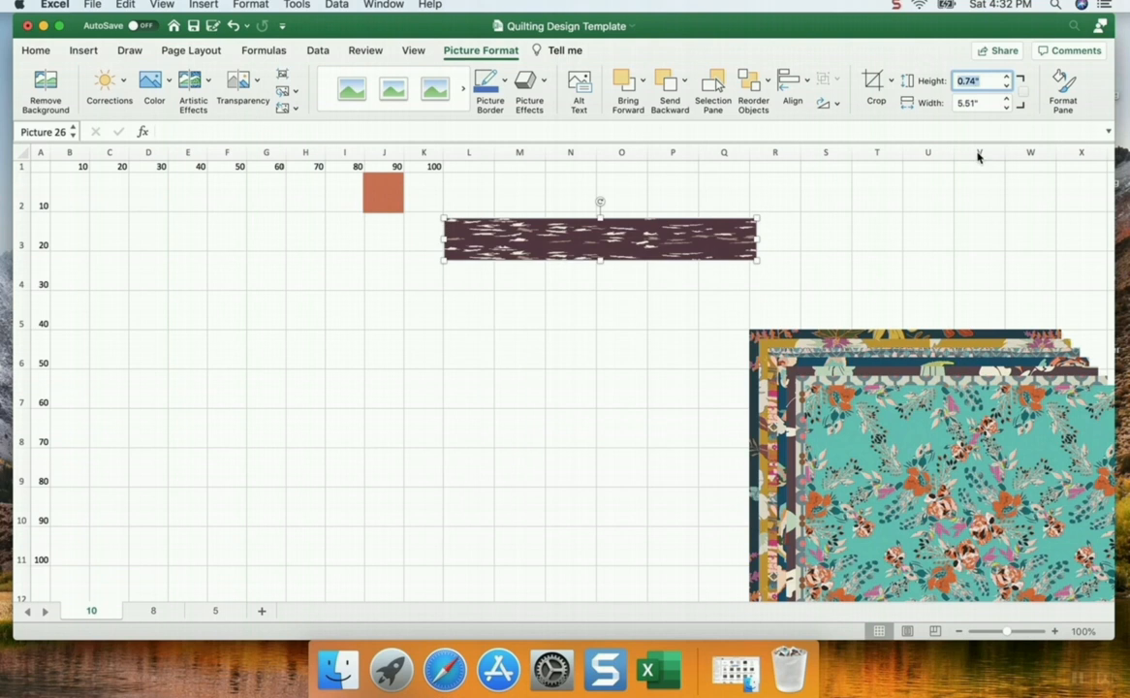
left_click(980, 104)
type("0.74")
key("Return")
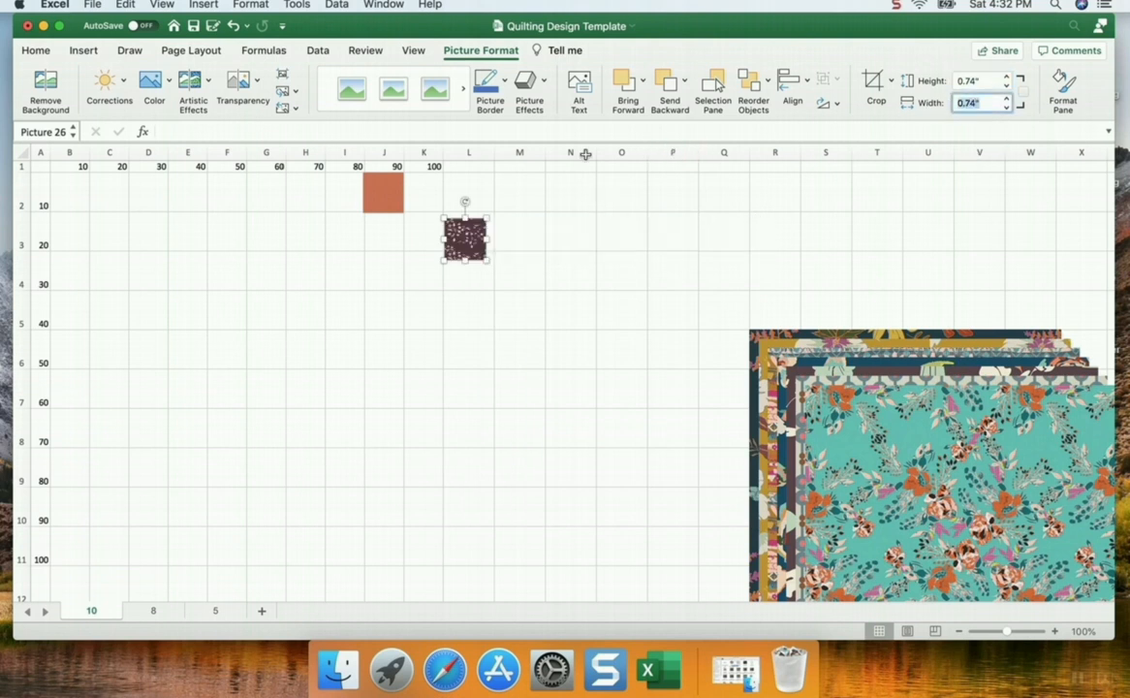
Reduce the bird picture to the same size as the orange square and place it just below that square in column J
left_click(366, 205)
left_click(464, 238)
left_click(977, 81)
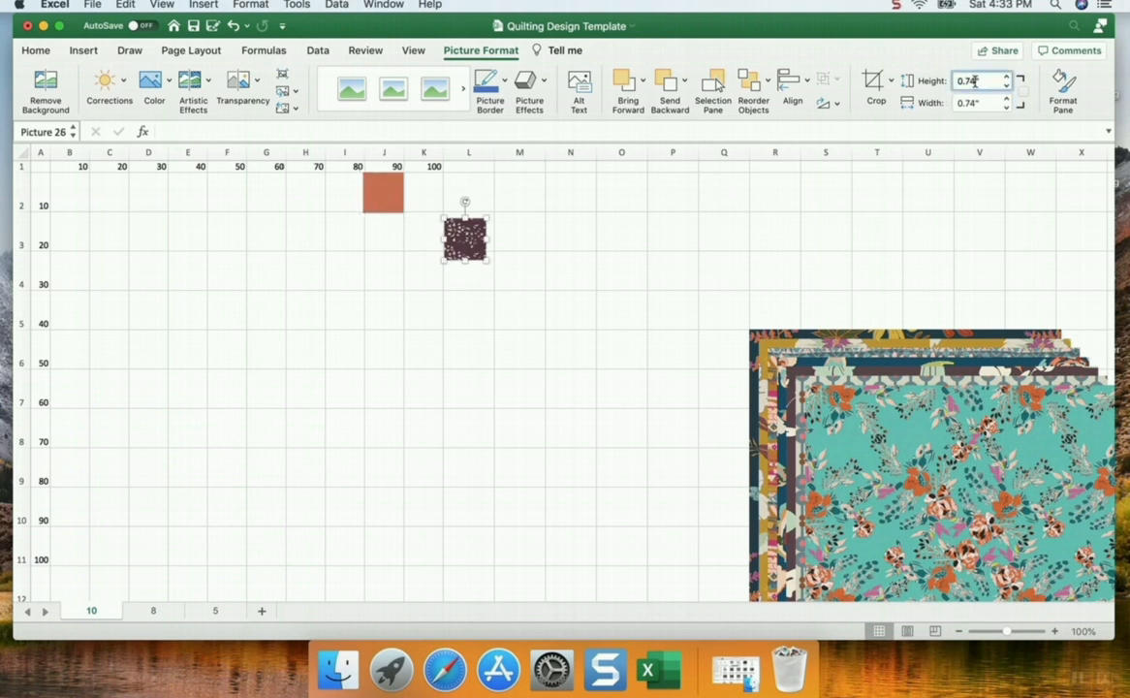
left_click(977, 102)
left_click(652, 254)
left_click_drag(470, 245, 389, 245)
Move the teal floral picture off the stack and crop away its lower ruler strip, to a height of about 5.43 inches
left_click_drag(930, 455, 600, 303)
left_click(875, 84)
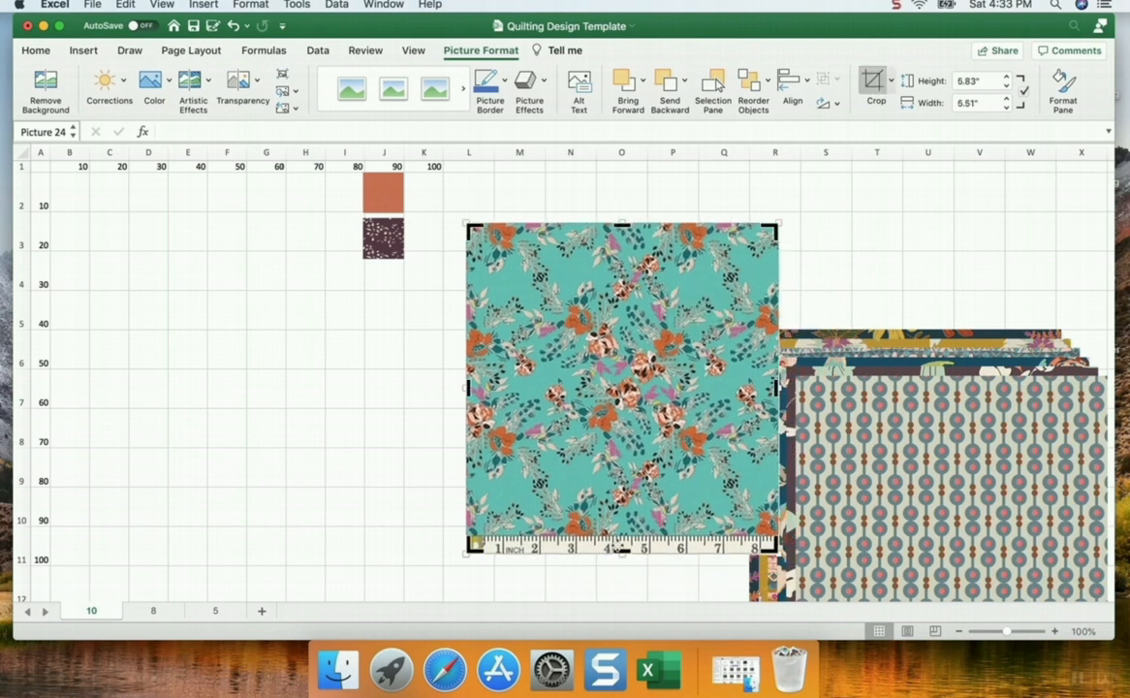
left_click_drag(621, 548, 621, 530)
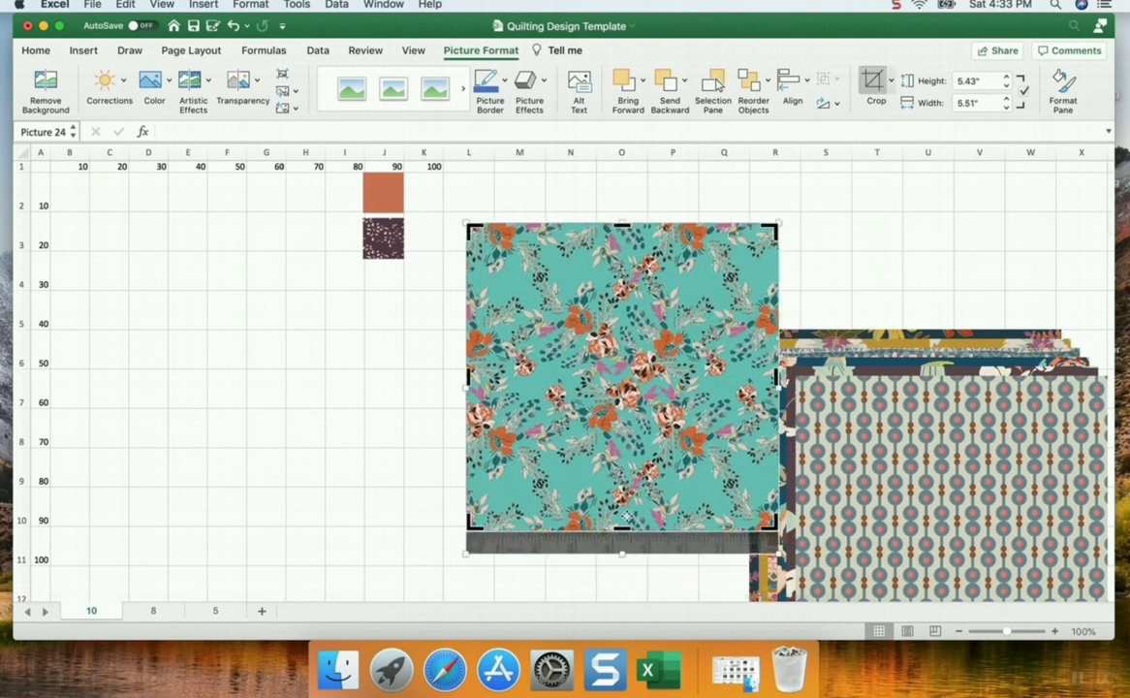
left_click(875, 83)
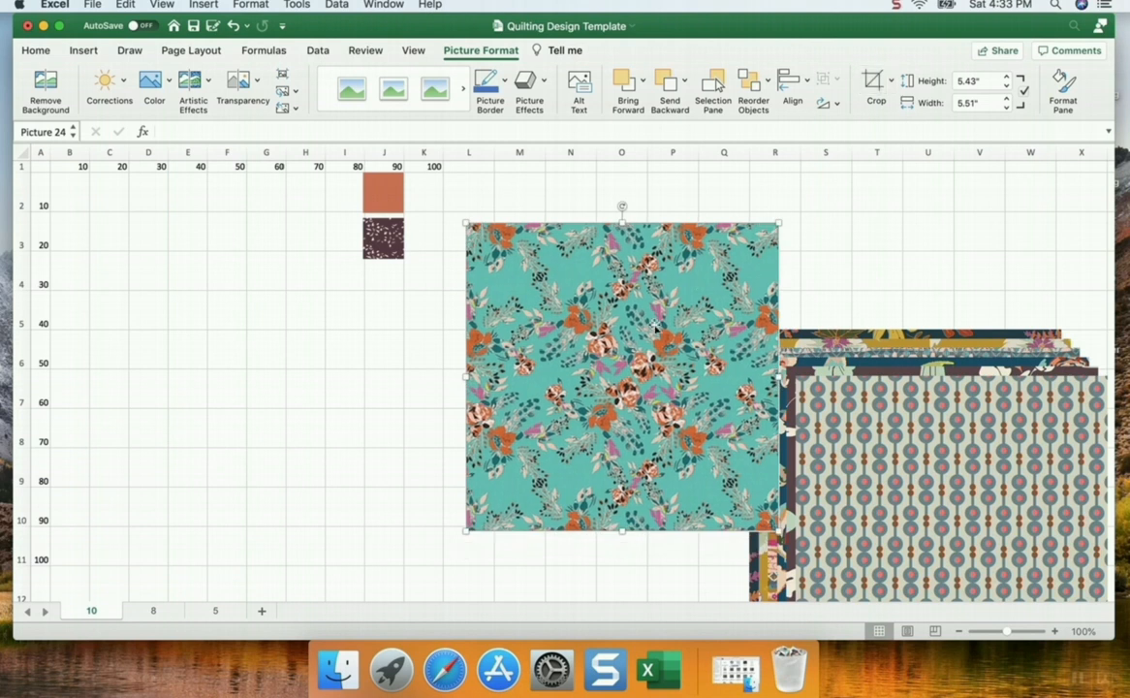
Unlock the teal floral picture's aspect ratio and set its width and height to 0.72 inches
left_click(983, 103)
type("0.72")
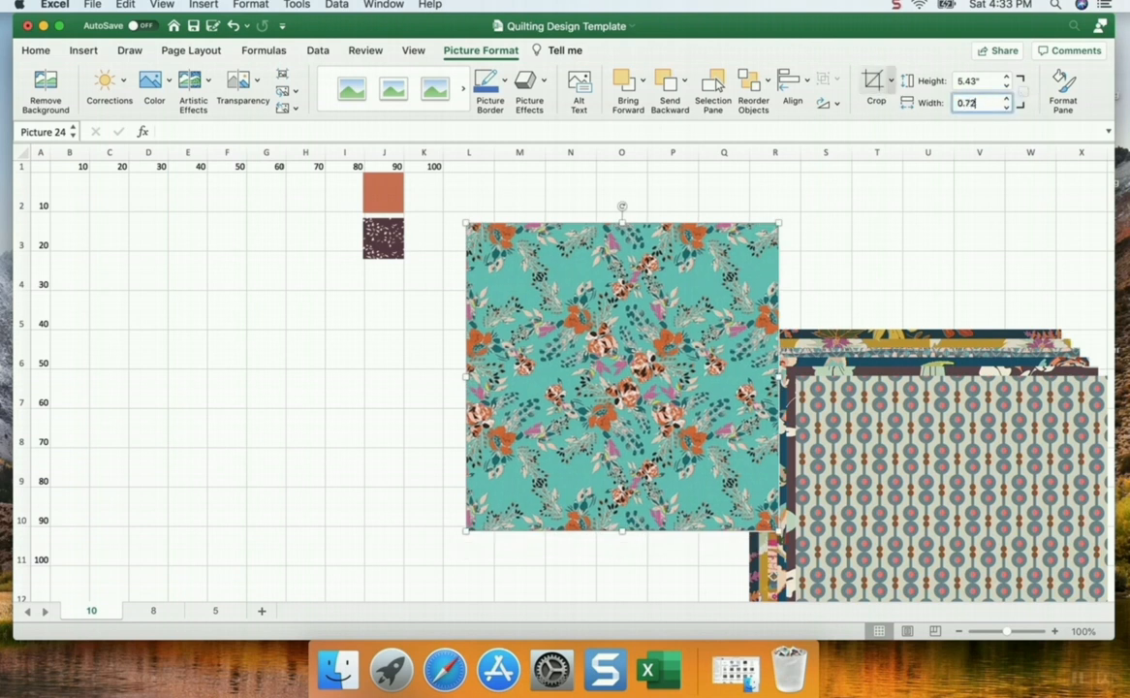
left_click(991, 81)
type("0.72")
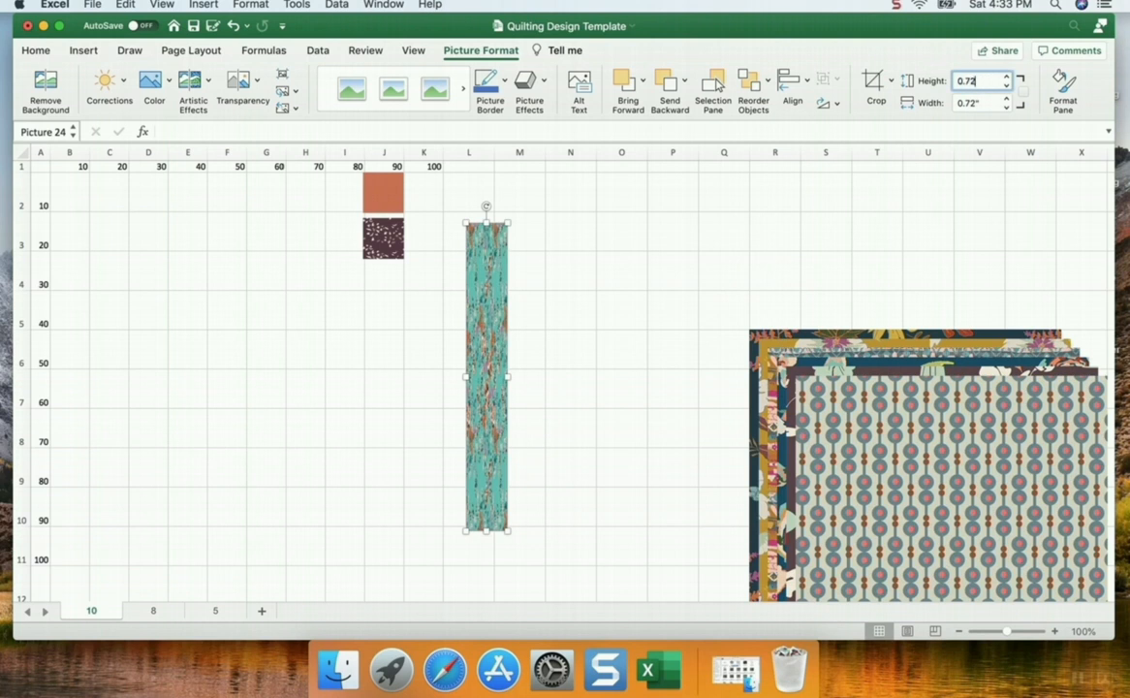
key("Return")
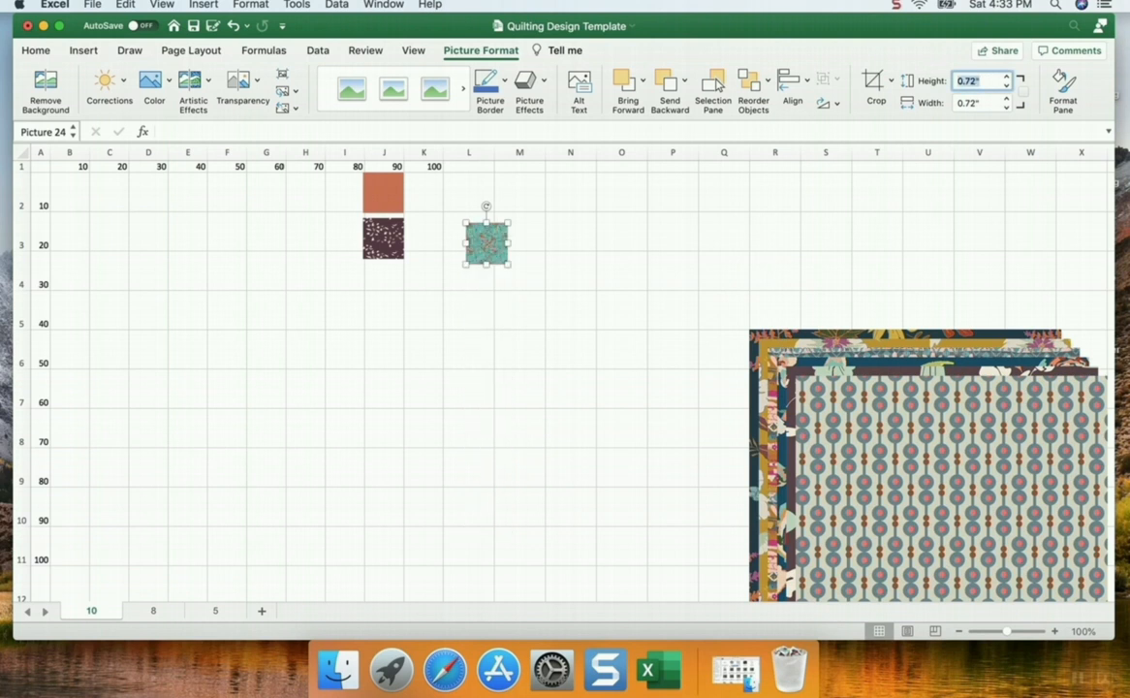
Move the geometric circle-pattern picture off the stack and crop away its lower ruler strip, to a height of about 5.39 inches
left_click_drag(955, 543, 464, 496)
scroll(464, 496, "down", 2)
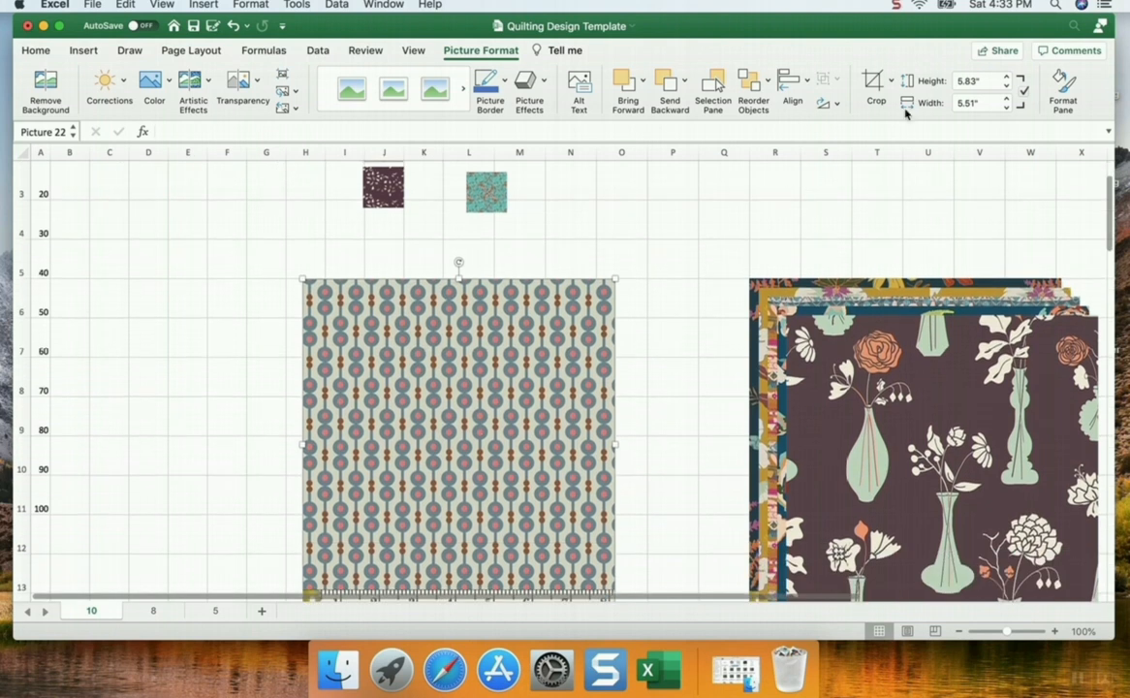
left_click(873, 82)
scroll(452, 576, "down", 1)
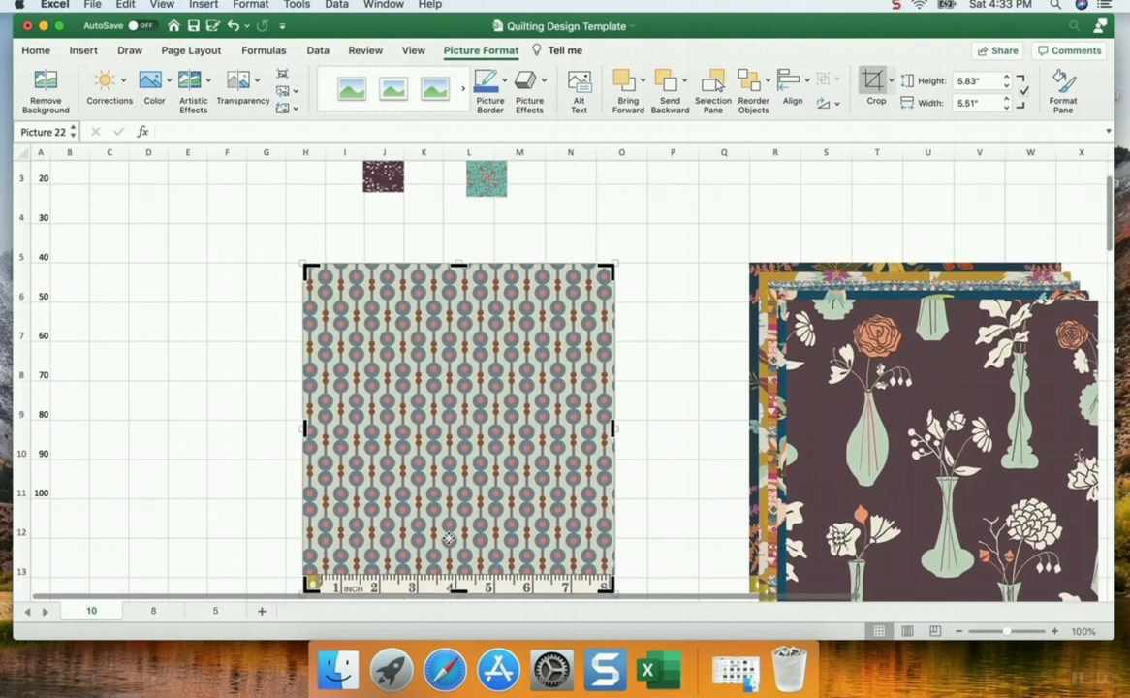
left_click_drag(458, 586, 458, 560)
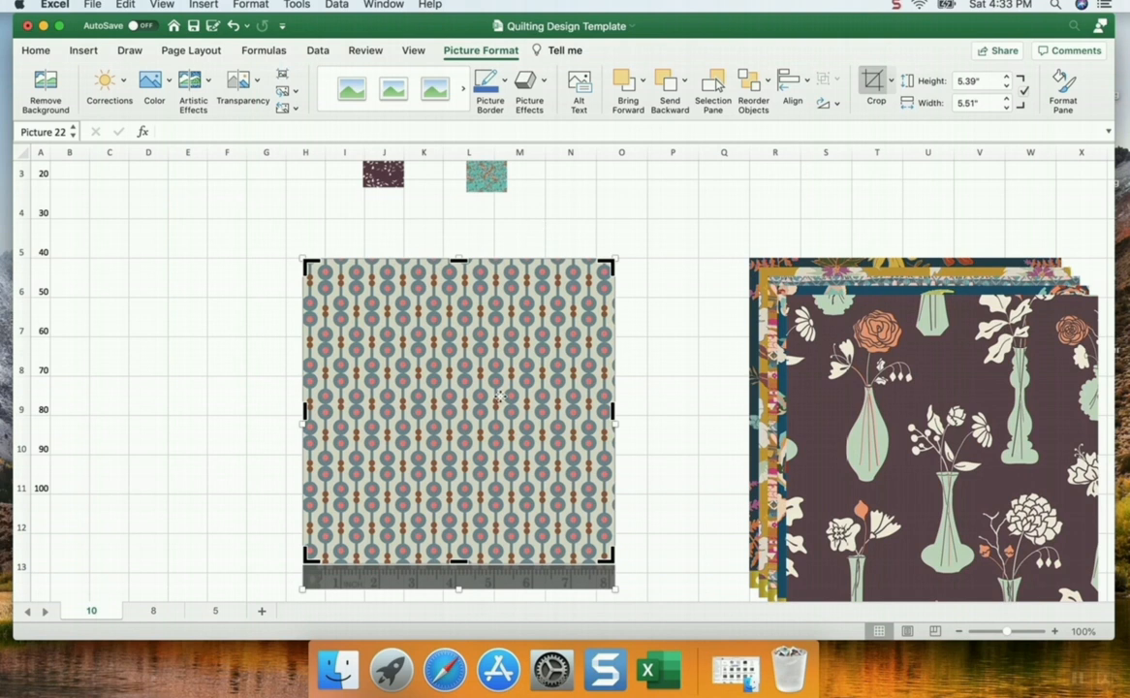
left_click(871, 85)
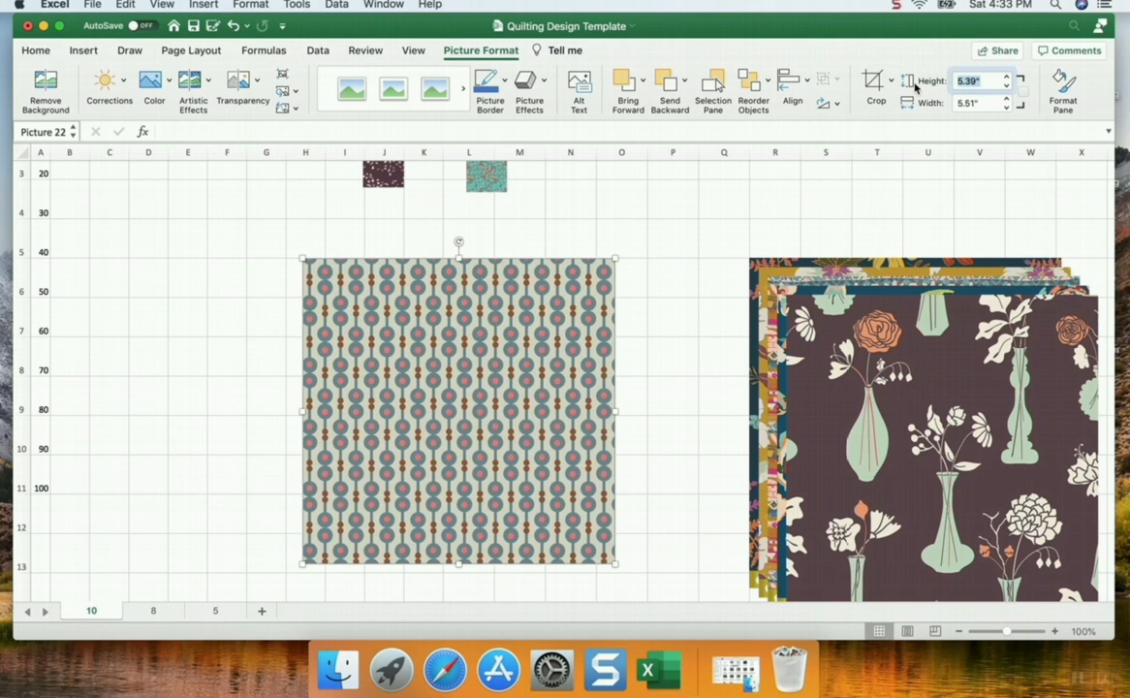
Set the circle-pattern picture's height and width to 0.72 inches with its aspect ratio unlocked
type("0.72")
key("Tab")
type("0")
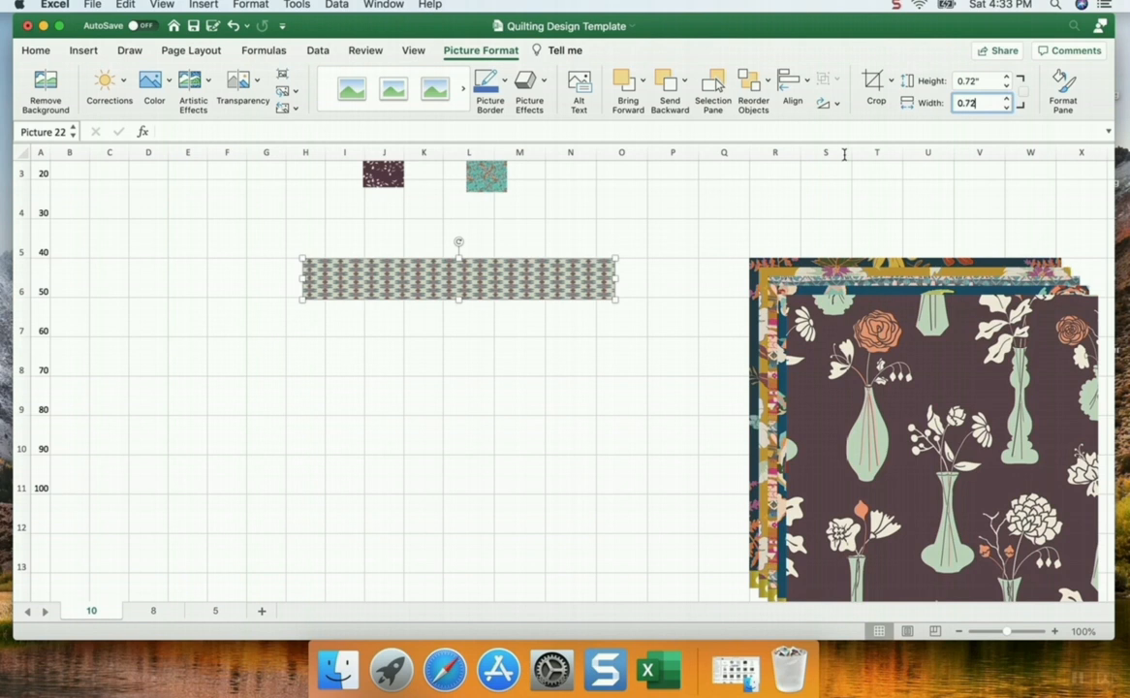
type(".72")
left_click(780, 189)
left_click(519, 279)
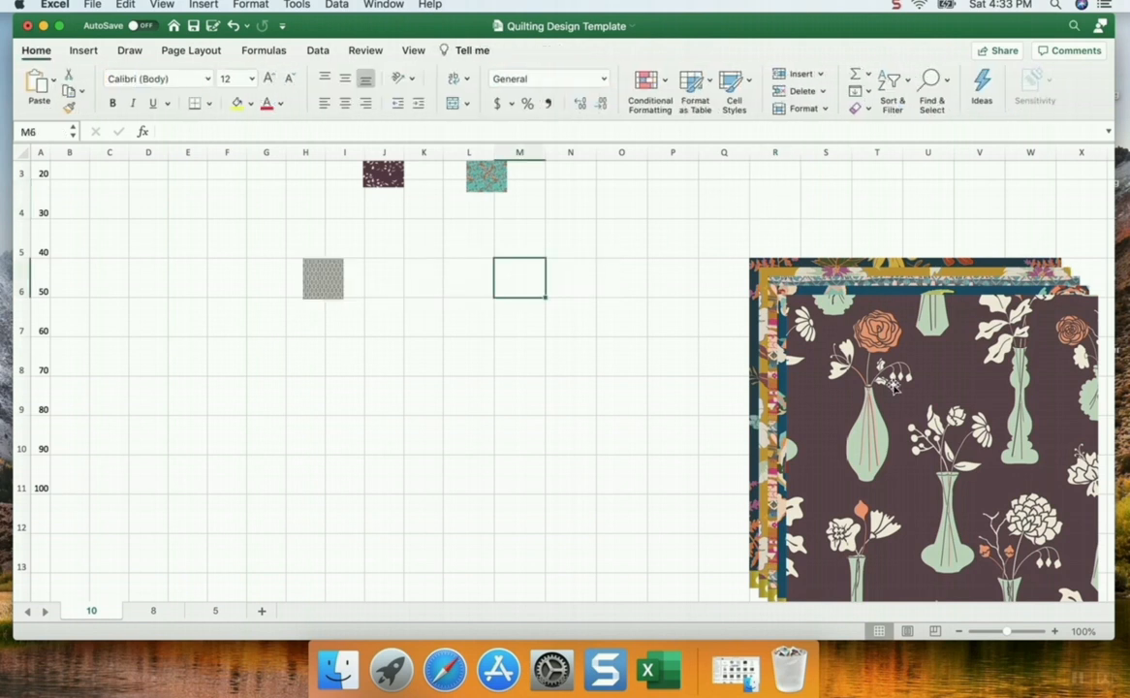
Spread out the next stacked fabrics, placing the vase picture over columns B to J and the blue floral picture over columns L to Q
left_click_drag(893, 385, 453, 381)
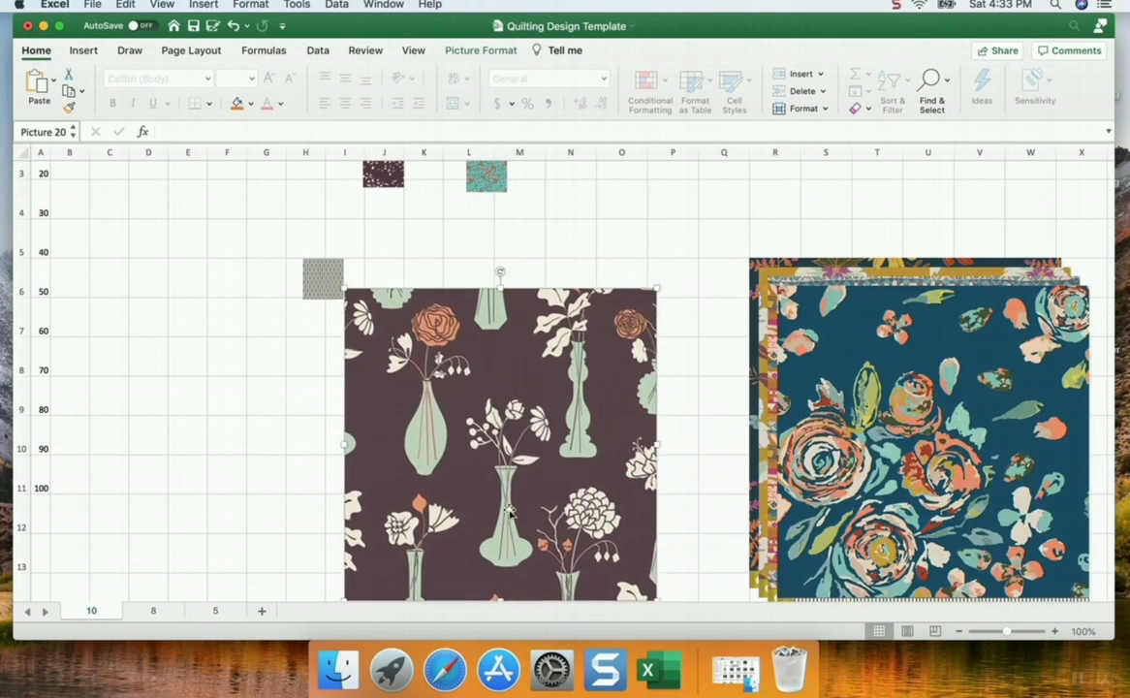
scroll(490, 455, "down", 2)
left_click(928, 495)
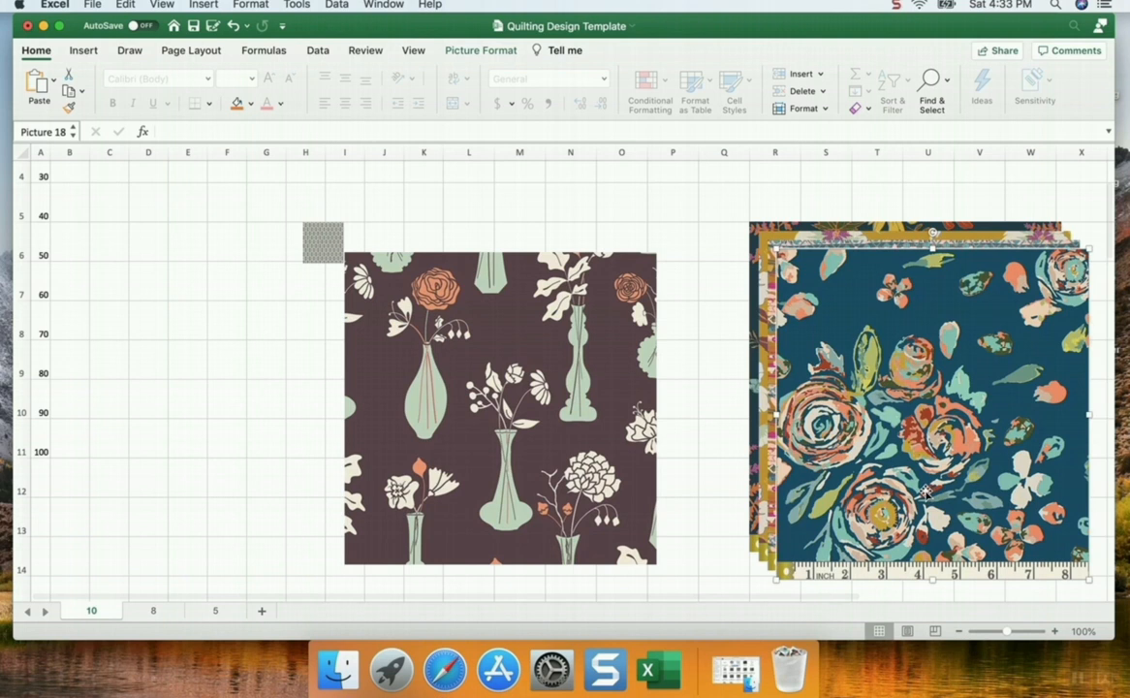
left_click_drag(928, 494, 687, 433)
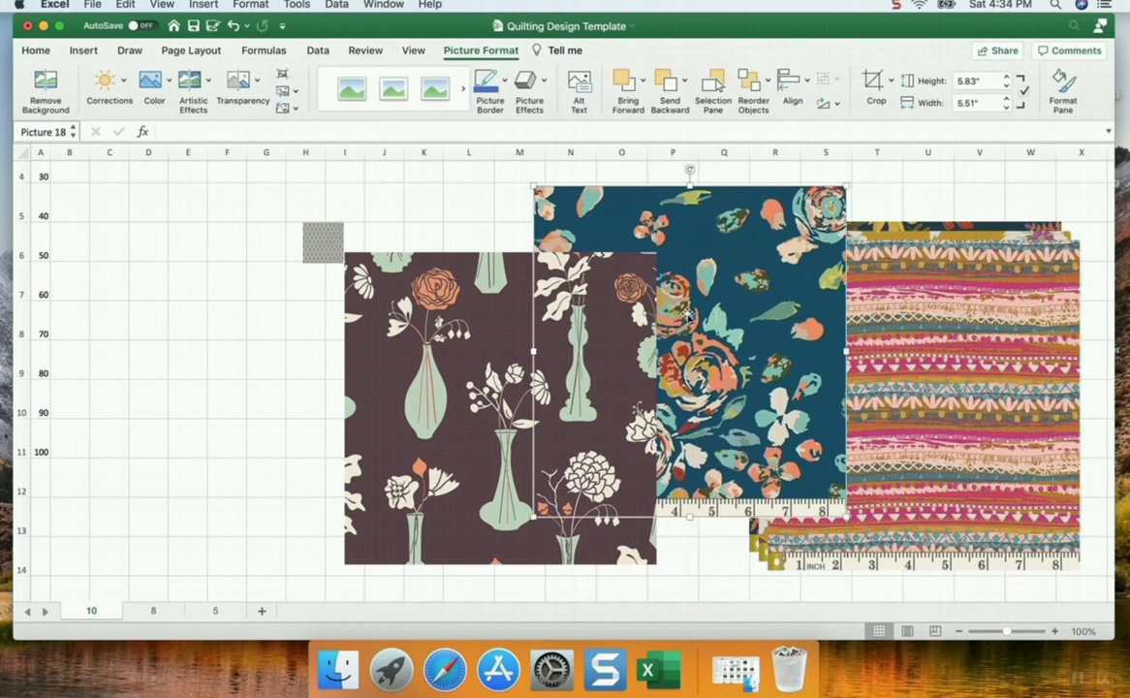
left_click(904, 327)
left_click(735, 320)
left_click_drag(735, 318, 636, 366)
left_click_drag(514, 360, 236, 344)
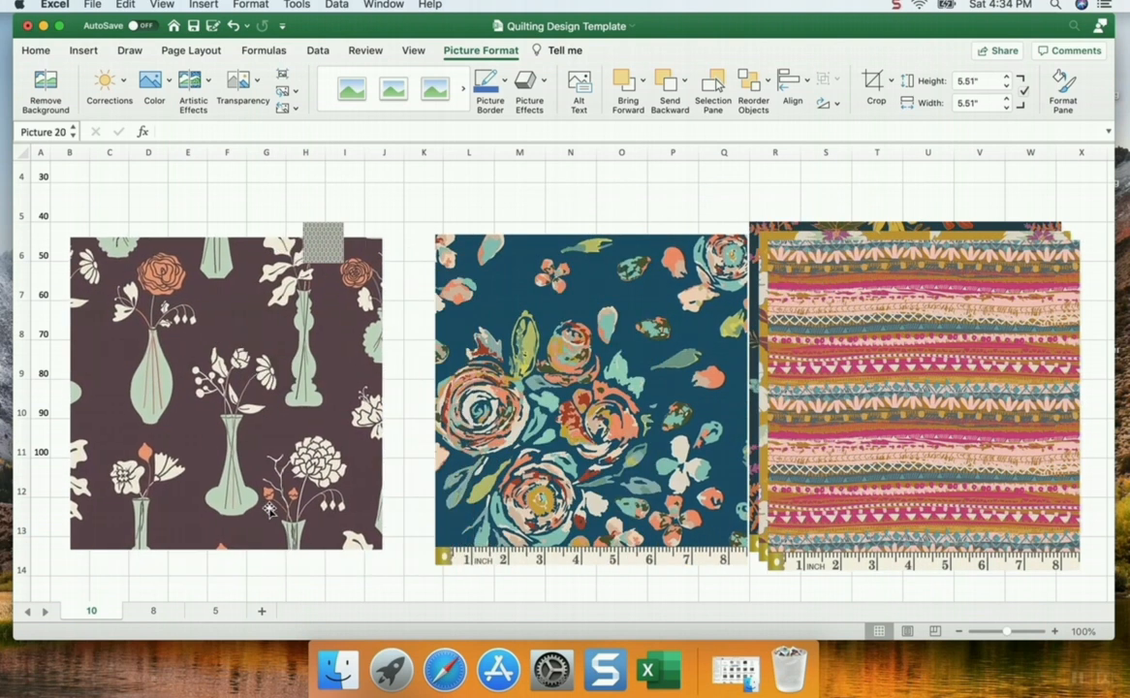
Crop the ruler strip off the lower edge of the blue floral picture
left_click(473, 460)
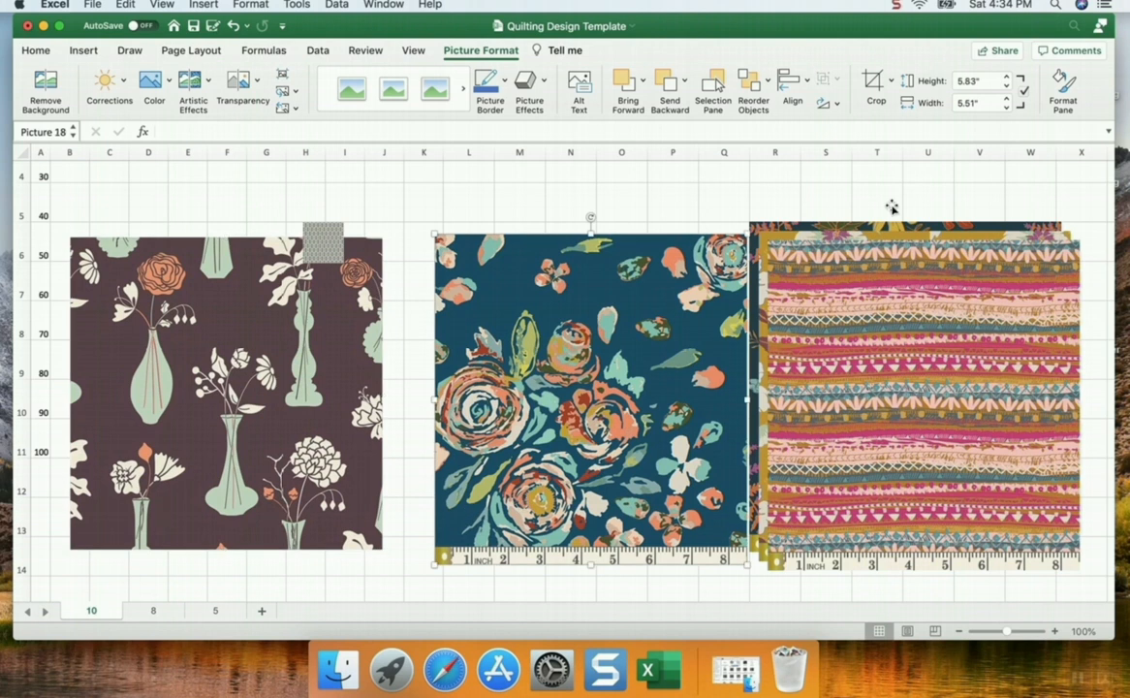
left_click(864, 87)
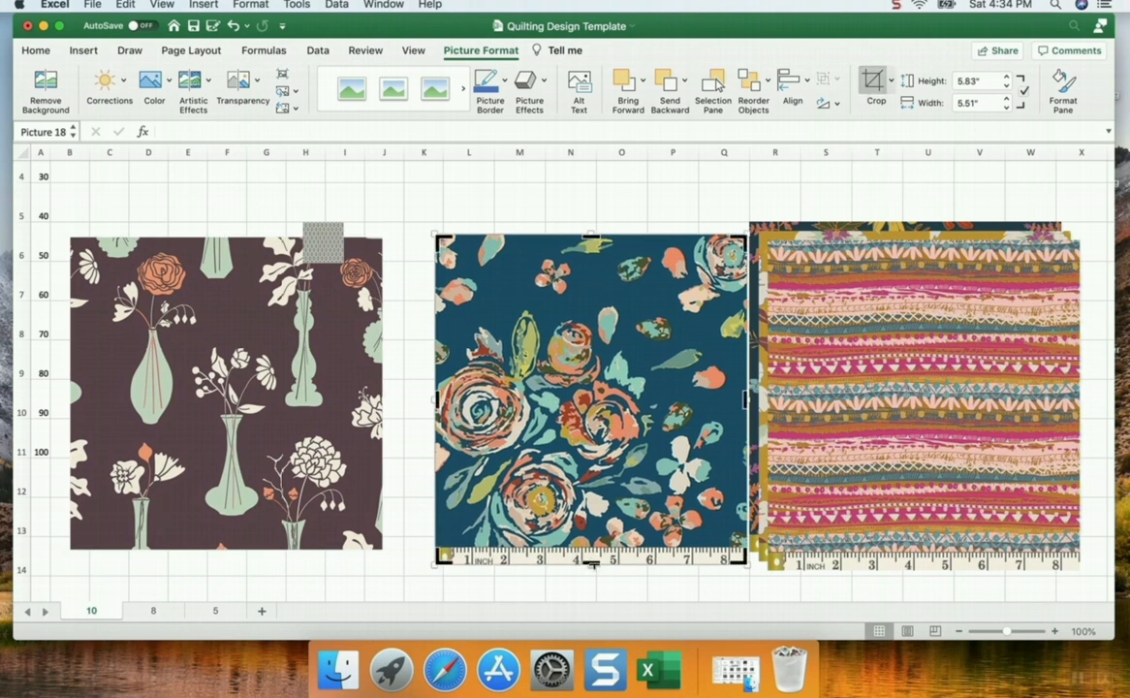
left_click_drag(590, 561, 590, 548)
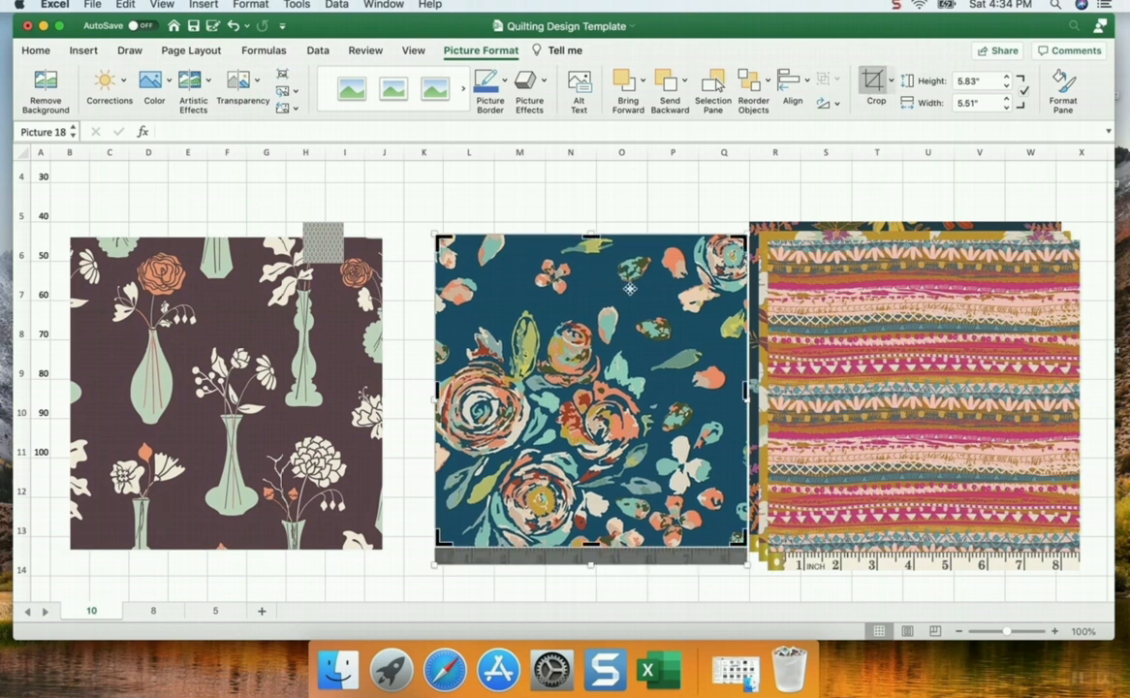
left_click(799, 184)
Crop the ruler strip off the striped picture, to a height of about 5.41 inches, and move the picture off the stack
left_click(829, 443)
left_click(872, 85)
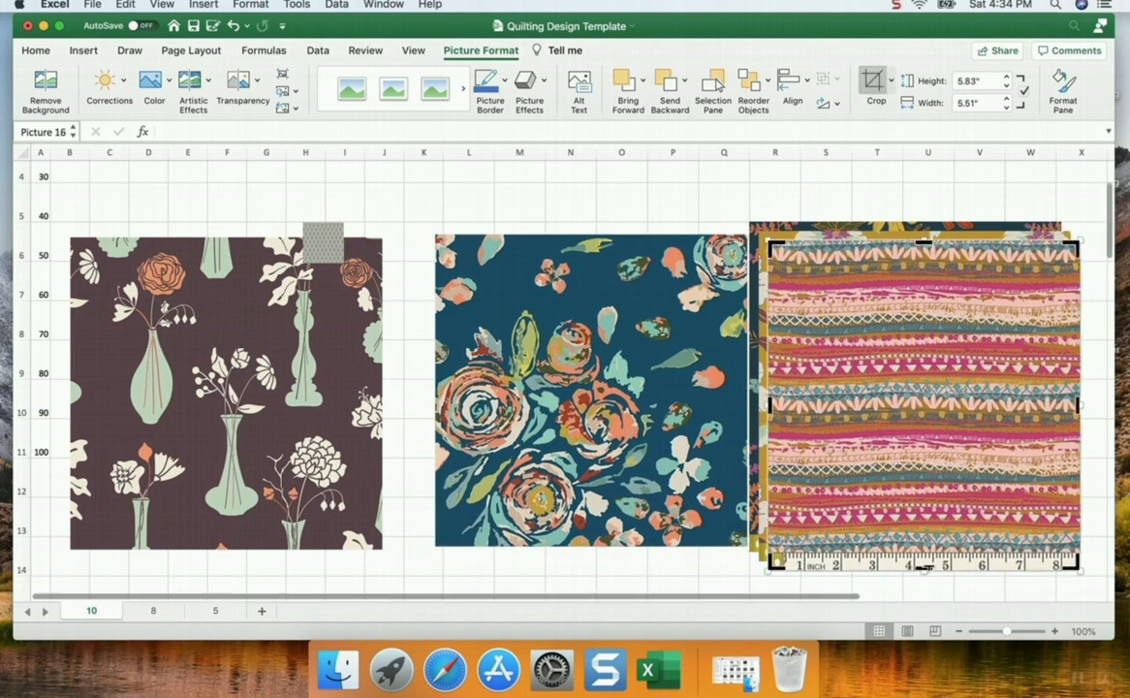
left_click_drag(923, 568, 922, 539)
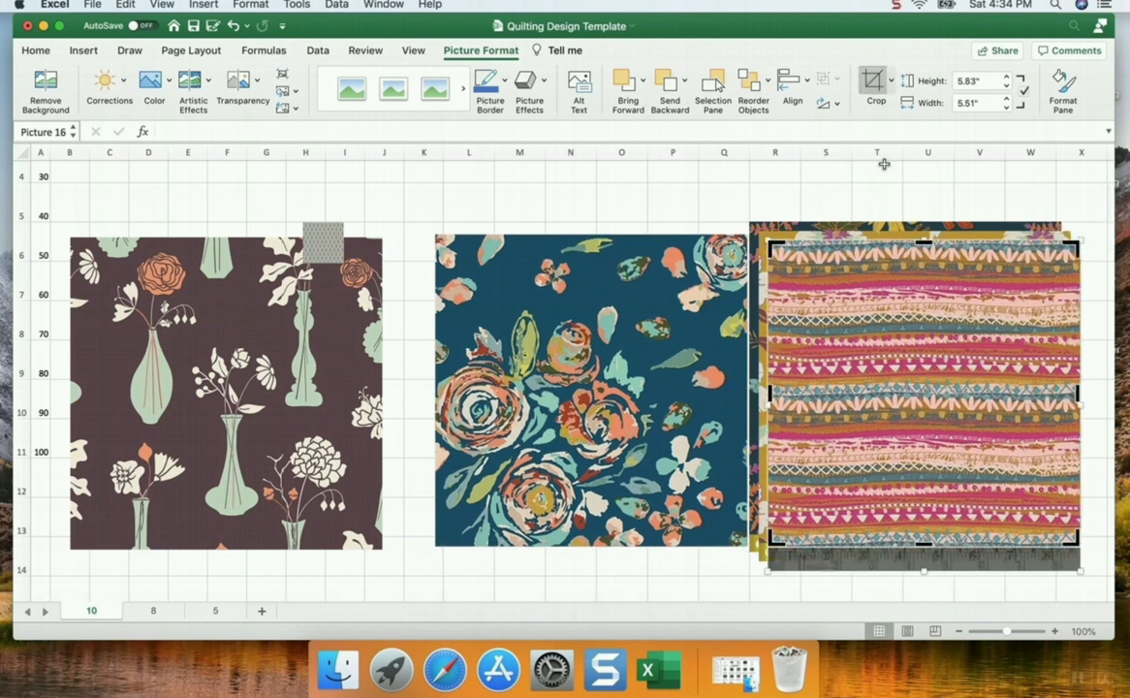
left_click(874, 82)
left_click_drag(858, 376, 647, 372)
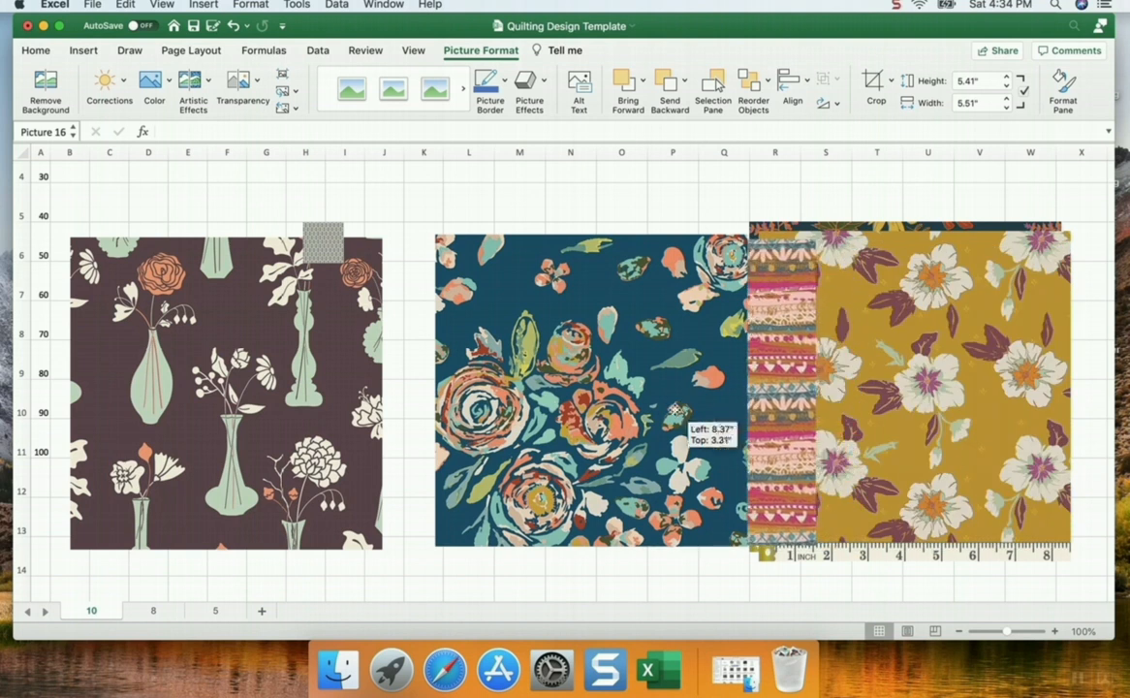
Crop the ruler strip off the mustard floral picture, to a height of about 5.48 inches, and move it over columns L to Q
left_click(1004, 545)
left_click(872, 81)
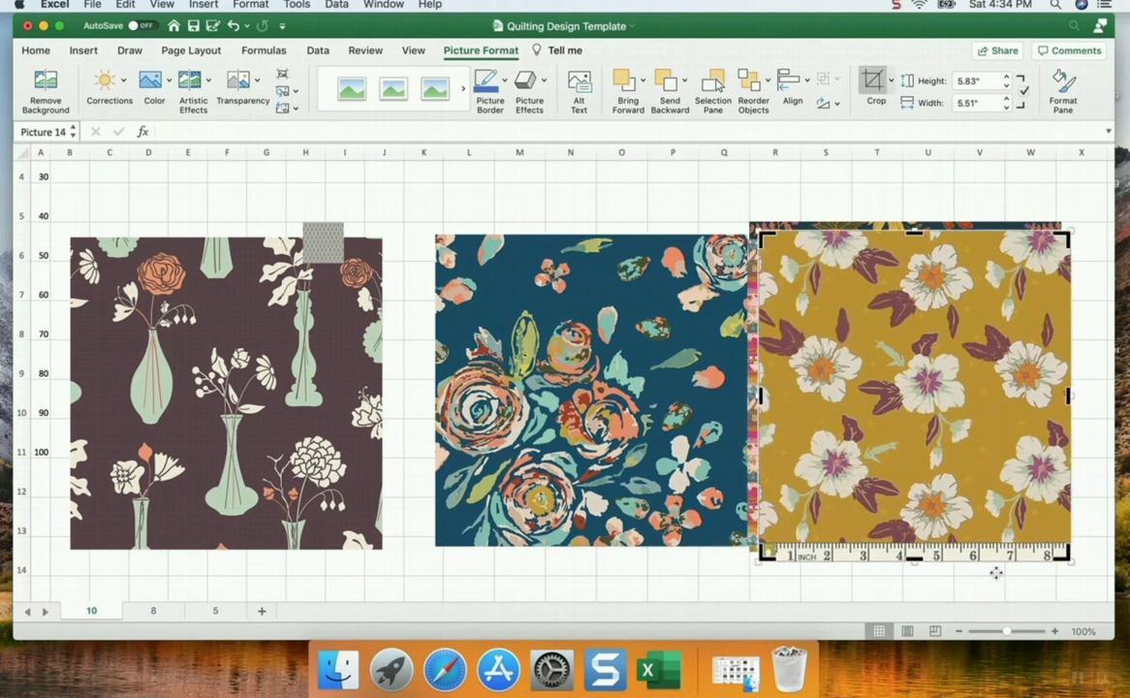
left_click_drag(918, 560, 917, 538)
left_click(874, 82)
left_click_drag(845, 378, 788, 430)
Crop the ruler strip off the lower edge of the dark autumn floral picture, to a height of about 5.42 inches
left_click(853, 291)
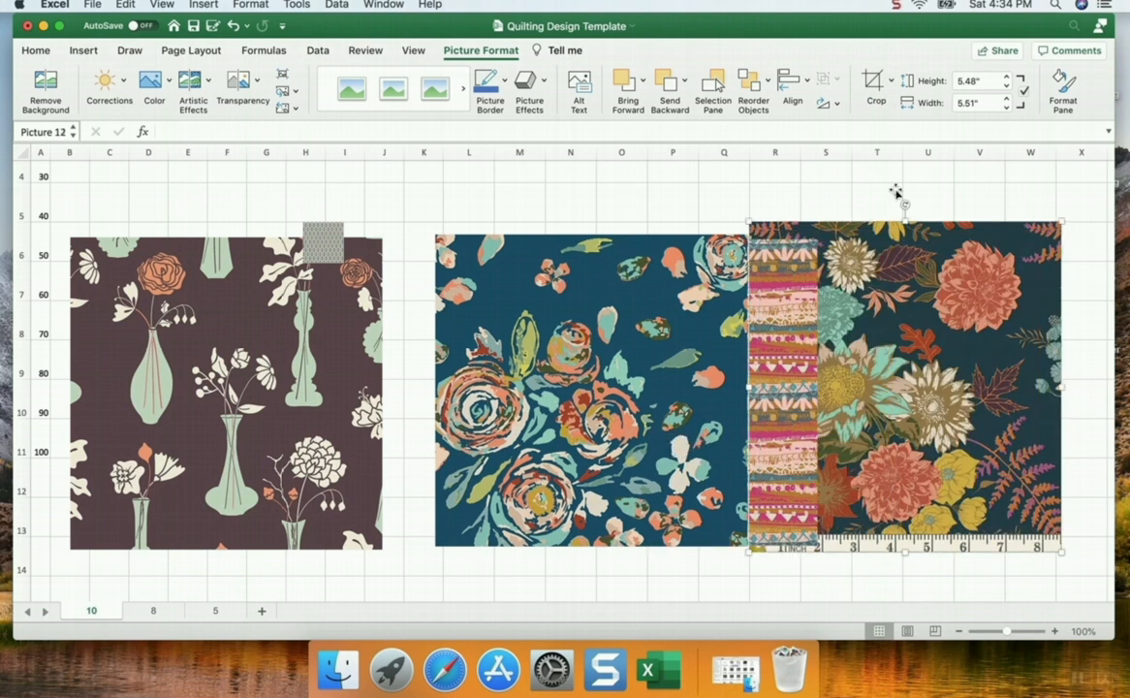
left_click(877, 92)
left_click_drag(905, 549, 905, 528)
left_click(874, 82)
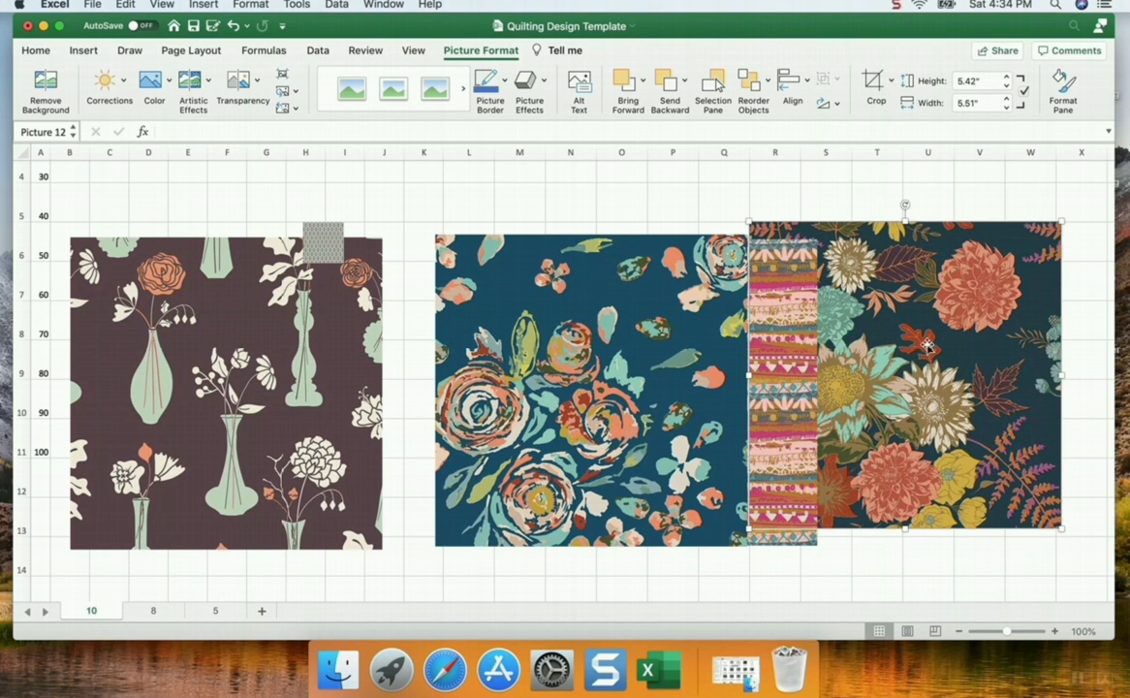
Set the dark autumn floral, striped, blue floral and vase pictures together to 0.72 inches high and wide, with the aspect ratio unlocked
left_click(814, 386)
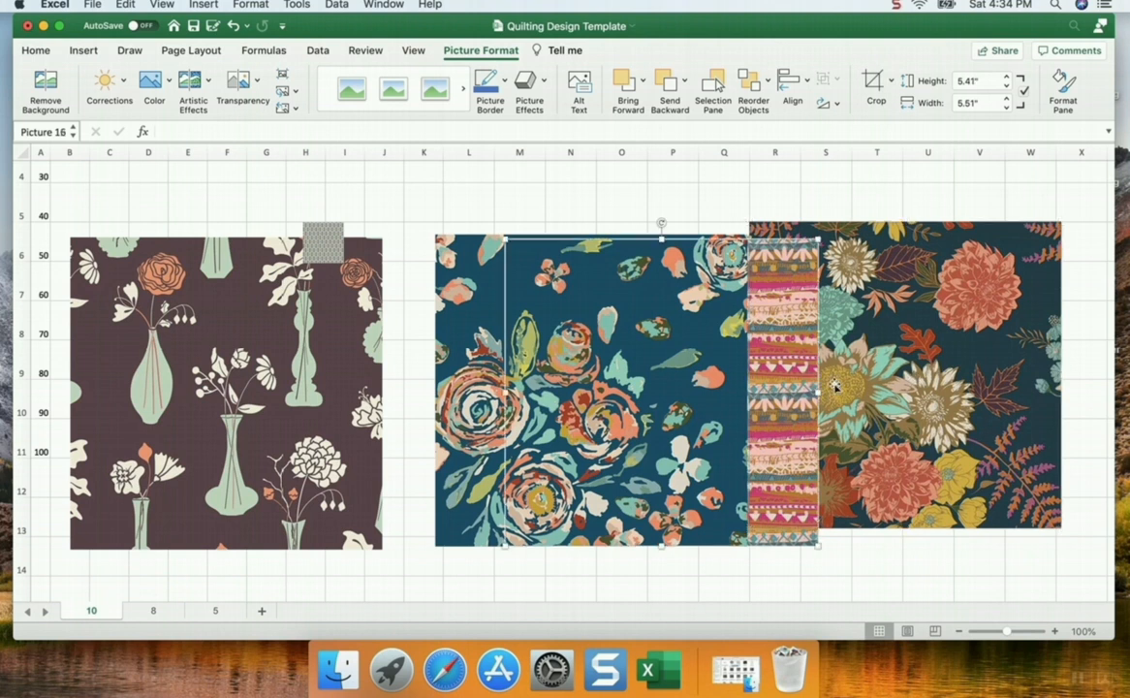
left_click(985, 384)
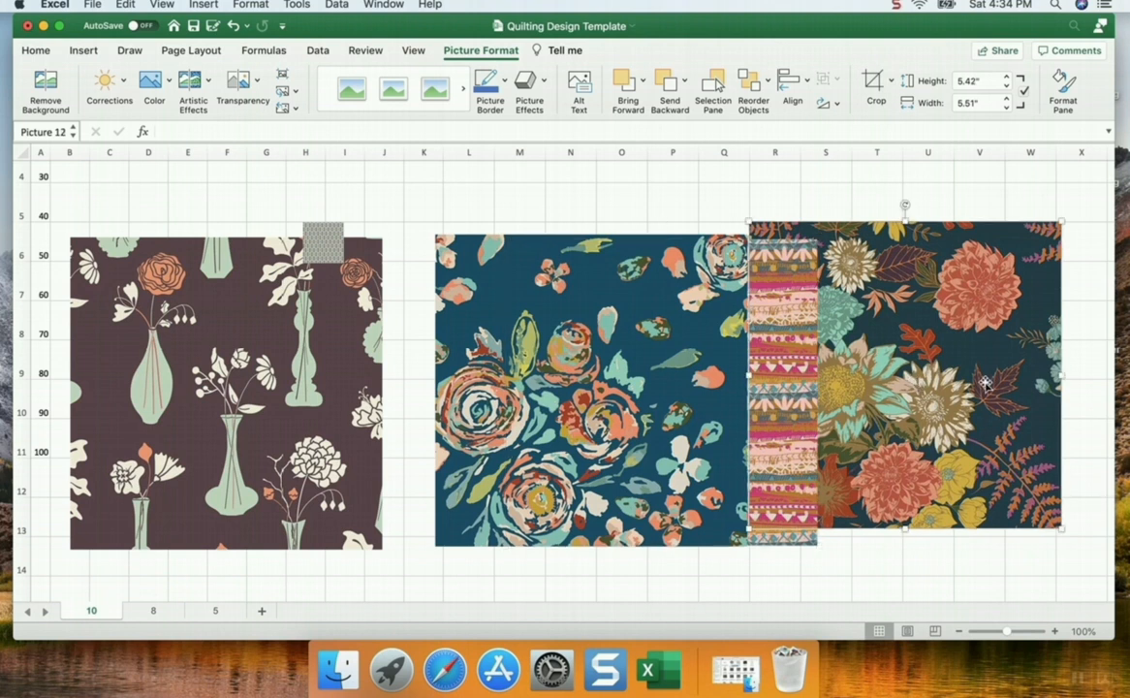
left_click(797, 418, "shift")
left_click(438, 338, "shift")
left_click(341, 385, "shift")
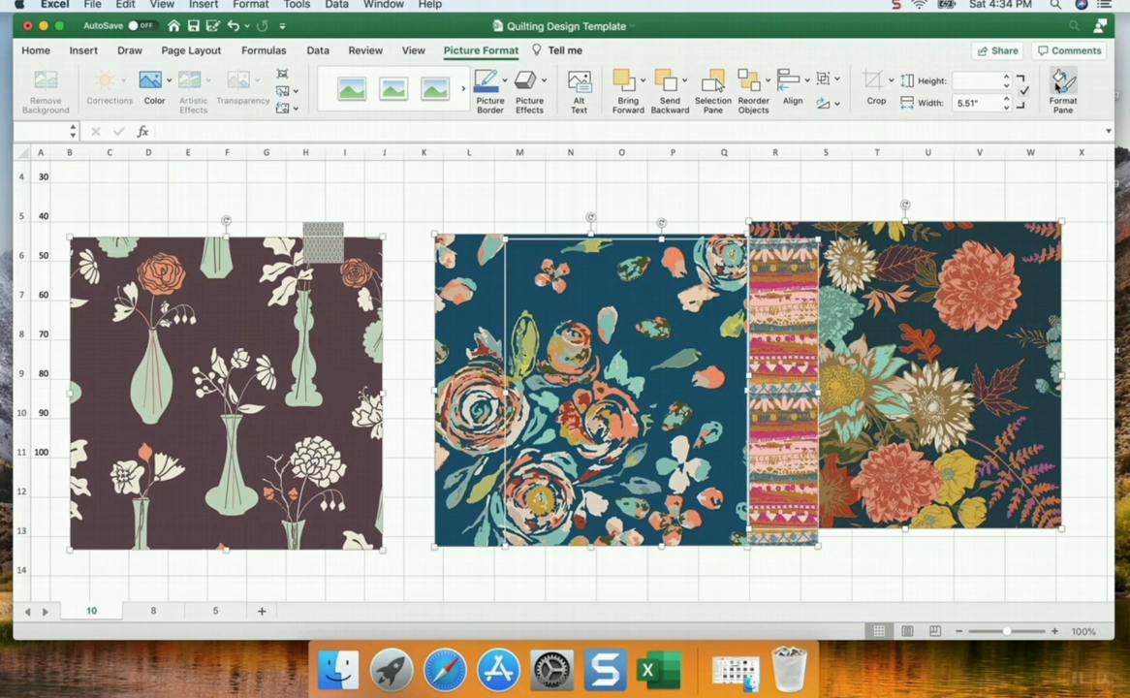
left_click(974, 83)
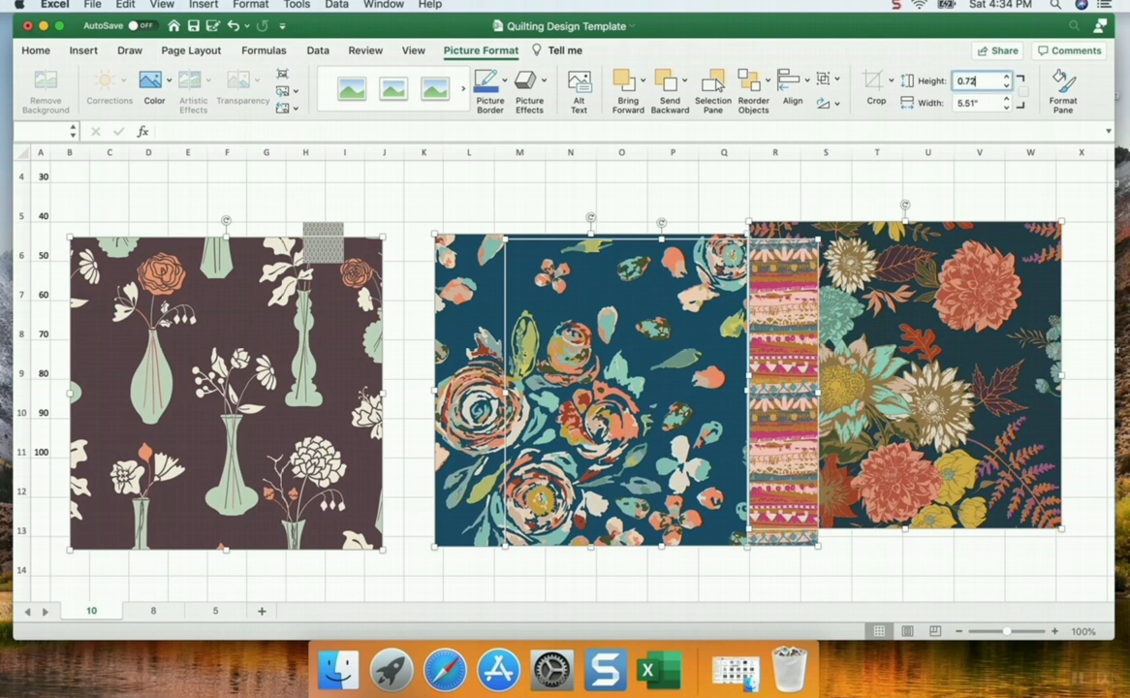
key("Tab")
type("0")
key("Return")
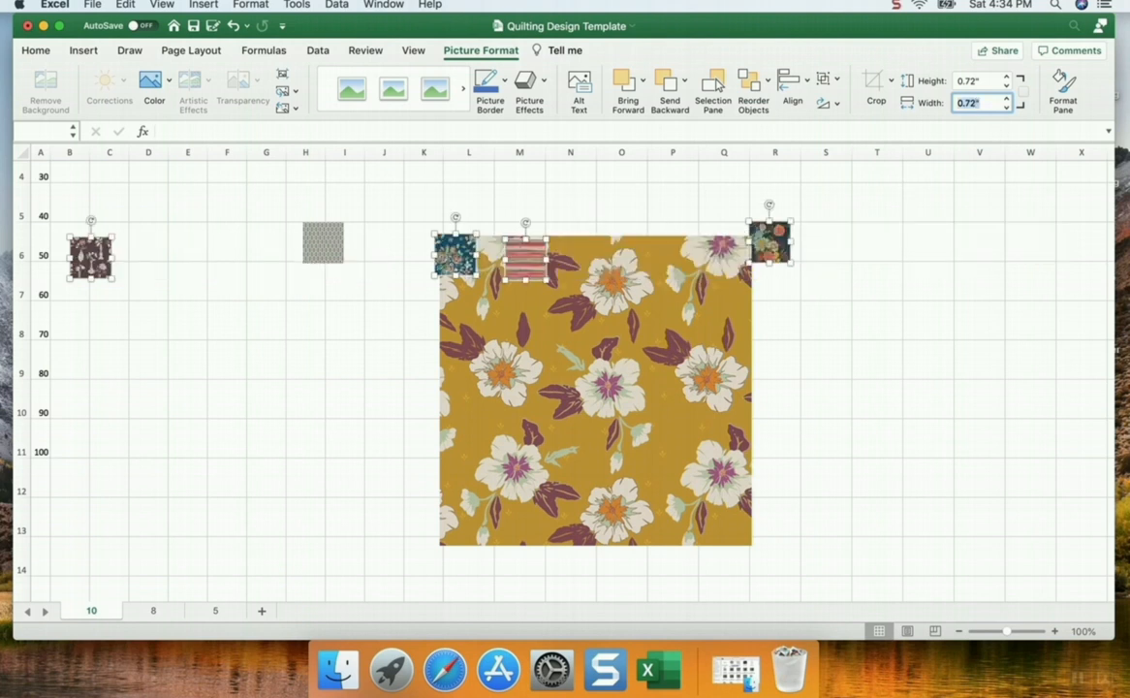
Set the mustard floral picture's height and width to 0.72 inches with its aspect ratio unlocked
left_click(715, 343)
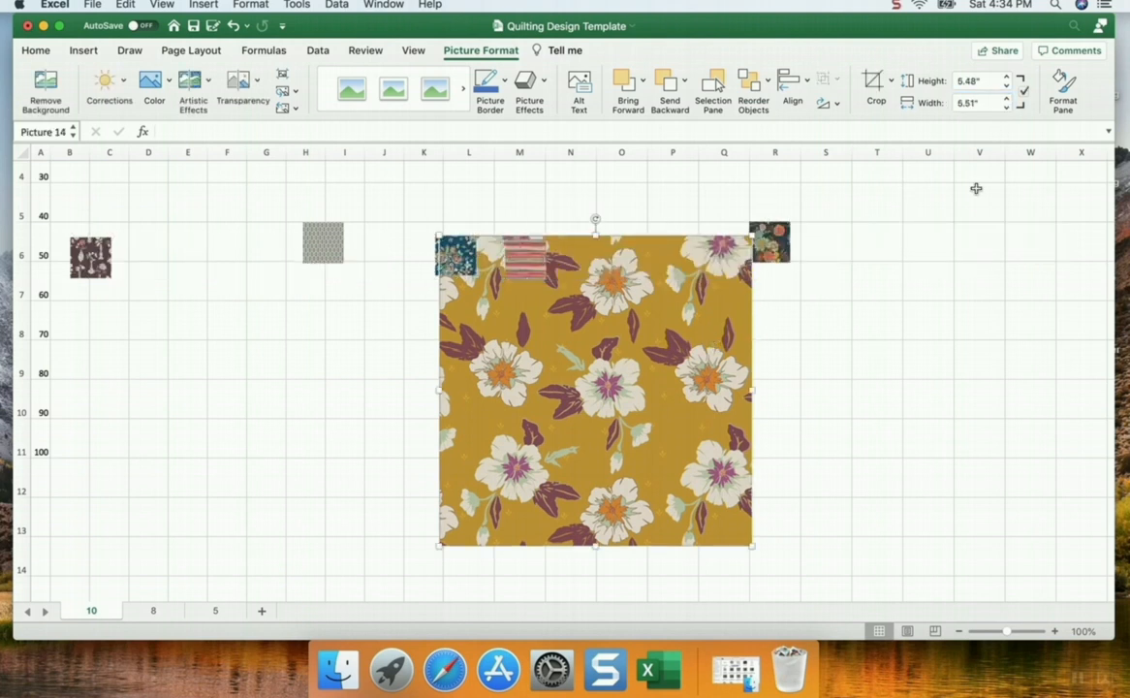
left_click(984, 82)
type("0")
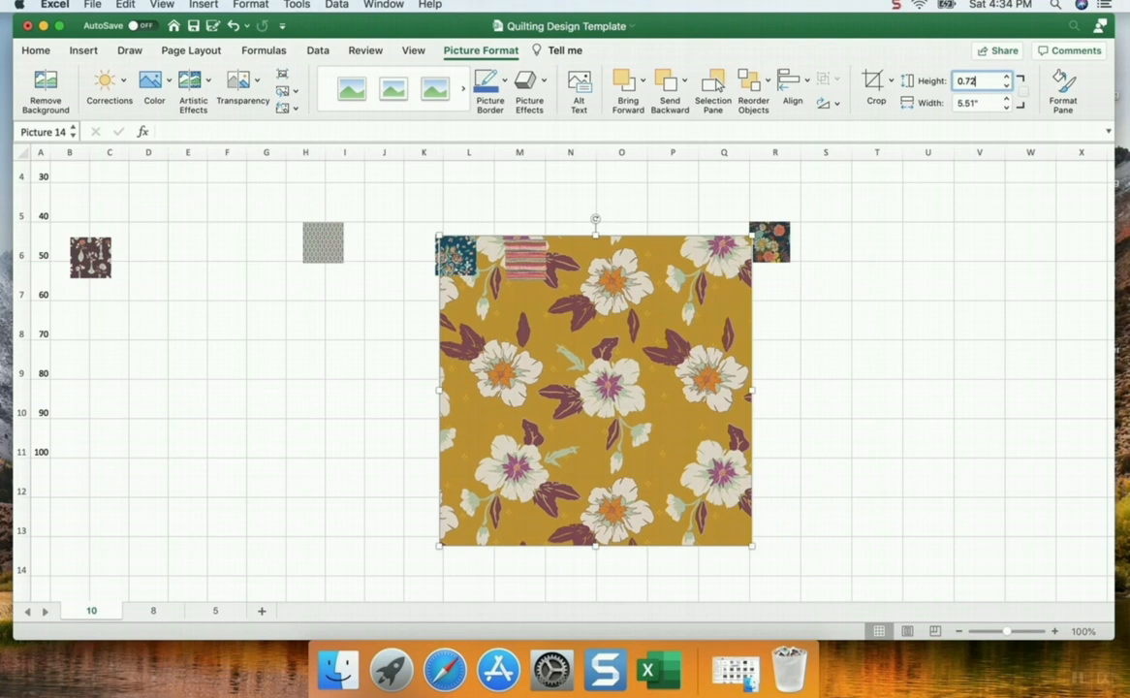
type(".72")
key("Return")
left_click(983, 103)
type("0.72")
key("Return")
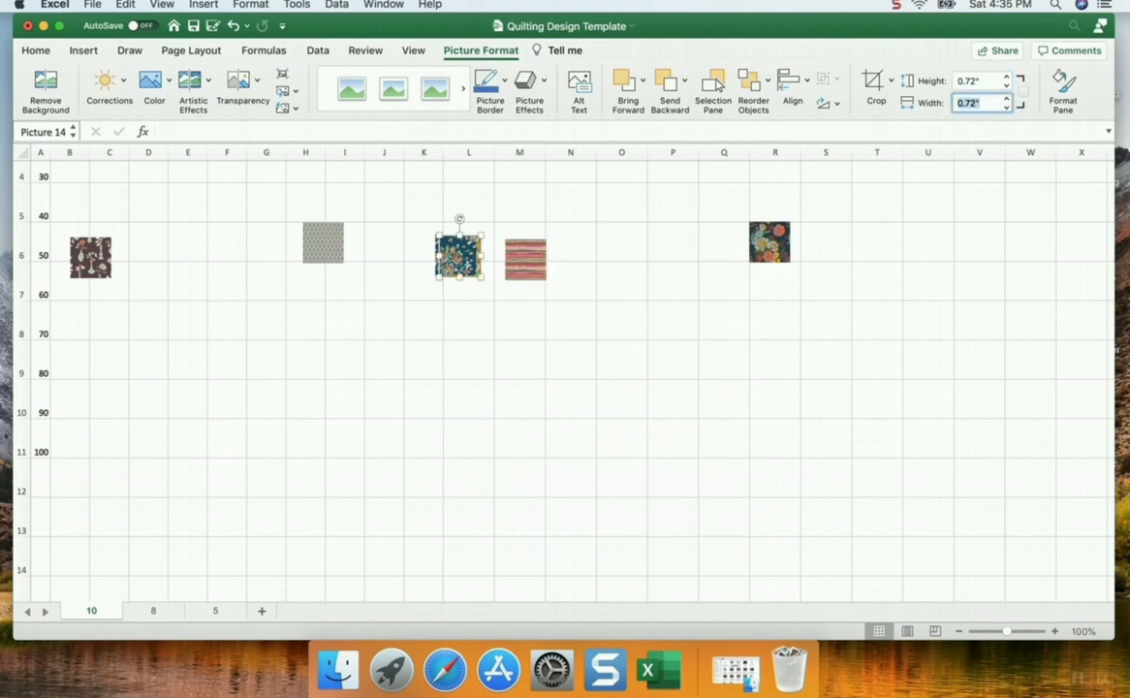
Move the maroon, orange and teal swatches out of the grid, stacking them vertically around columns N and O
left_click(539, 321)
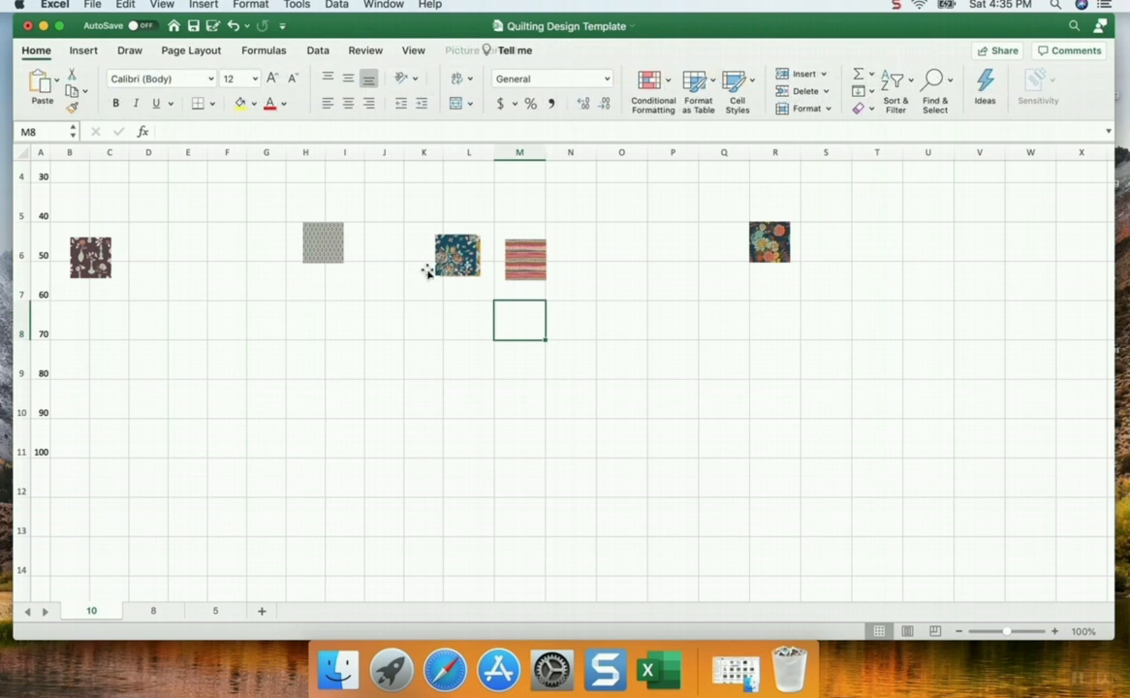
scroll(554, 428, "up", 3)
left_click(384, 239)
left_click_drag(384, 239, 619, 188)
left_click_drag(404, 206, 606, 242)
left_click_drag(488, 248, 593, 293)
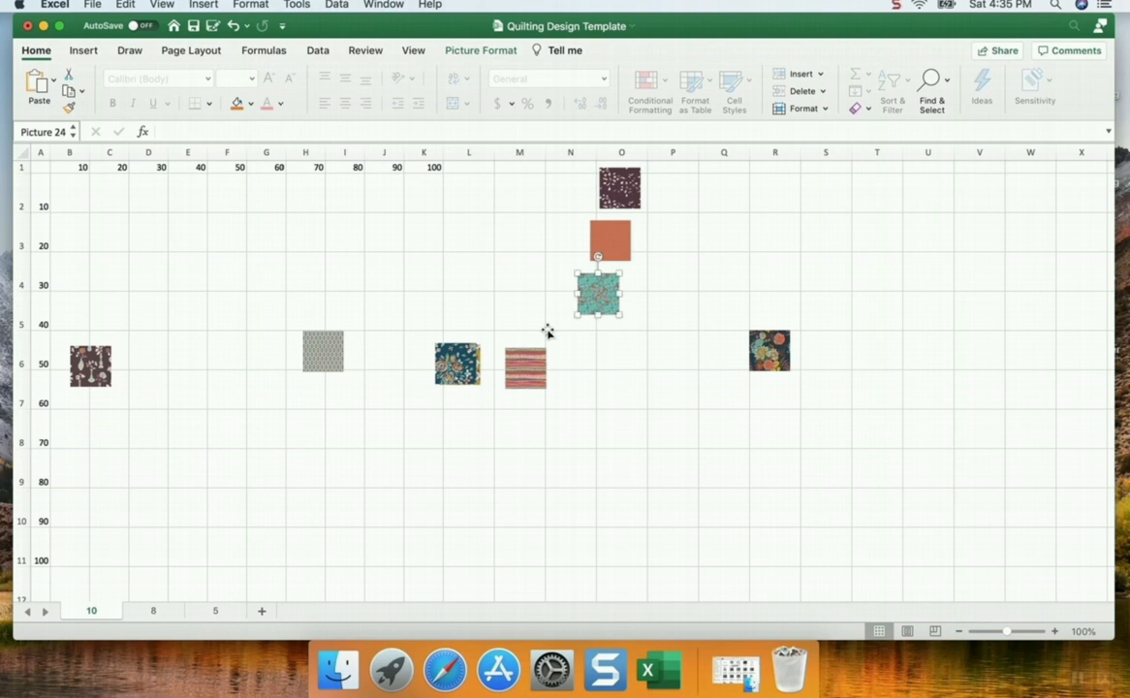
Separate the striped, blue floral, mustard floral, vase and gray swatches so that none overlap, spreading them over columns J to N
left_click_drag(513, 374, 552, 374)
left_click_drag(448, 371, 526, 509)
left_click_drag(100, 366, 496, 362)
left_click_drag(310, 351, 376, 393)
Duplicate all nine fabric swatches together eight times to build a cascading stack of each fabric
left_click(472, 349, "shift")
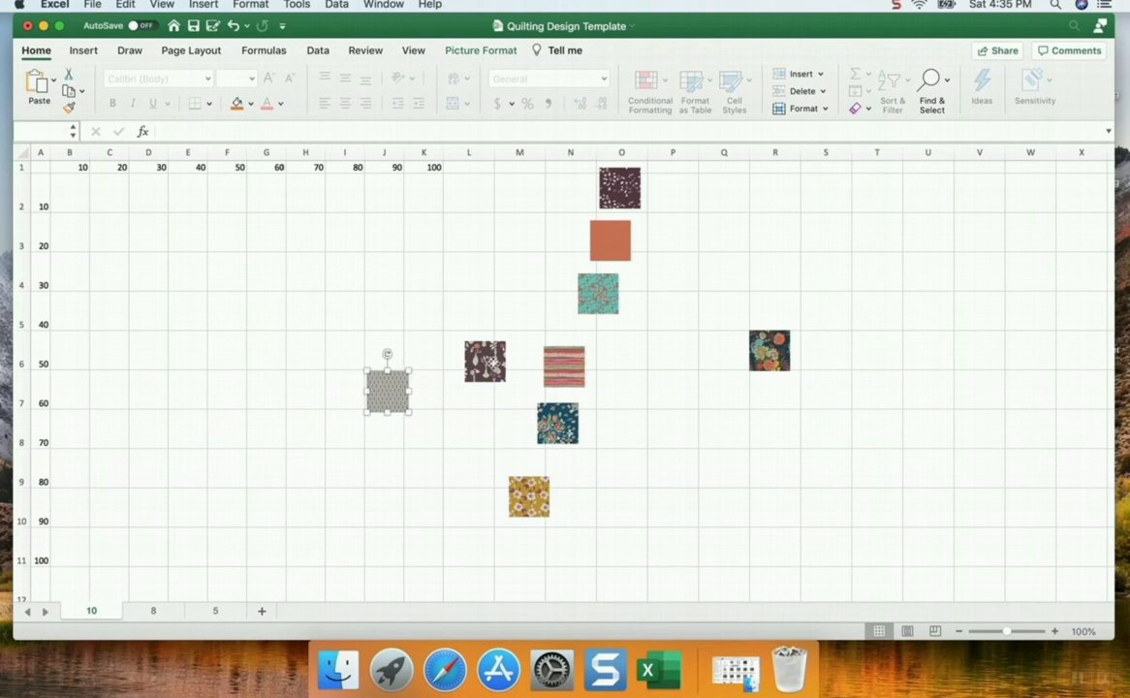
left_click(597, 302, "shift")
left_click(610, 241, "shift")
left_click(619, 188, "shift")
left_click(562, 384, "shift")
left_click(557, 422, "shift")
left_click(528, 494, "shift")
left_click(774, 356, "shift")
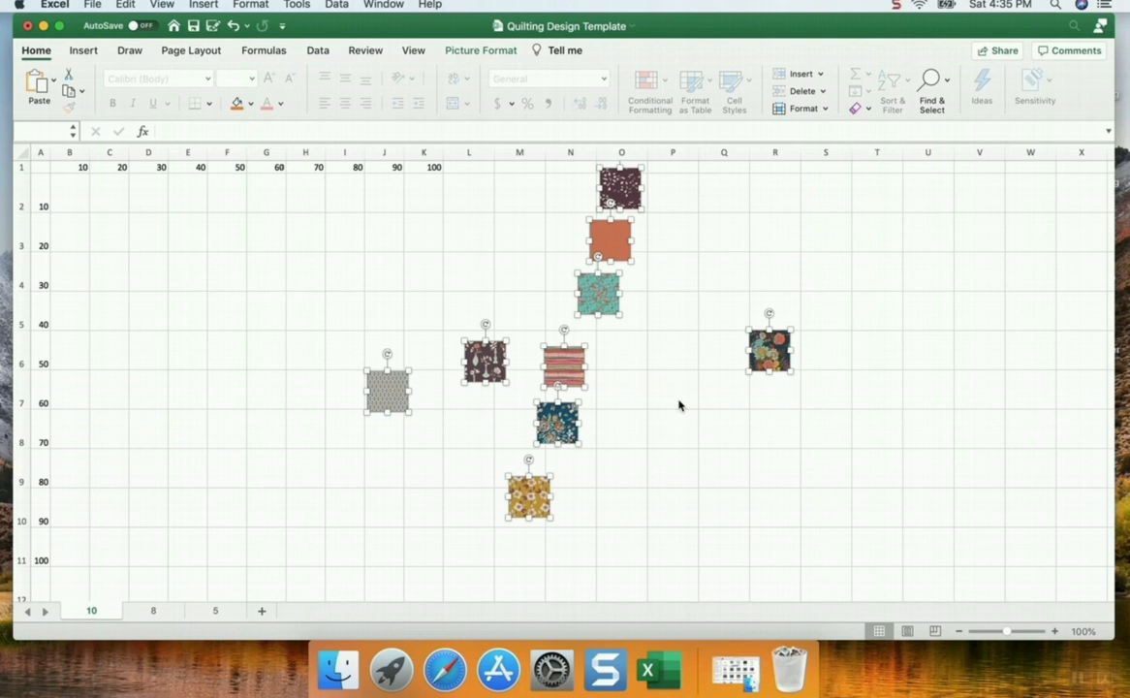
key("super+d")
key("super+d")
key("super+d")
key("super+d")
key("super+d")
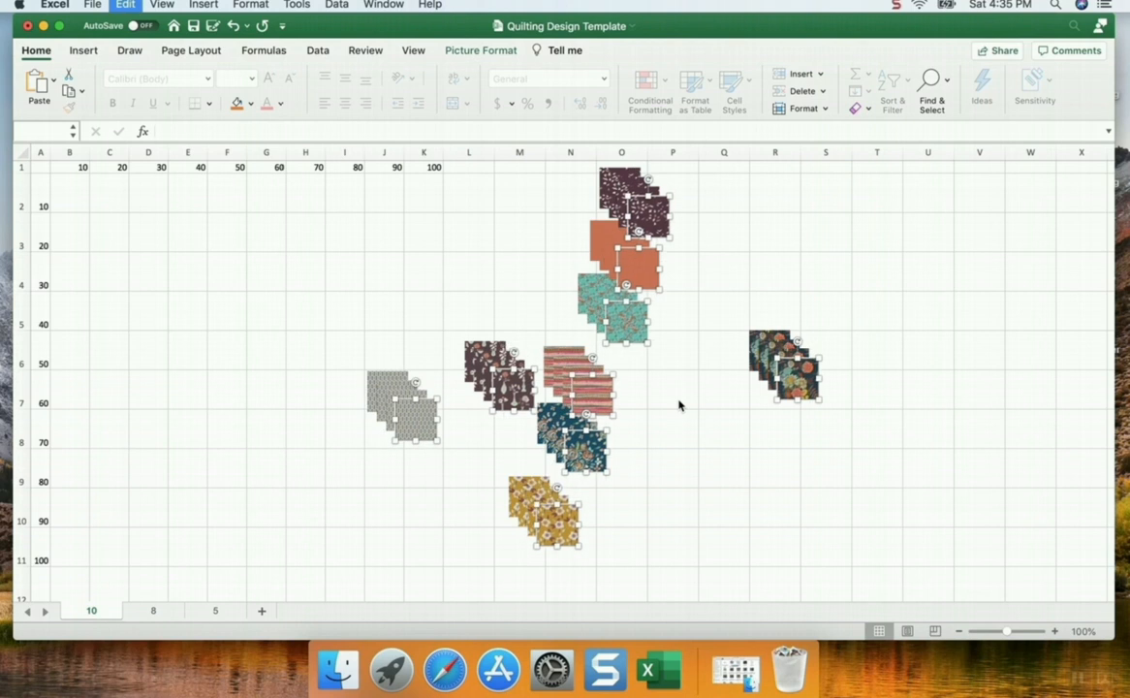
key("super+d")
key("super+d")
key("super+d")
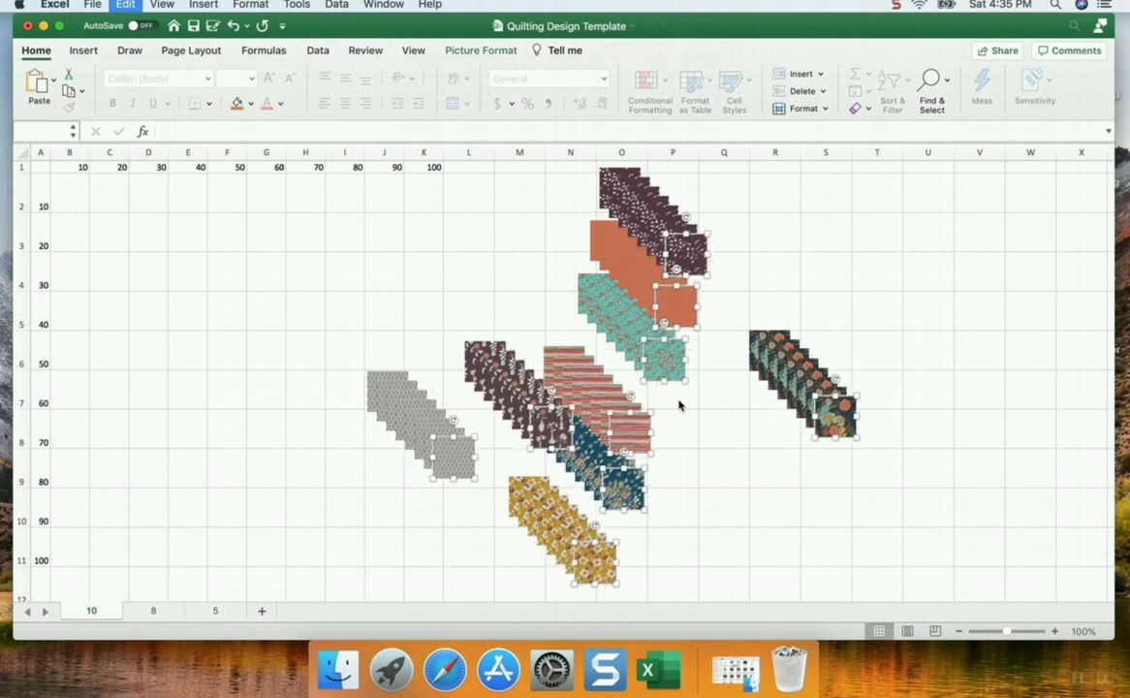
key("d")
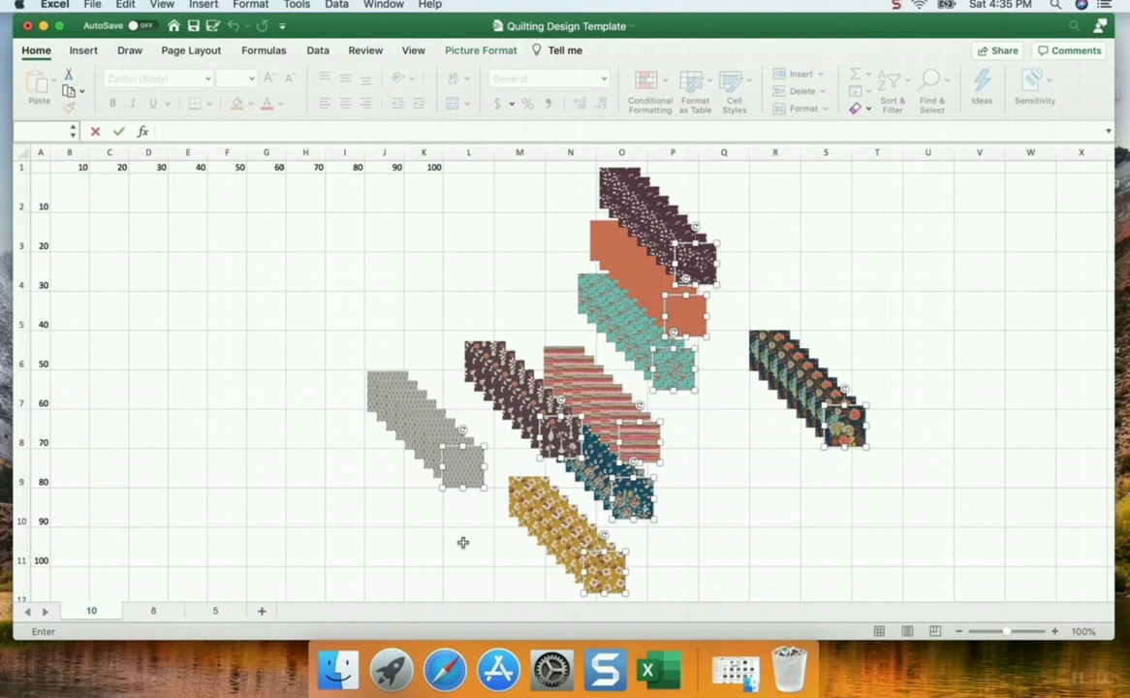
left_click(732, 551)
left_click(745, 486)
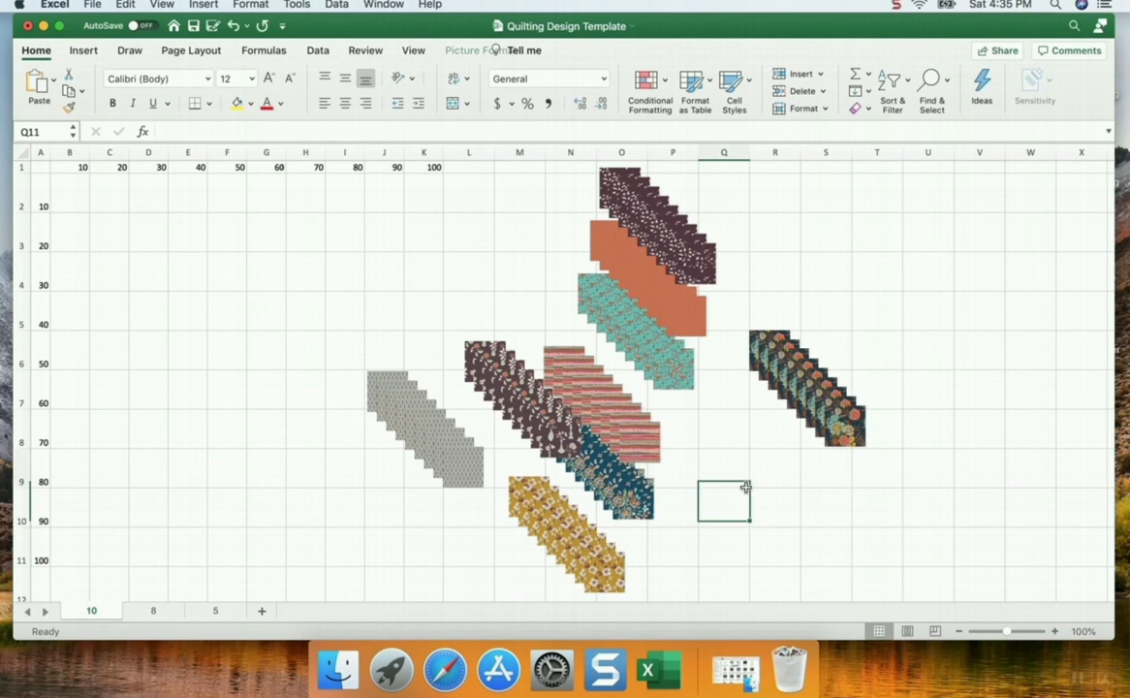
Place a teal swatch in E2, orange in J3, maroon in E6, and gray swatches in G5, H3 and F8
left_click_drag(672, 369, 194, 202)
left_click_drag(472, 476, 275, 321)
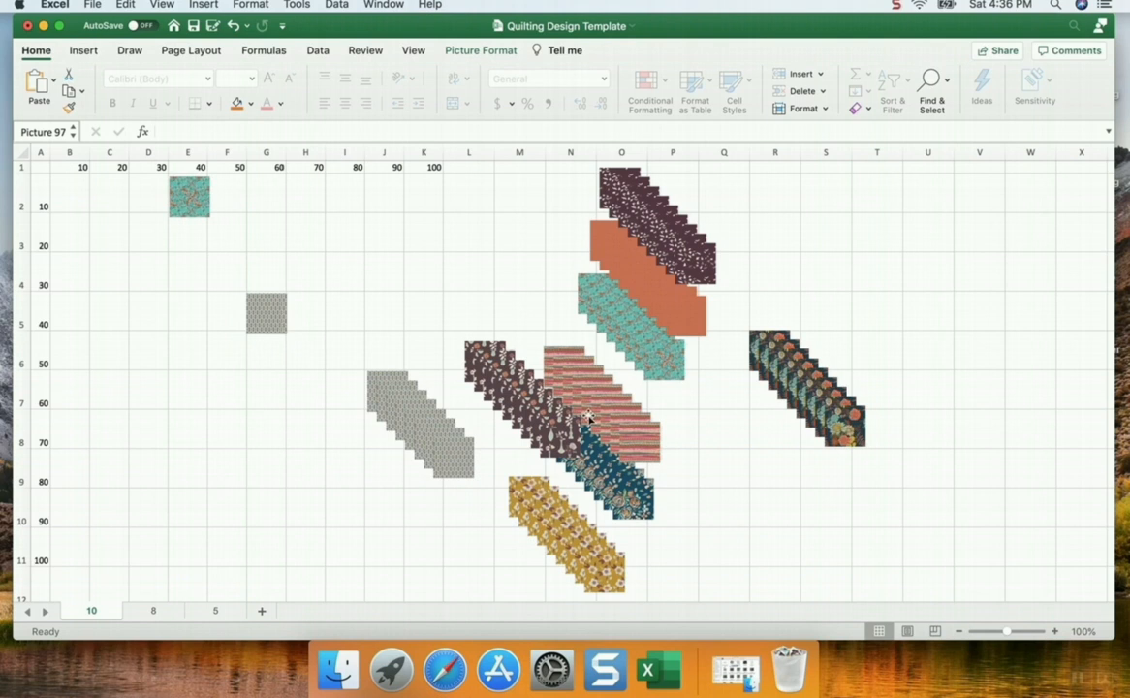
left_click_drag(683, 311, 384, 227)
left_click_drag(704, 276, 192, 359)
left_click_drag(454, 455, 318, 243)
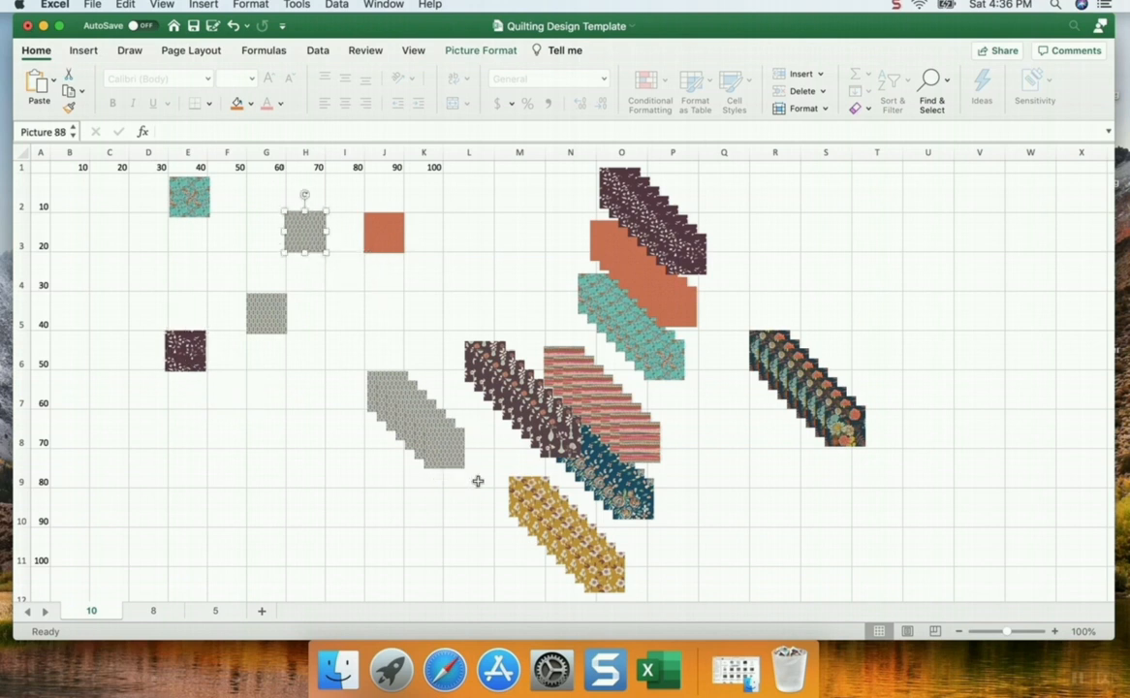
left_click_drag(423, 444, 238, 435)
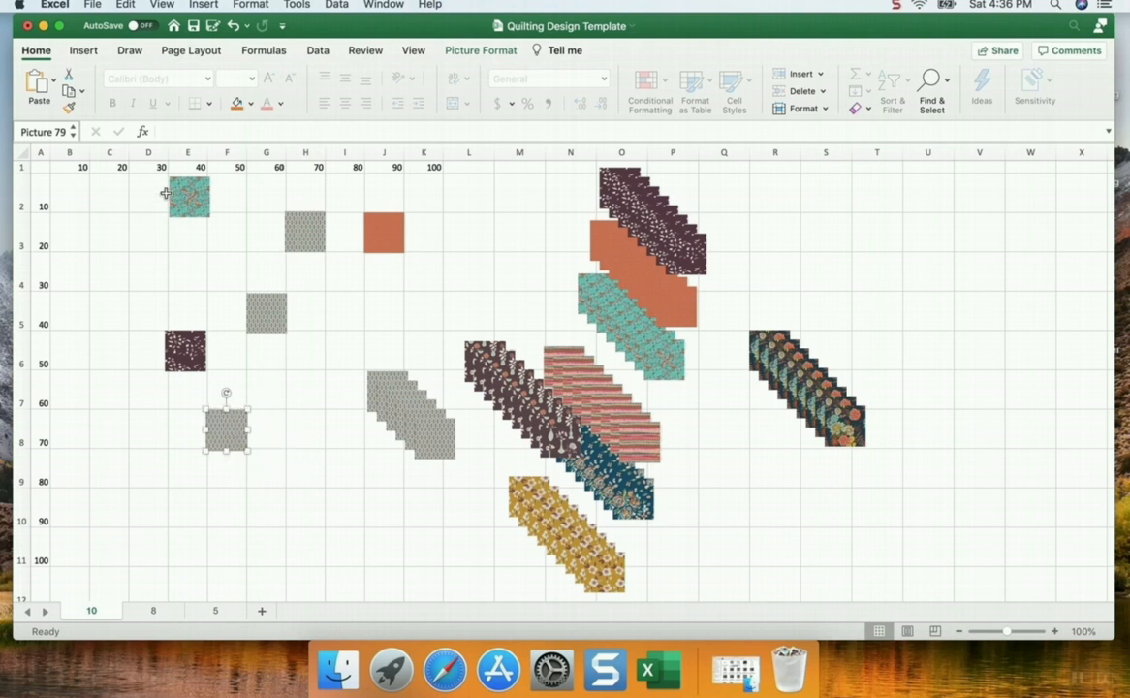
left_click_drag(202, 196, 196, 194)
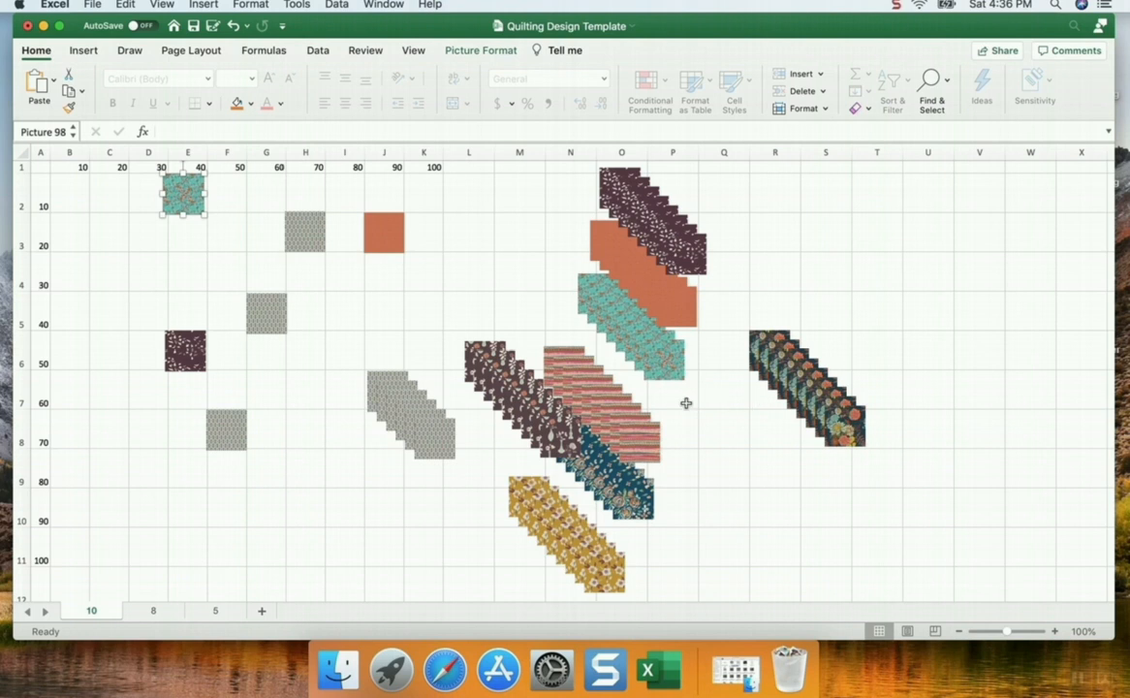
Place a teal swatch in I5, blue floral swatches in D8 and D6, a dark autumn floral in C4 and orange in F4
left_click_drag(667, 353, 346, 306)
left_click_drag(632, 493, 147, 432)
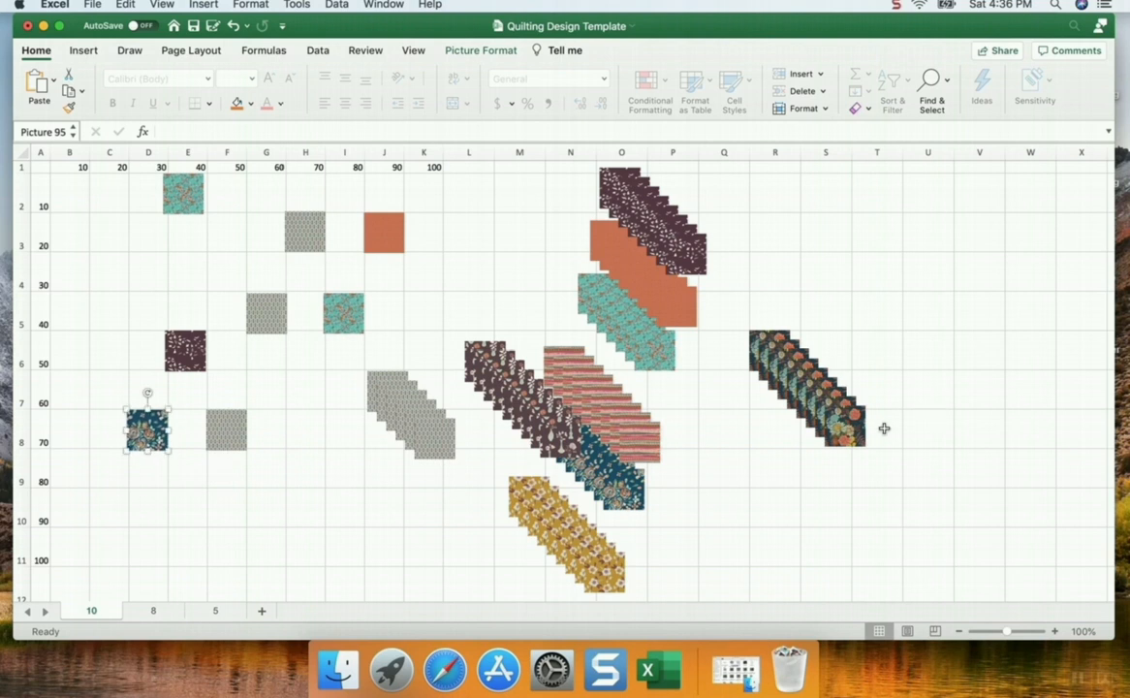
left_click_drag(781, 412, 110, 273)
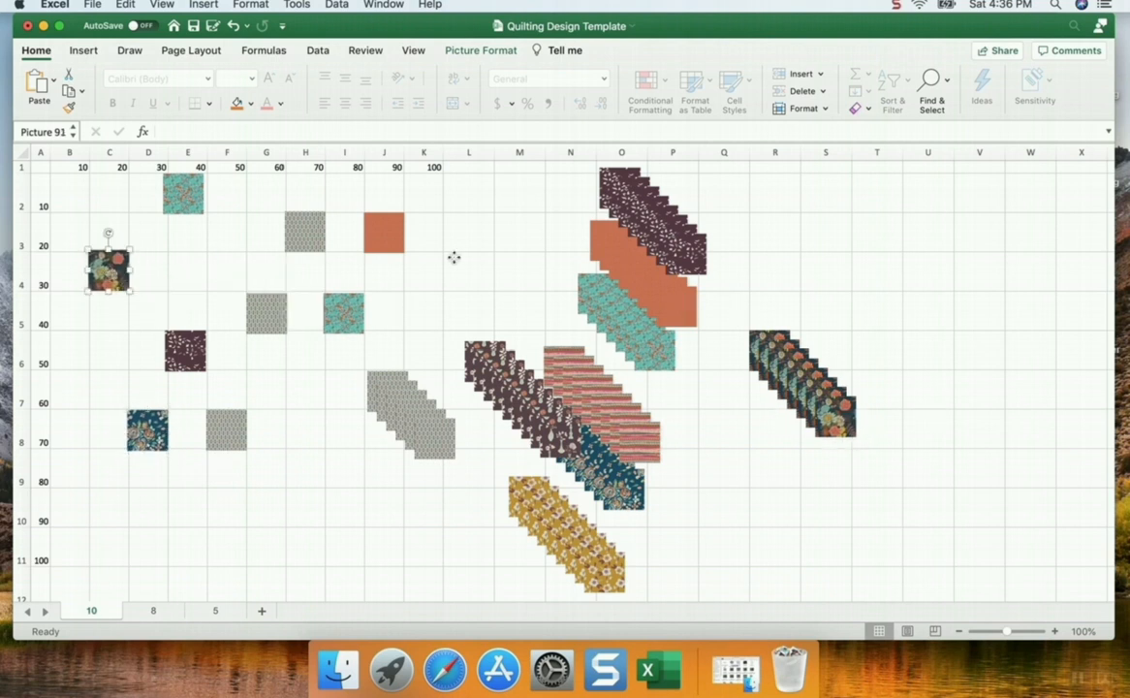
left_click_drag(676, 306, 235, 267)
left_click_drag(577, 448, 151, 347)
Continue filling the grid, with orange in H7, stripes in H9, blue floral in E10 and I9, and maroon in J2
left_click_drag(670, 299, 308, 391)
left_click_drag(656, 433, 321, 464)
left_click_drag(557, 451, 351, 527)
left_click_drag(352, 526, 188, 519)
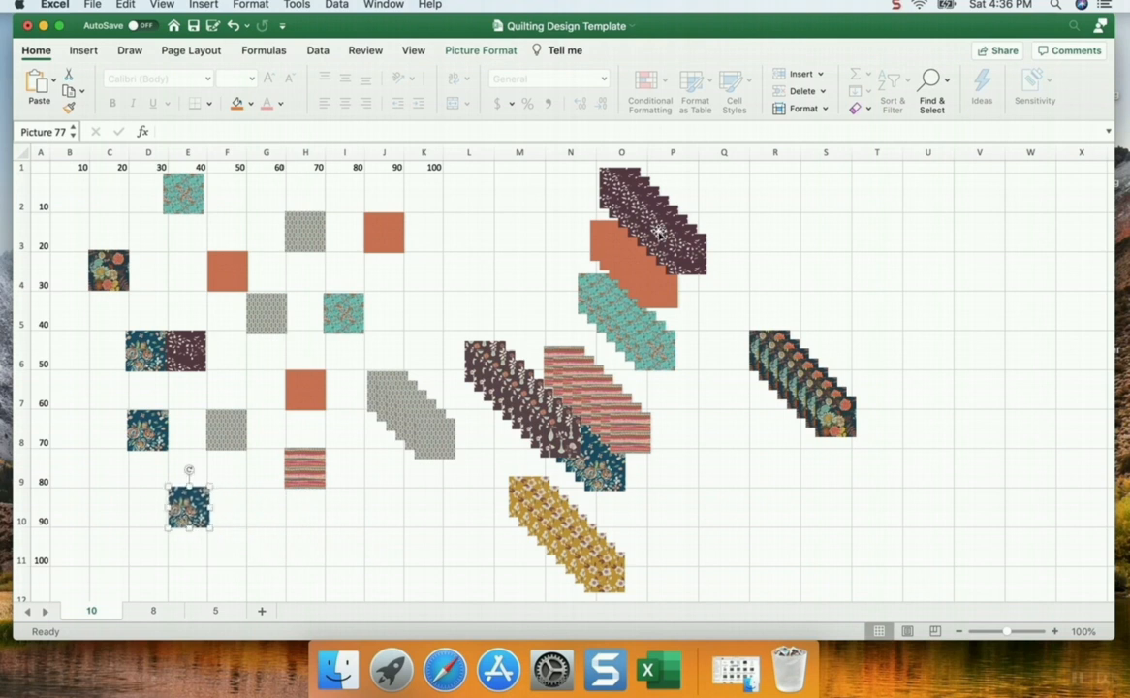
left_click_drag(693, 244, 388, 181)
left_click_drag(639, 306, 285, 293)
left_click_drag(613, 475, 351, 467)
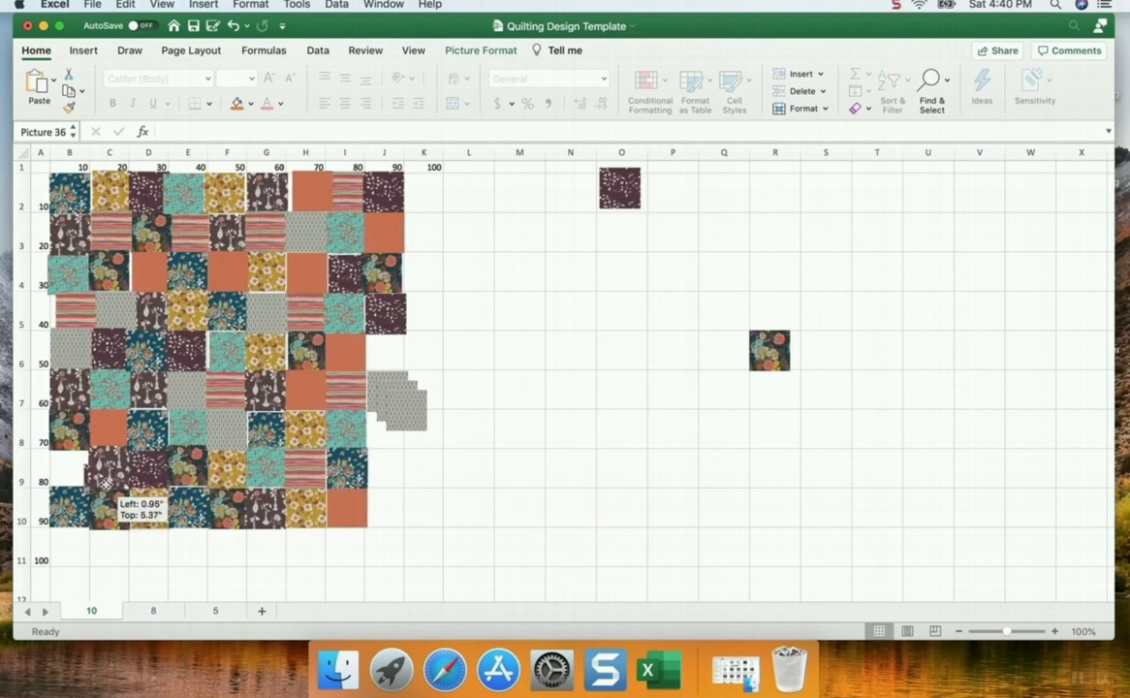
Fill the grid gaps with maroon swatches in B9 and J10, gray in J6 and J9, and the dark autumn floral in J8
left_click_drag(106, 475, 70, 468)
left_click_drag(415, 405, 504, 437)
left_click(399, 395)
left_click_drag(396, 397, 389, 351)
left_click_drag(396, 395, 392, 467)
left_click_drag(754, 355, 372, 432)
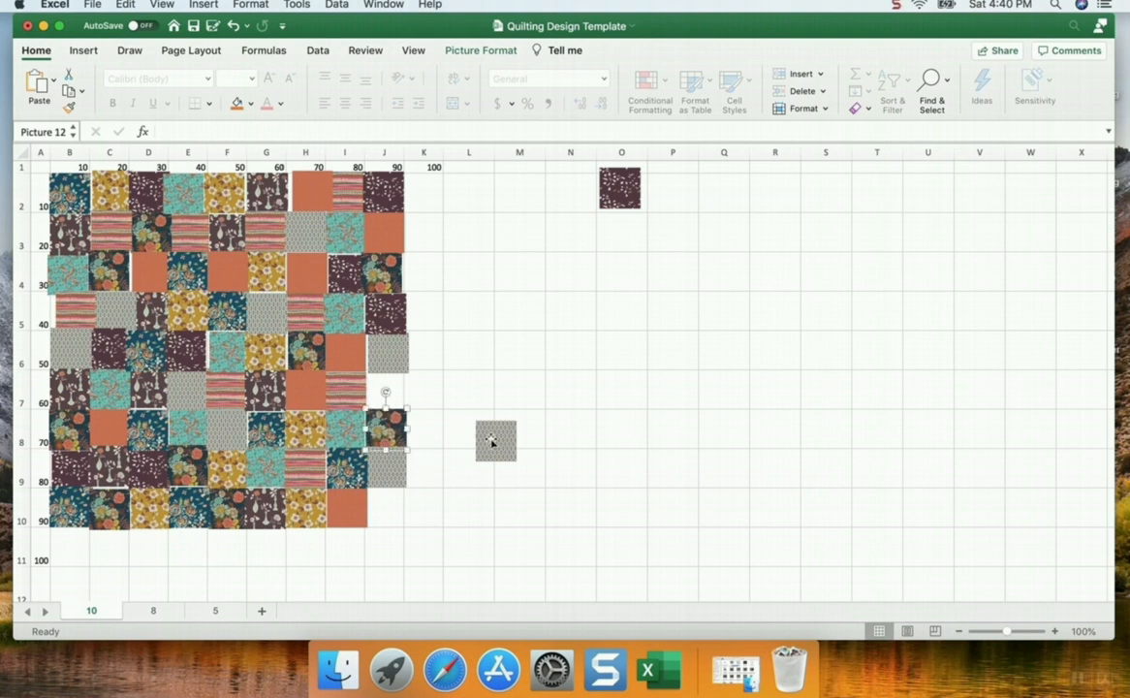
left_click_drag(616, 184, 389, 499)
Copy the blue floral swatch from G8 and paste it into the empty square at J7
left_click(274, 427)
right_click(274, 426)
left_click(328, 375)
key("super+v")
right_click(373, 341)
left_click(444, 391)
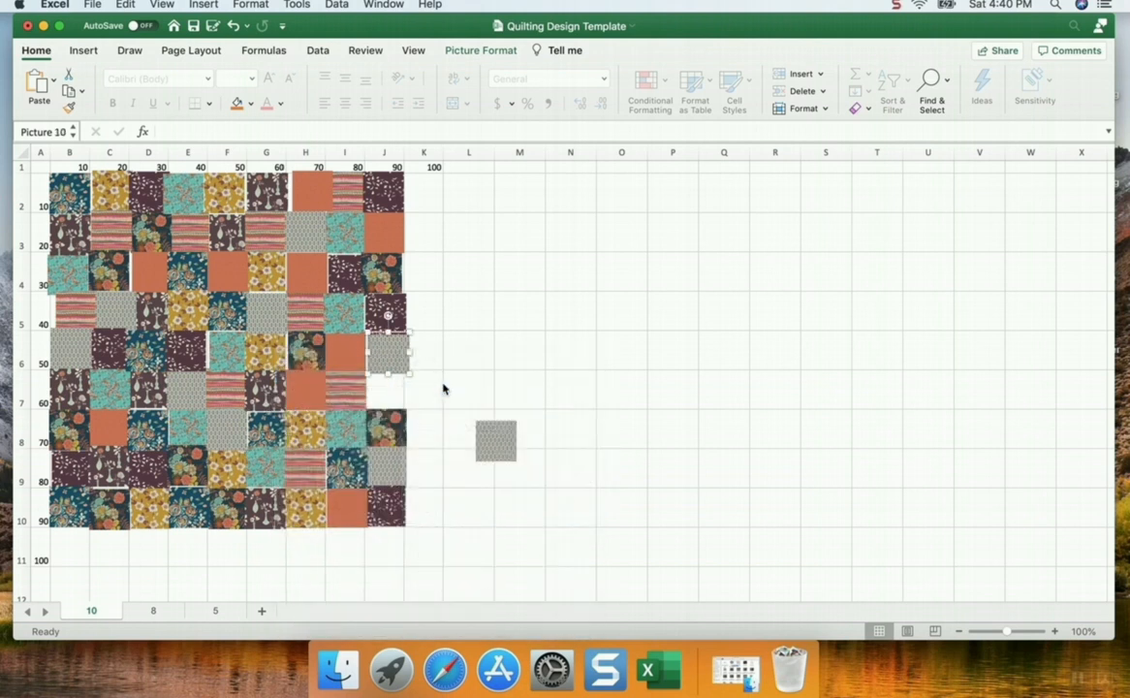
left_click_drag(431, 375, 429, 402)
Delete the spare gray swatch lying outside the grid near L8
left_click(566, 351)
left_click(504, 434)
key("Delete")
left_click(581, 423)
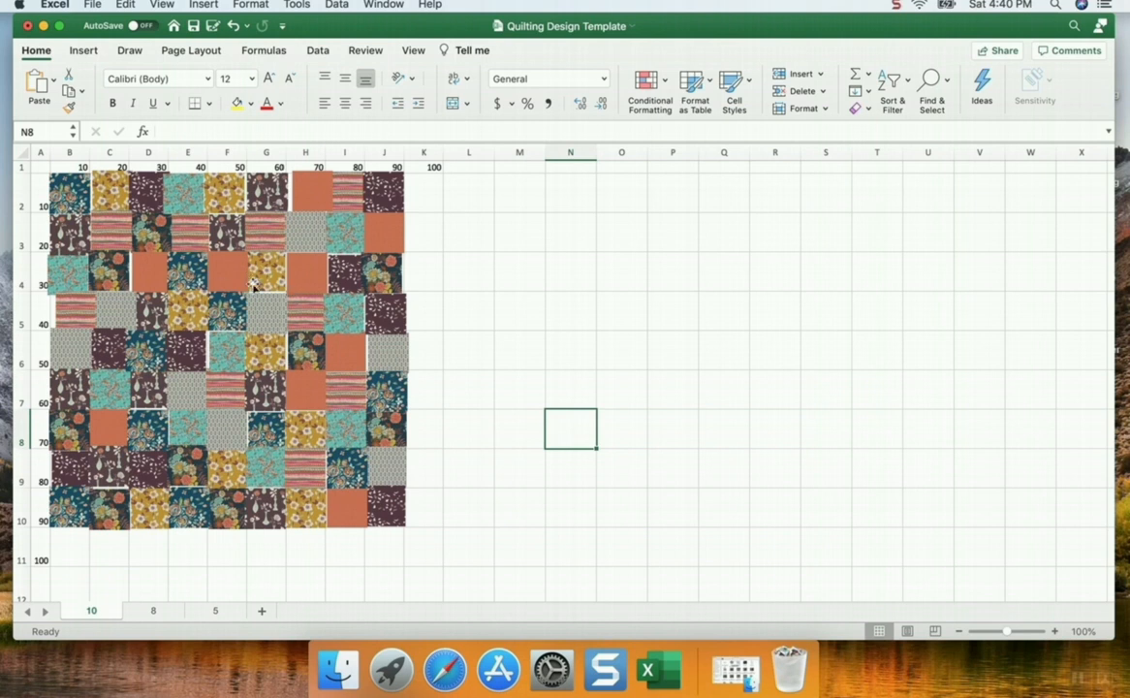
Nudge the blue floral swatch in B2 and the mustard floral swatch in C2 into line with their cells
left_click(63, 188)
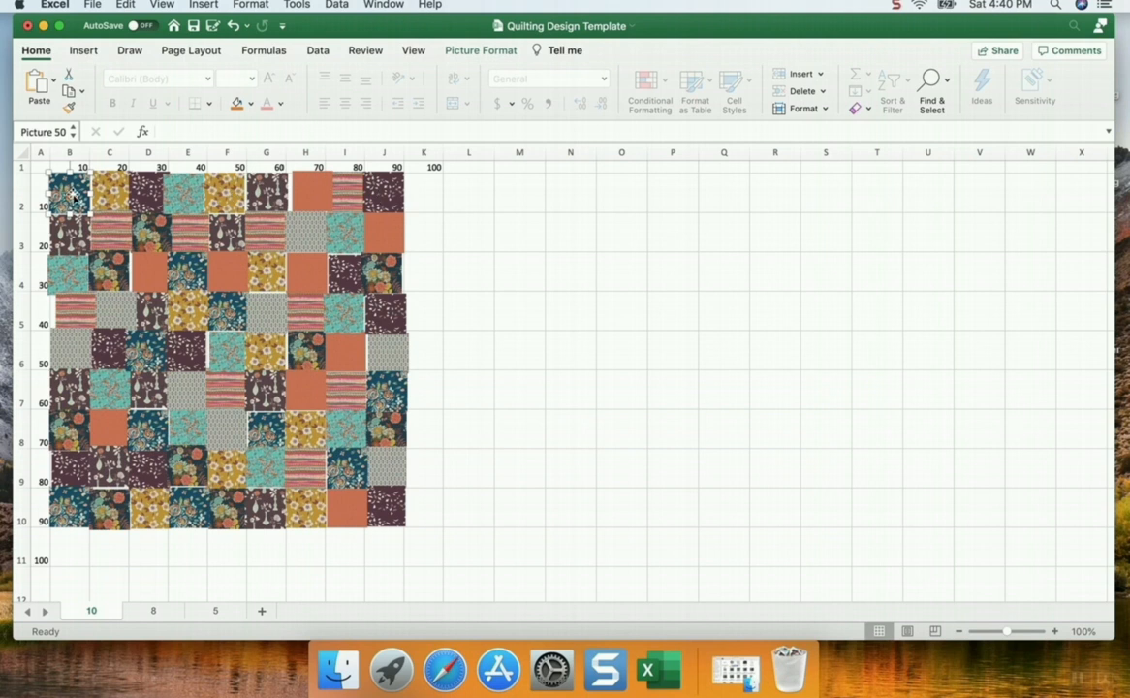
left_click(520, 271)
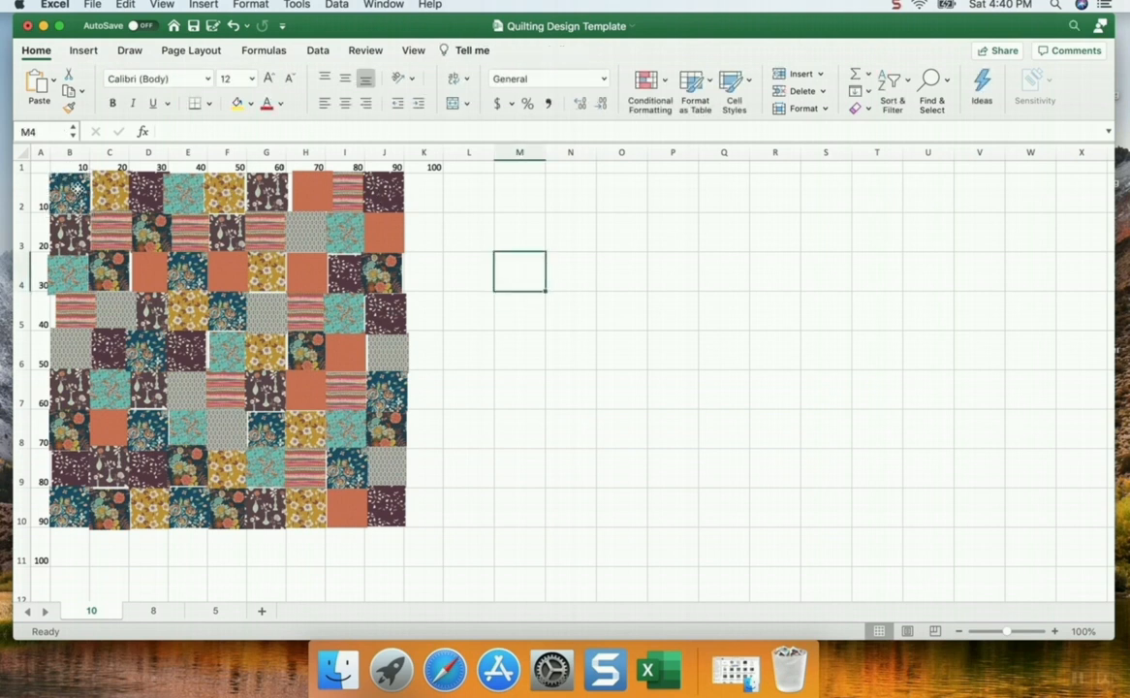
left_click(74, 187)
left_click_drag(73, 188, 80, 187)
left_click(118, 192)
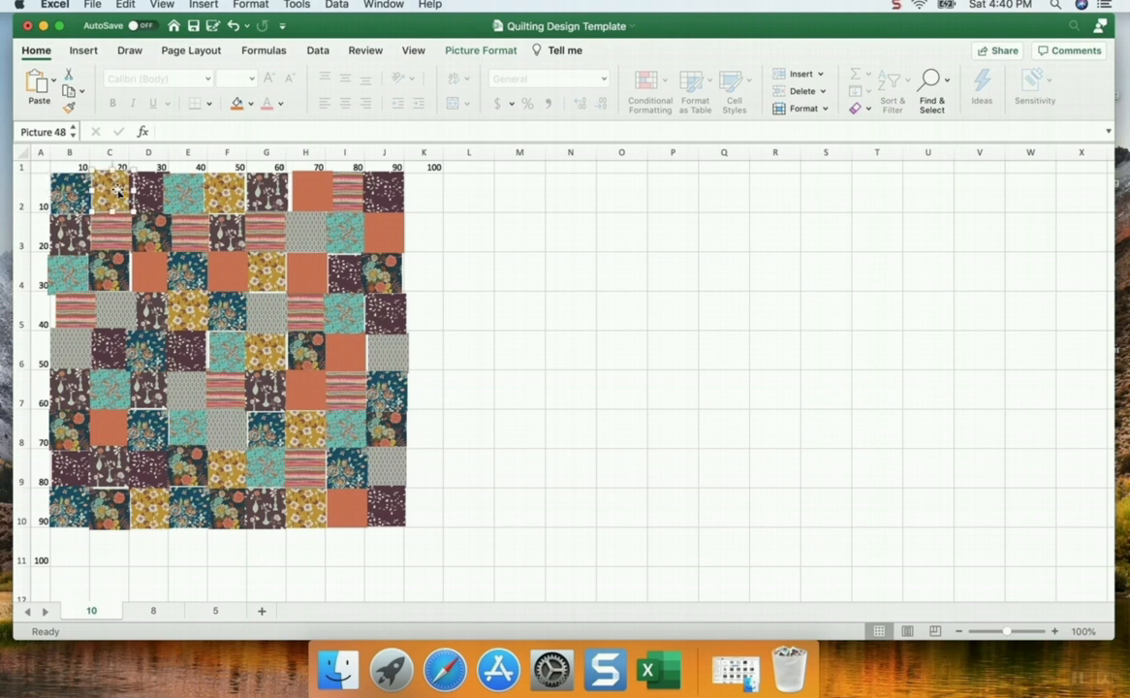
left_click_drag(118, 190, 118, 190)
left_click(148, 185)
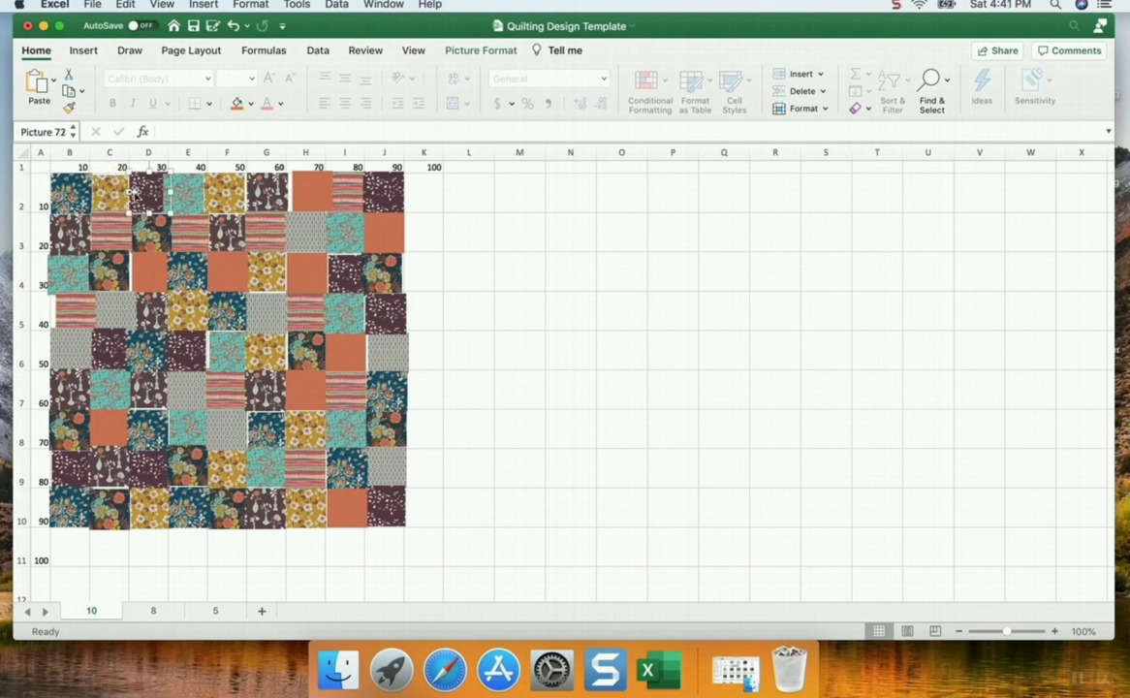
Select all nine fabric swatches in row 2, from B2 to J2, and align their bottom edges
left_click(83, 193)
left_click(111, 192, "shift")
left_click(150, 194, "shift")
left_click(178, 195, "shift")
left_click(240, 184, "shift")
left_click(286, 180, "shift")
left_click(318, 184, "shift")
left_click(346, 189, "shift")
left_click(383, 195, "shift")
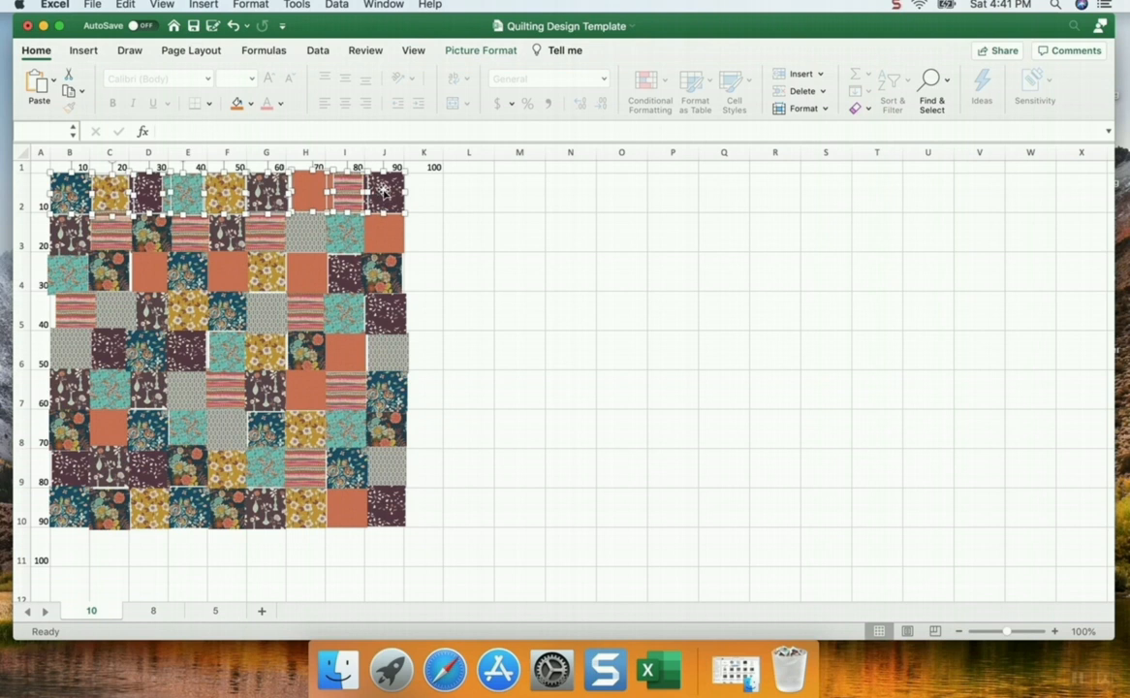
left_click(485, 50)
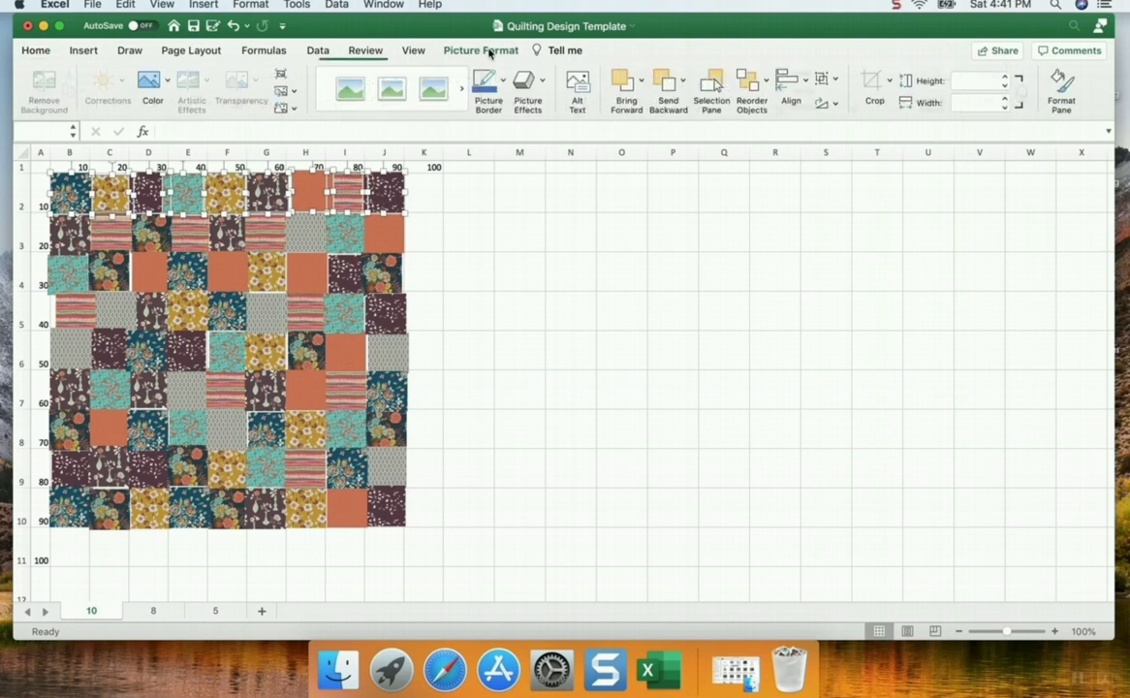
left_click(806, 87)
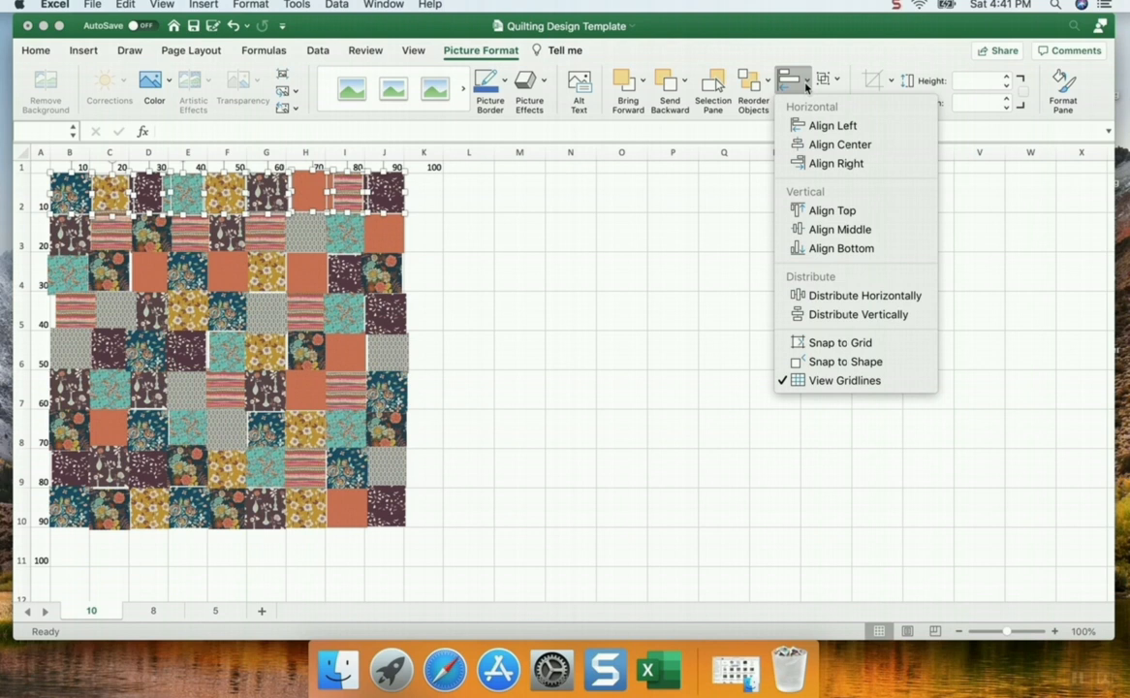
left_click(830, 247)
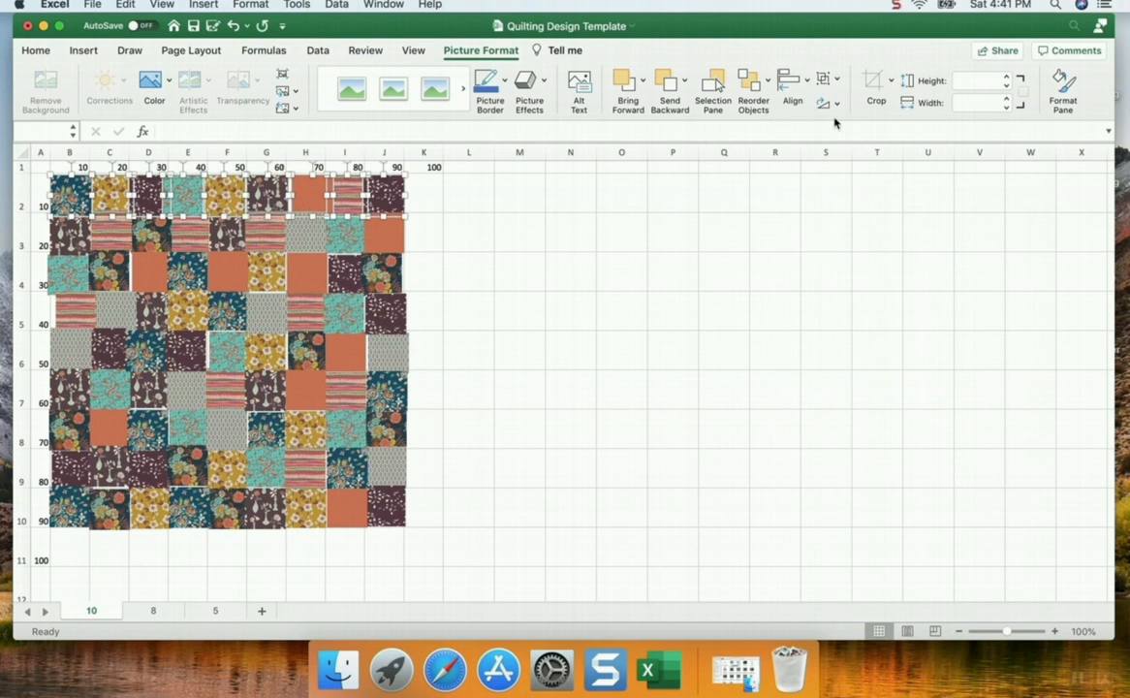
Distribute the nine selected swatches in row 2 horizontally, from B2 to J2
left_click(805, 86)
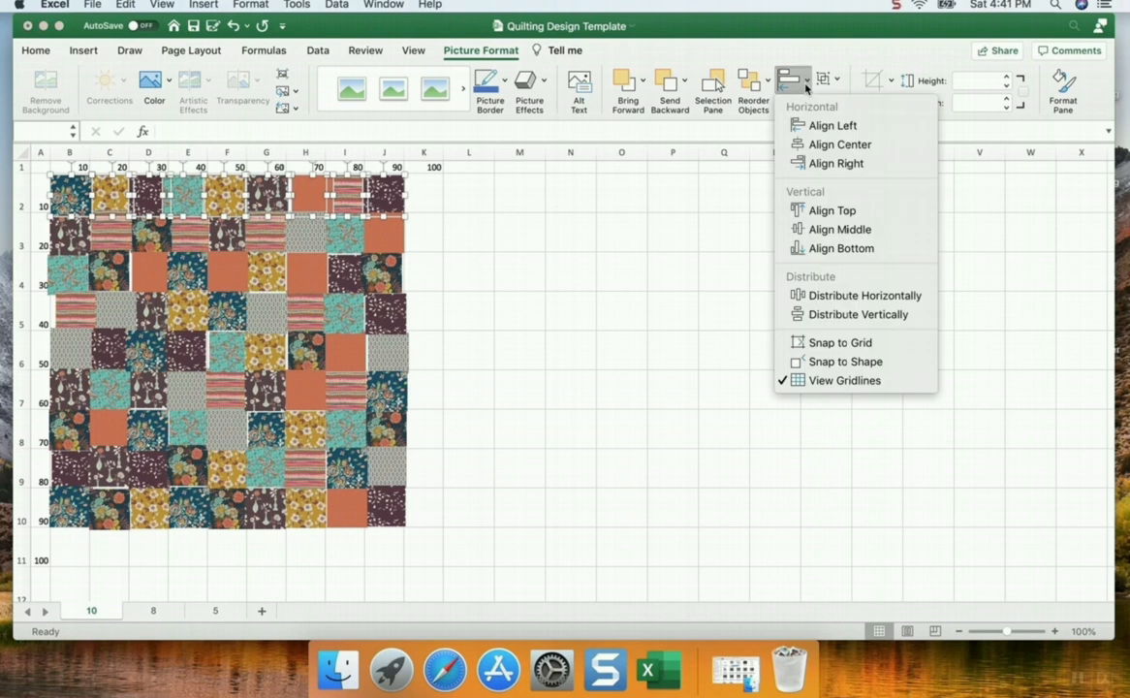
left_click(817, 299)
left_click(516, 274)
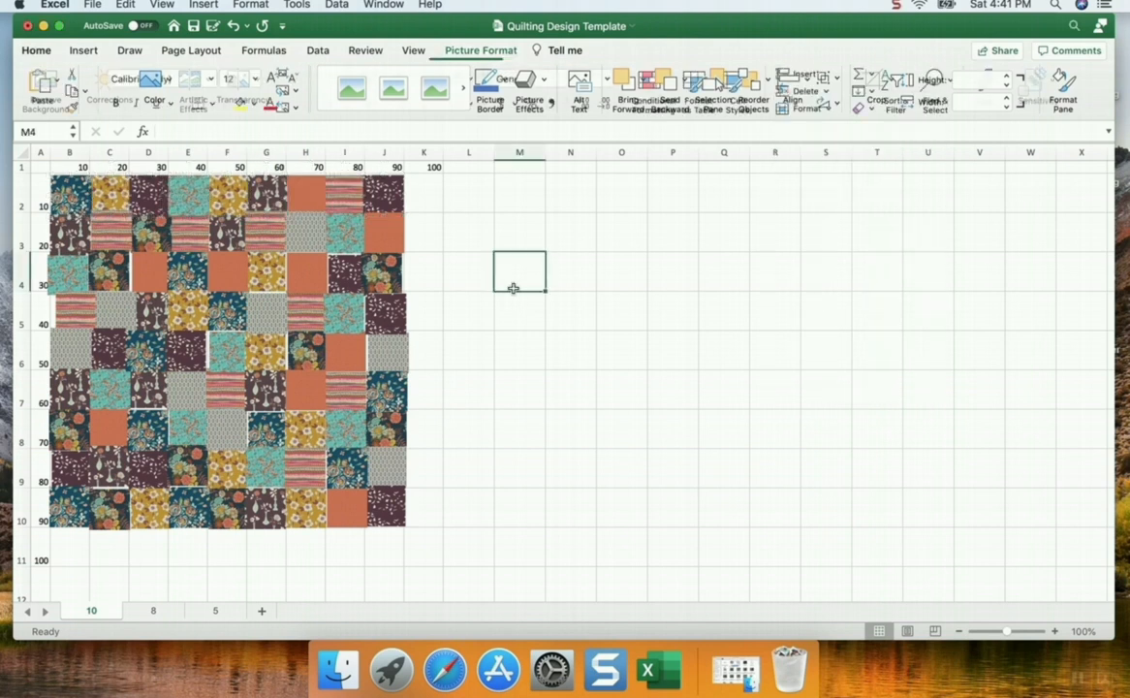
Nudge the striped swatch in C3 slightly down, level with the maroon tree-print swatch in B3
left_click(78, 233)
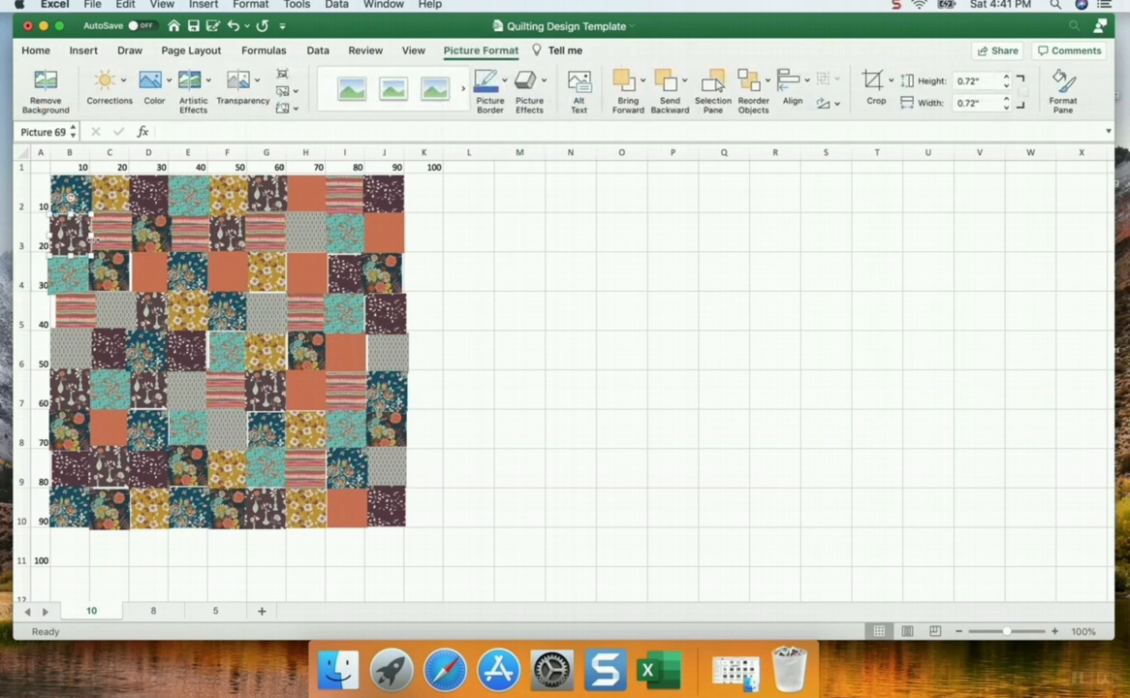
left_click(113, 234)
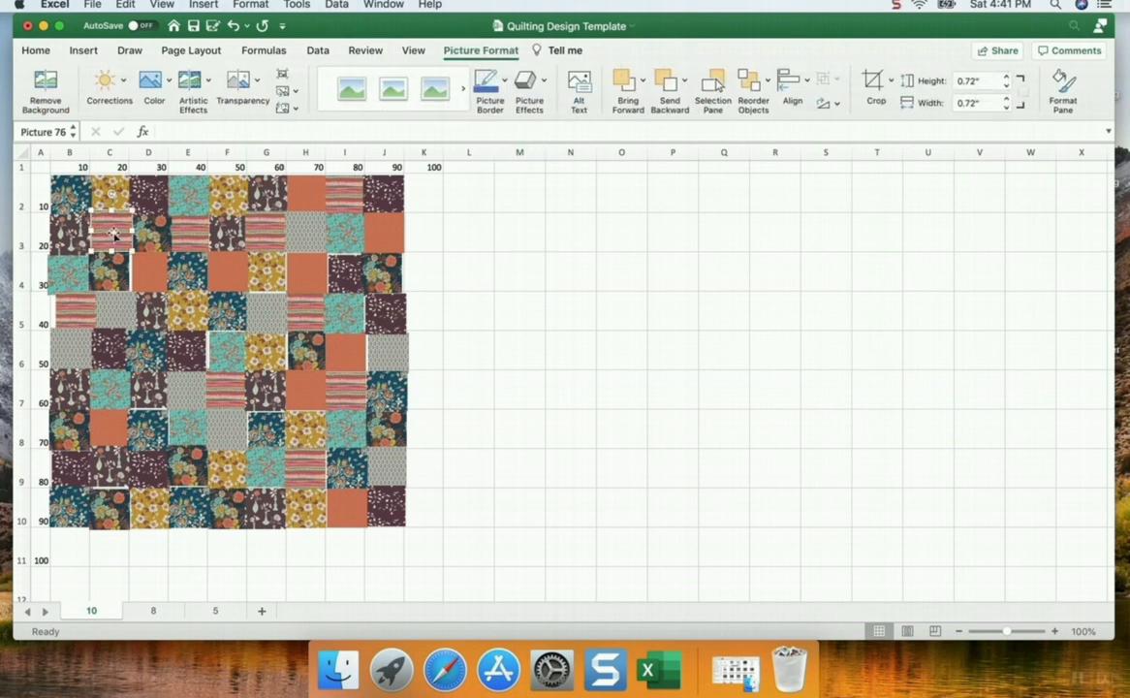
left_click_drag(113, 234, 113, 236)
left_click(73, 236)
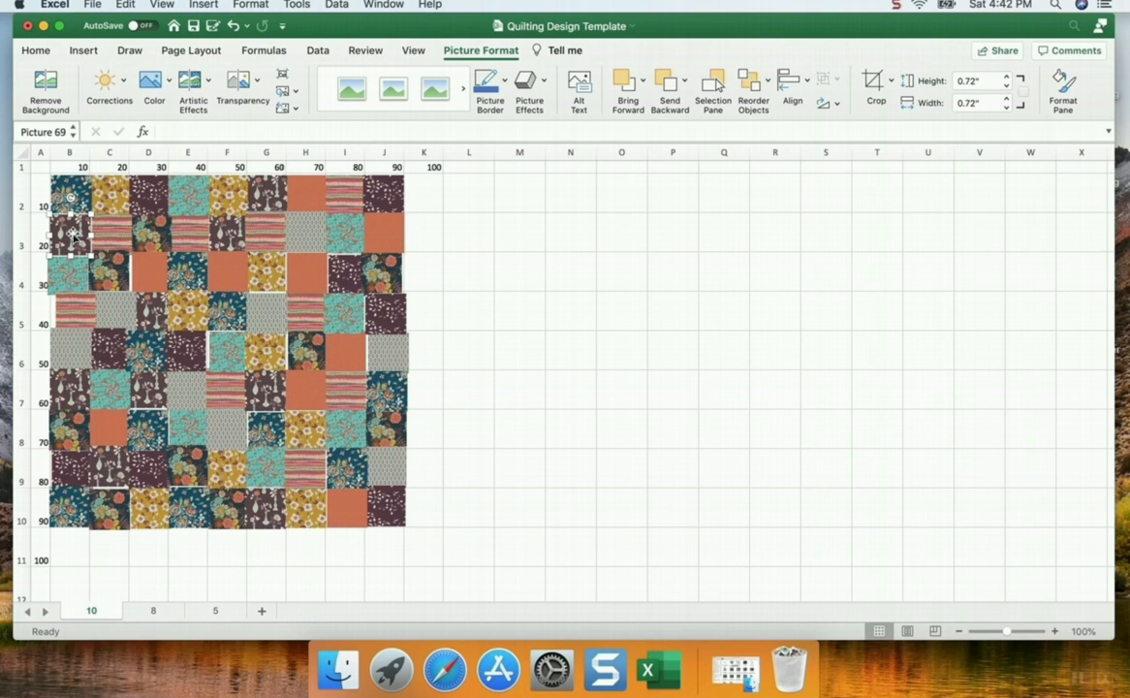
left_click(109, 238)
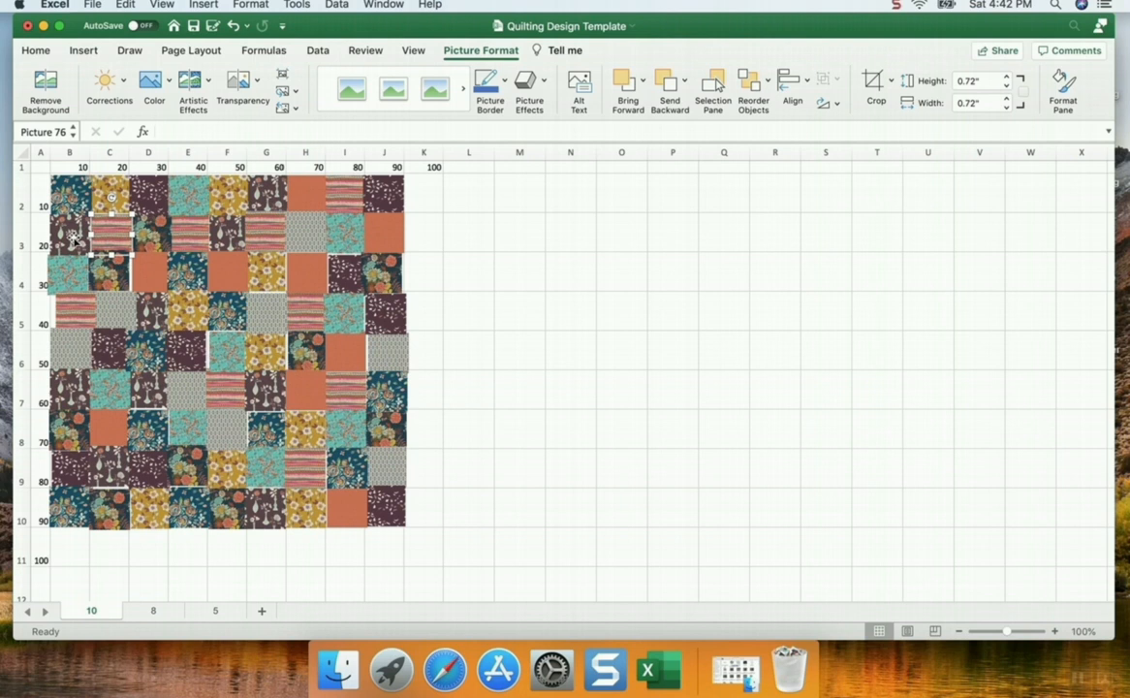
Select all nine fabric swatches in row 3, from B3 to J3, and align their bottom edges
left_click(76, 238)
left_click(111, 233, "shift")
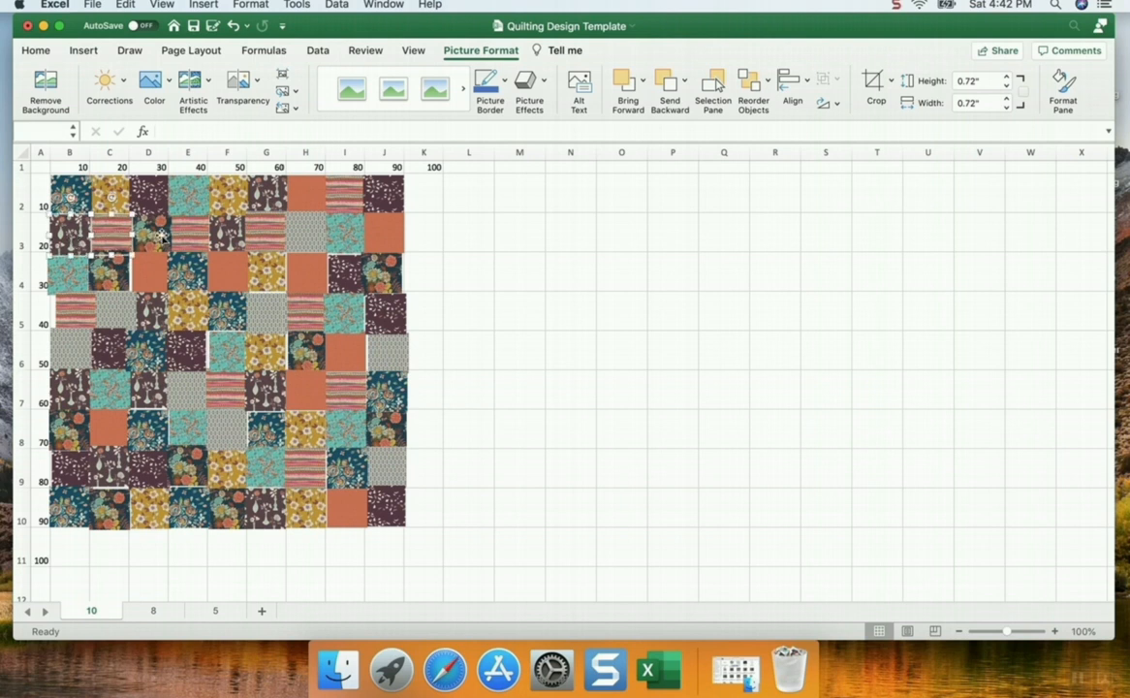
left_click(151, 232, "shift")
left_click(189, 232, "shift")
left_click(240, 215, "shift")
left_click(271, 217, "shift")
left_click(310, 214, "shift")
left_click(349, 218, "shift")
left_click(386, 238, "shift")
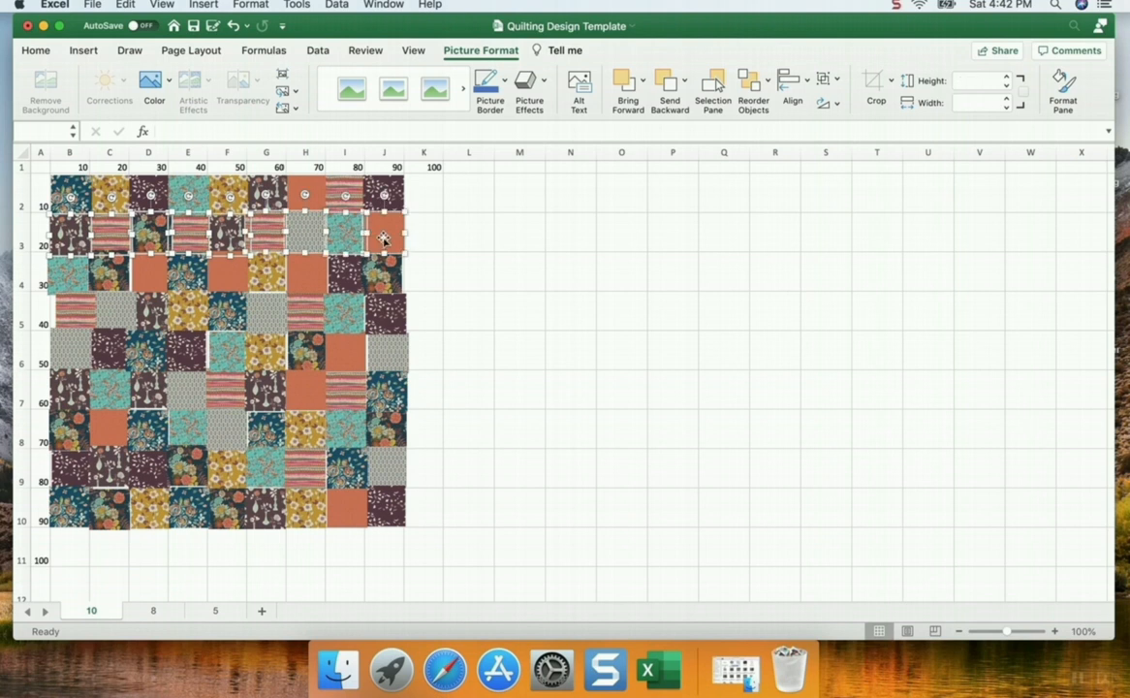
left_click(793, 98)
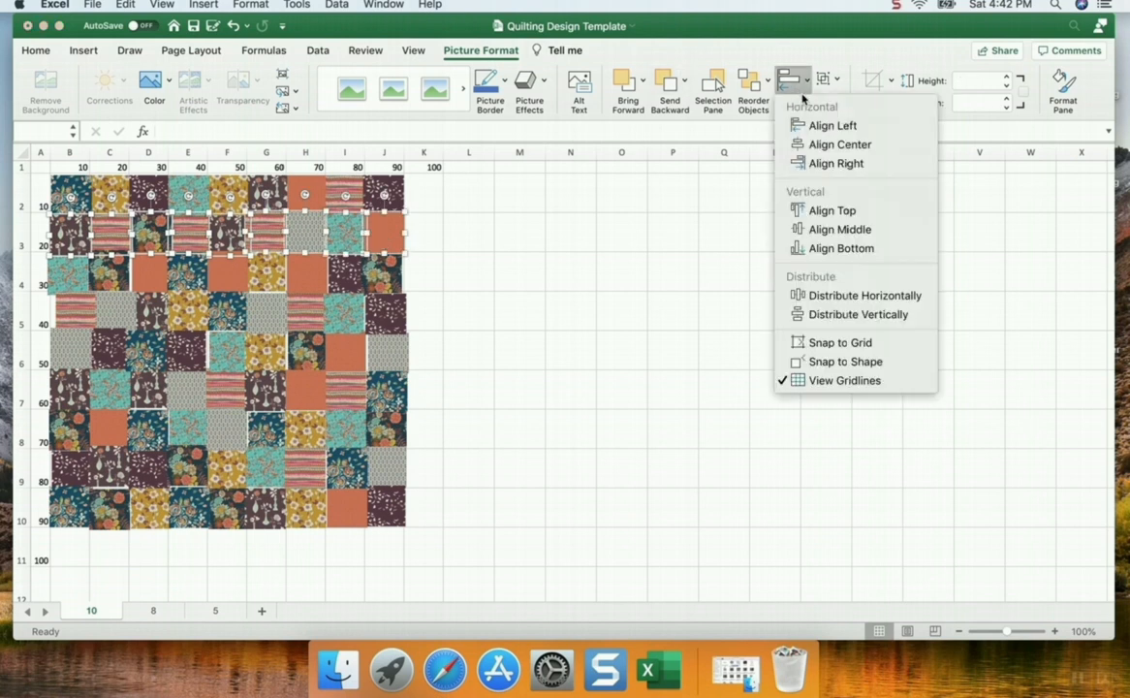
left_click(824, 250)
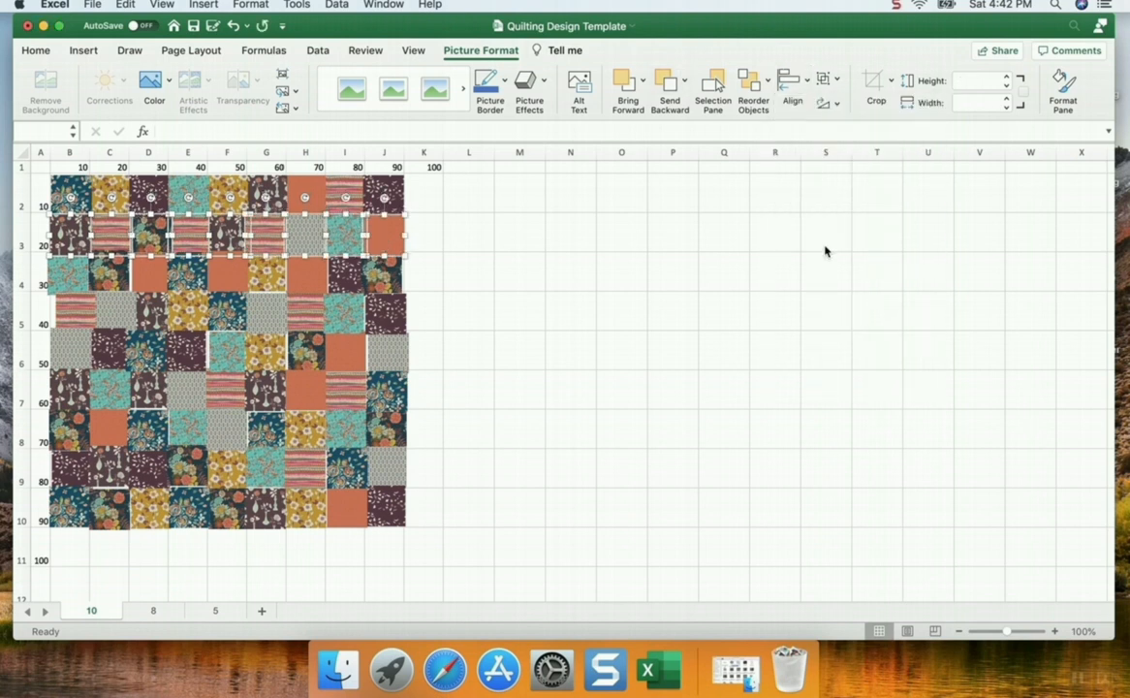
Distribute the nine selected swatches in row 3 horizontally, from B3 to J3
left_click(791, 81)
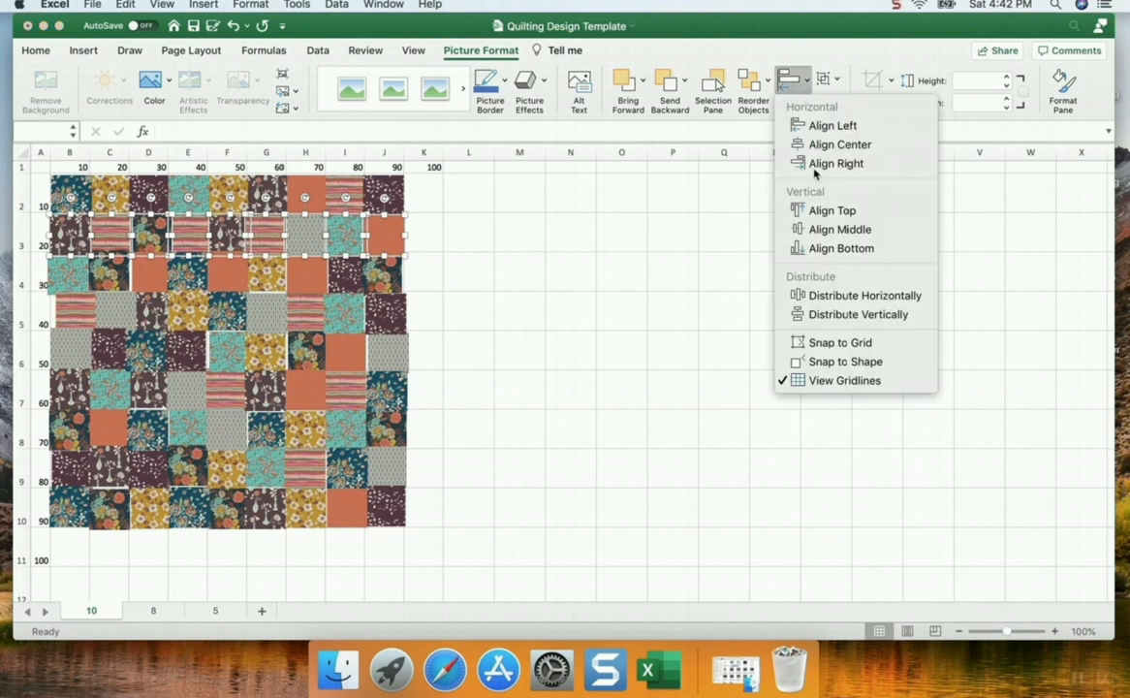
left_click(819, 295)
left_click(673, 301)
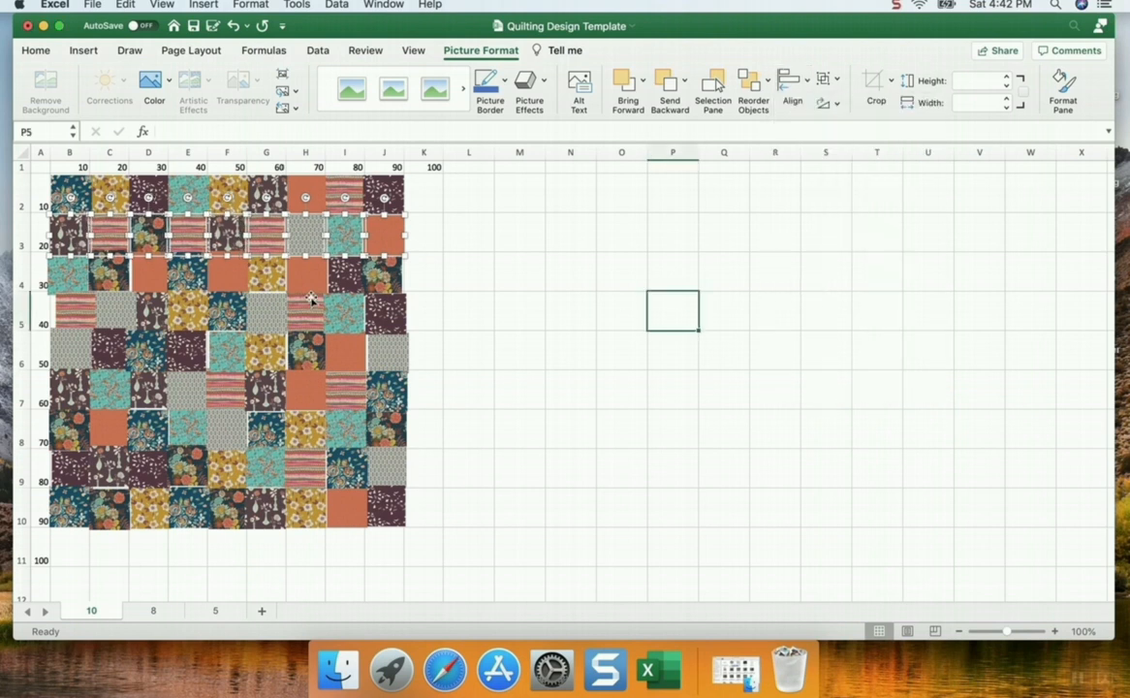
Select all nine fabric swatches in row 4, from B4 to J4, and align their bottom edges
left_click(60, 274)
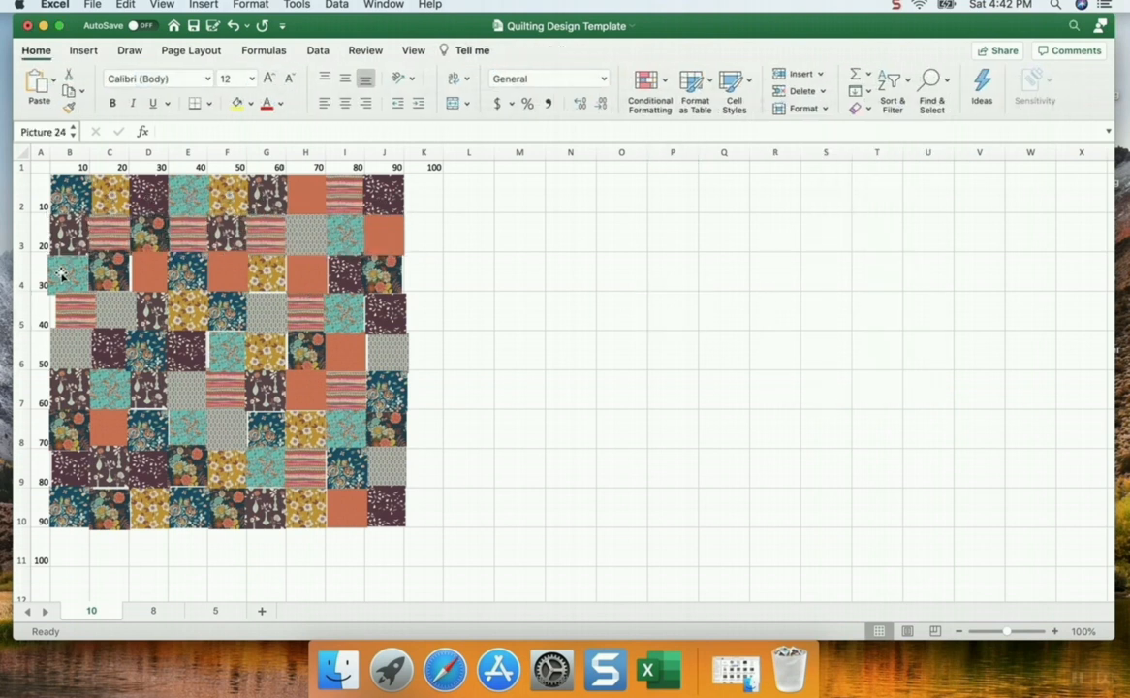
left_click(112, 274, "shift")
left_click(153, 276, "shift")
left_click(197, 278, "shift")
left_click(223, 254, "shift")
left_click(250, 254, "shift")
left_click(293, 256, "shift")
left_click(337, 272, "shift")
left_click(378, 266, "shift")
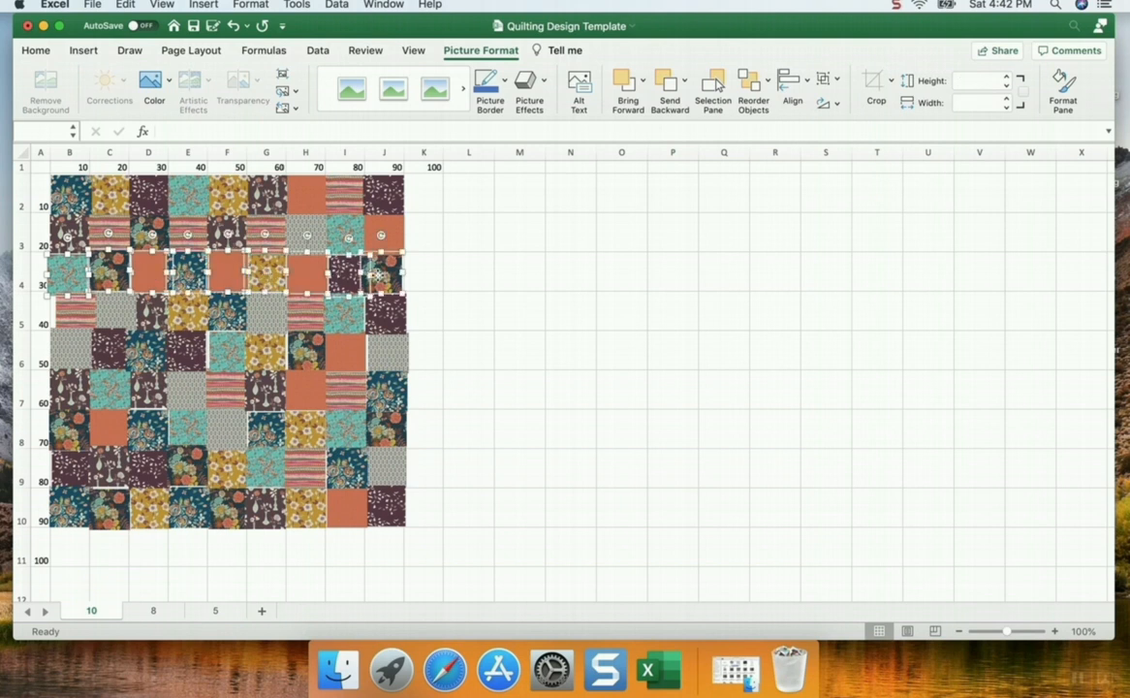
left_click(790, 81)
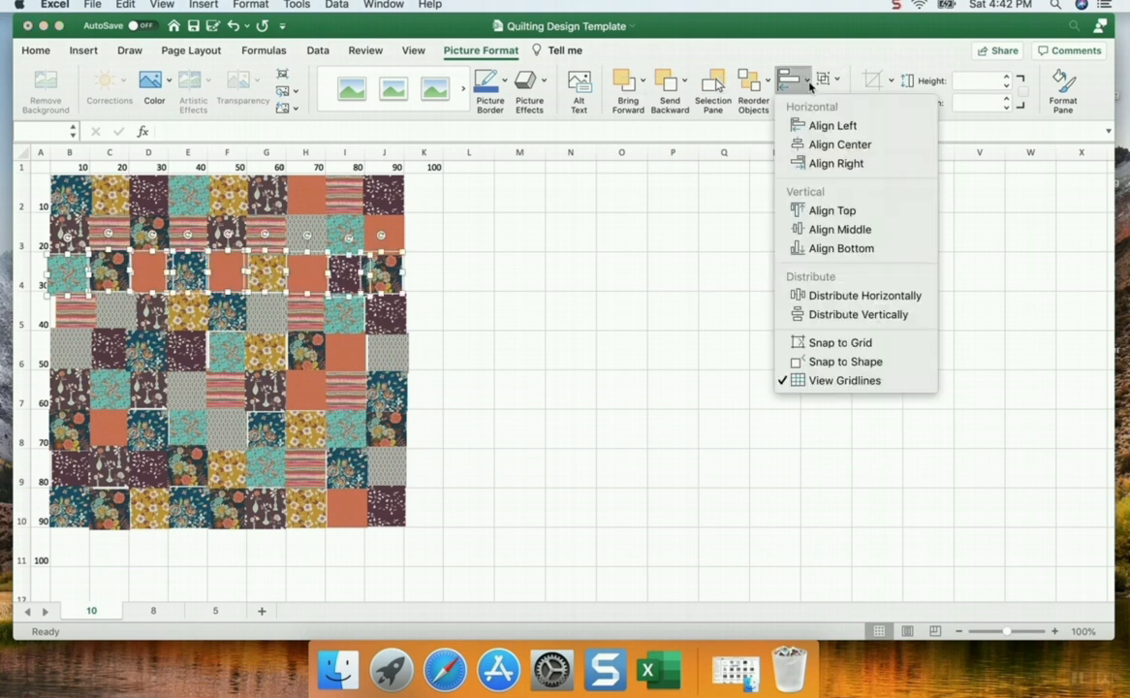
left_click(810, 228)
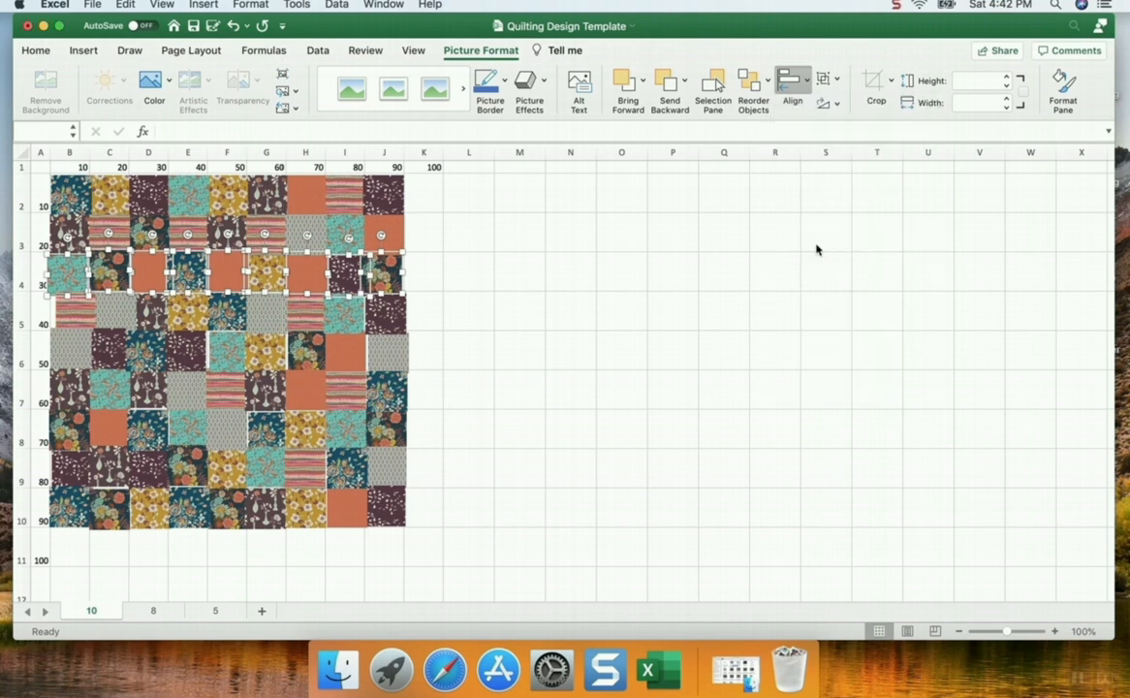
Distribute the nine selected swatches in row 4 horizontally and clear the selection
left_click(799, 93)
left_click(840, 299)
left_click(608, 294)
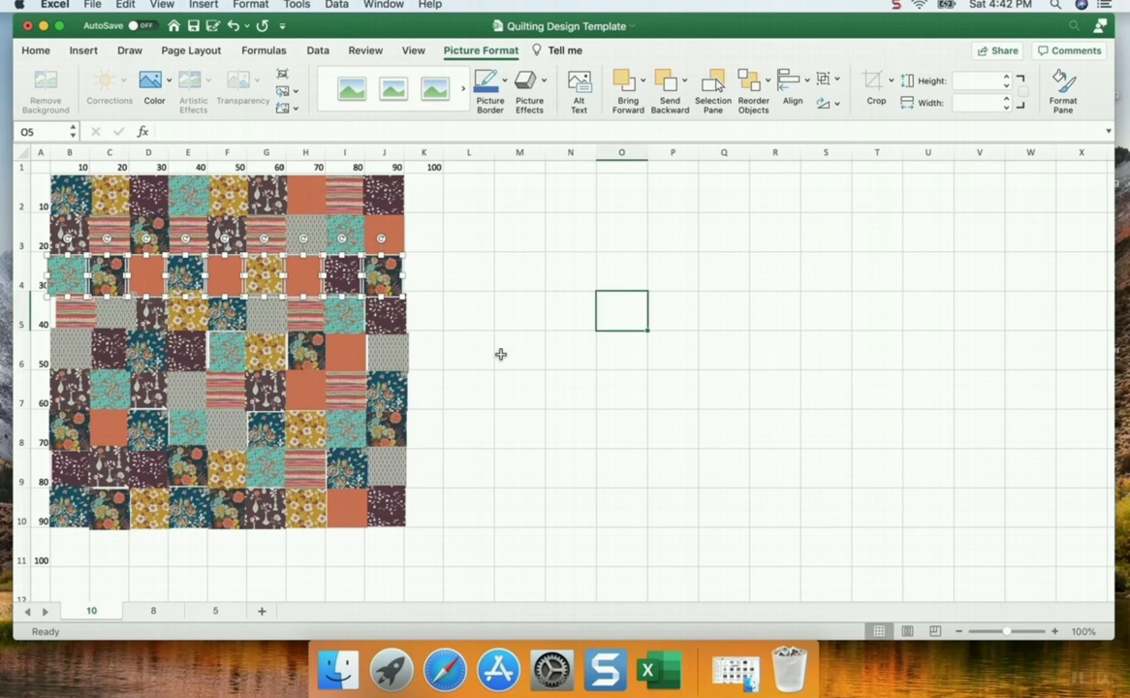
key("Escape")
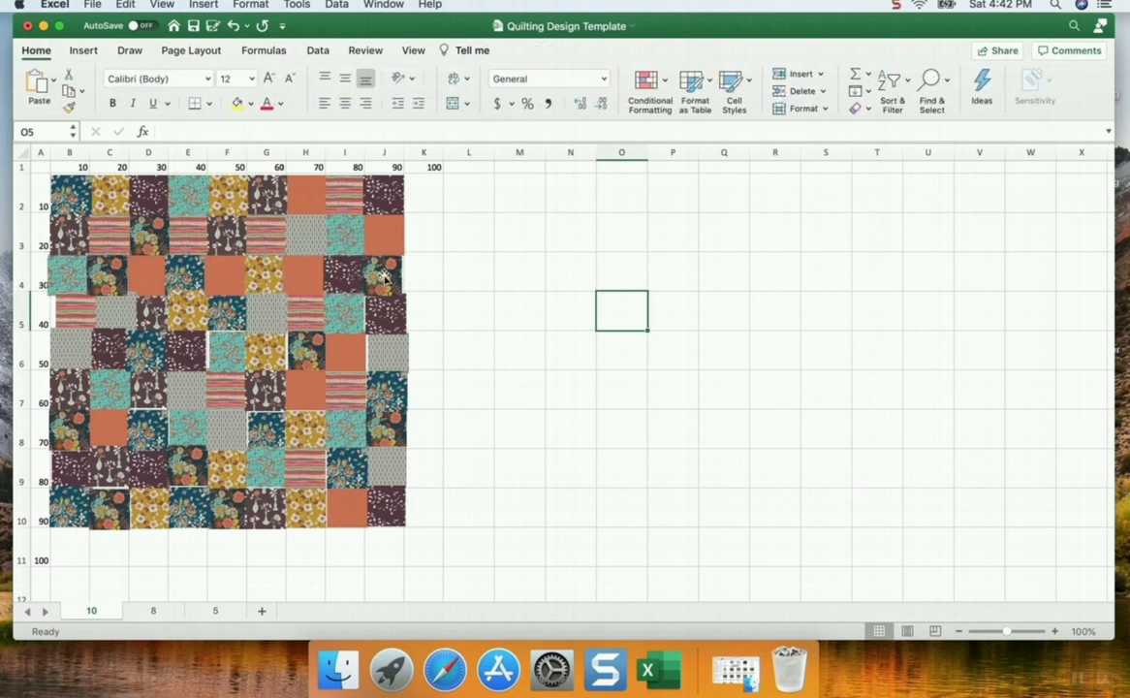
Nudge the dark floral swatch in J4 and the teal swatch in B4 slightly right, into line with the rows above
left_click(70, 266)
left_click(384, 278)
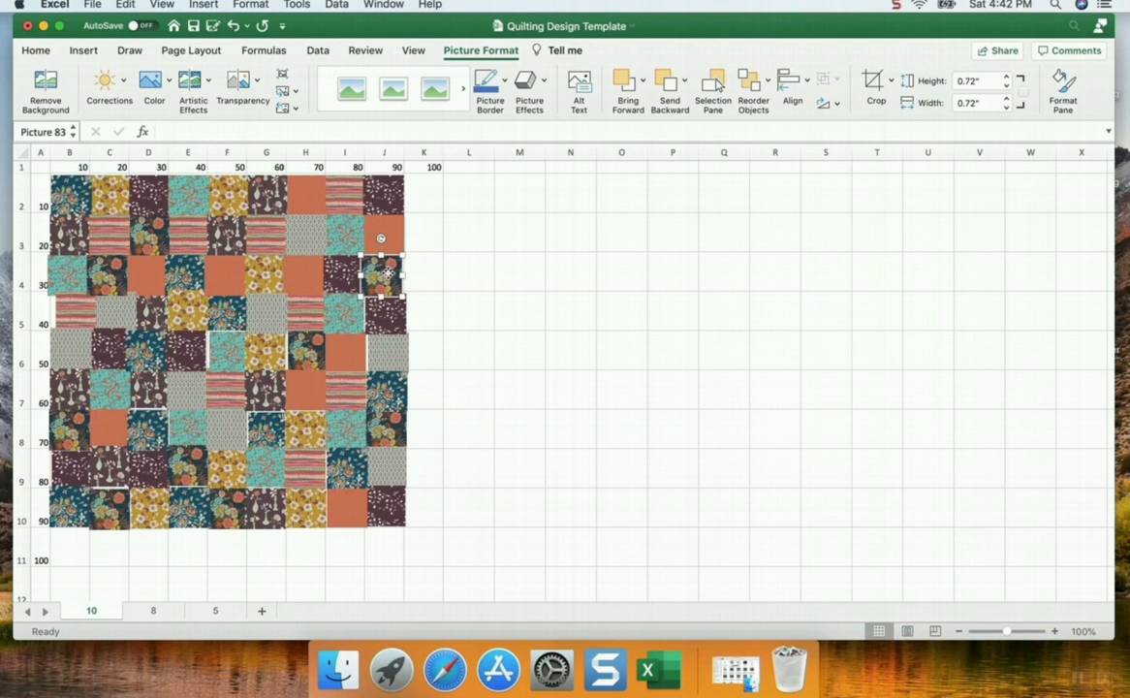
left_click_drag(389, 276, 389, 275)
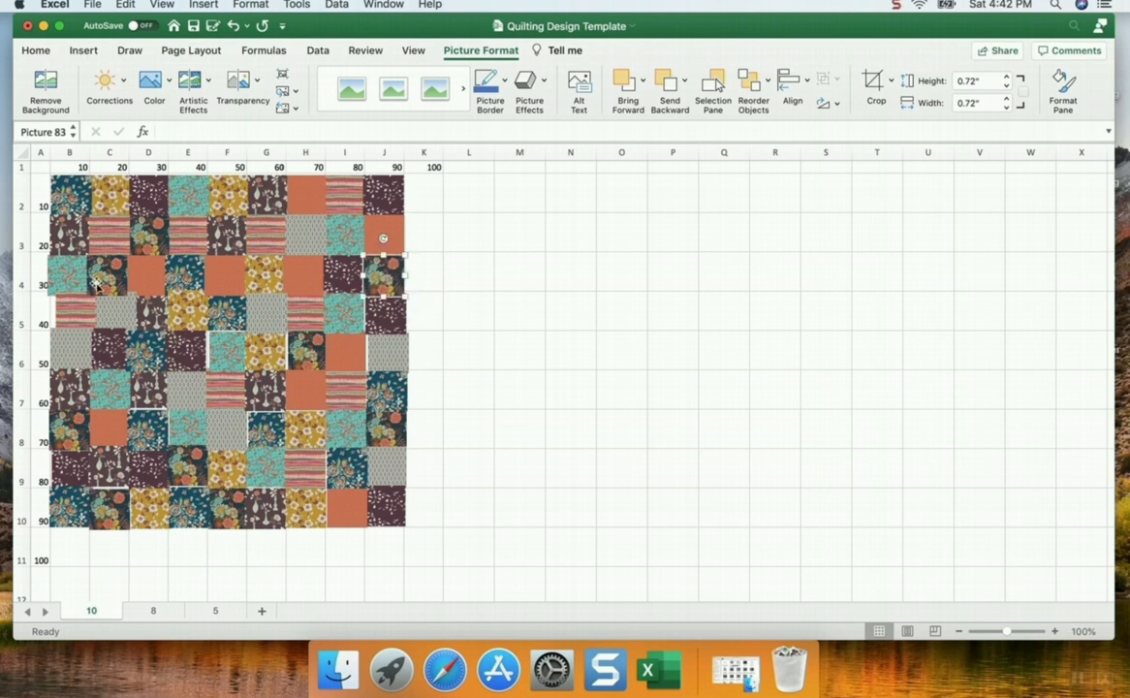
left_click(62, 276)
left_click_drag(64, 274, 68, 274)
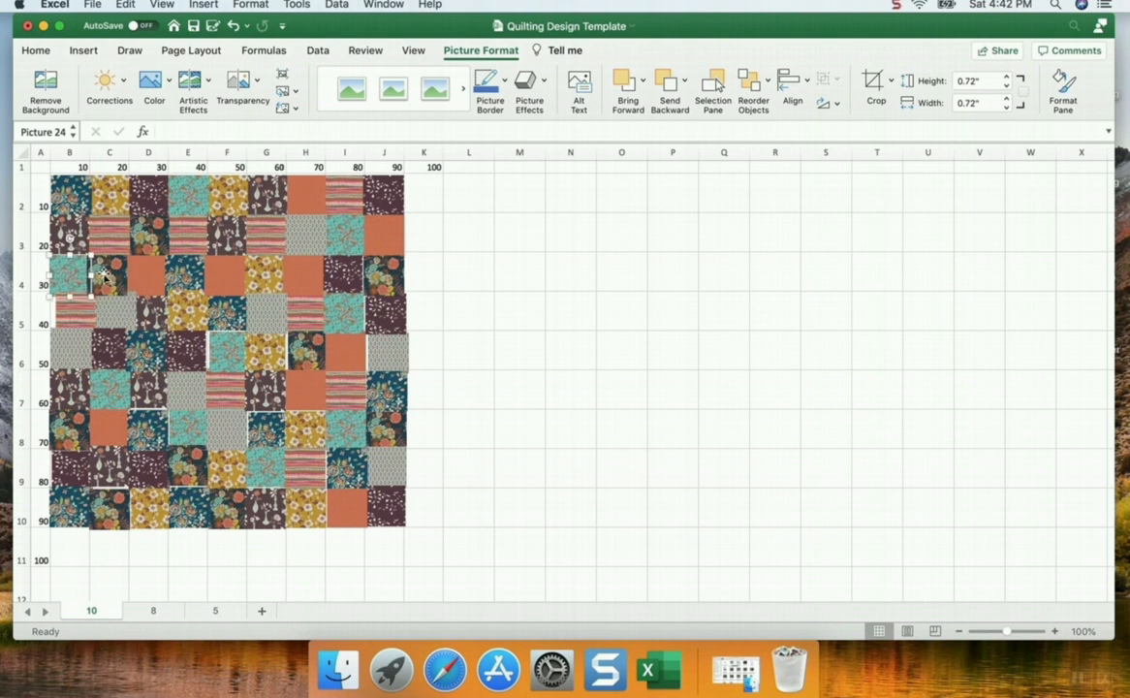
Reselect all nine swatches in row 4 and distribute them horizontally between the repositioned end swatches
left_click(108, 276, "shift")
left_click(147, 276, "shift")
left_click(186, 276, "shift")
left_click(224, 276, "shift")
left_click(264, 276, "shift")
left_click(305, 280, "shift")
left_click(342, 278, "shift")
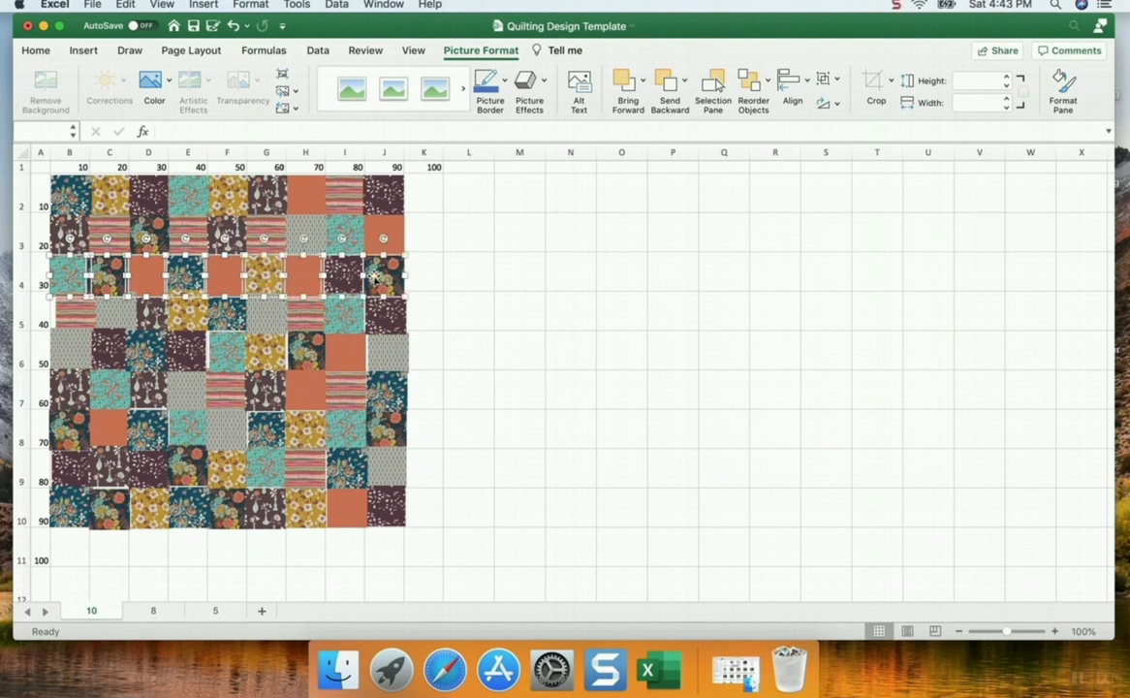
left_click(387, 275, "shift")
left_click(808, 85)
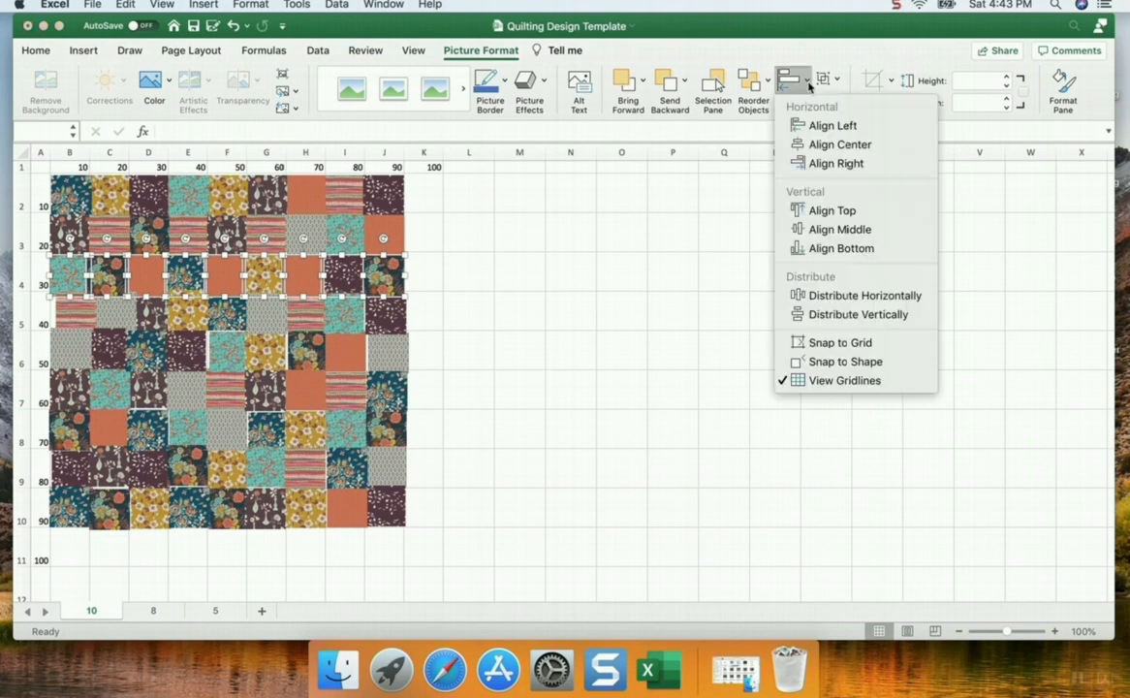
left_click(857, 296)
left_click(718, 278)
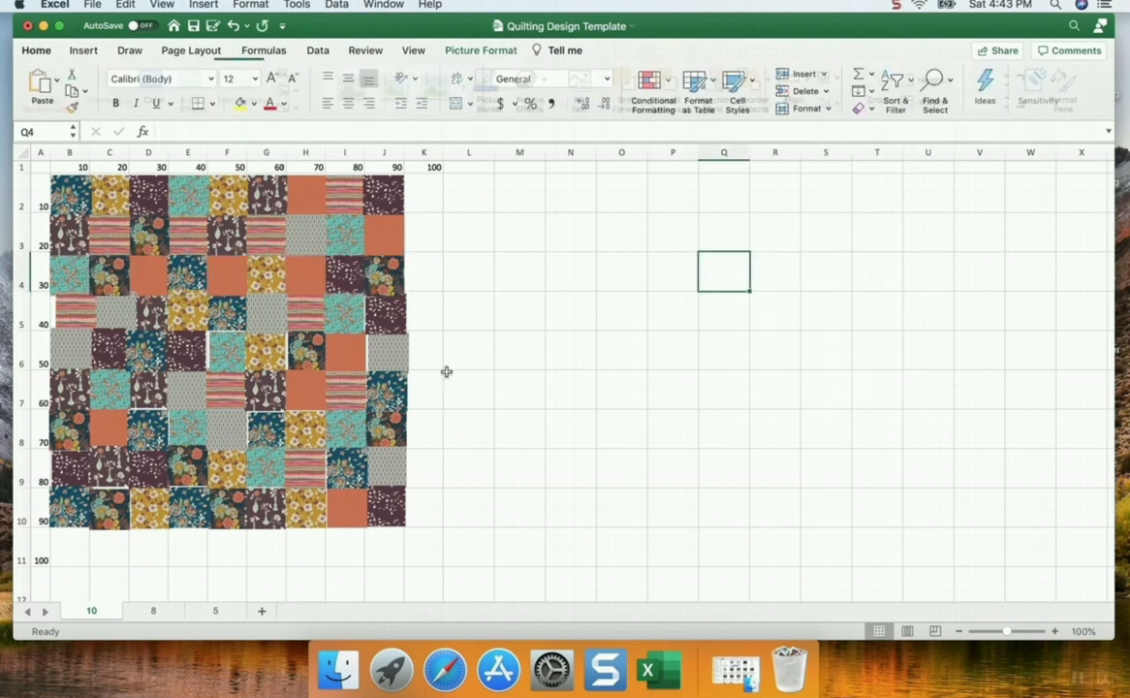
Nudge the striped swatch in B5 and the maroon swatch in J5 slightly left, into line with the swatches above
left_click(75, 311)
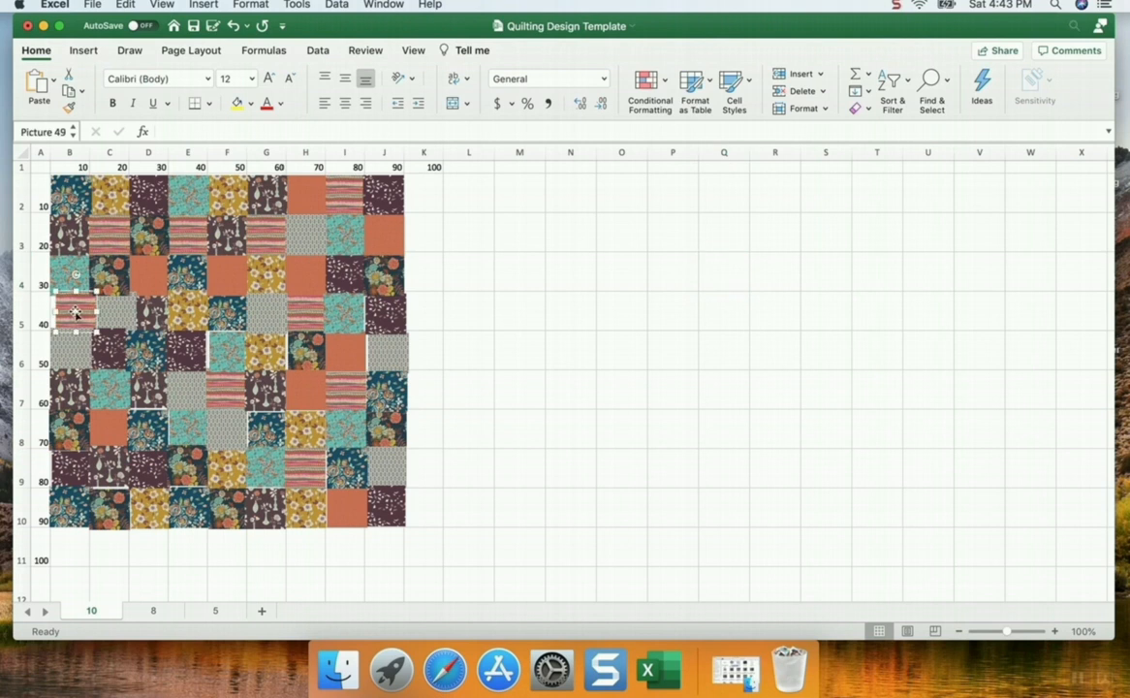
left_click_drag(74, 312, 70, 313)
left_click(392, 309)
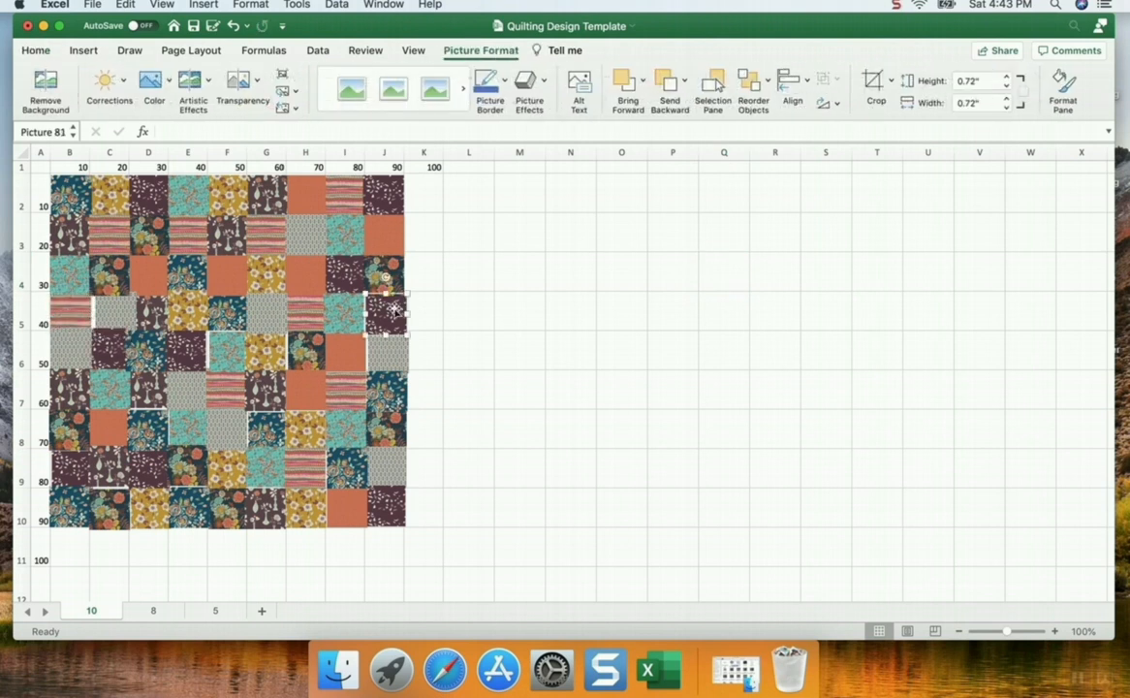
mouse_move(391, 309)
left_mouse_down()
mouse_move(380, 304)
mouse_move(393, 309)
left_mouse_up()
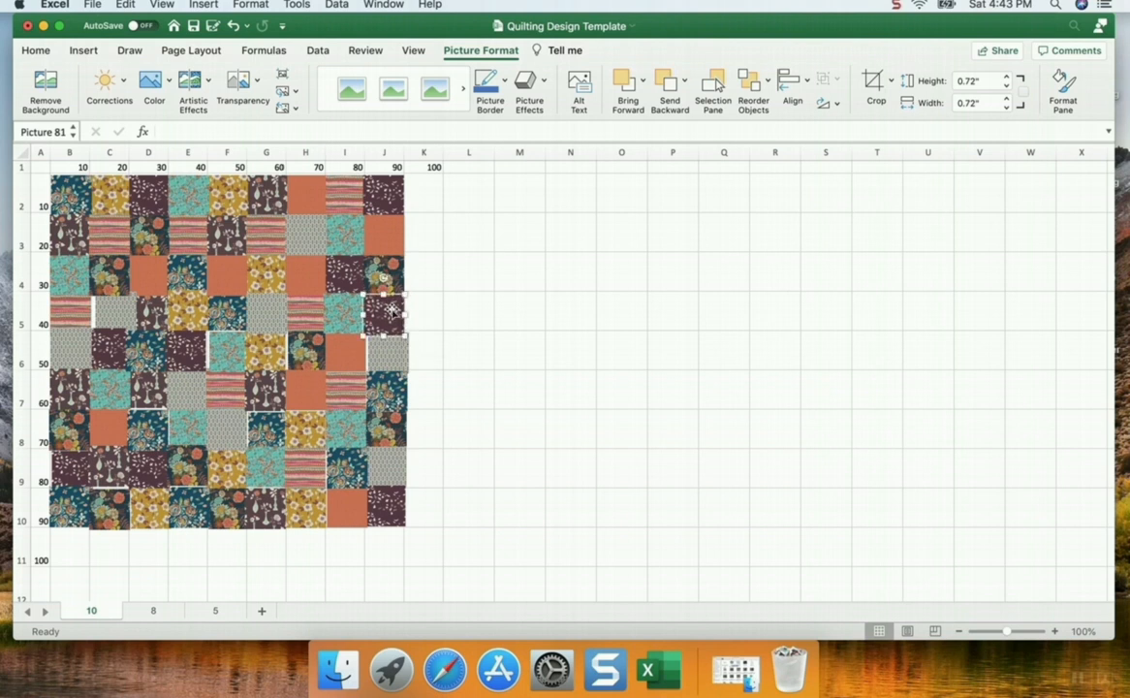
Align the right edges of the maroon swatch in J5 and the dark floral swatch in J4
left_click(383, 275, "shift")
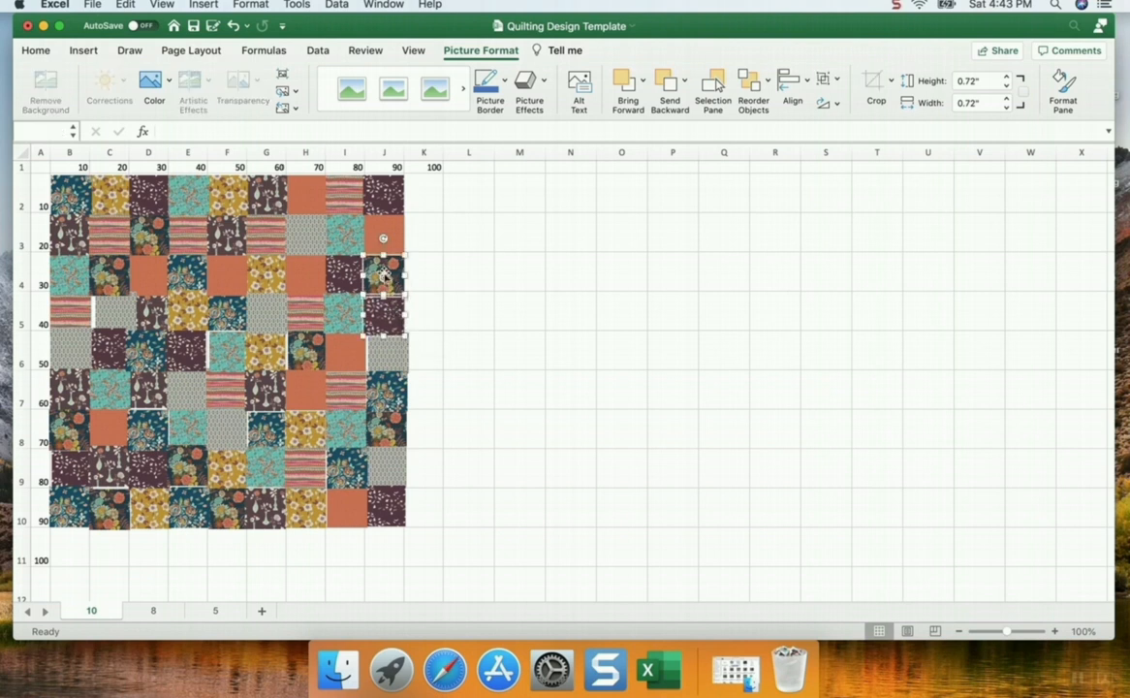
left_click(803, 88)
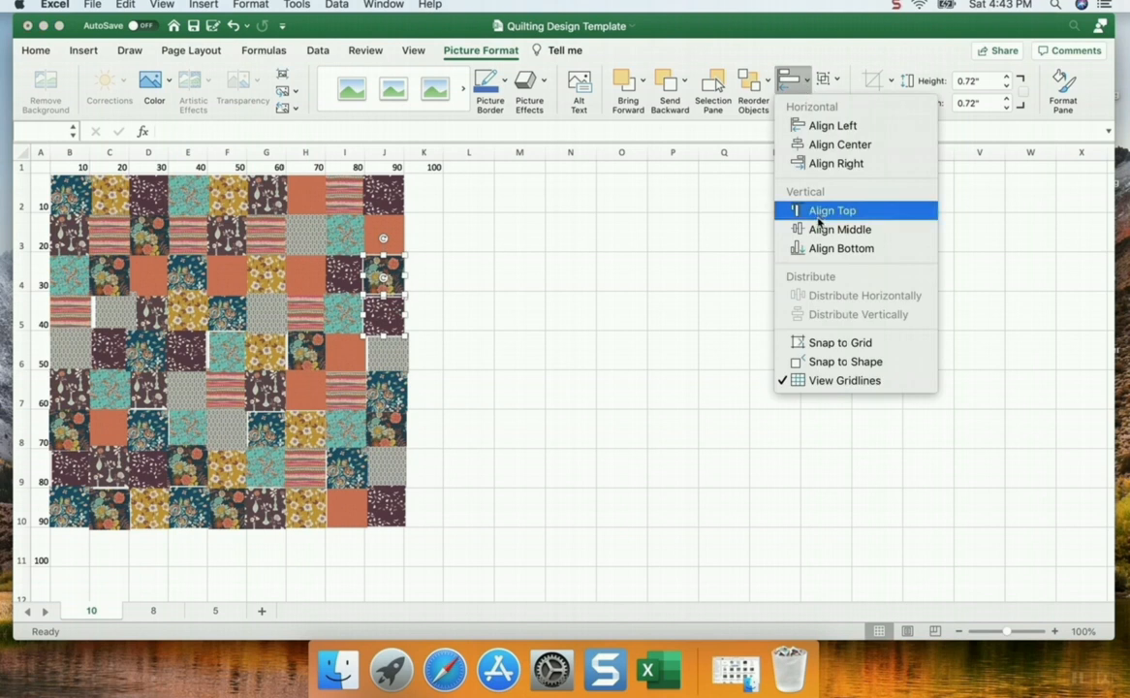
left_click(823, 165)
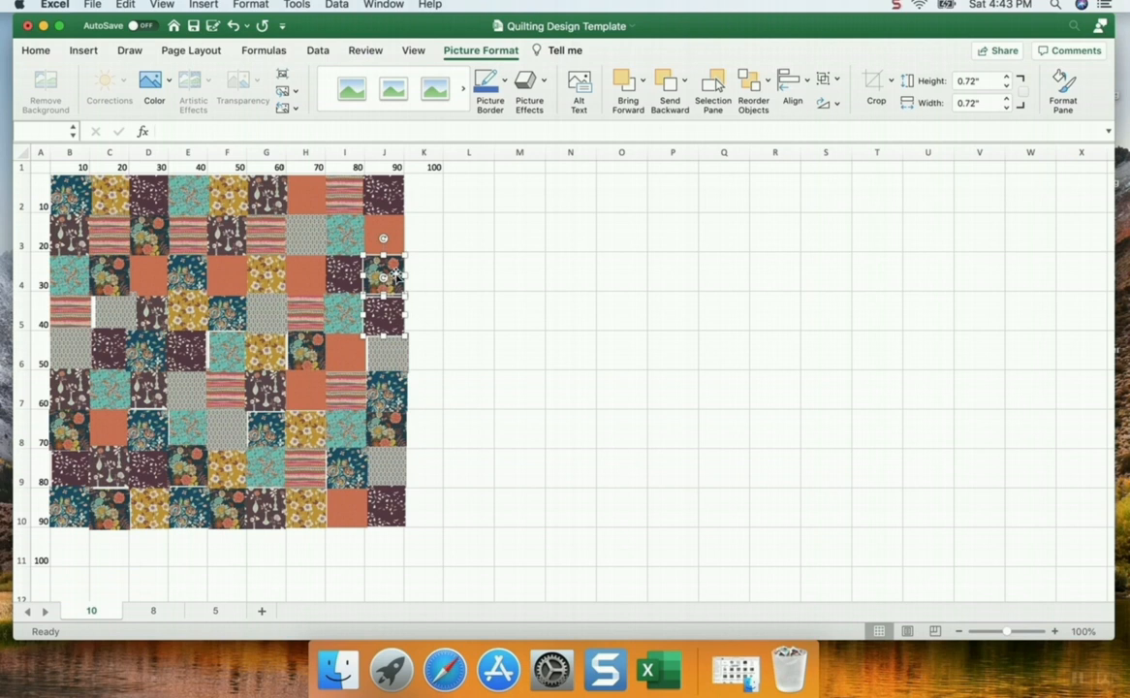
left_click(466, 297)
Align the left edges of the teal swatch in B4 and the striped swatch in B5
left_click(56, 283)
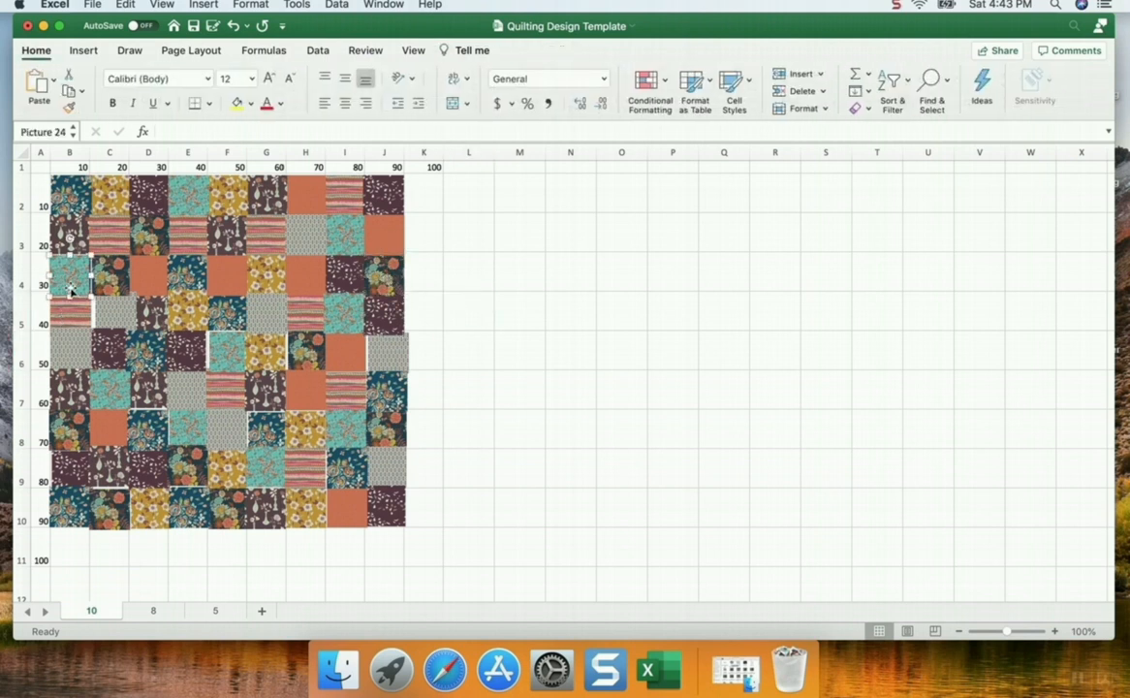
left_click(71, 316, "shift")
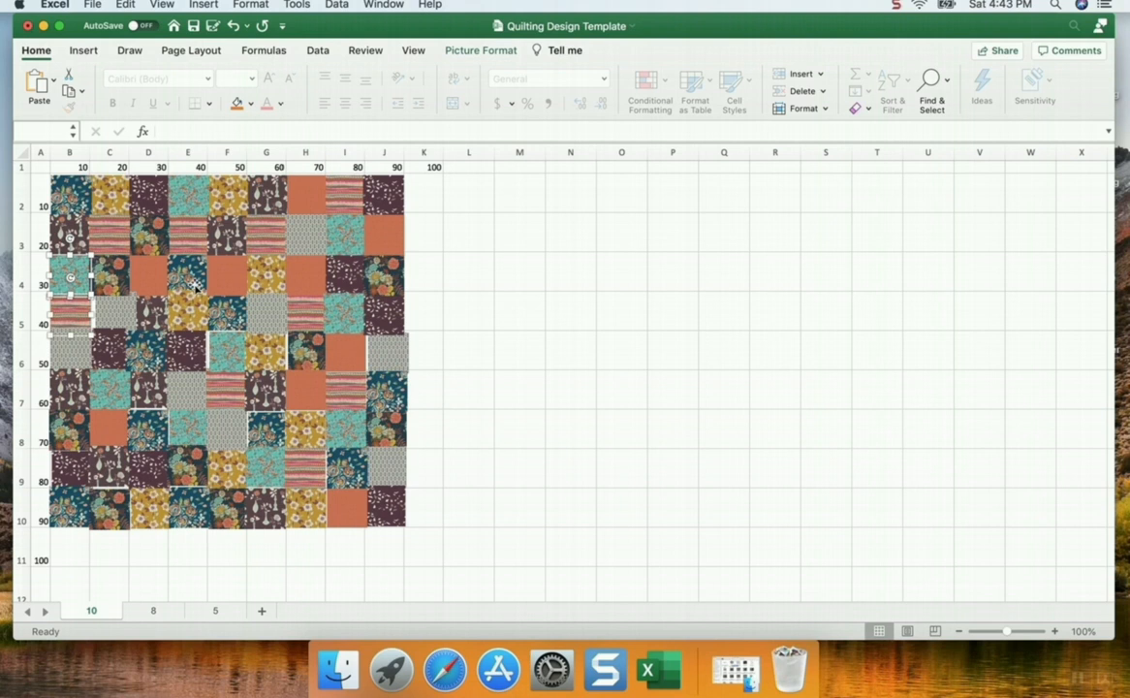
left_click(480, 50)
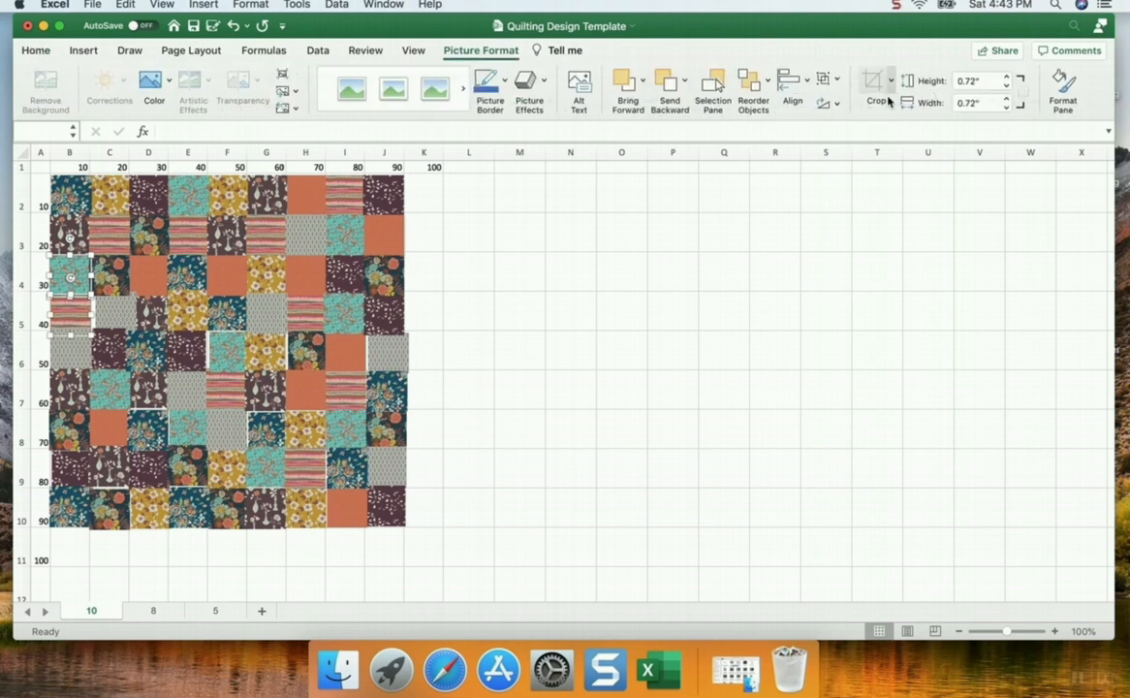
left_click(806, 86)
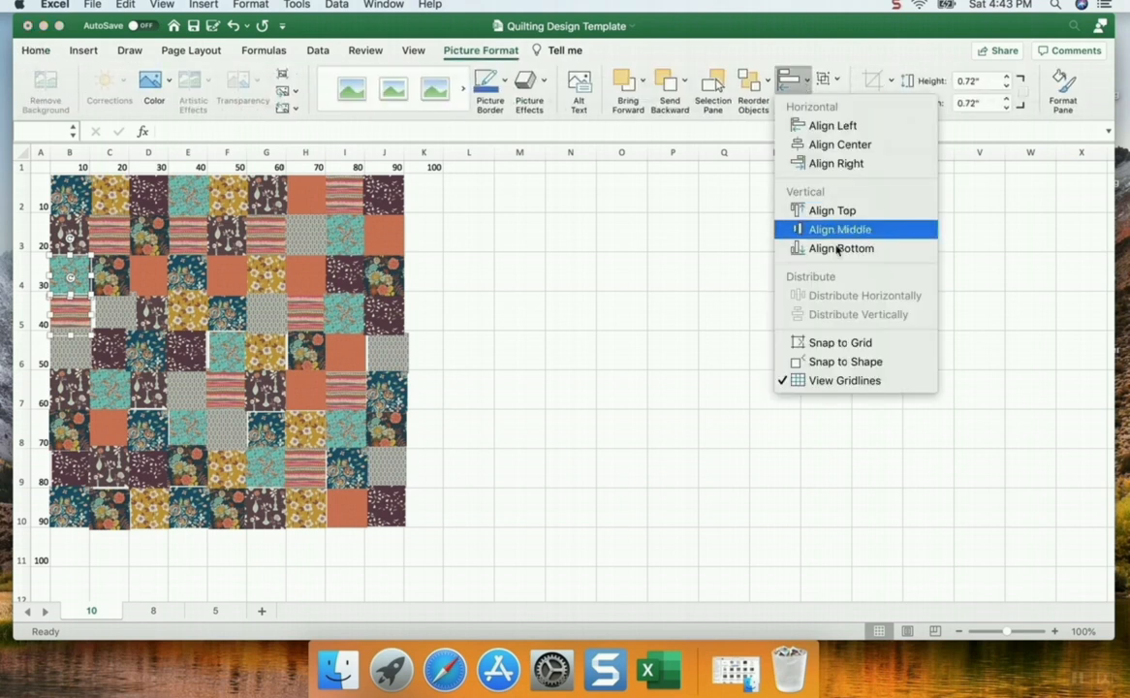
left_click(837, 127)
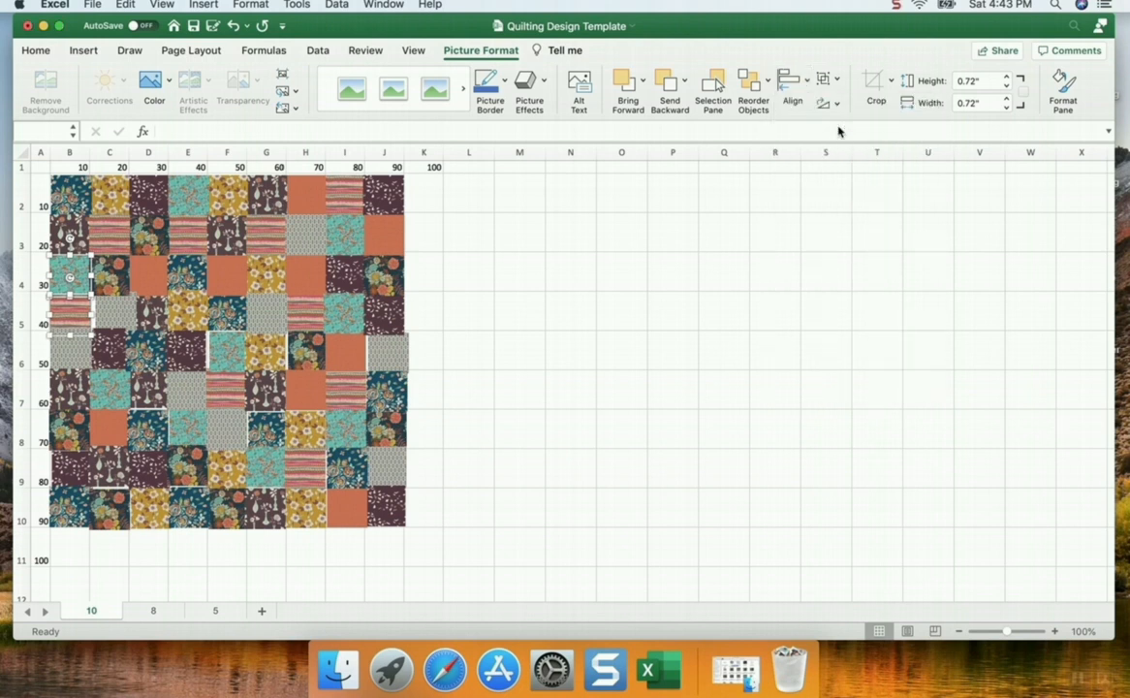
left_click(703, 298)
Select all nine swatches in row 5 and distribute them horizontally between the end swatches
left_click(80, 313)
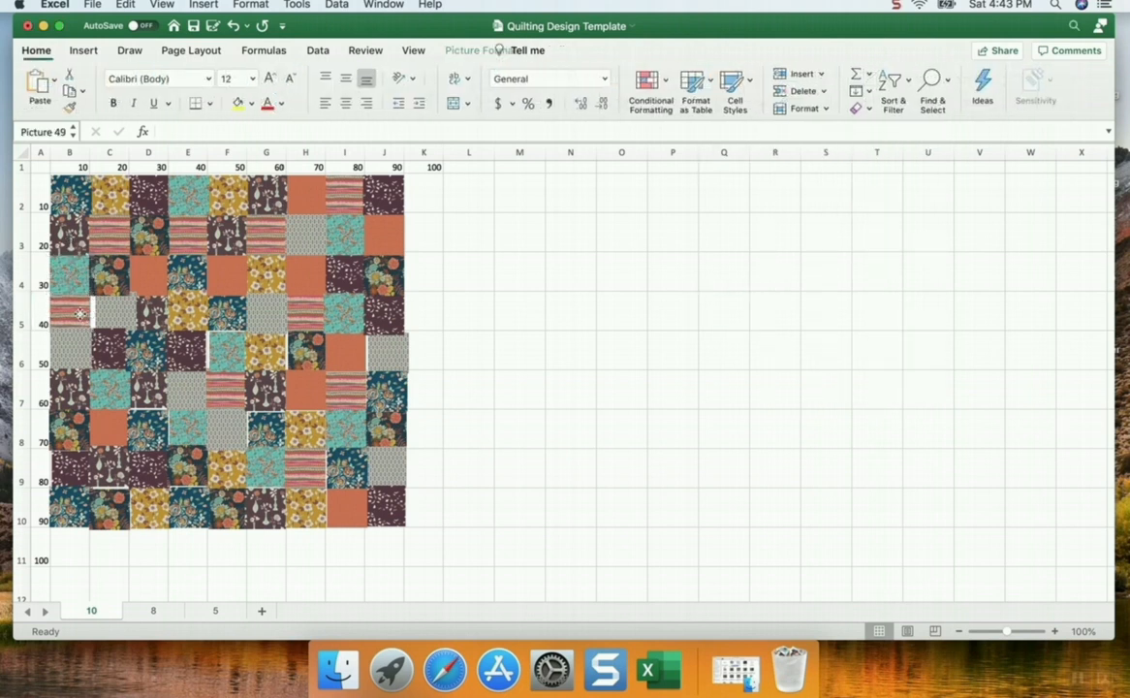
left_click(110, 315, "shift")
left_click(147, 313, "shift")
left_click(181, 311, "shift")
left_click(232, 308, "shift")
left_click(266, 310, "shift")
left_click(303, 310, "shift")
left_click(342, 310, "shift")
left_click(375, 310, "shift")
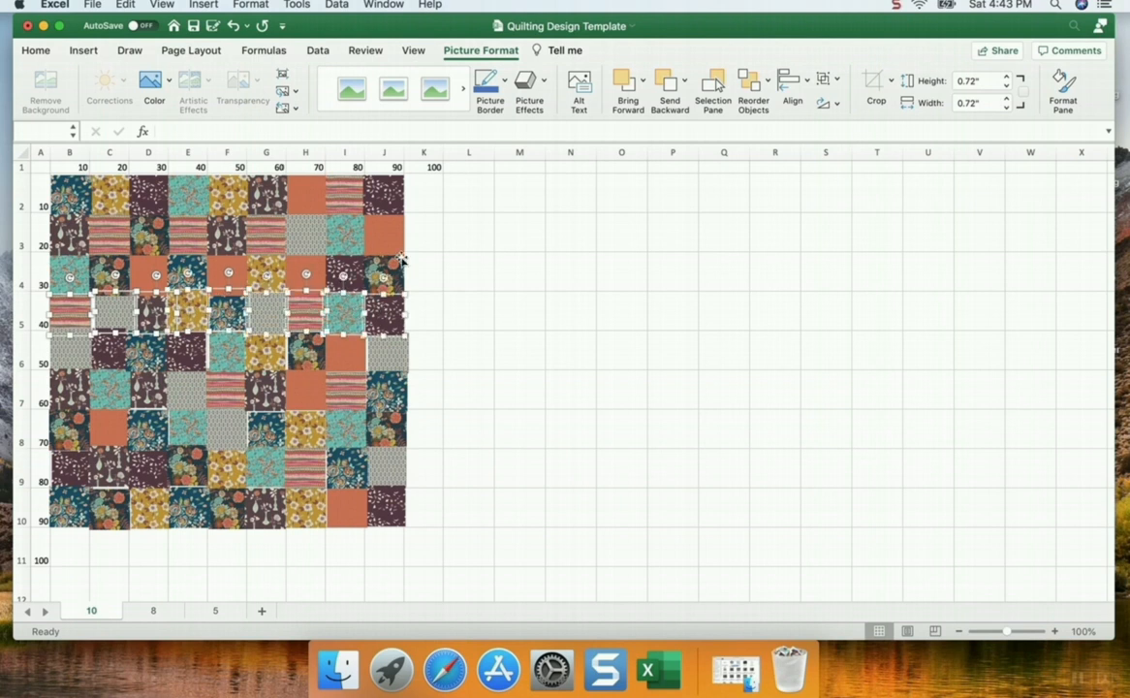
left_click(803, 89)
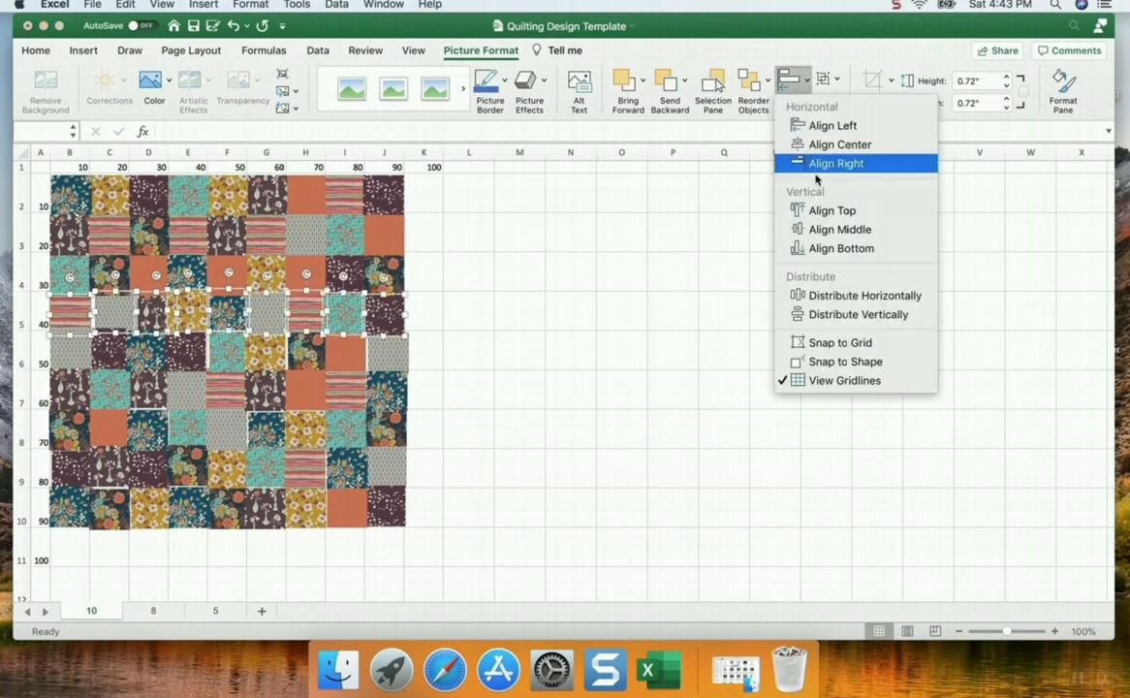
left_click(773, 267)
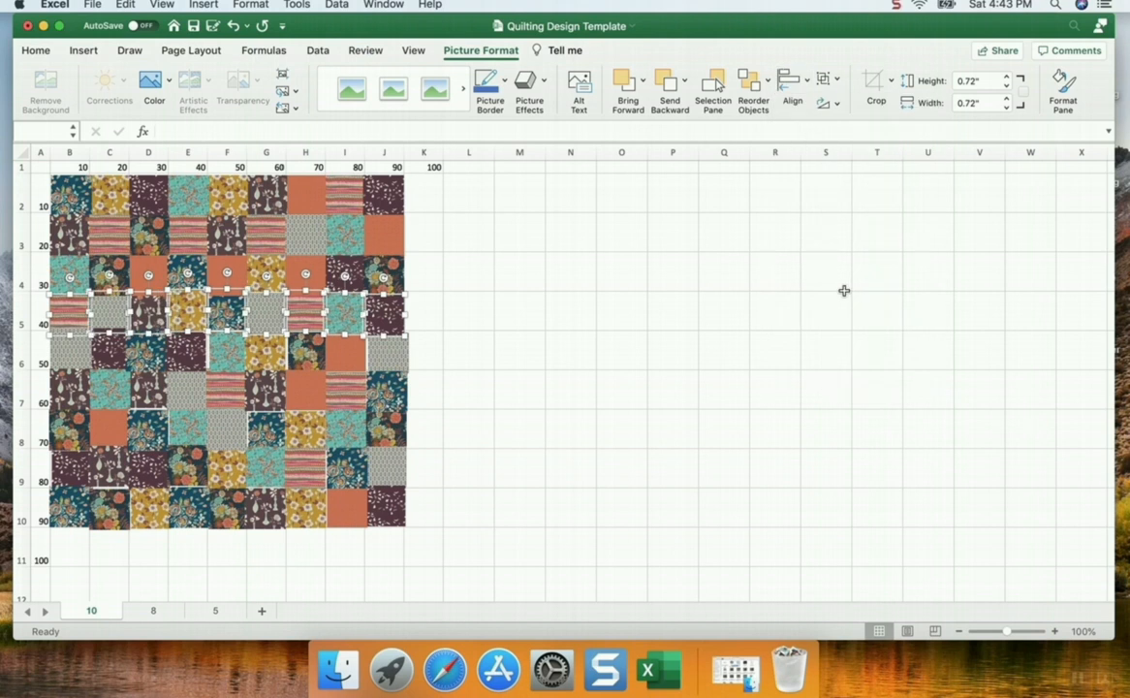
left_click(557, 261)
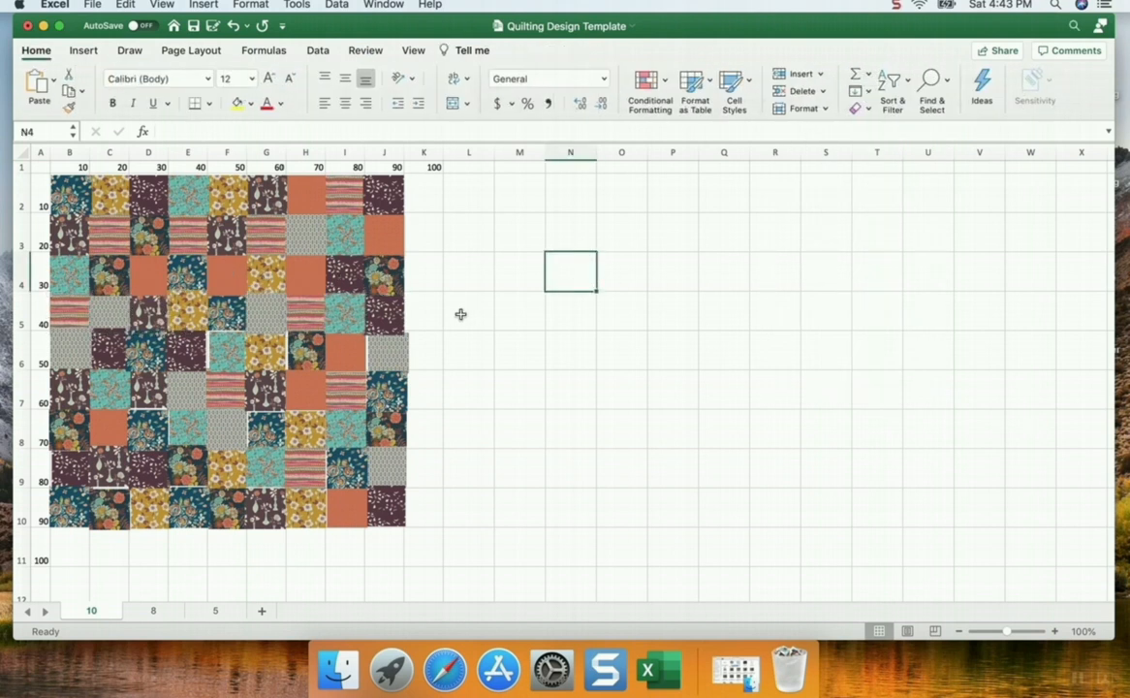
Nudge the gray swatches in B6 and J6 and the maroon swatch in C6 into line with the row above
left_click(77, 351)
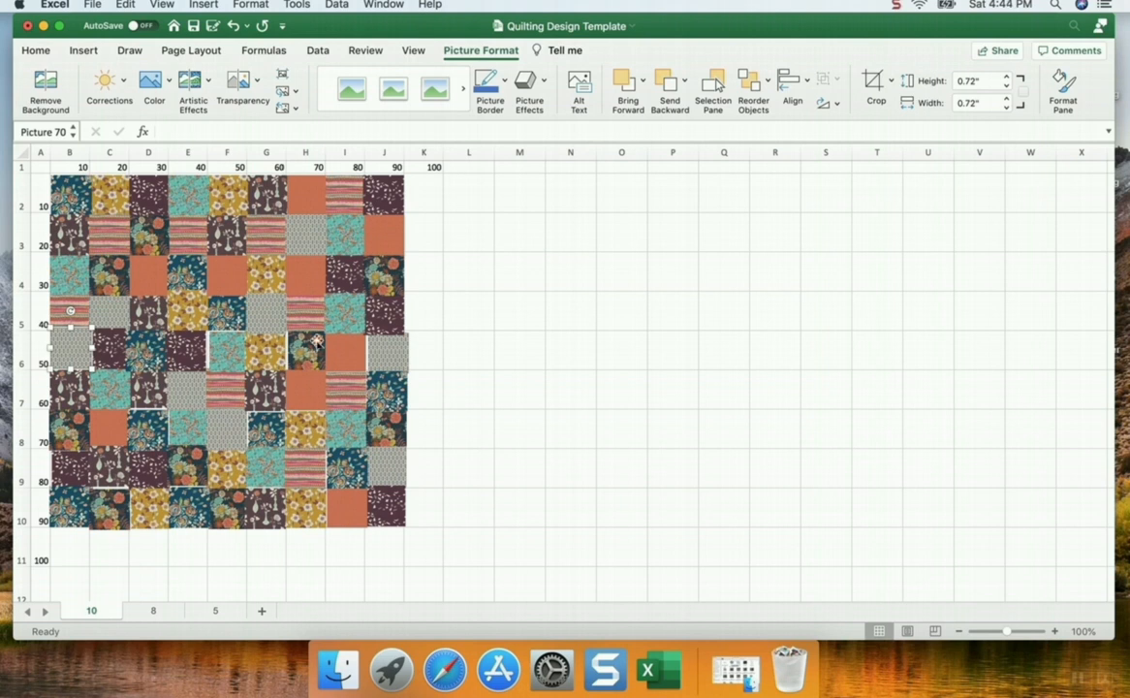
left_click(387, 345)
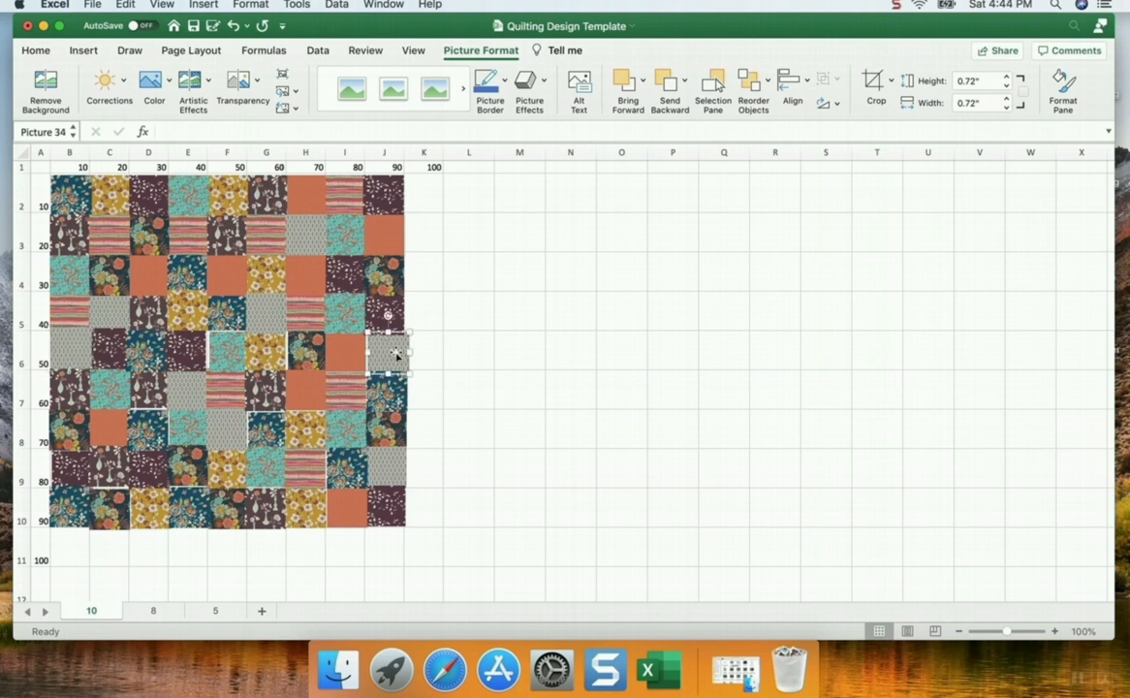
left_click_drag(68, 342, 73, 347)
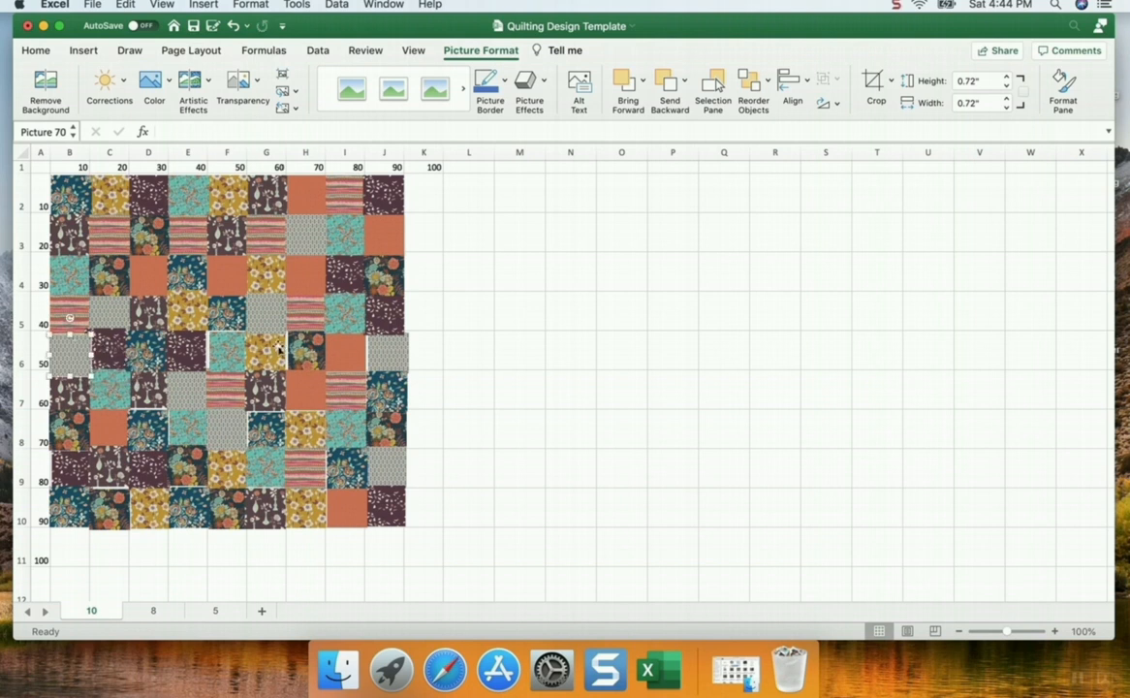
left_click(396, 352)
left_click_drag(397, 349, 393, 352)
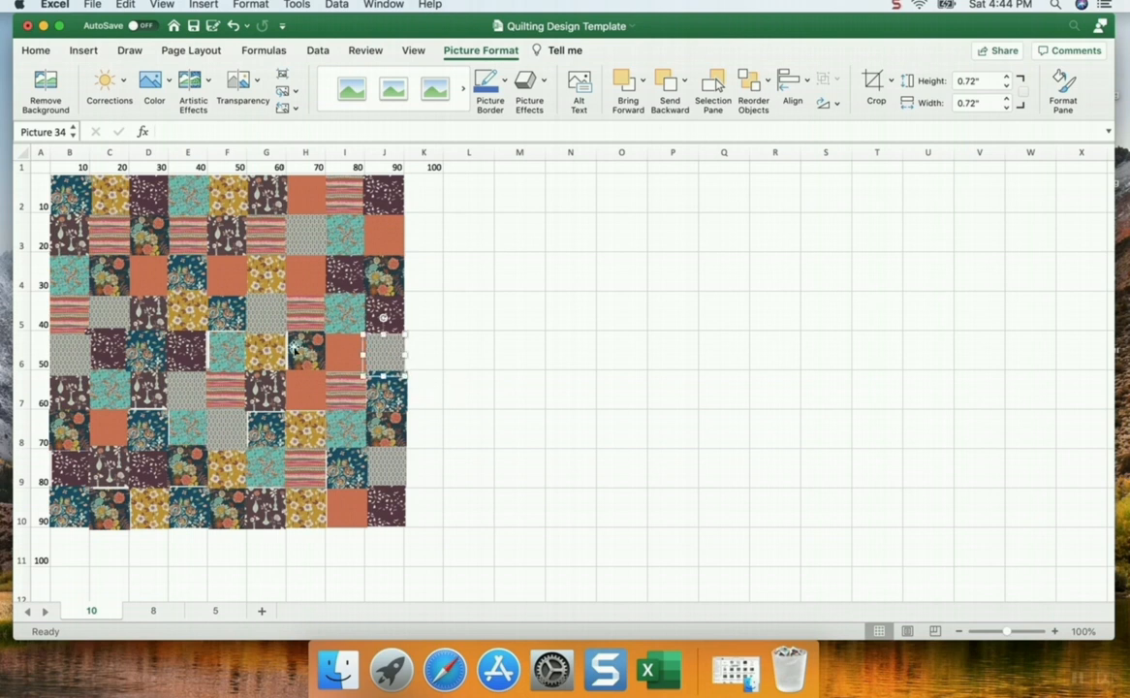
left_click(111, 348)
left_click_drag(111, 349, 112, 317)
Select all nine swatches in row 6 and align their top edges
left_click(87, 358)
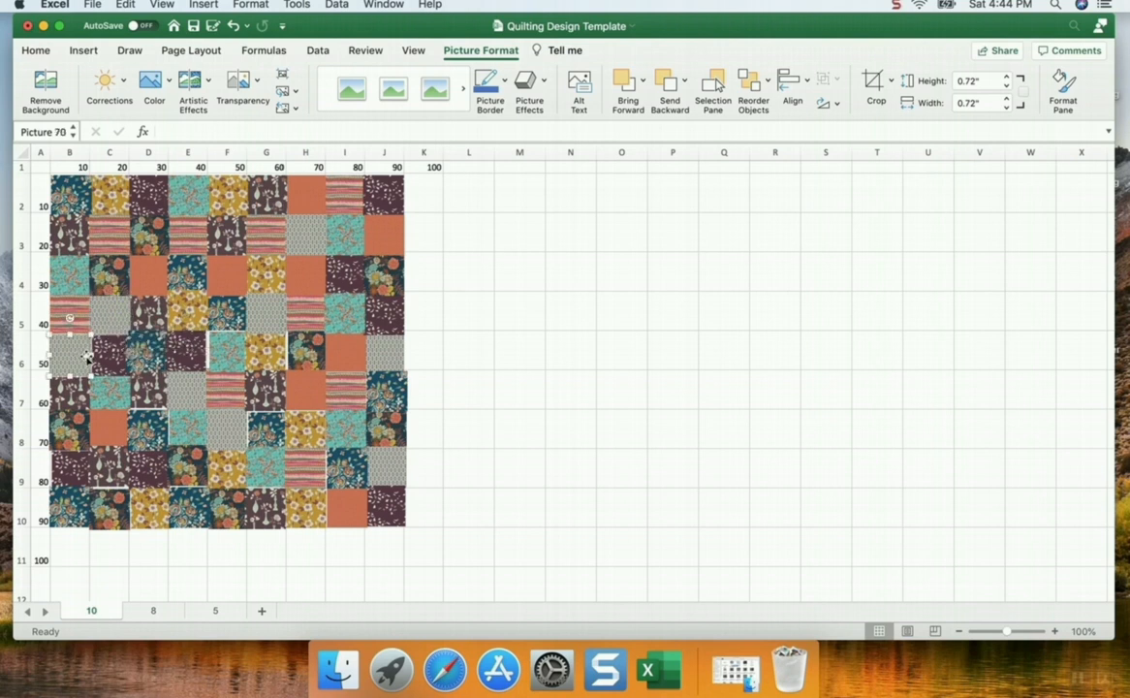
left_click(109, 355, "shift")
left_click(151, 355, "shift")
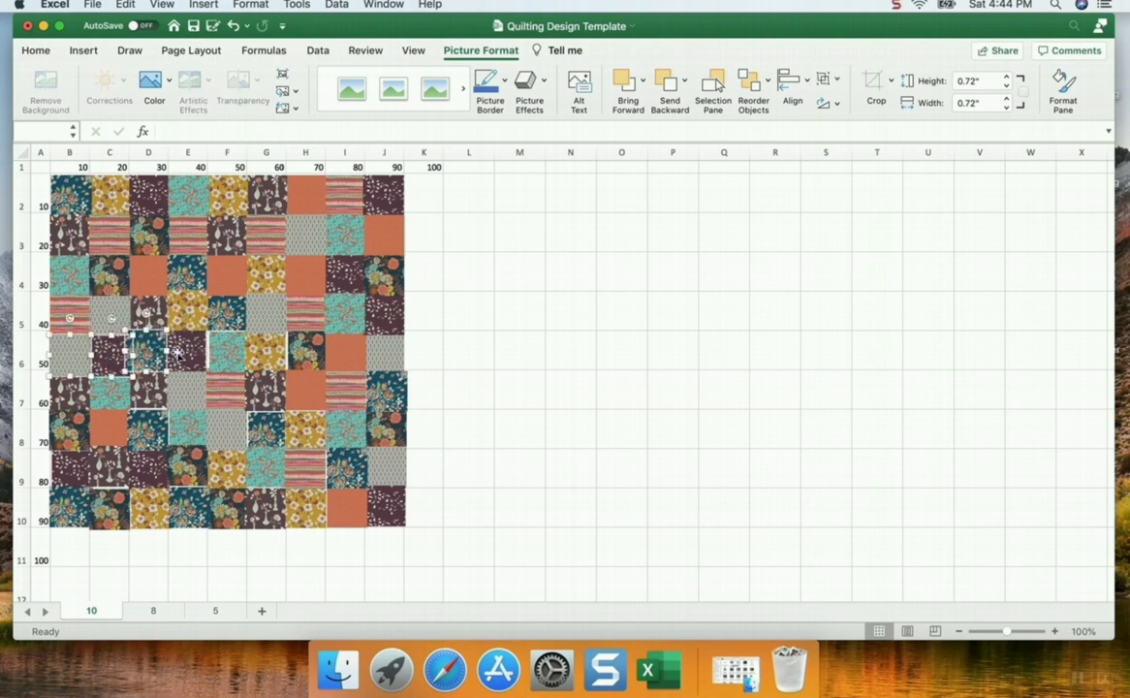
left_click(188, 354, "shift")
left_click(227, 354, "shift")
left_click(266, 354, "shift")
left_click(307, 353, "shift")
left_click(345, 351, "shift")
left_click(385, 353, "shift")
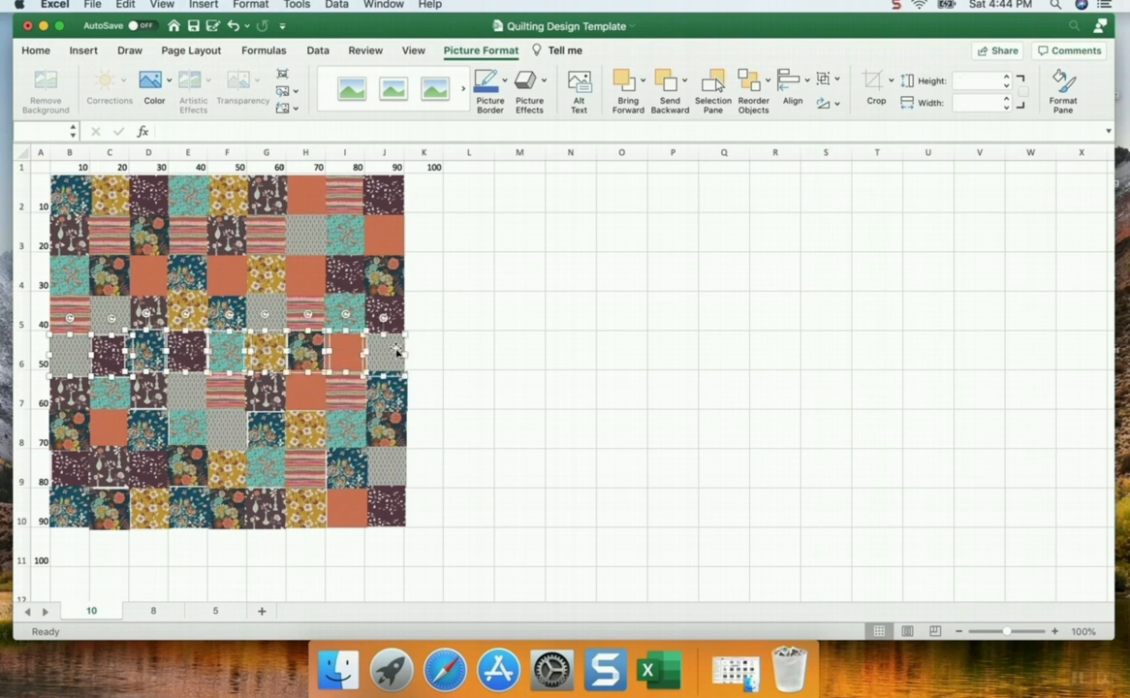
left_click(808, 85)
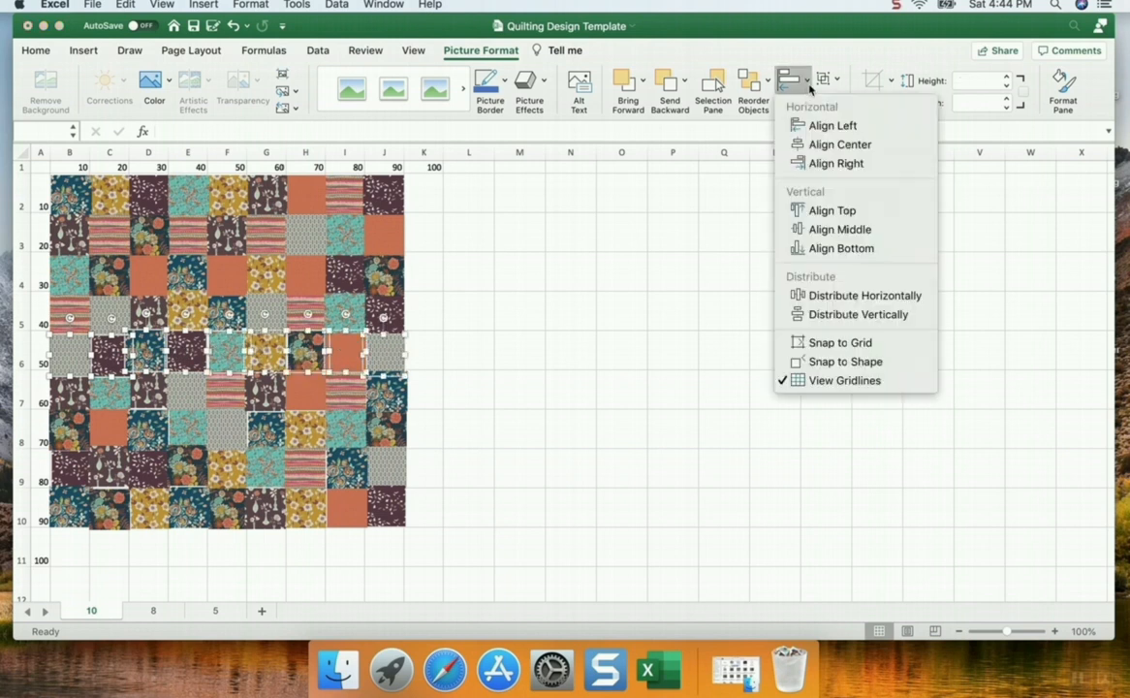
left_click(839, 212)
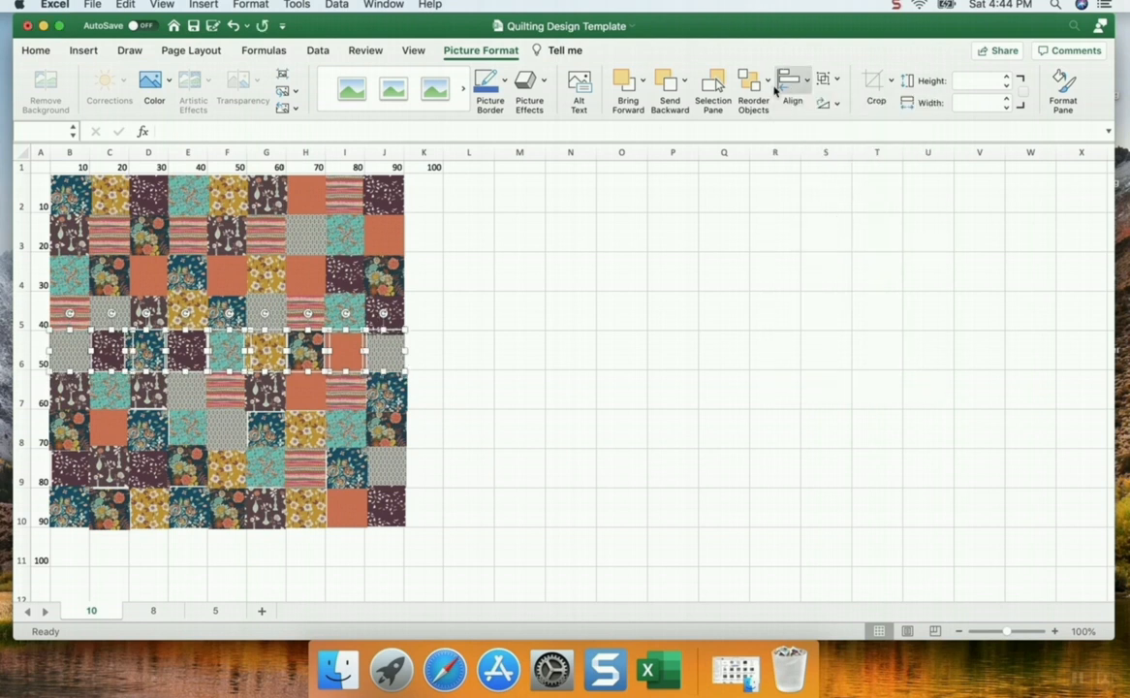
Distribute the selected row 6 swatches horizontally and deselect them
left_click(814, 87)
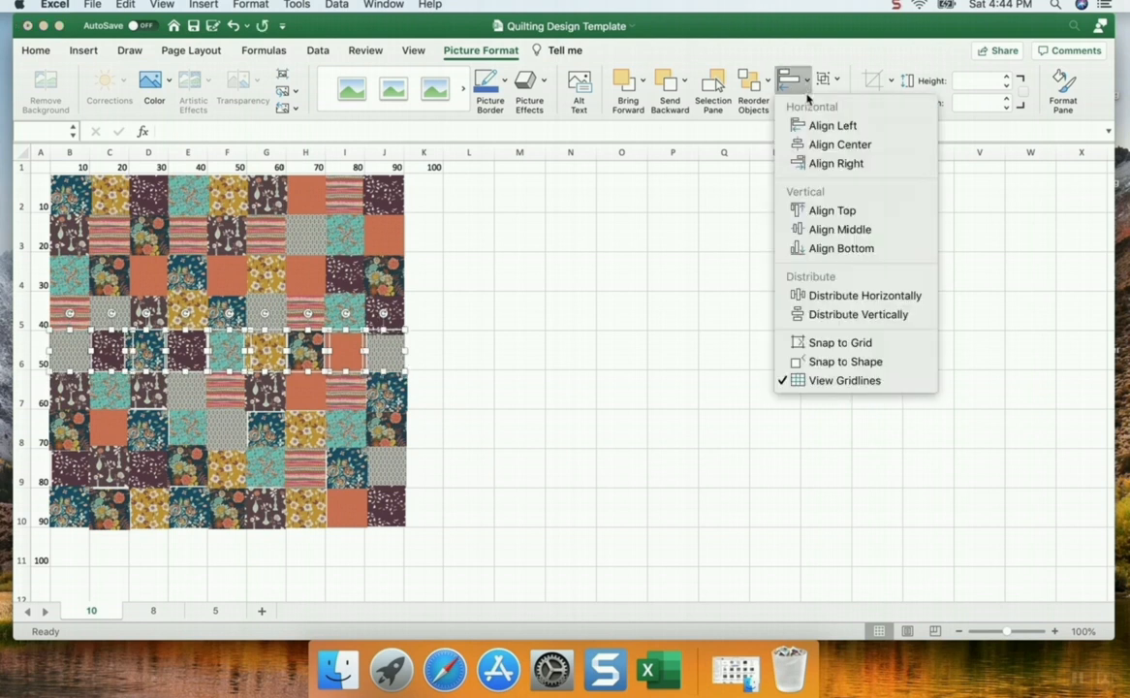
left_click(843, 298)
left_click(625, 312)
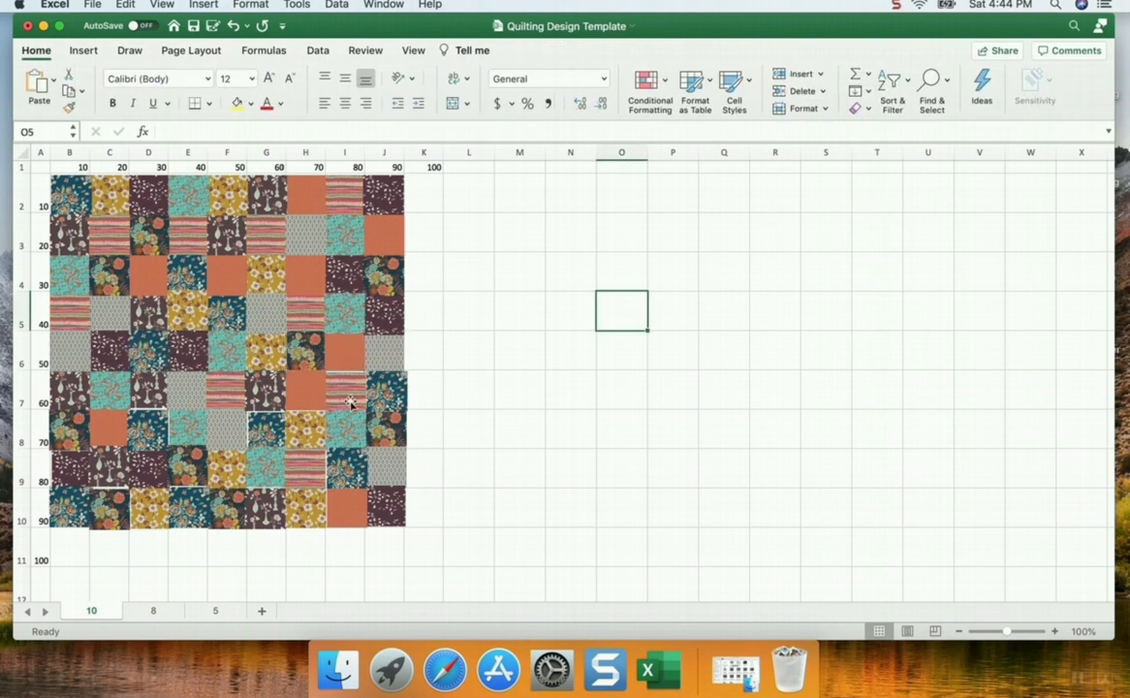
Nudge the blue floral swatch in J7 slightly left, into line with the swatches above
left_click(396, 397)
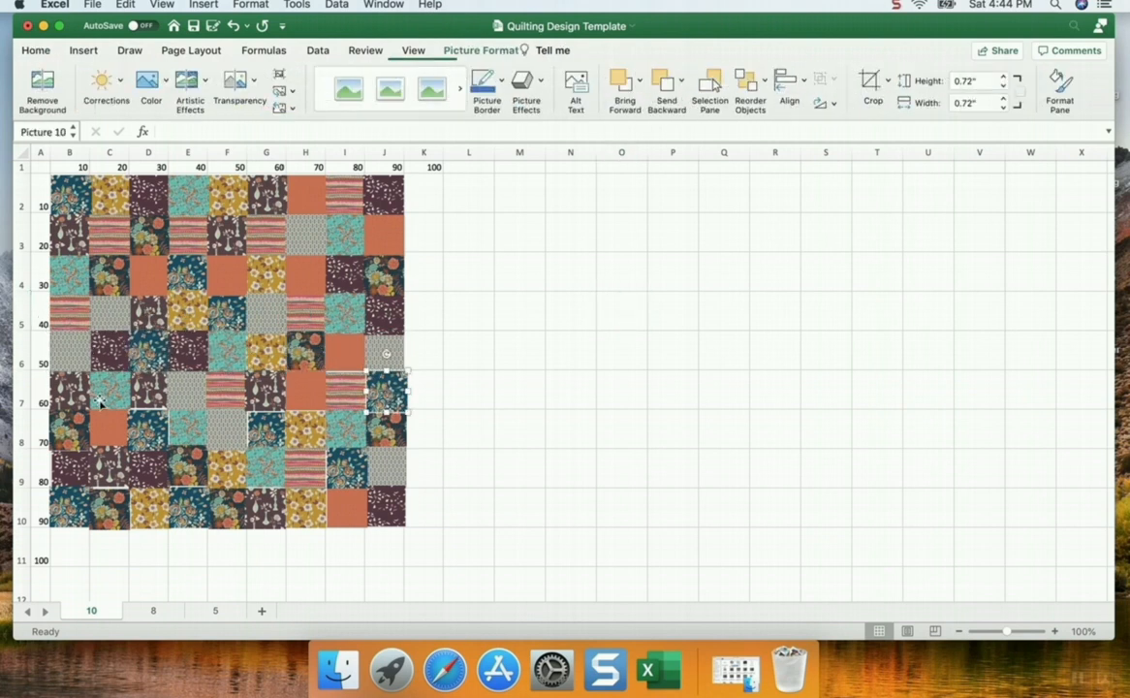
left_click(340, 386)
left_click_drag(338, 385, 379, 387)
left_click(384, 387)
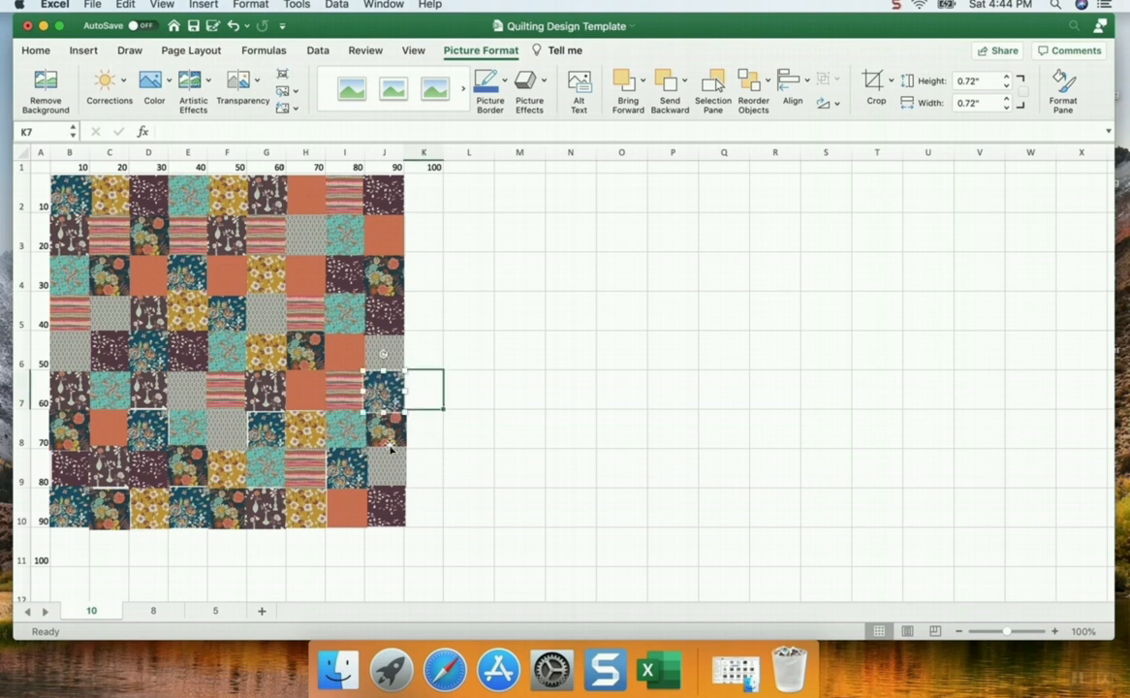
Nudge the dark floral swatches at both ends of row 8, J8 and B8, into line with the columns above
left_click(388, 436)
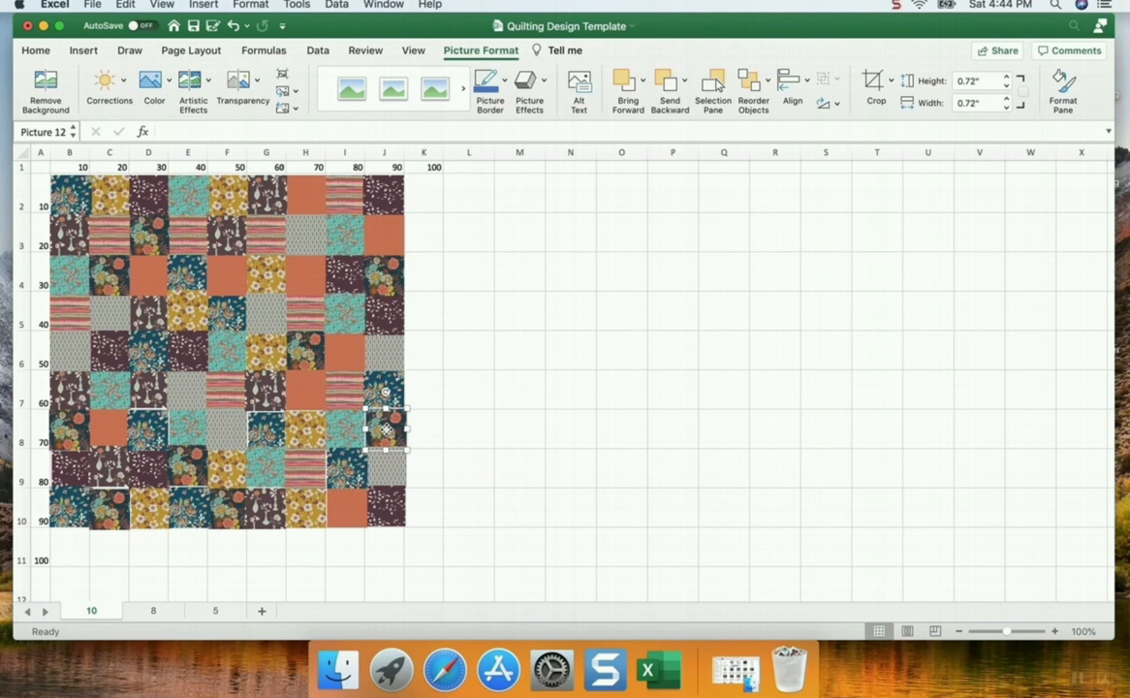
mouse_move(384, 429)
left_mouse_down()
mouse_move(368, 353)
mouse_move(383, 431)
left_mouse_up()
left_click(71, 431)
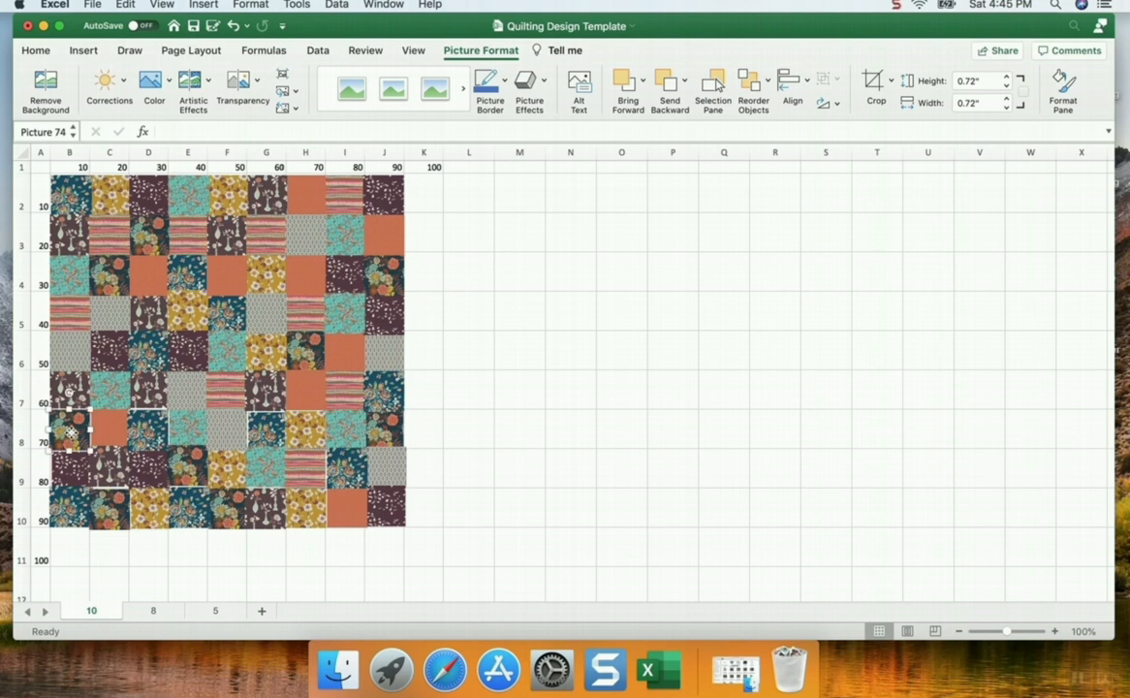
left_click_drag(78, 433, 78, 435)
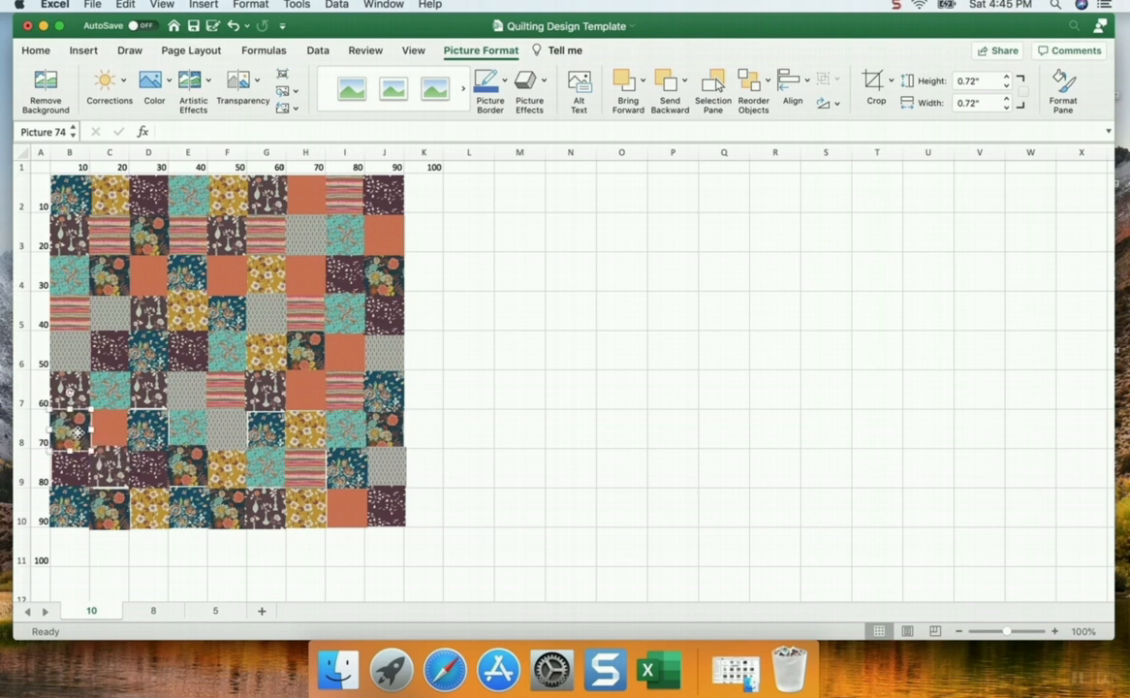
Add the remaining row 8 swatches to the selection and align the top edges of all nine
left_click(109, 431, "shift")
left_click(148, 431, "shift")
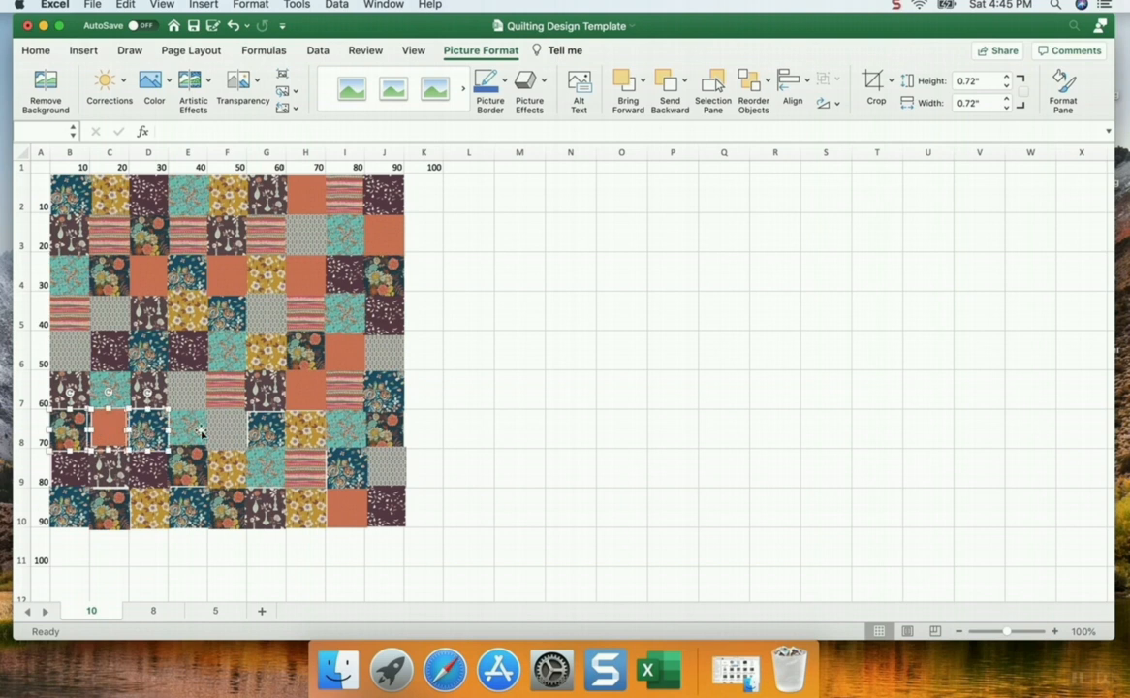
left_click(194, 432, "shift")
left_click(232, 430, "shift")
left_click(268, 431, "shift")
left_click(306, 430, "shift")
left_click(346, 430, "shift")
left_click(385, 427, "shift")
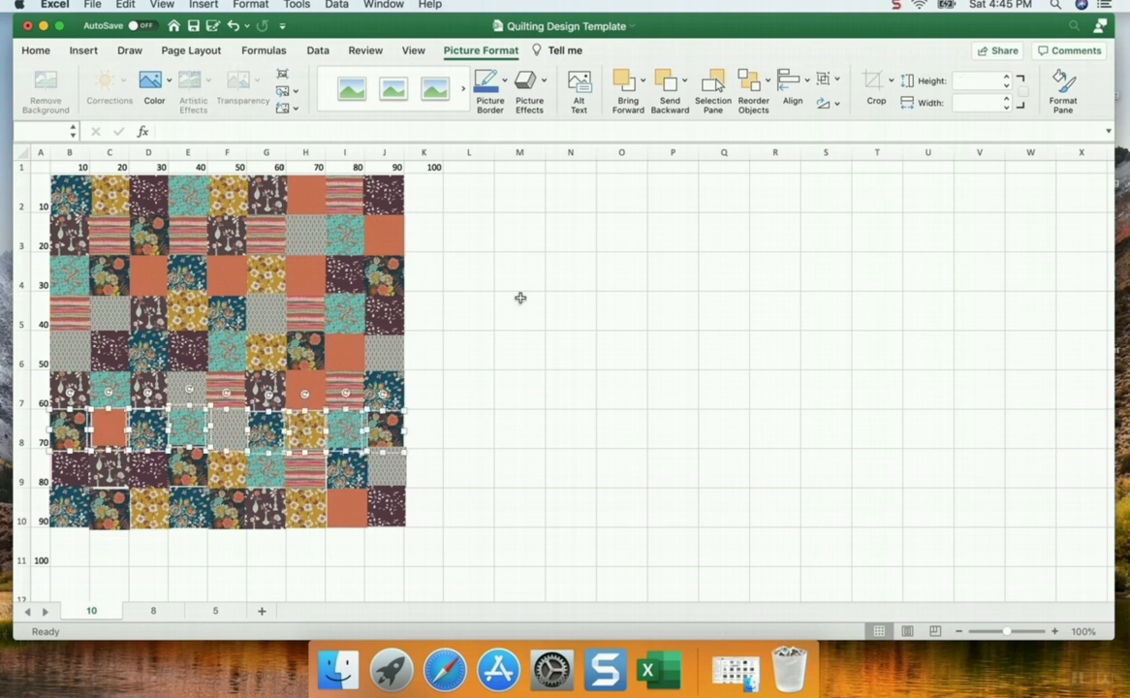
left_click(799, 79)
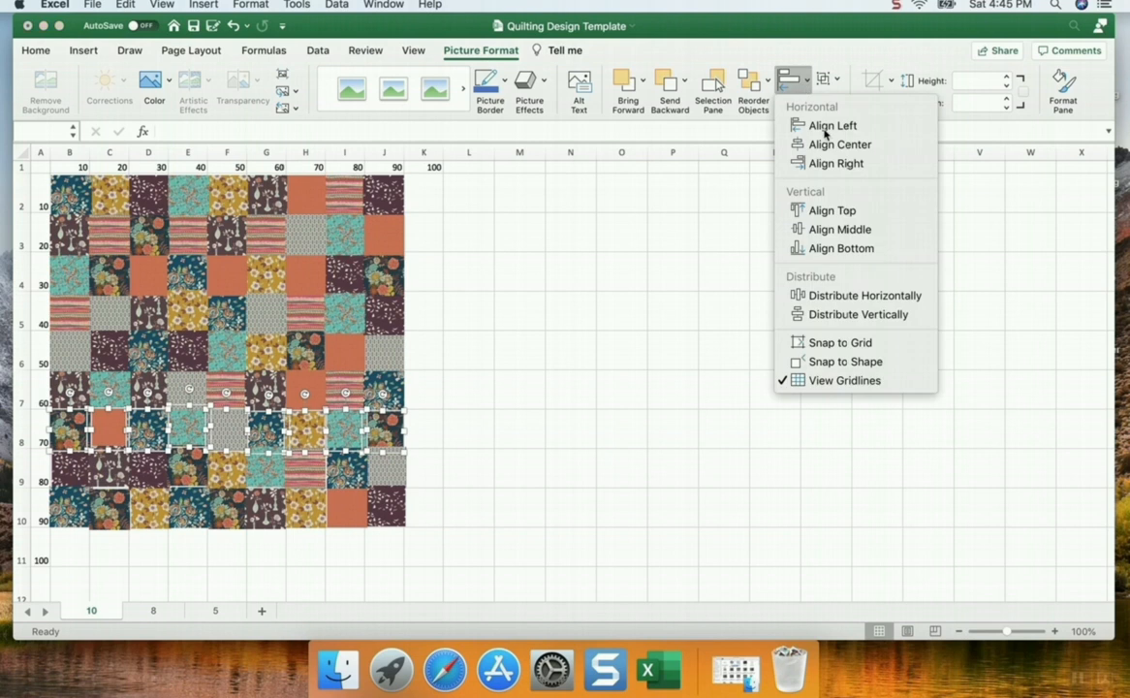
left_click(826, 211)
Distribute the selected row 8 swatches horizontally and deselect them
left_click(804, 86)
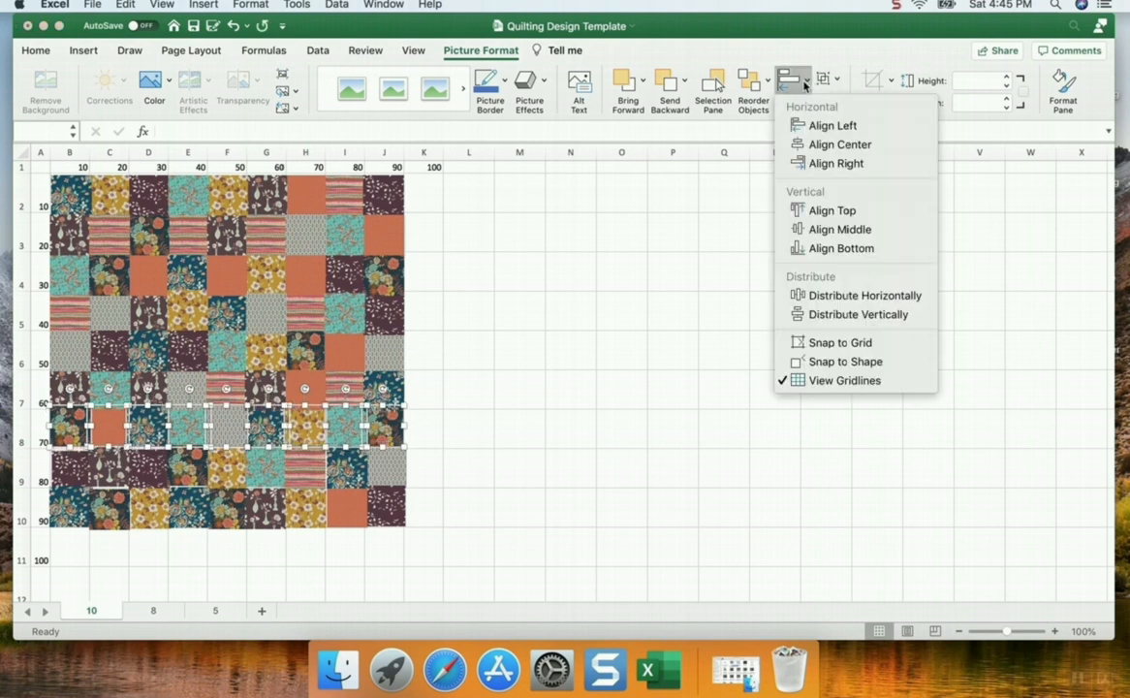
left_click(833, 293)
left_click(570, 403)
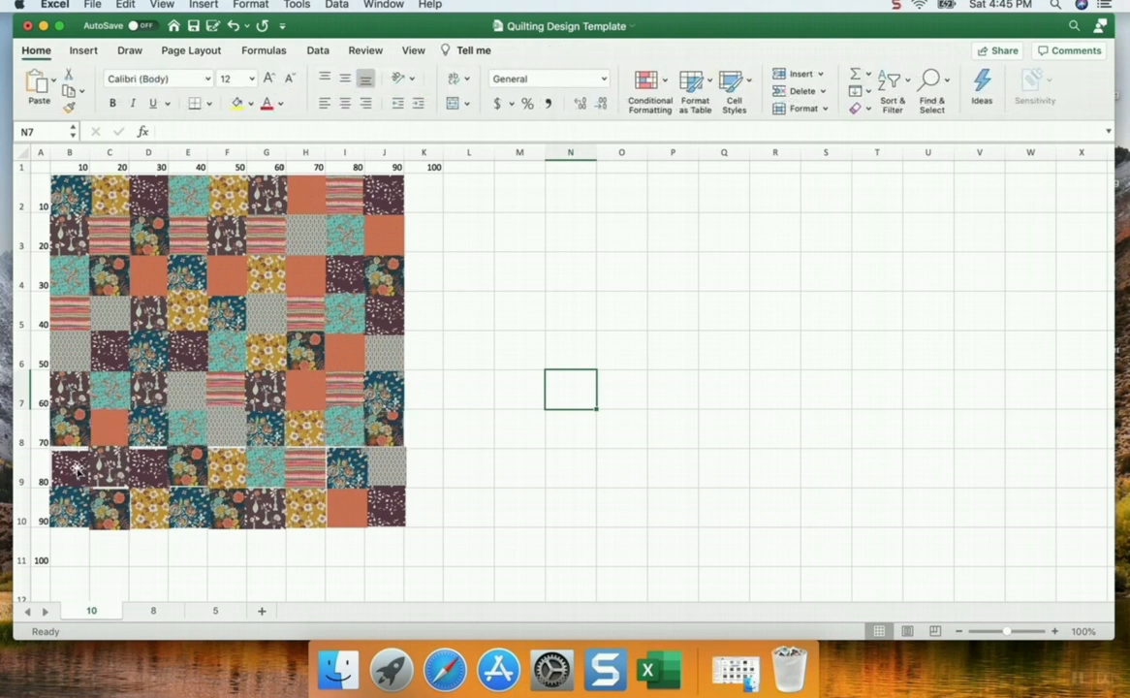
Nudge the maroon swatch in B9 slightly up and the gray swatch in J9 slightly left, into line with the swatches above
left_click(75, 469)
left_click_drag(74, 469, 71, 465)
left_click(394, 464)
left_click_drag(394, 465, 393, 464)
Select all nine swatches in row 9 and align their top edges
left_click(81, 466)
left_click(101, 465, "shift")
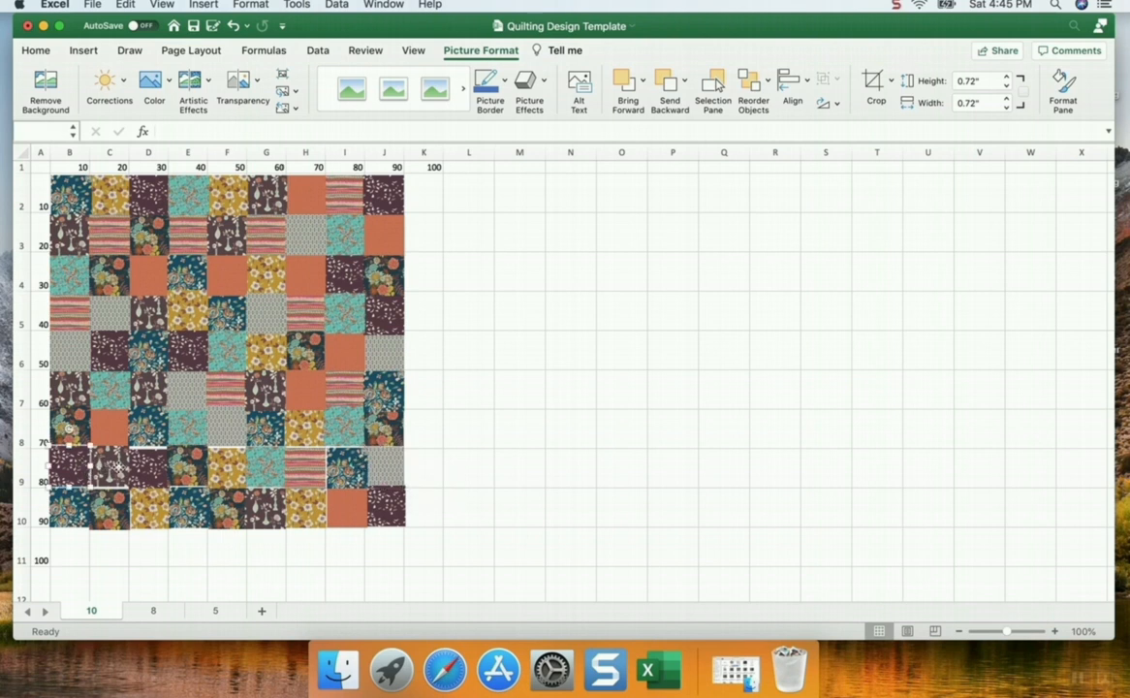
left_click(149, 465, "shift")
left_click(187, 465, "shift")
left_click(227, 466, "shift")
left_click(267, 467, "shift")
left_click(306, 466, "shift")
left_click(345, 466, "shift")
left_click(384, 466, "shift")
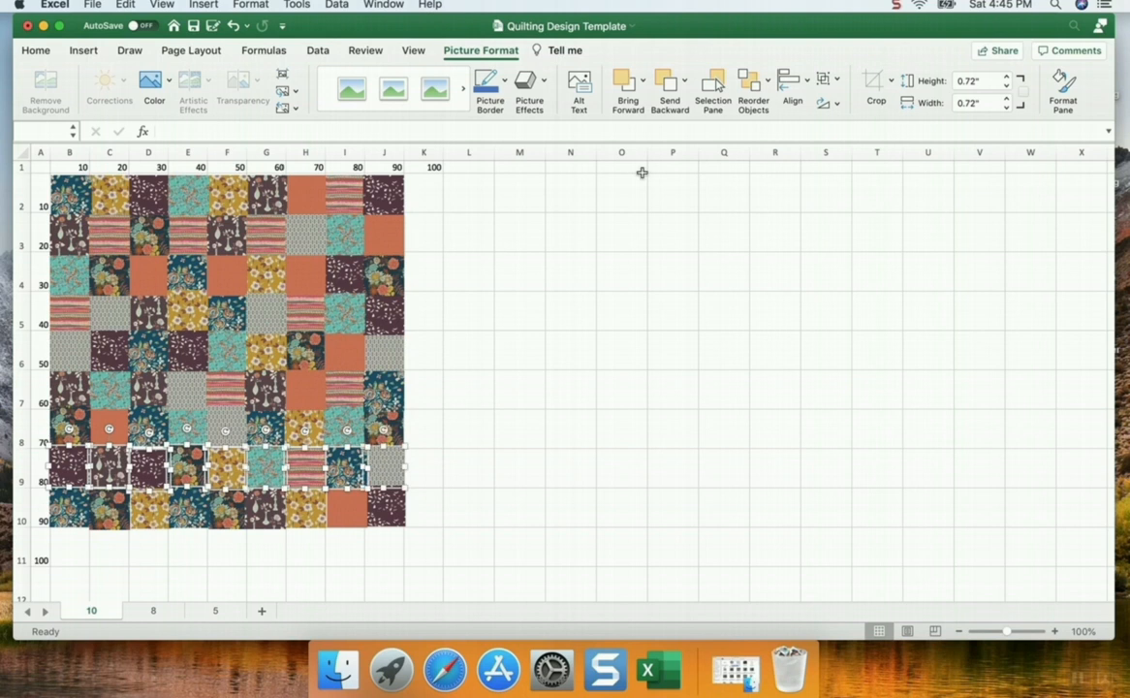
left_click(788, 82)
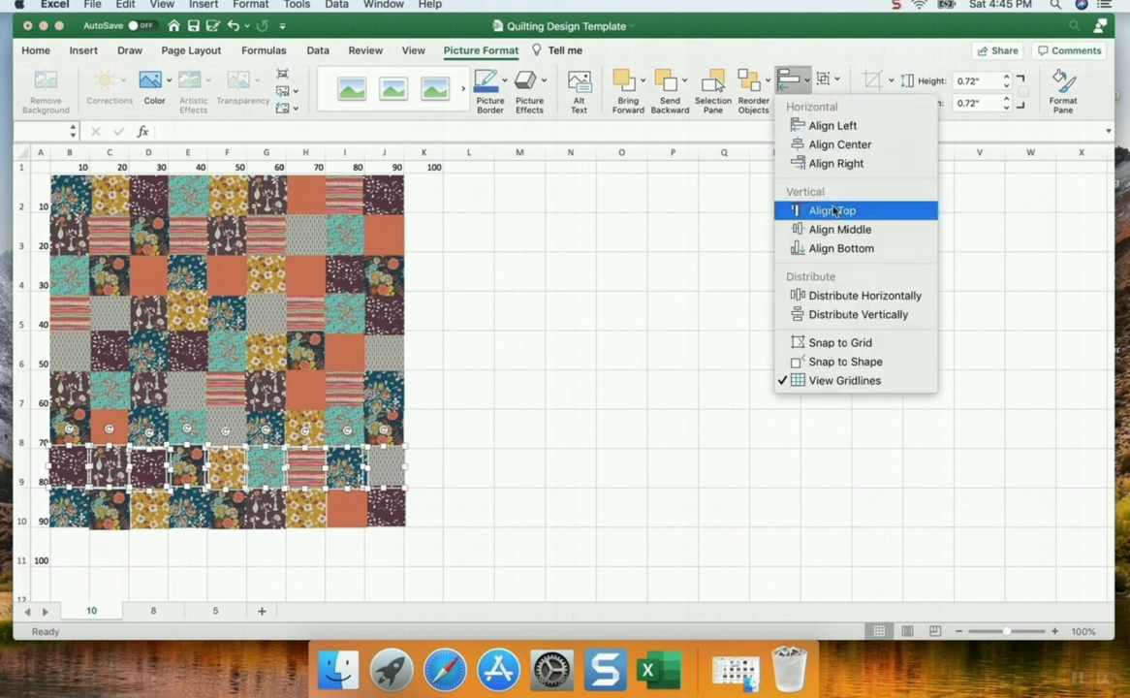
left_click(831, 211)
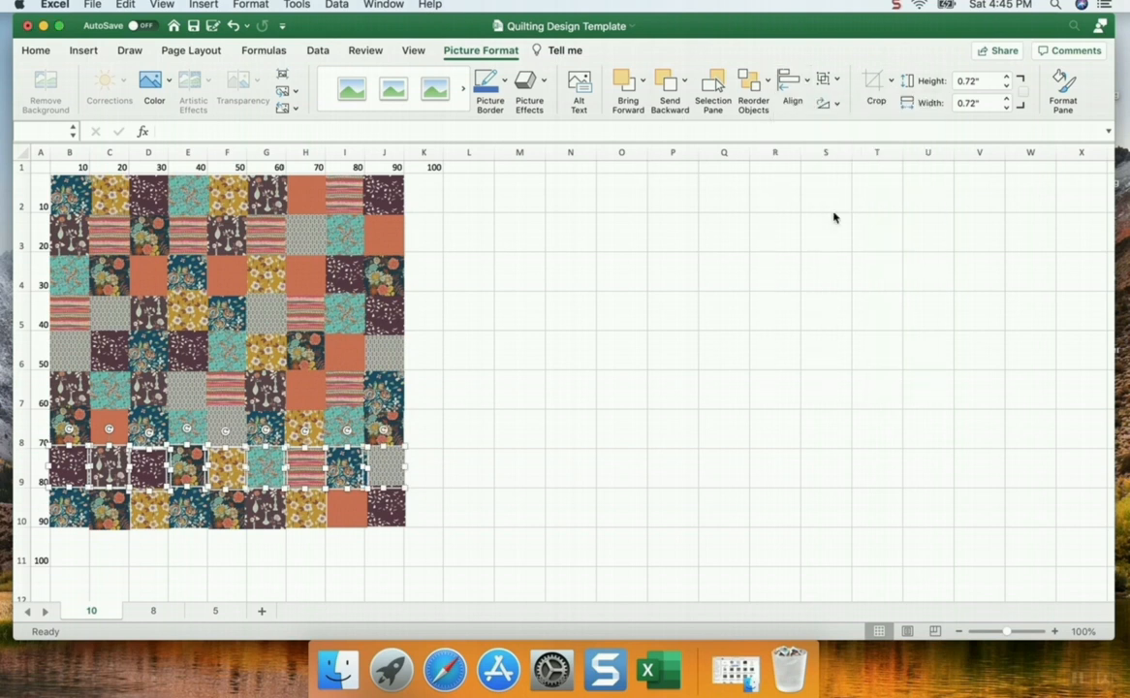
Distribute the selected row 9 swatches horizontally and clear the picture selection
left_click(805, 89)
left_click(802, 291)
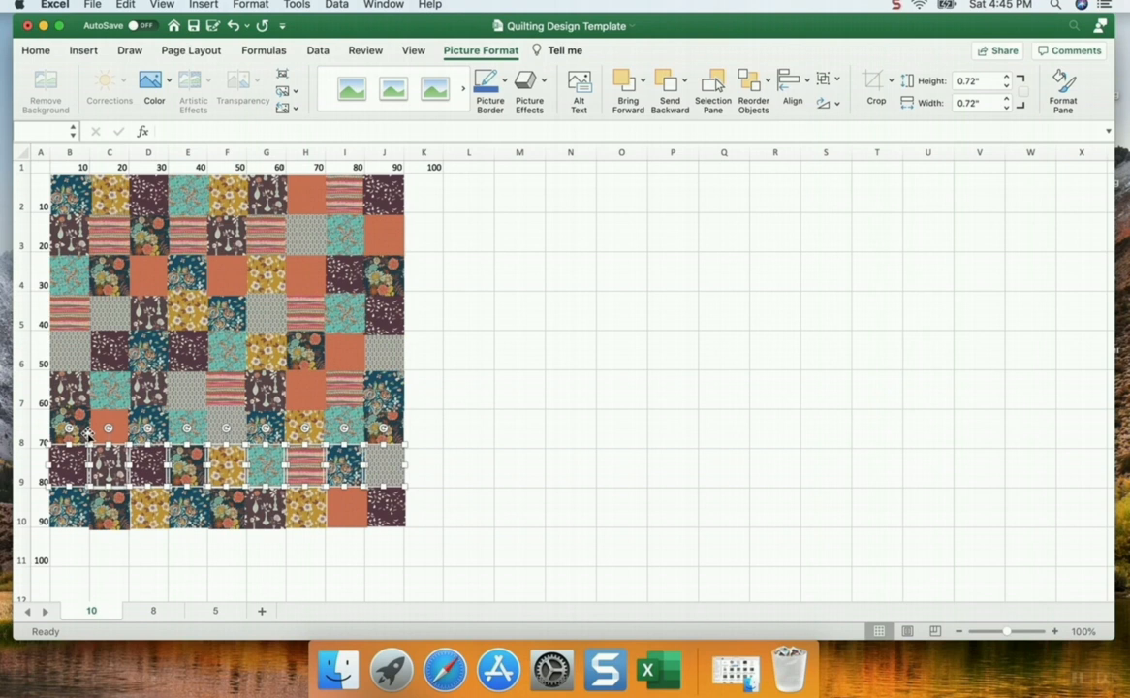
left_click(82, 509)
left_click(83, 549)
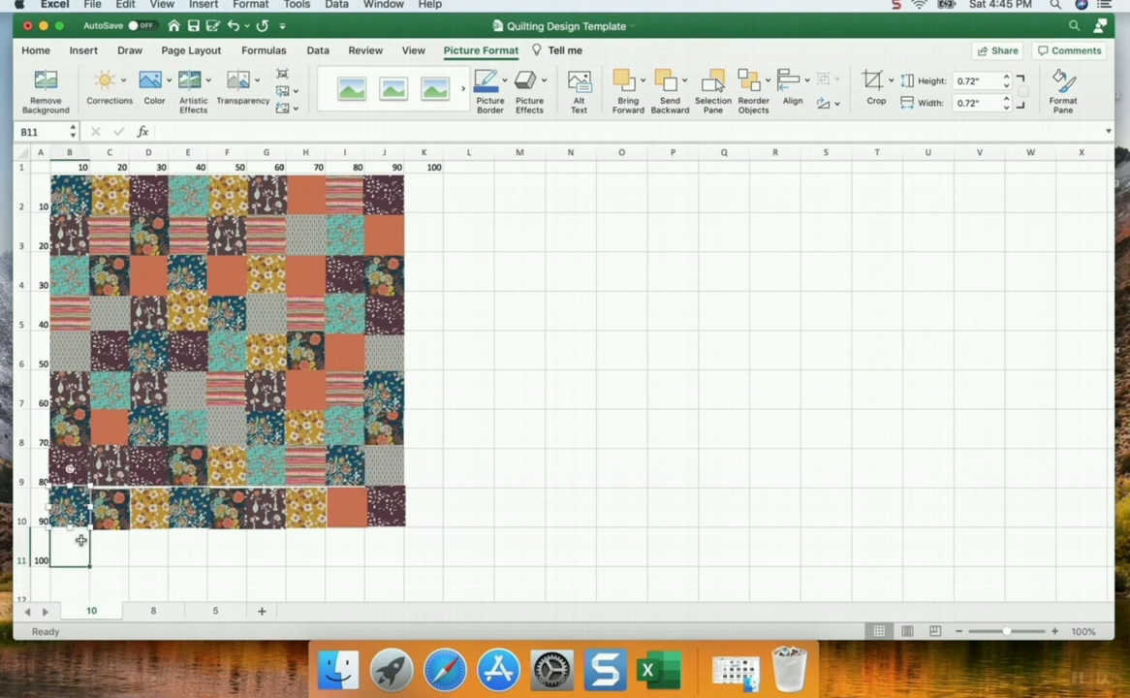
Select all nine swatches in row 10 and align their top edges
left_click(385, 507)
left_click(340, 508, "shift")
left_click(305, 509, "shift")
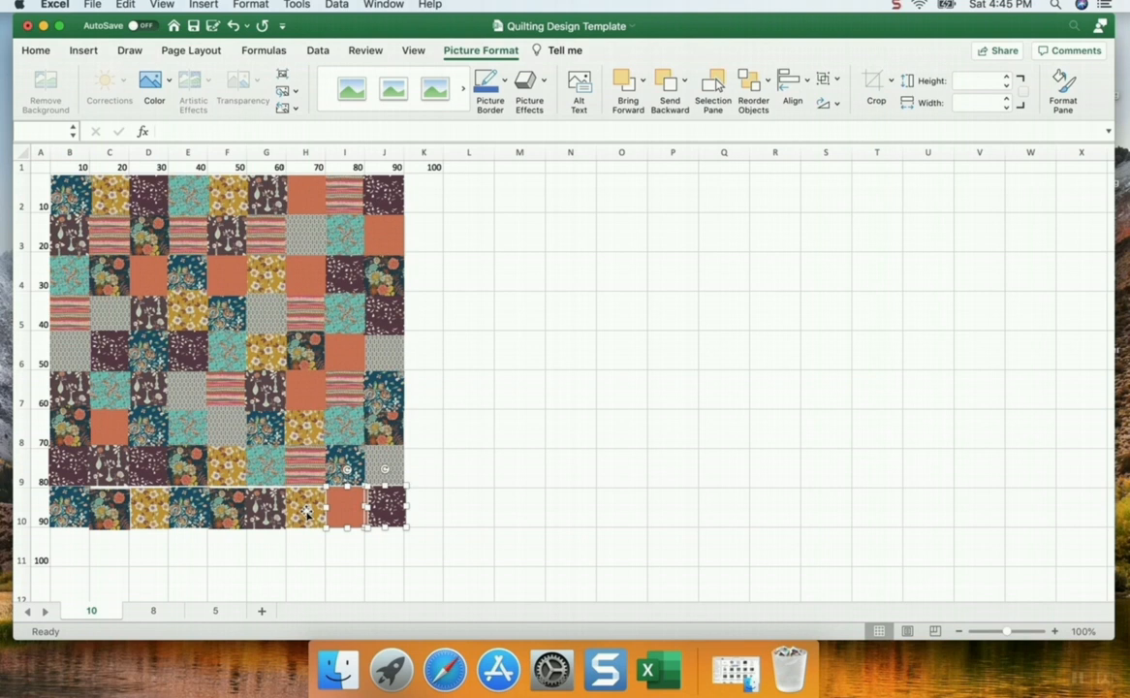
left_click(266, 509, "shift")
left_click(228, 504, "shift")
left_click(188, 504, "shift")
left_click(148, 504, "shift")
left_click(109, 504, "shift")
left_click(71, 502, "shift")
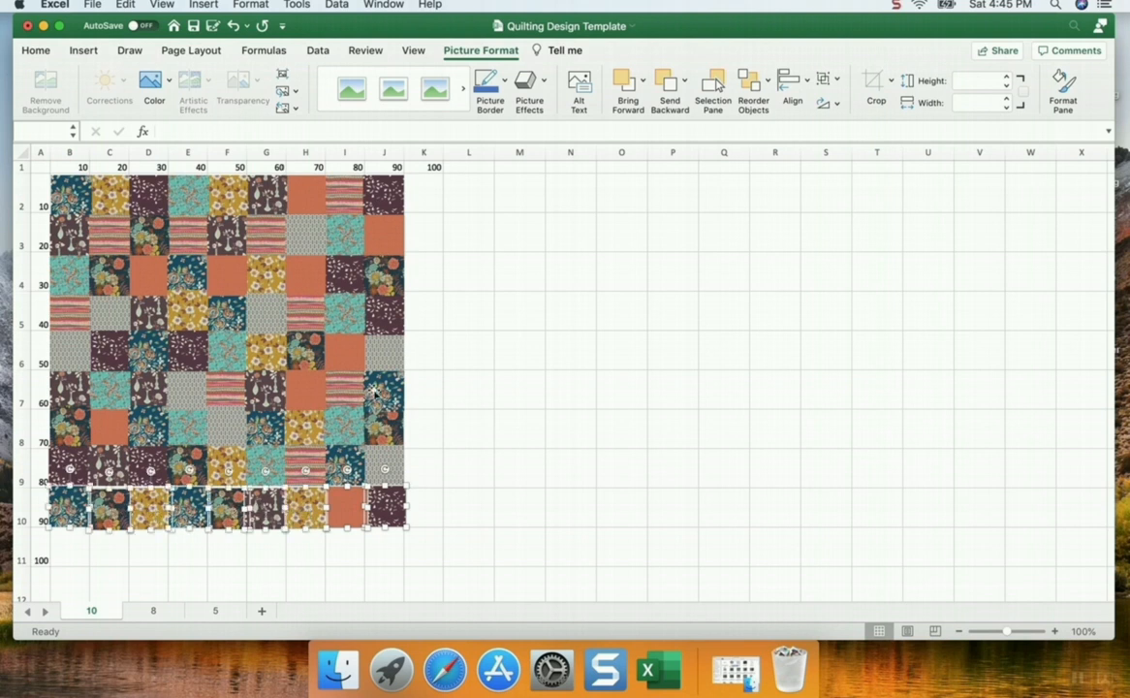
left_click(792, 85)
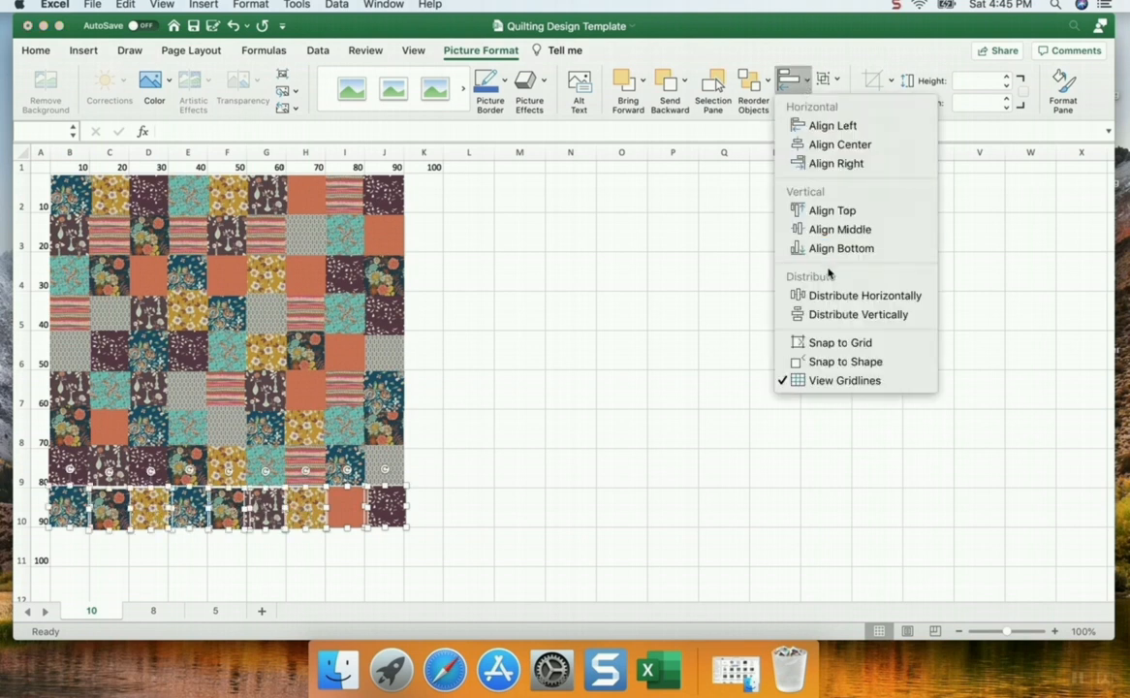
left_click(832, 211)
Distribute the selected row 10 swatches horizontally and deselect them
left_click(808, 85)
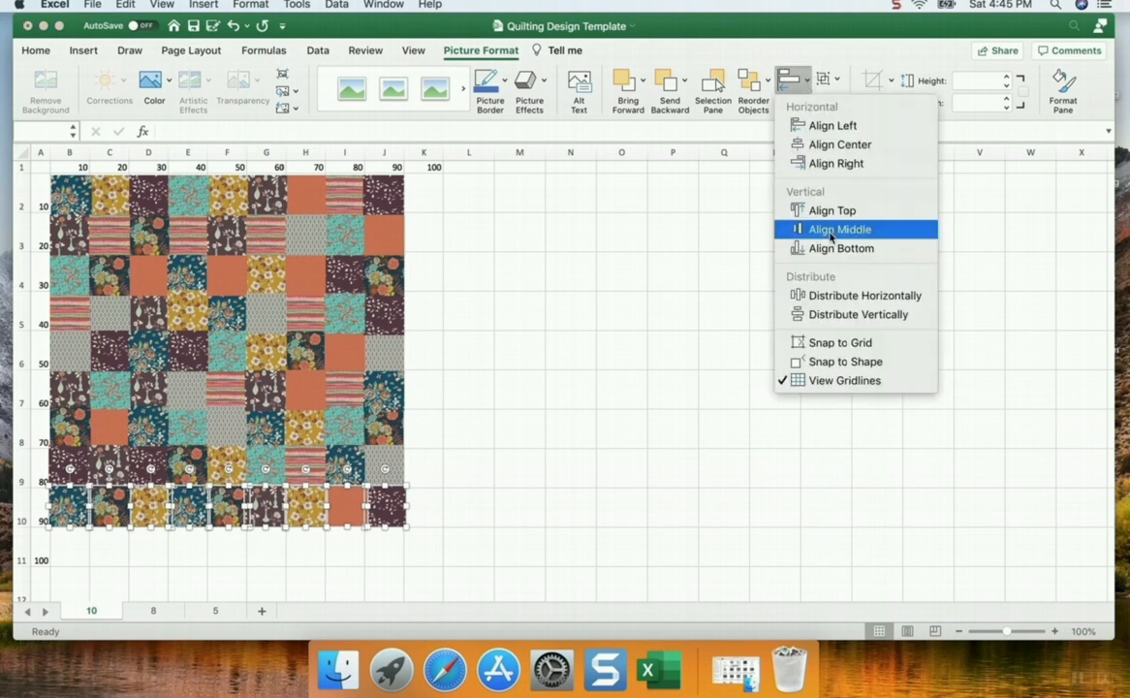
left_click(823, 297)
left_click(779, 300)
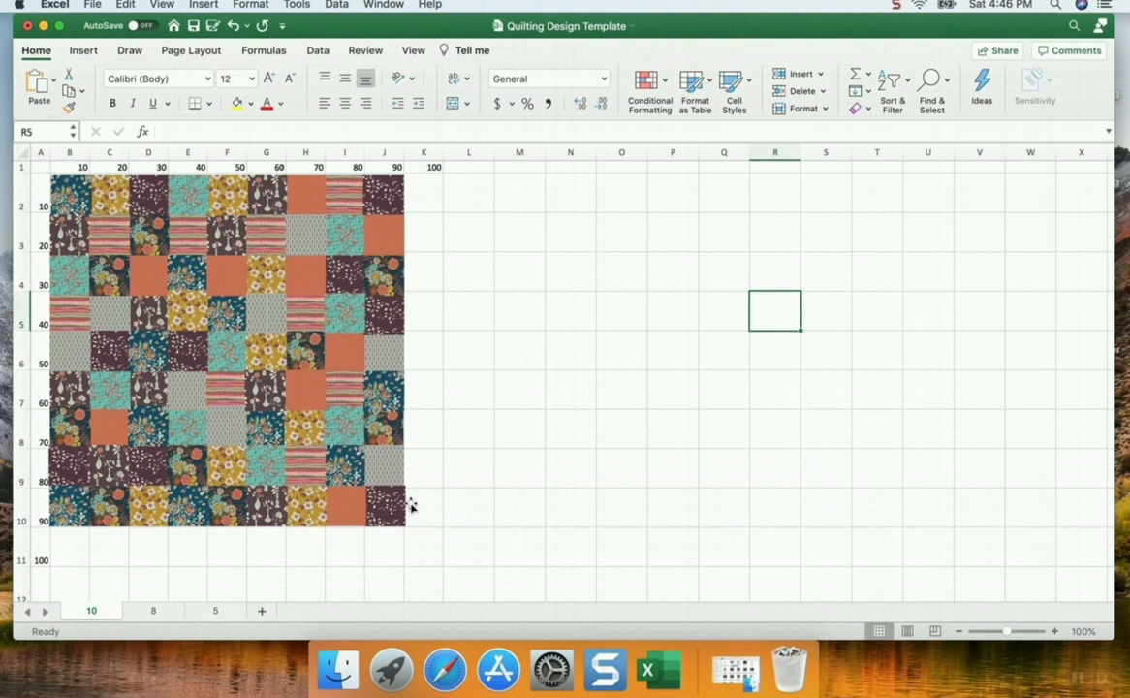
Try moving the vase-print swatch from C9 onto F7 and the gray swatch from E7 into C9
left_click_drag(116, 469, 231, 389)
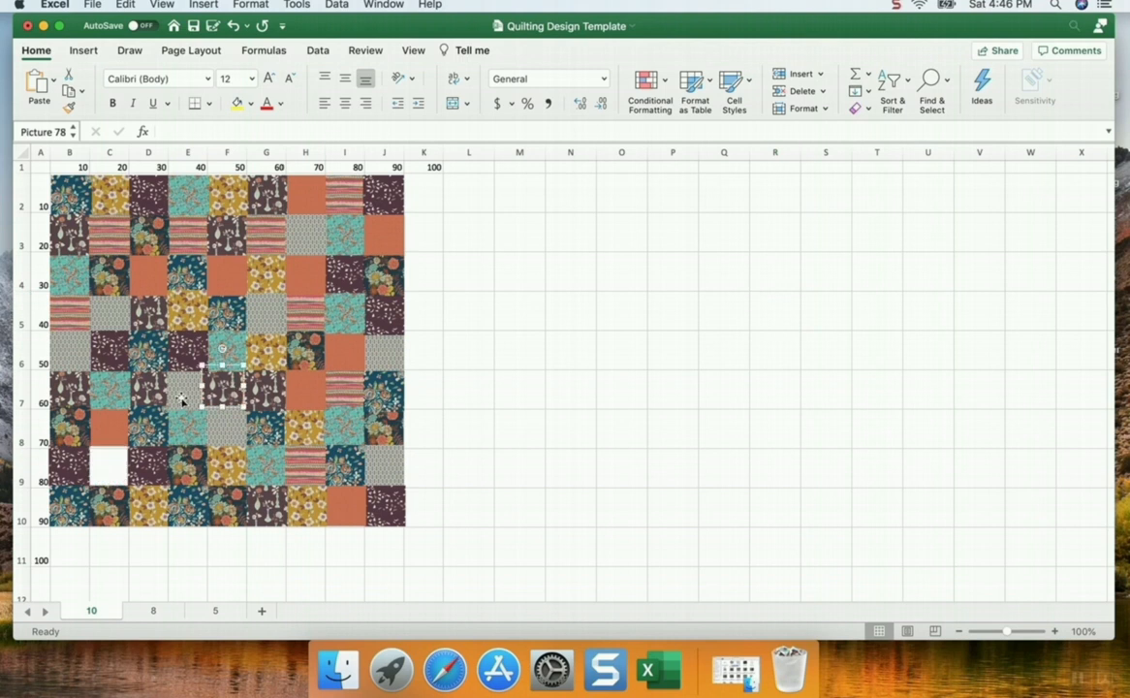
left_click_drag(108, 451, 103, 472)
mouse_move(253, 392)
left_mouse_down()
mouse_move(173, 387)
mouse_move(252, 391)
left_mouse_up()
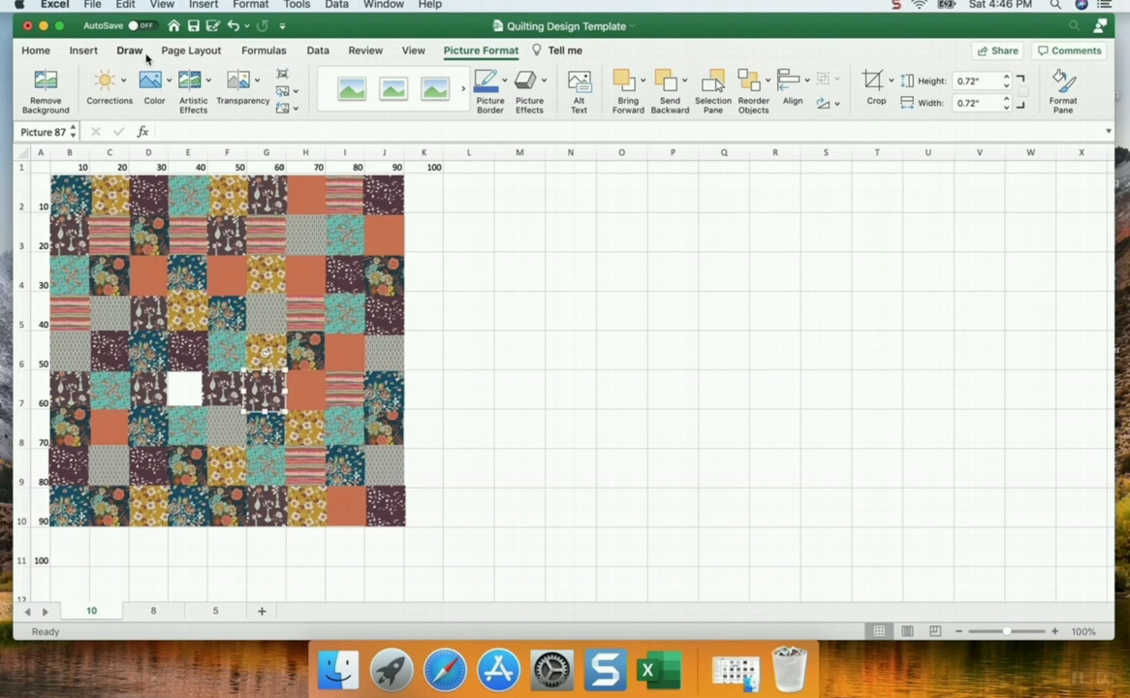
Undo the trial swatch moves until the vase-print swatch is back in C9, and deselect it
left_click(232, 26)
left_click(232, 25)
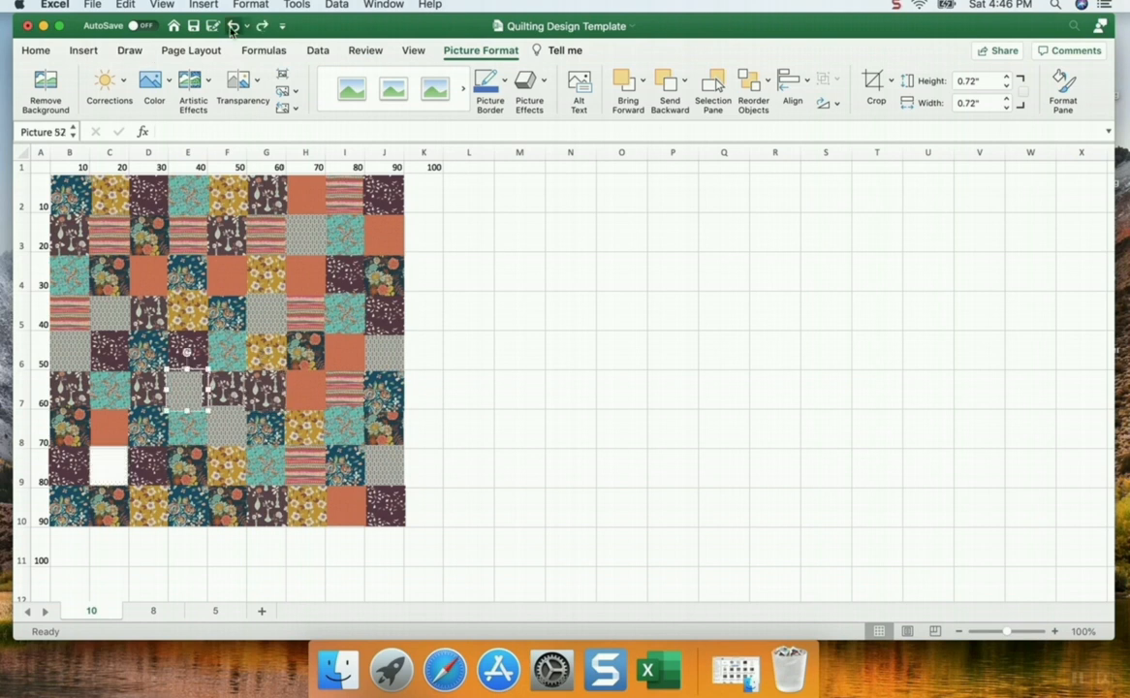
mouse_move(181, 393)
left_mouse_down()
mouse_move(218, 378)
mouse_move(182, 392)
left_mouse_up()
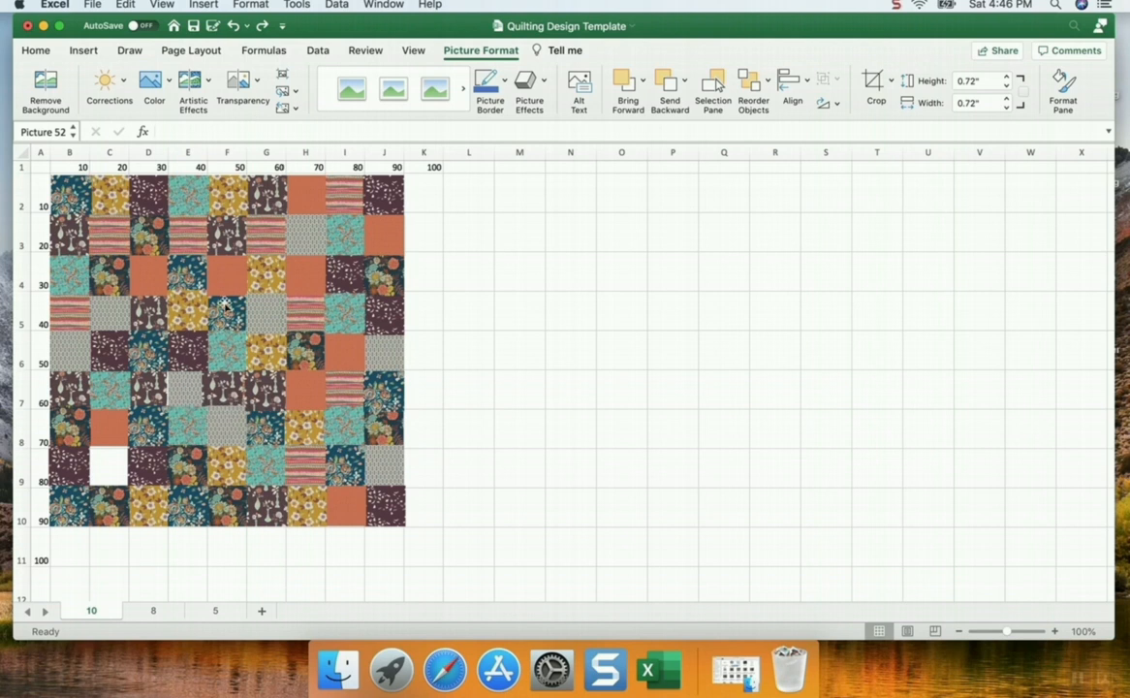
left_click(233, 25)
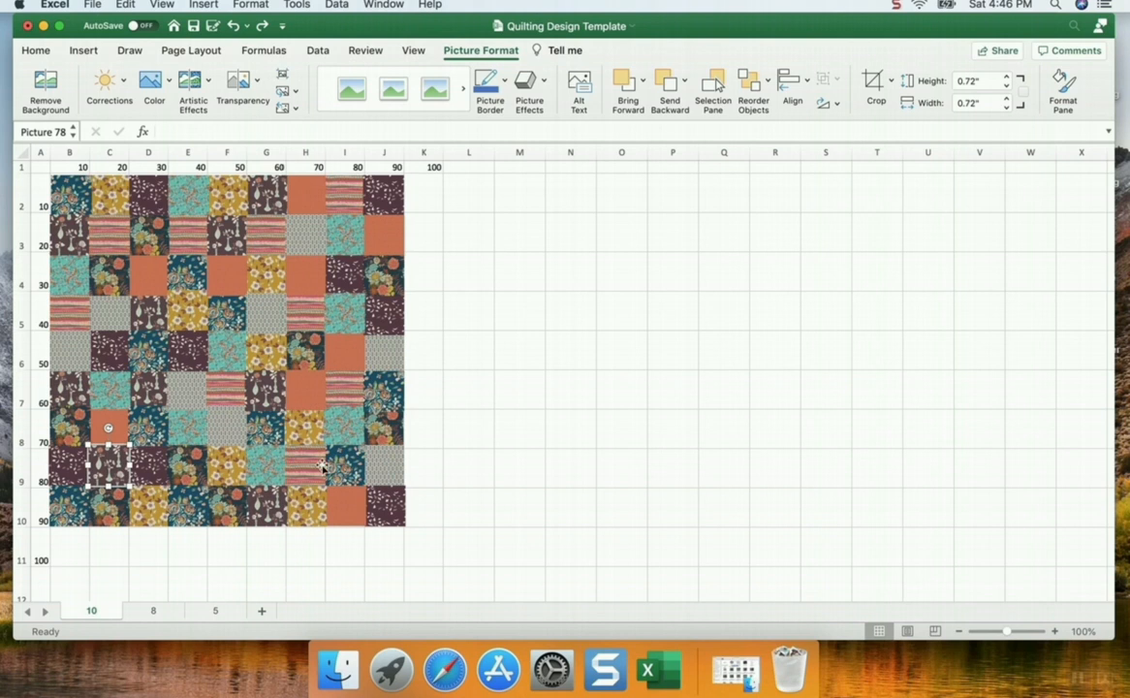
left_click(493, 508)
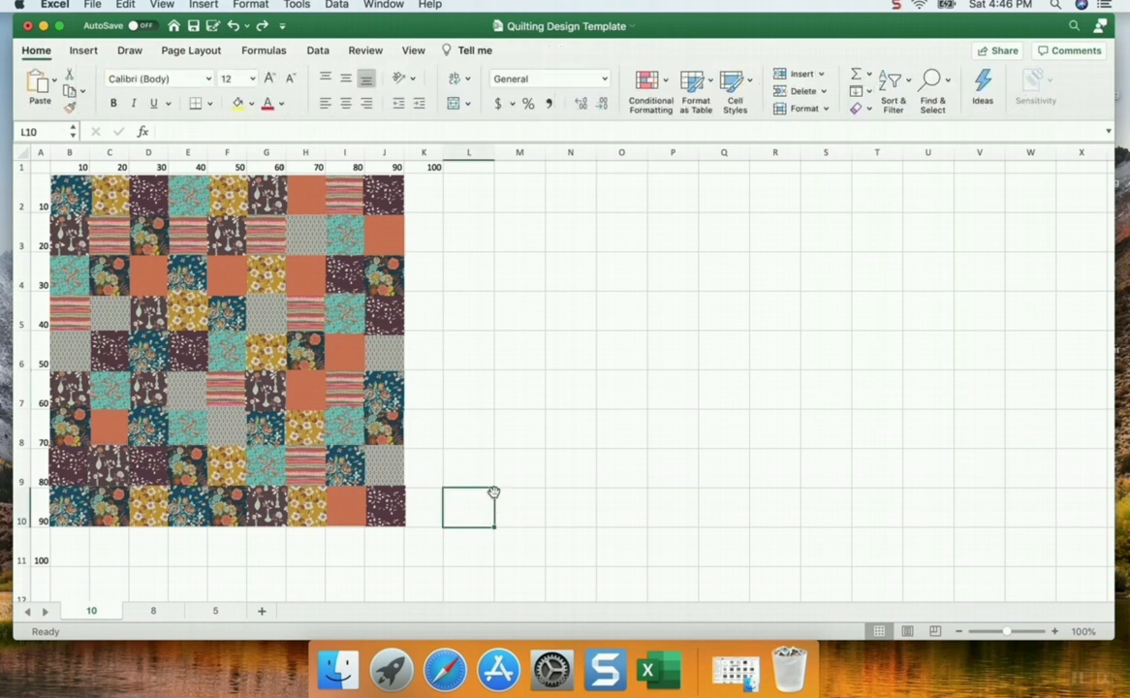
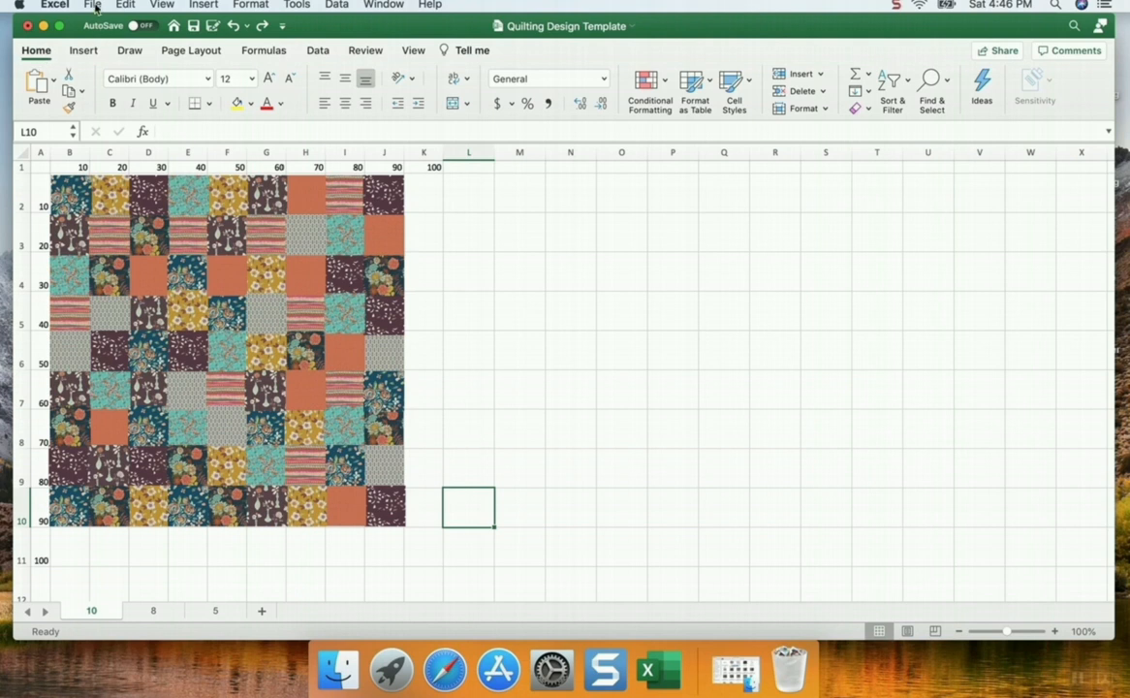
Check how the quilt sheet is laid out for printing, then cancel without printing
left_click(93, 5)
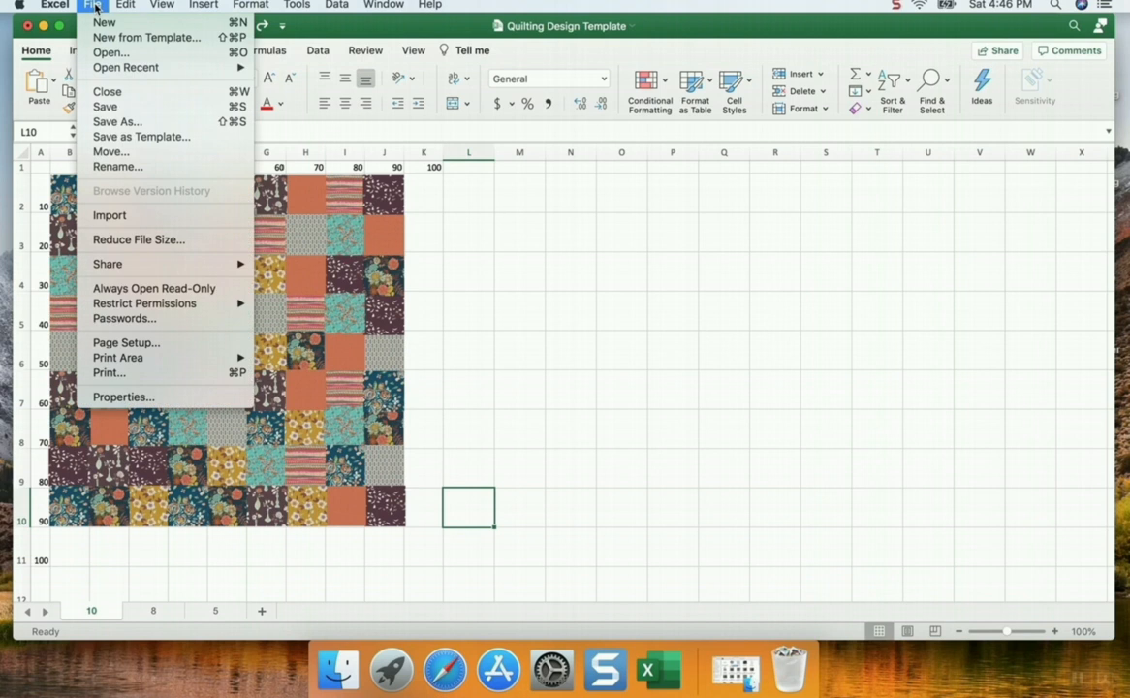
left_click(146, 376)
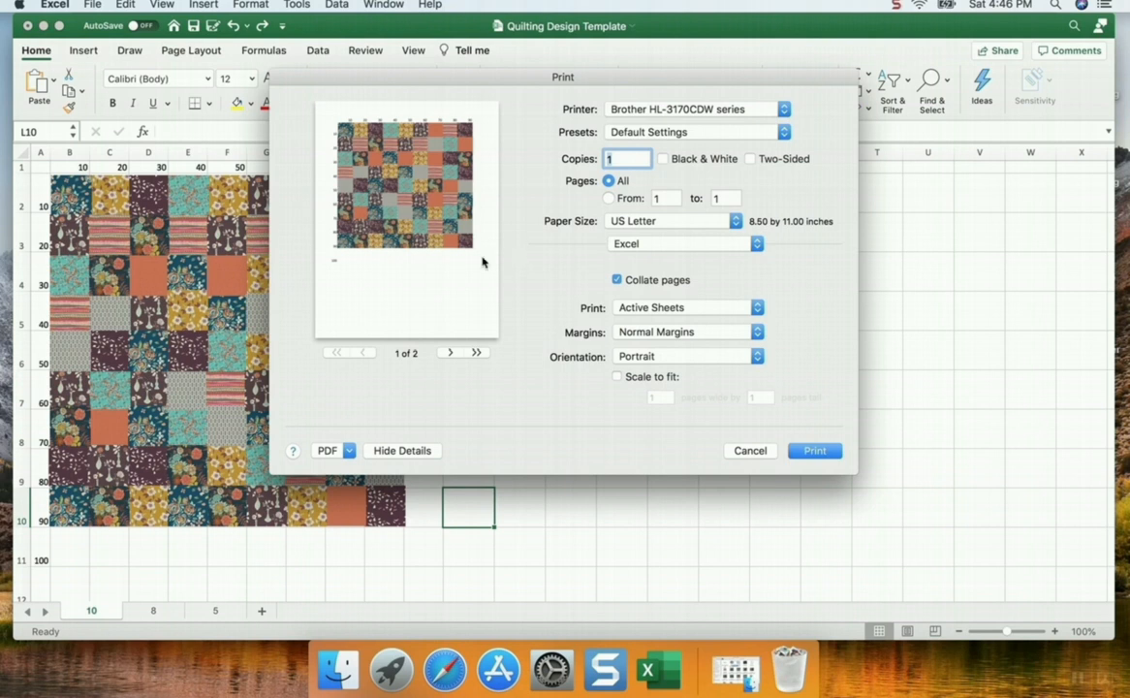
left_click(746, 450)
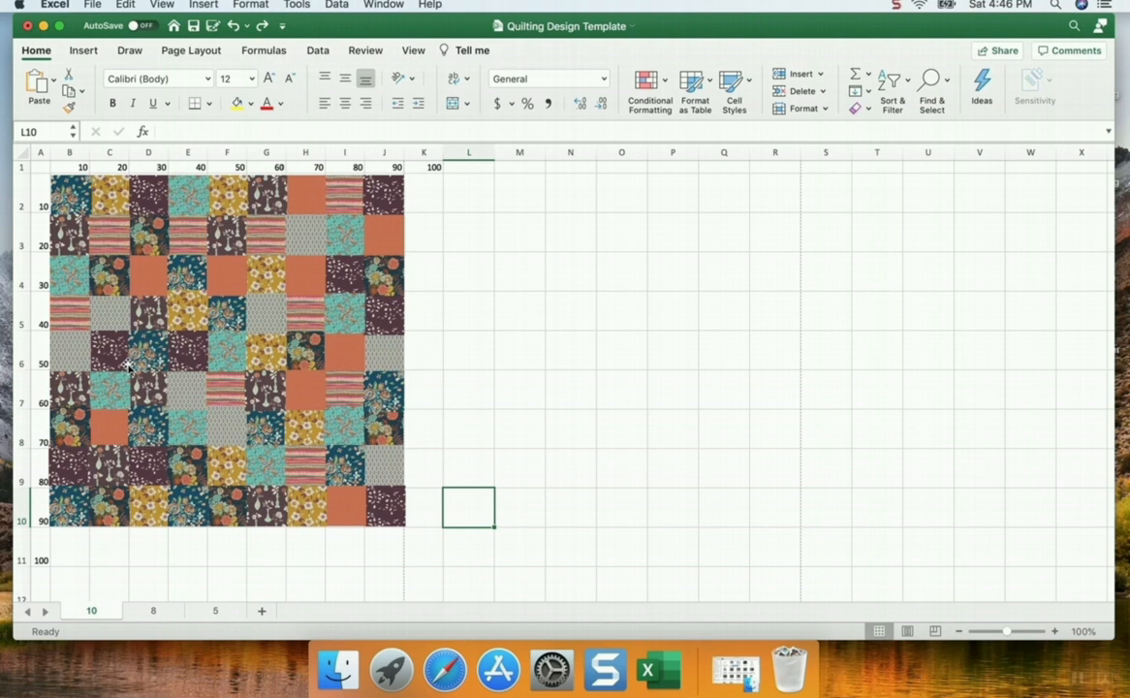
Open the print settings and scale the sheet to fit 1 page wide by 1 page tall
left_click(95, 5)
left_click(116, 374)
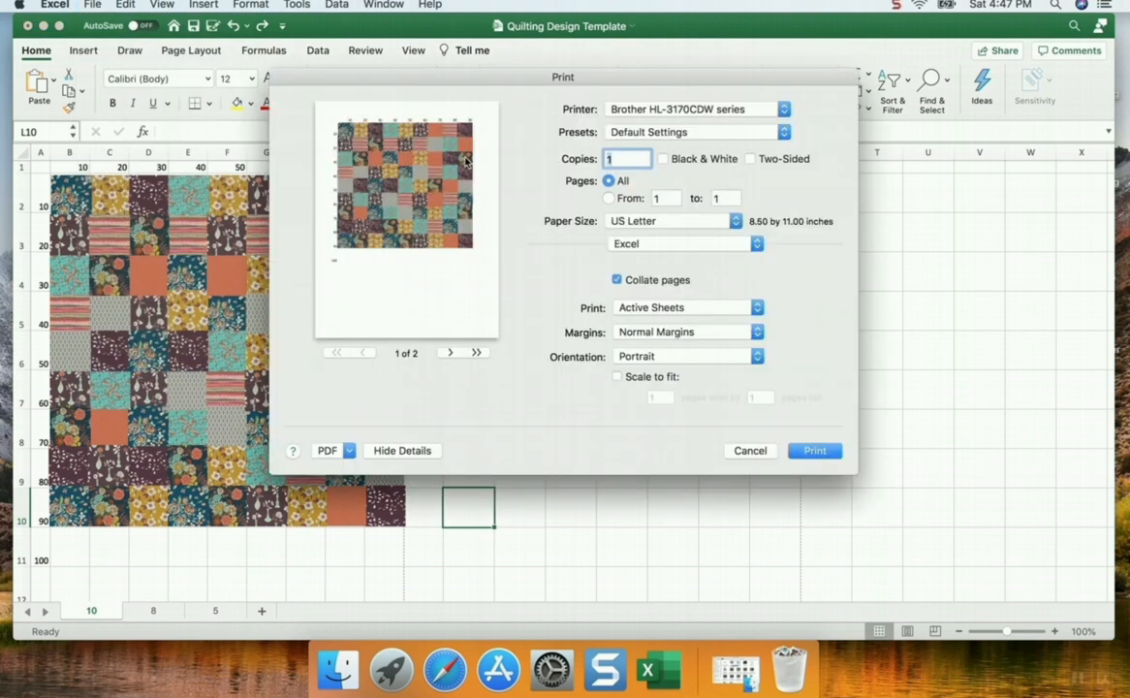
left_click(617, 377)
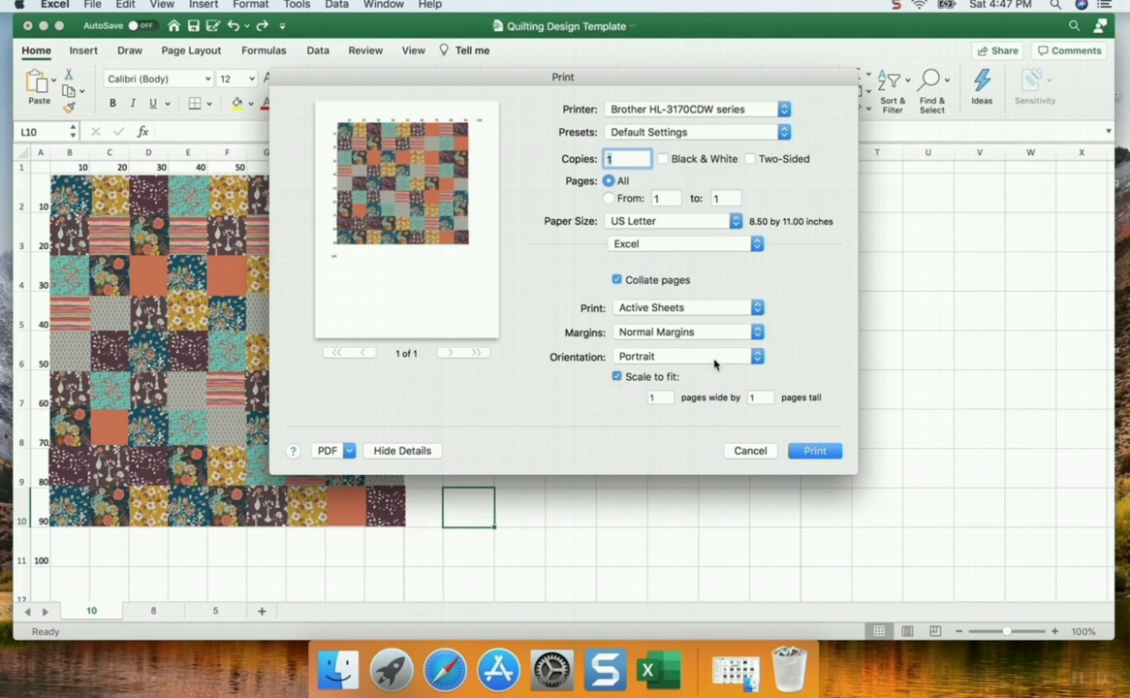
Save the scaled sheet as a PDF named Quilting Design Template Testing in the Documents folder
left_click(350, 452)
left_click(361, 488)
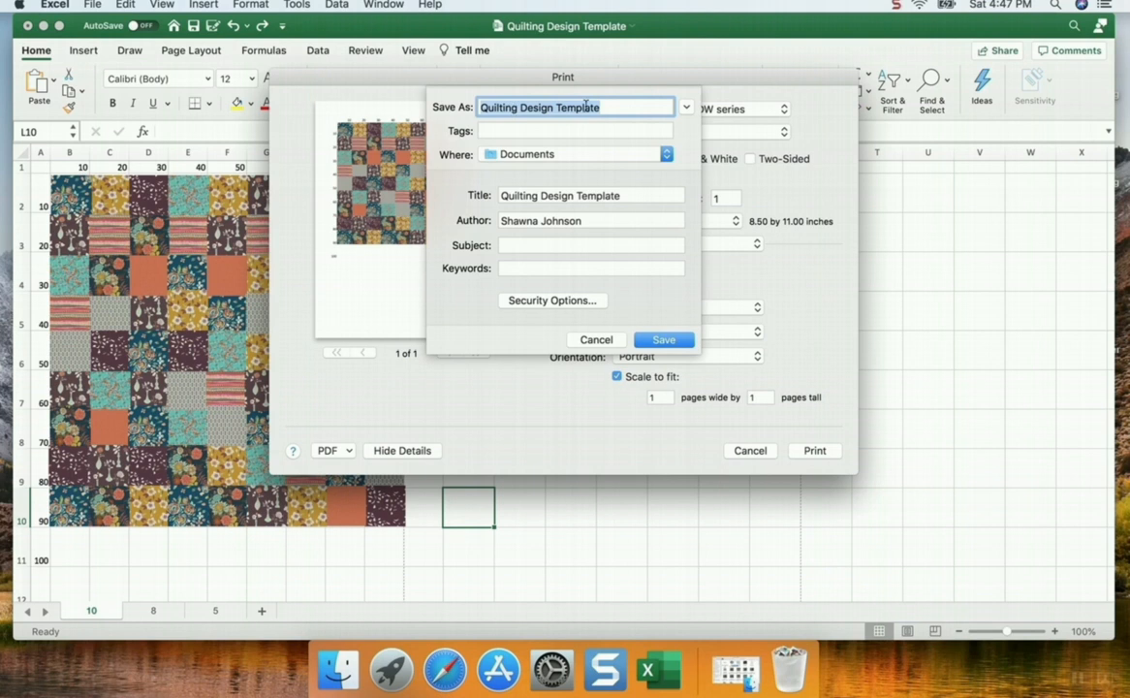
left_click(610, 108)
type("Testing")
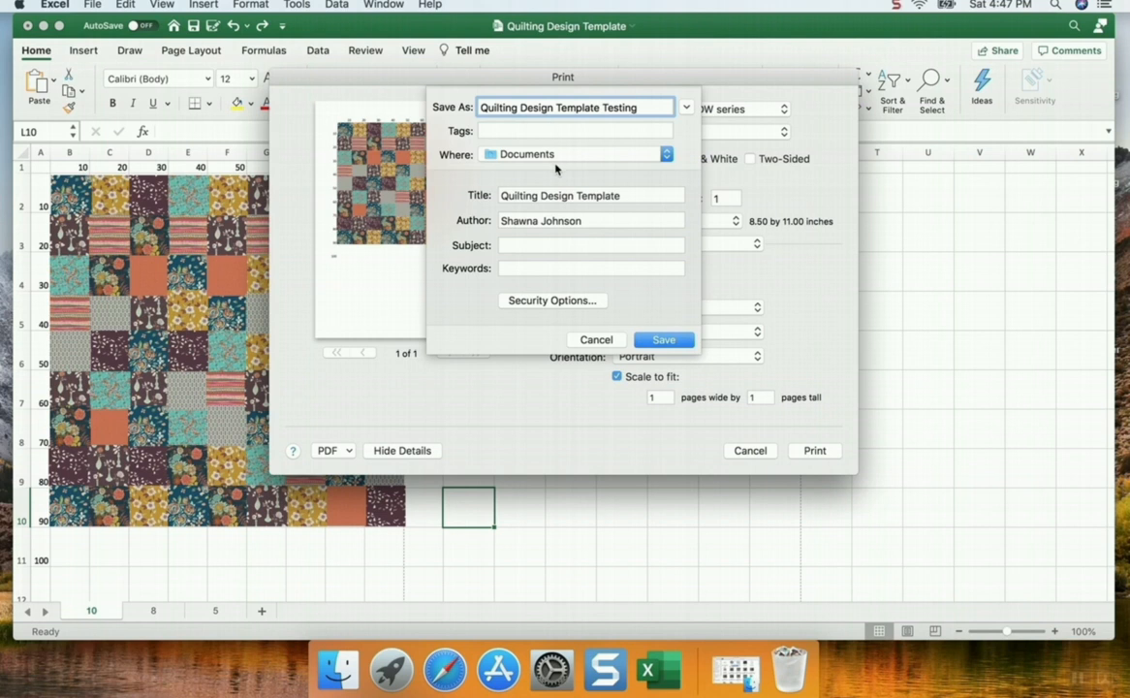
left_click(667, 339)
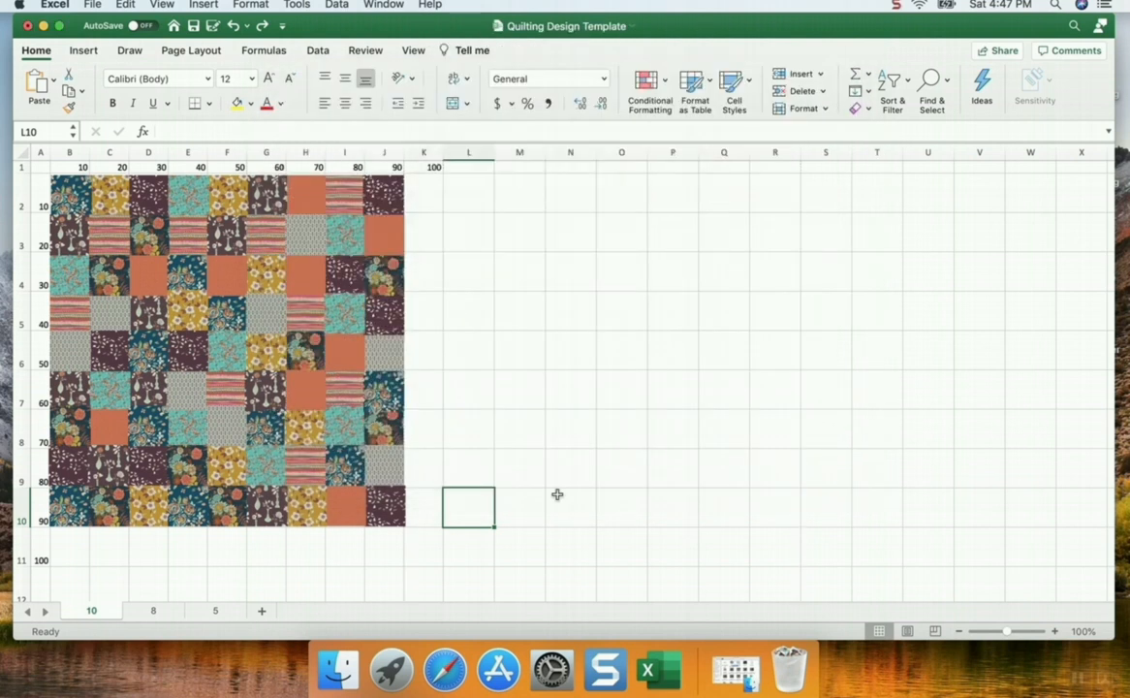
Switch to Finder, open the Quilting Design Template Testing PDF from Documents, and view the whole quilt design
left_click(338, 668)
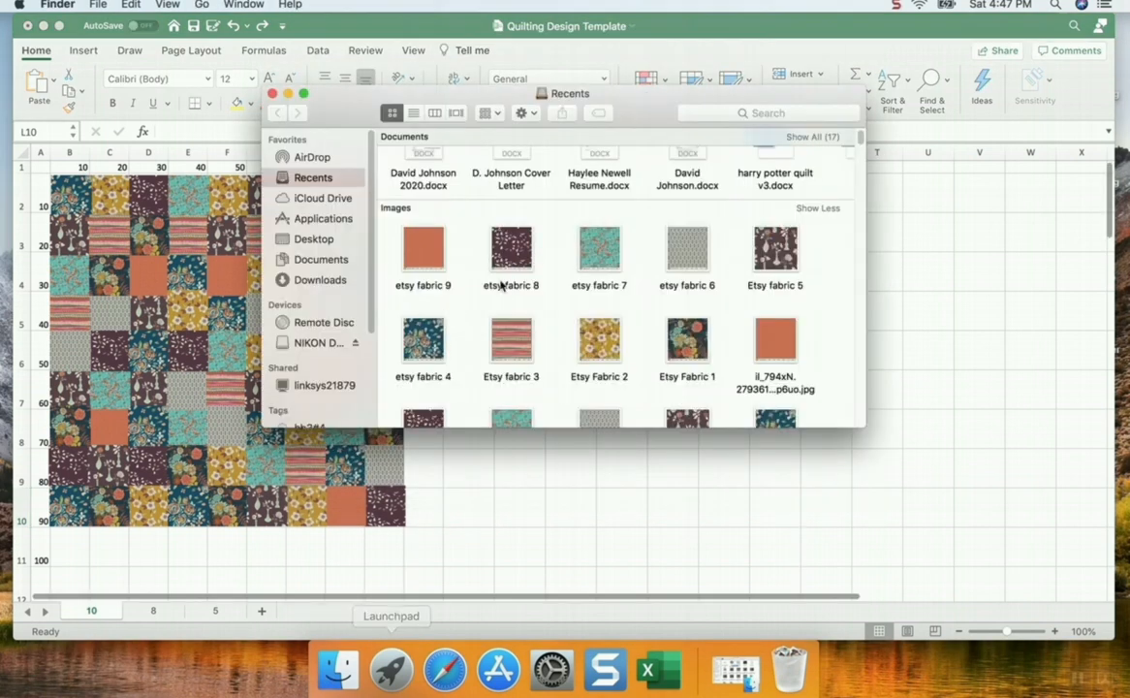
left_click(327, 260)
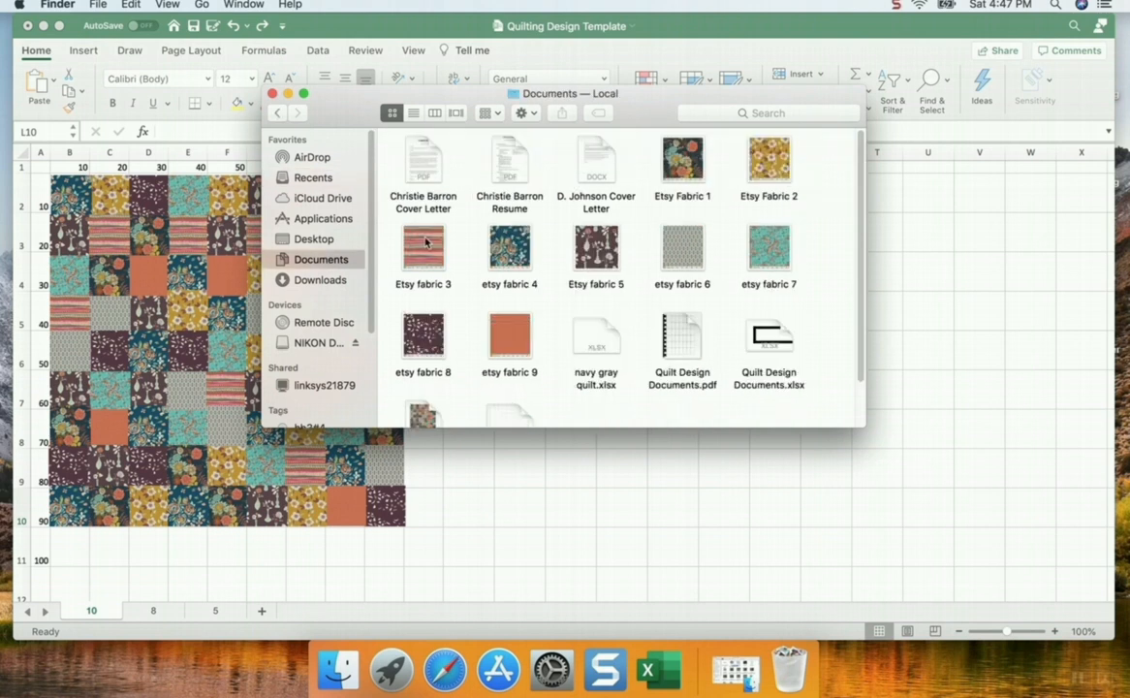
scroll(718, 302, "down", 3)
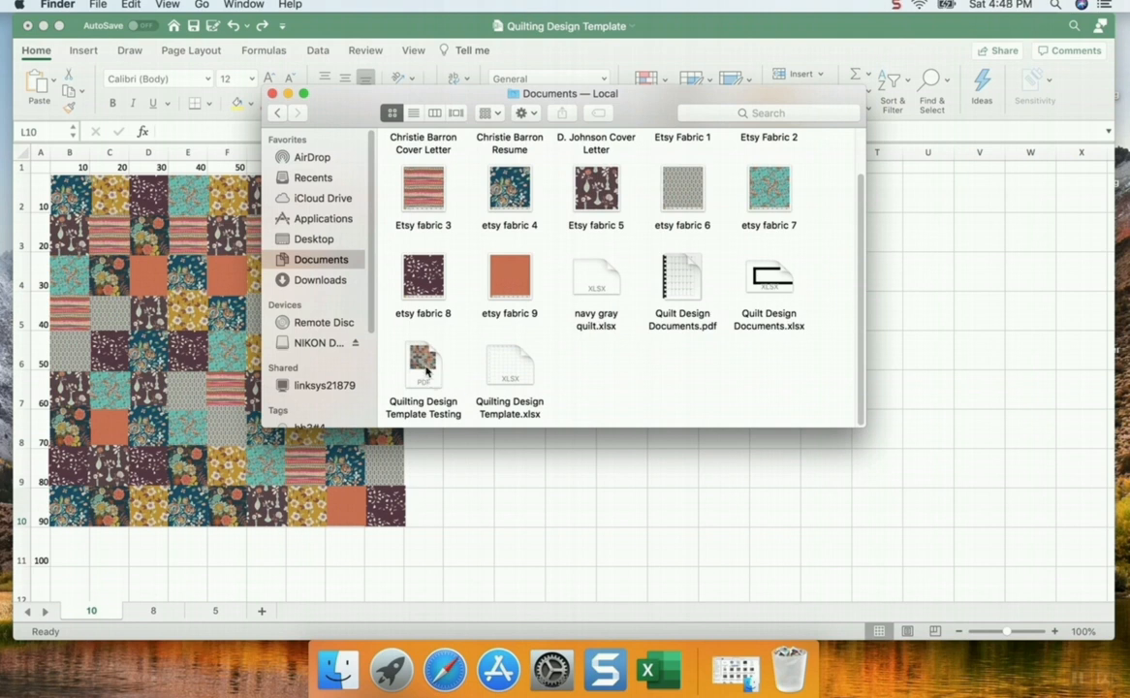
double_click(423, 366)
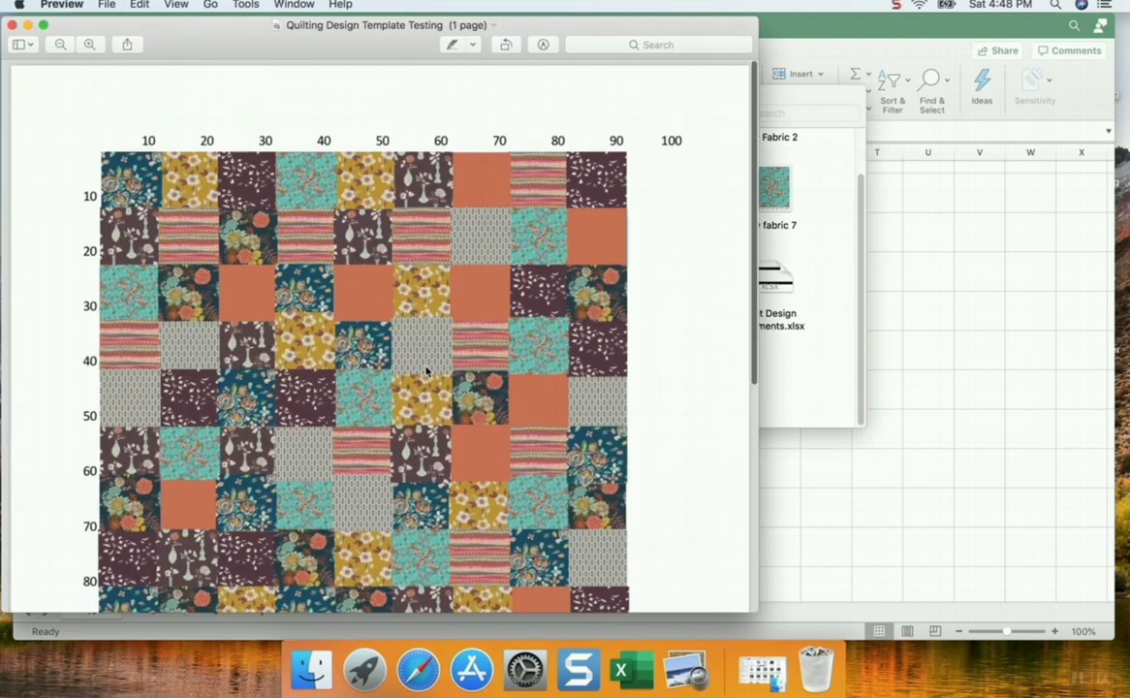
scroll(427, 373, "down", 2)
scroll(426, 373, "down", 1)
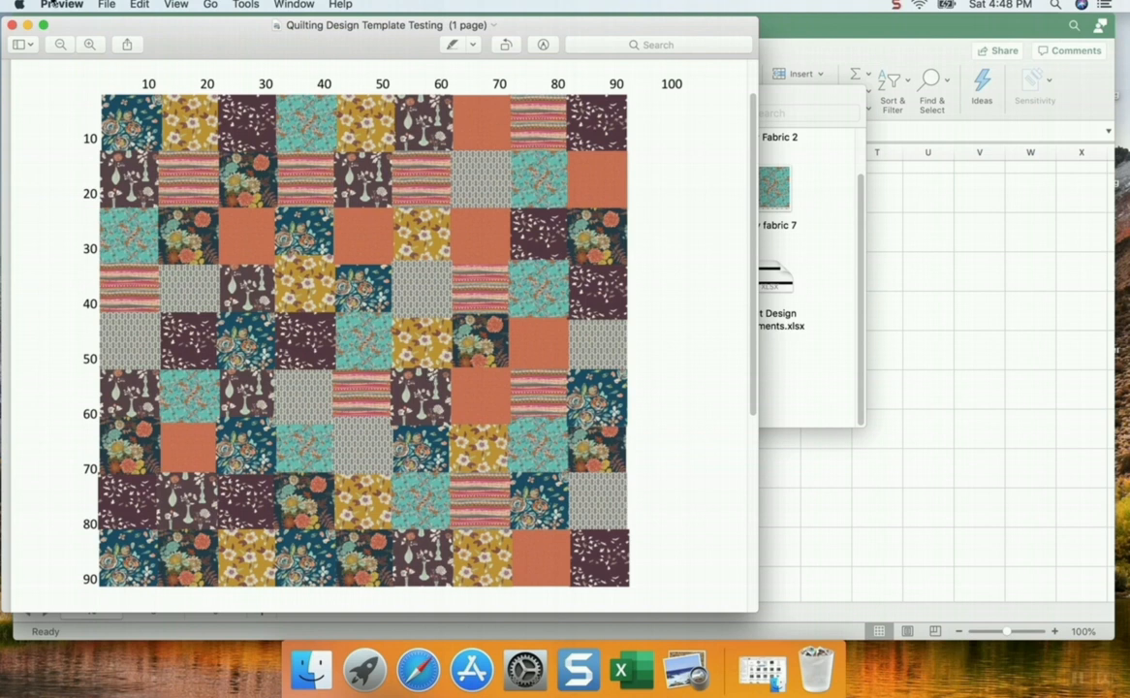
Share the PDF with the listed iPhone through AirDrop, then close the PDF and minimize the Finder window
left_click(127, 44)
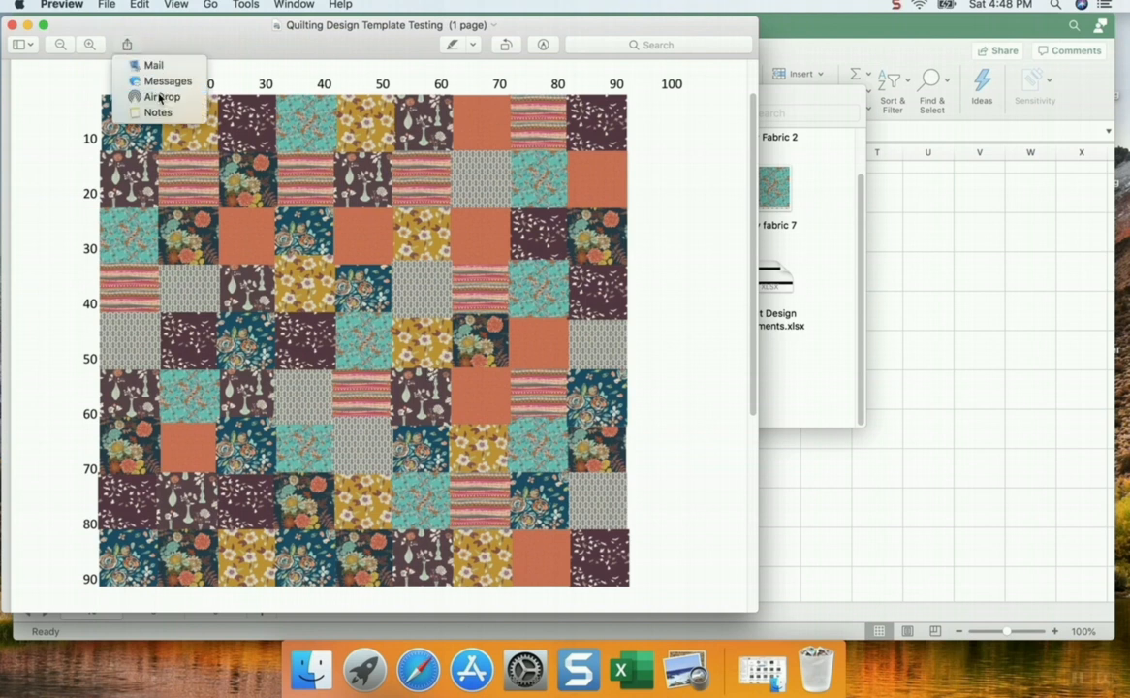
left_click(160, 97)
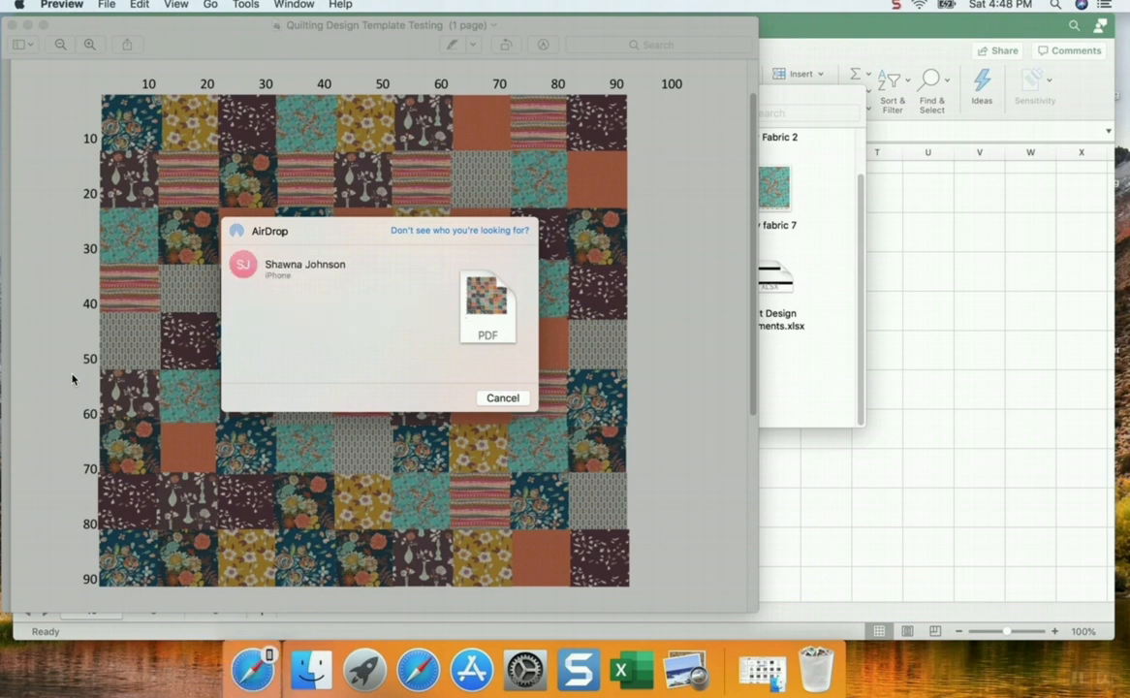
left_click(244, 264)
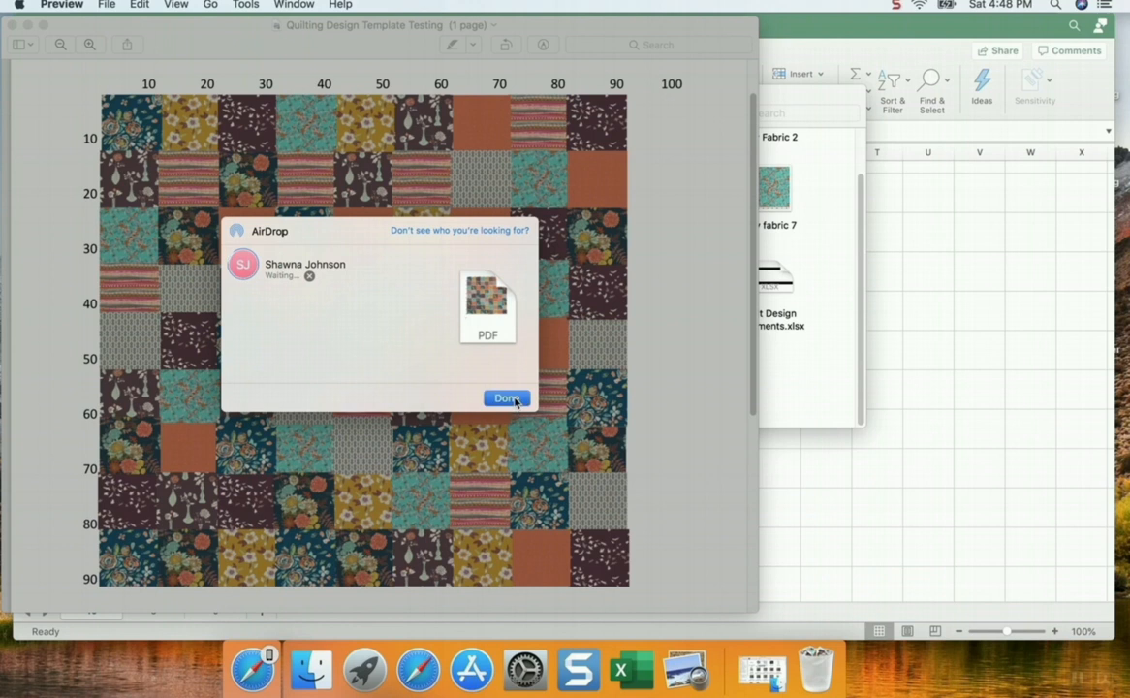
left_click(511, 399)
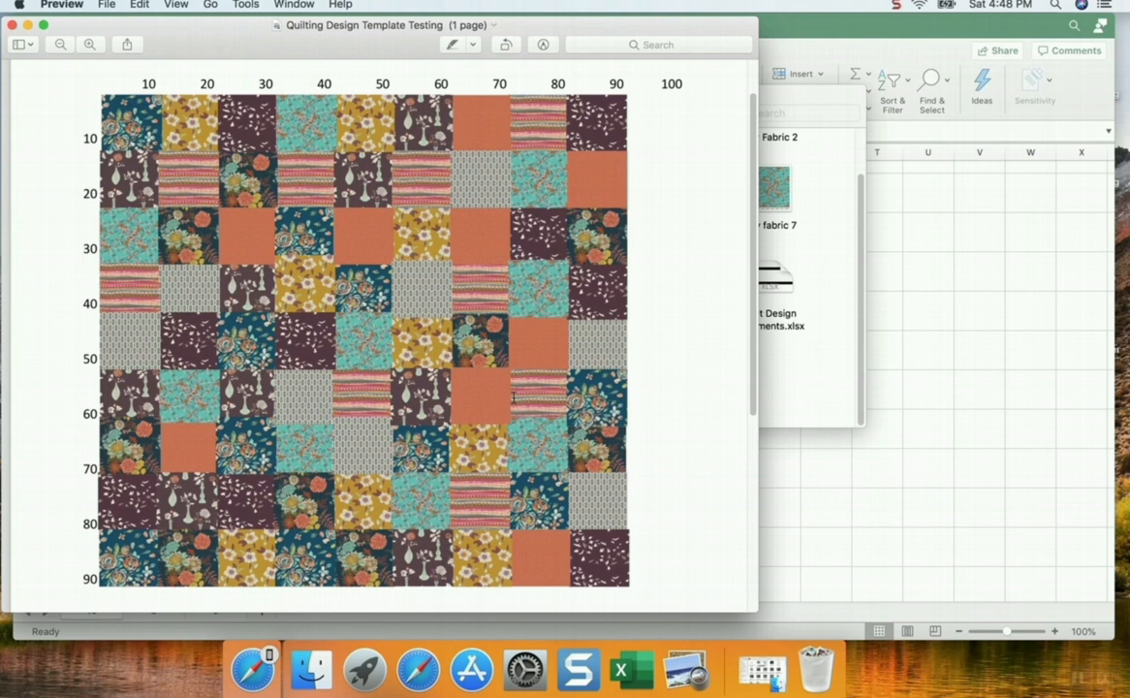
left_click(12, 25)
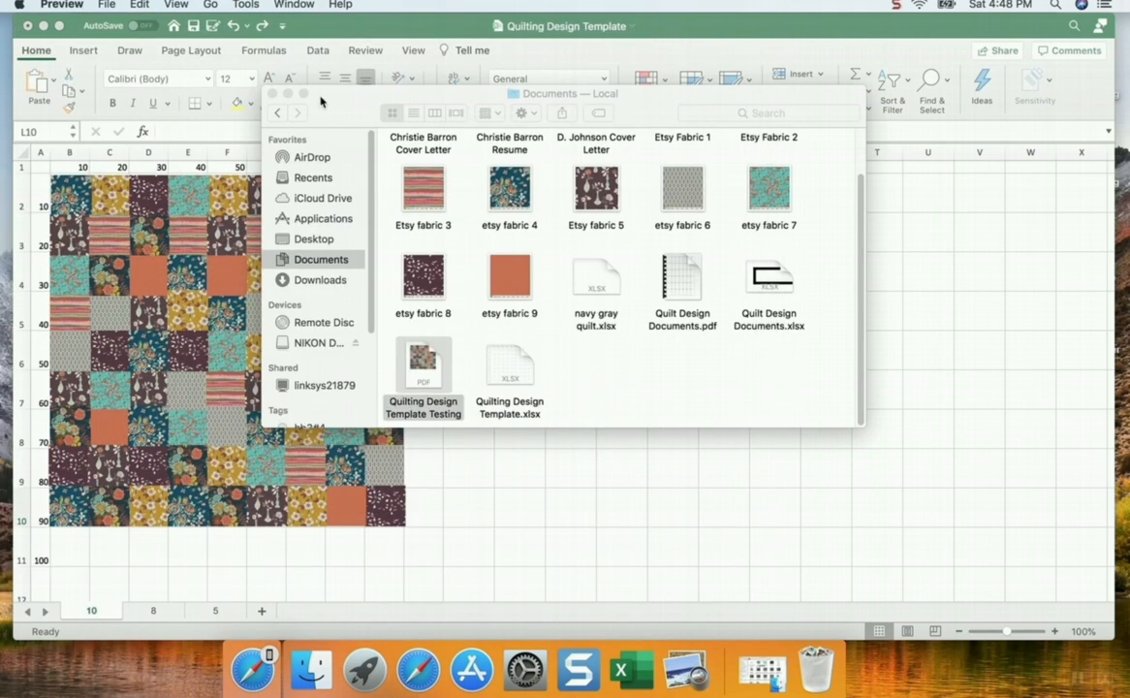
left_click(288, 94)
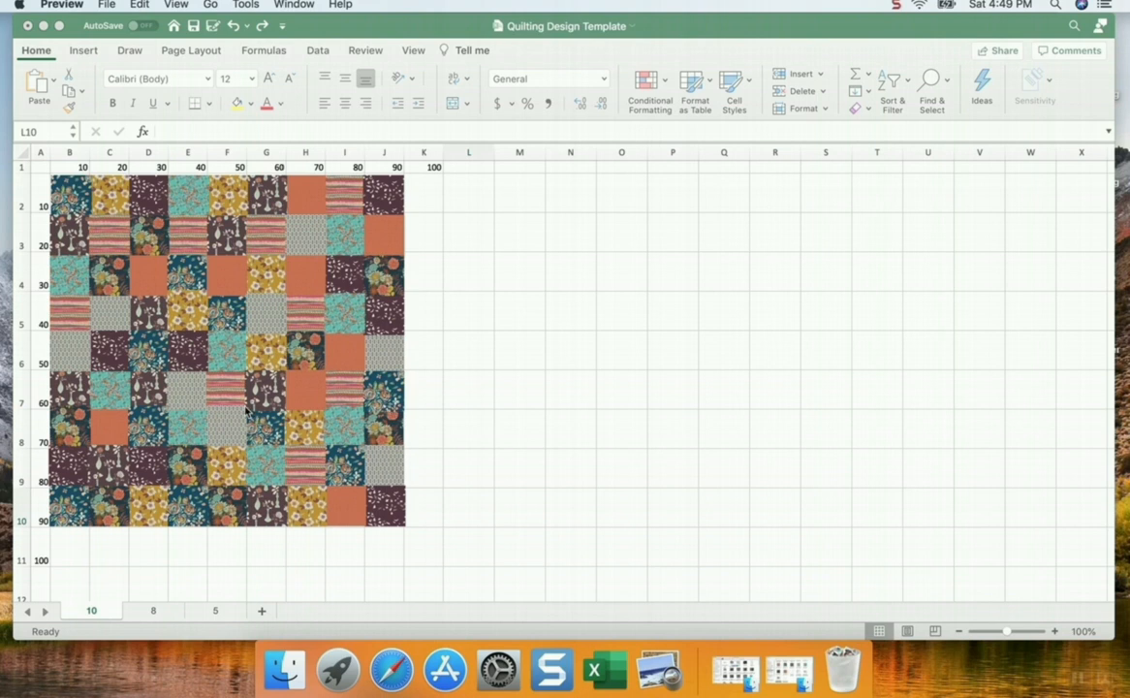
Return to the Quilting Design Template workbook in Excel and crop the purple swatch in cell J2 to a triangle shape
left_click(346, 190)
left_click(362, 206)
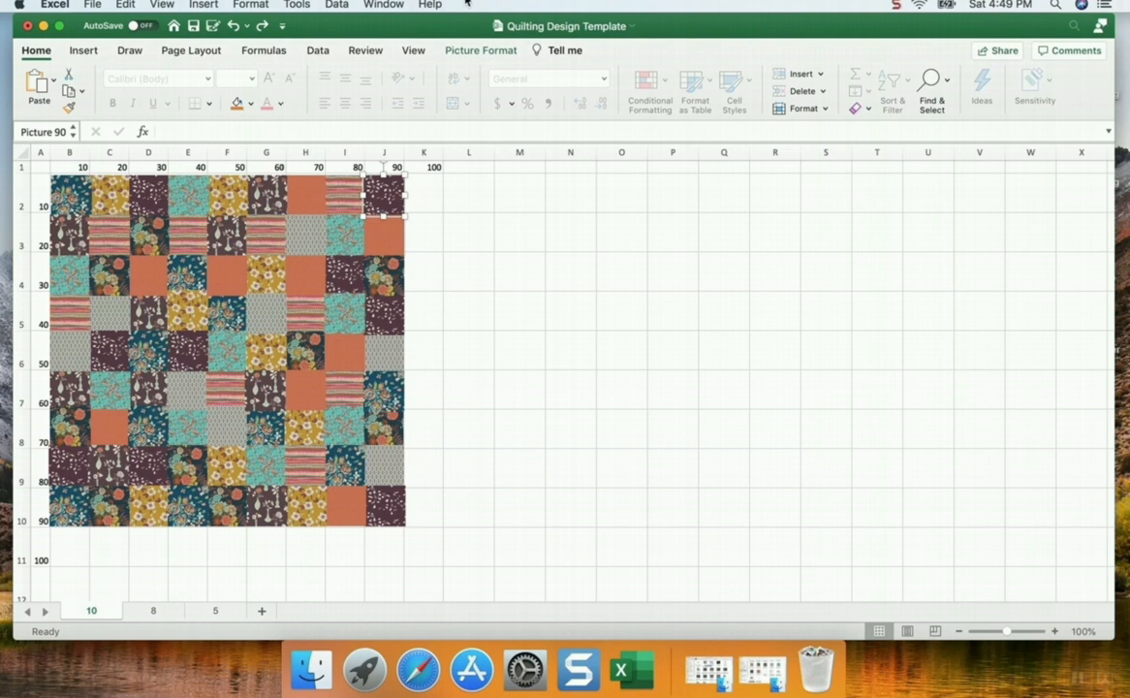
left_click(497, 50)
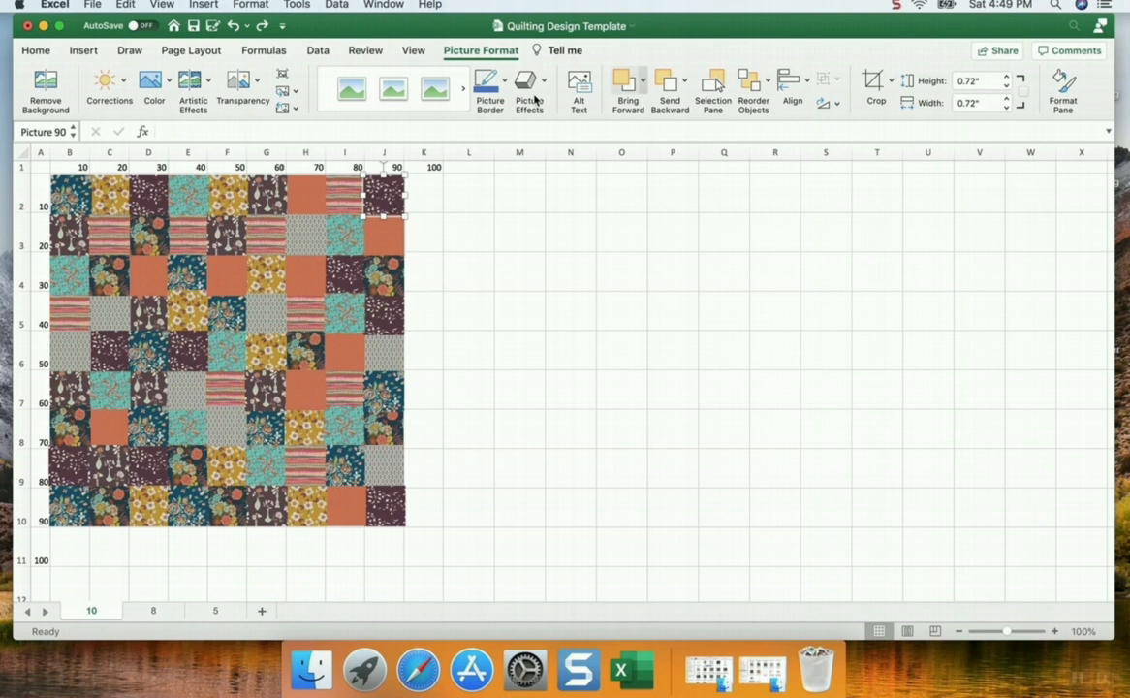
left_click(892, 84)
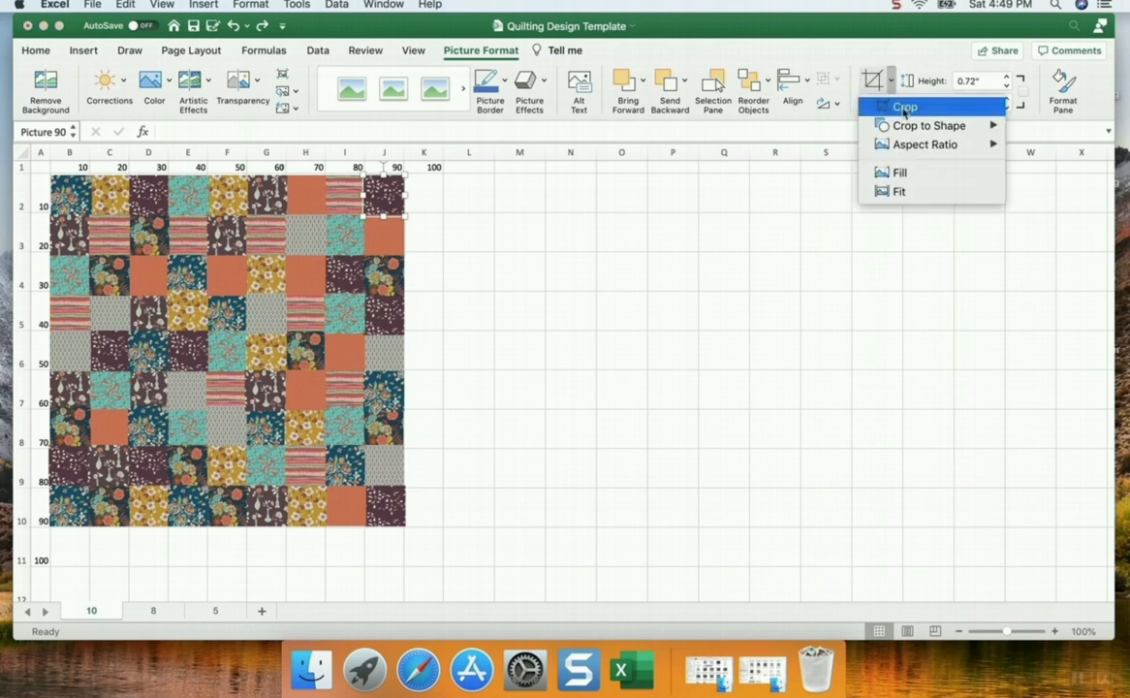
mouse_move(906, 126)
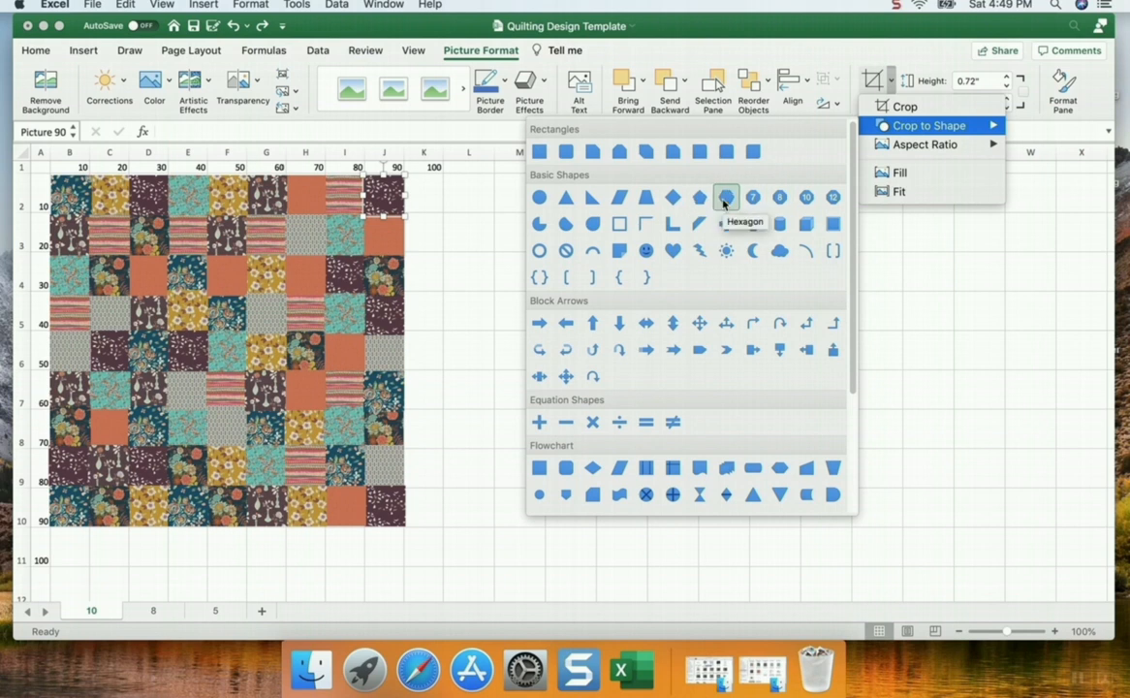
left_click(565, 198)
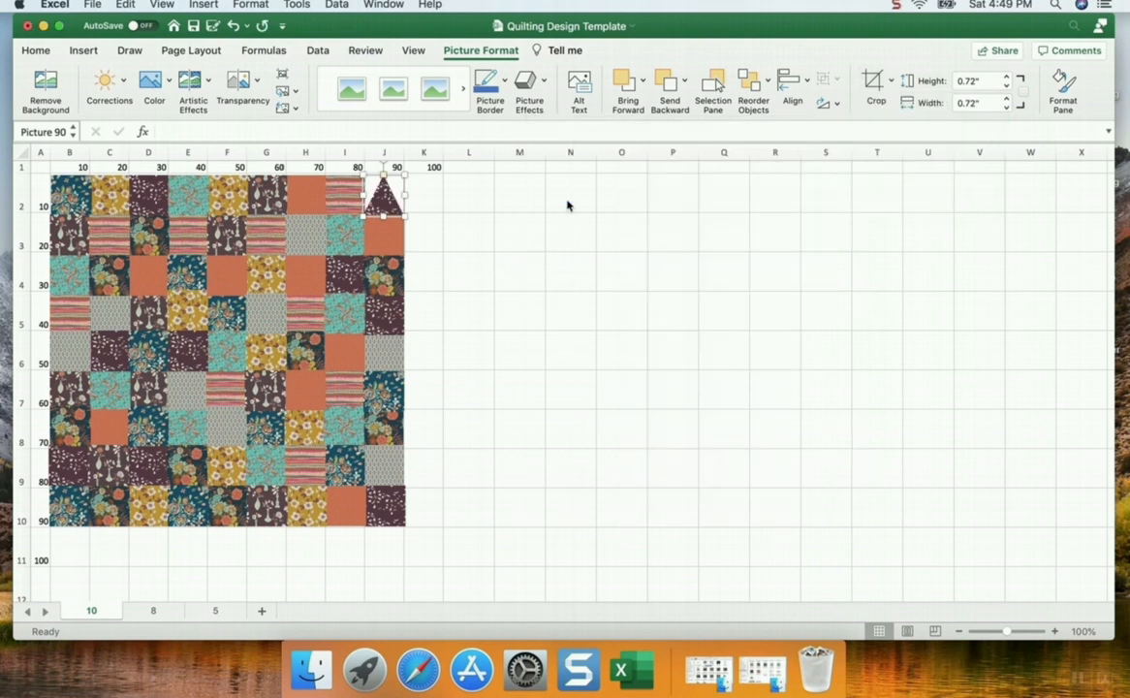
Crop the purple swatch in J2 and the striped swatch in I2 to a hexagon shape
left_click(889, 84)
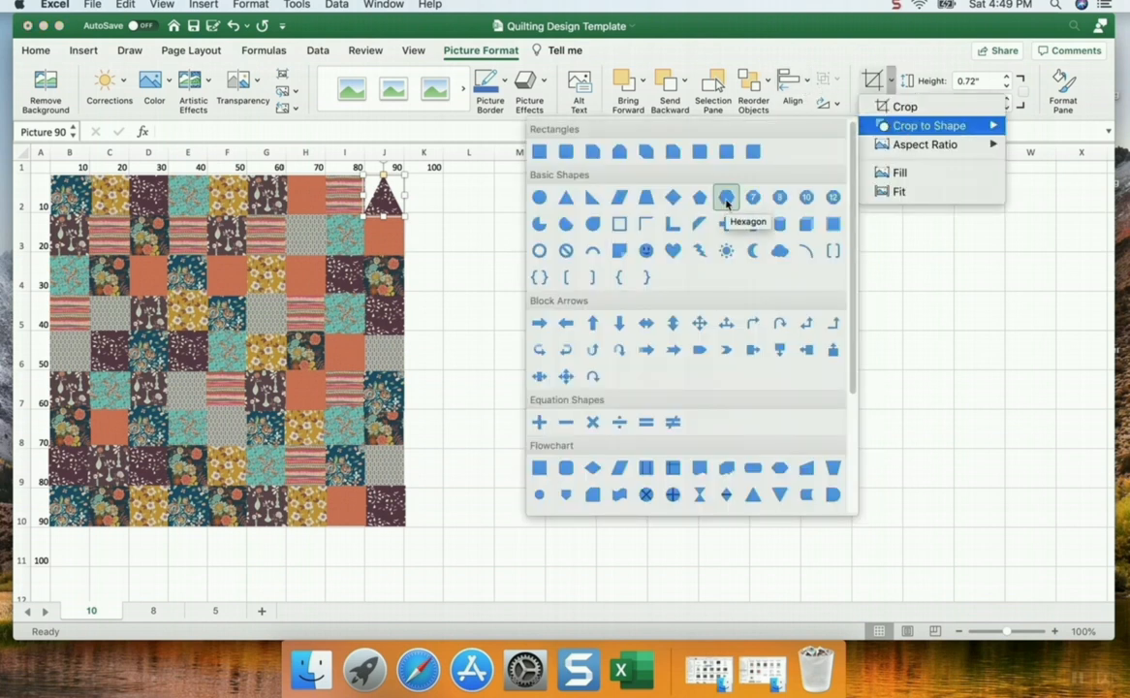
left_click(726, 198)
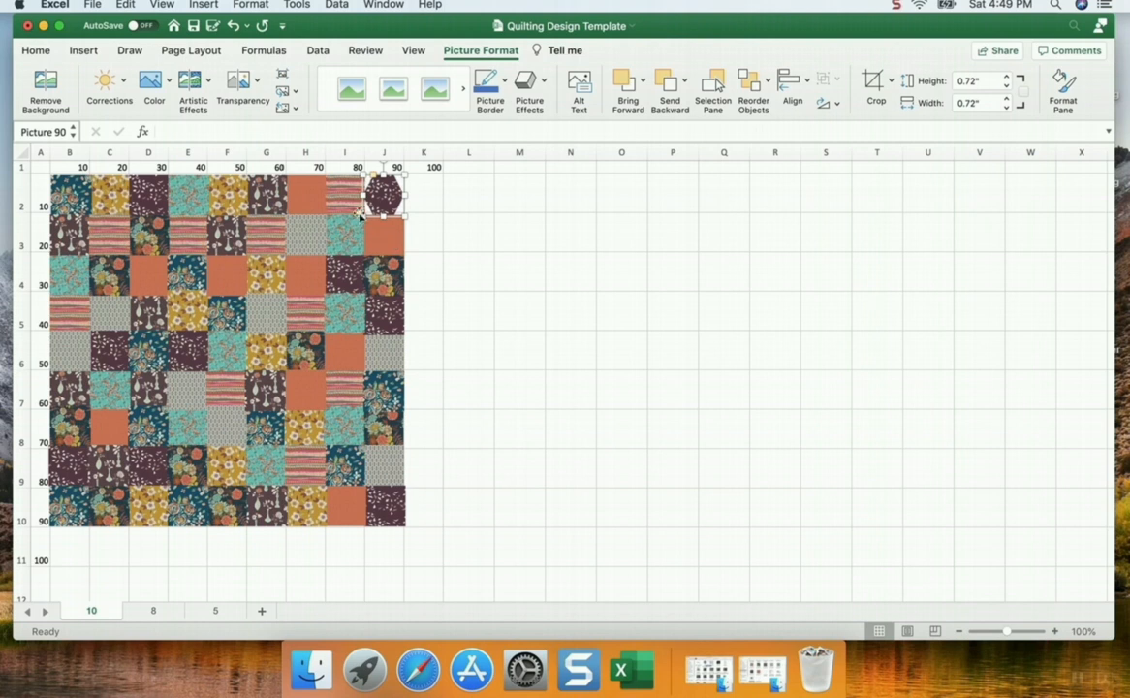
left_click(423, 200)
left_click(384, 201)
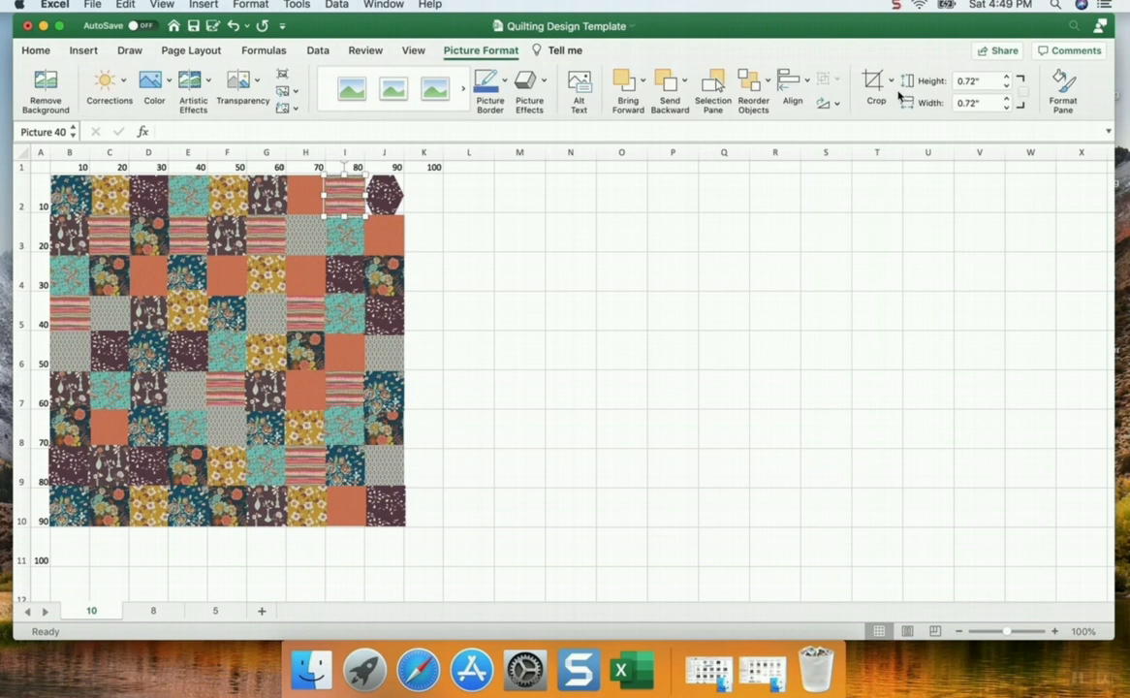
left_click(891, 81)
mouse_move(919, 135)
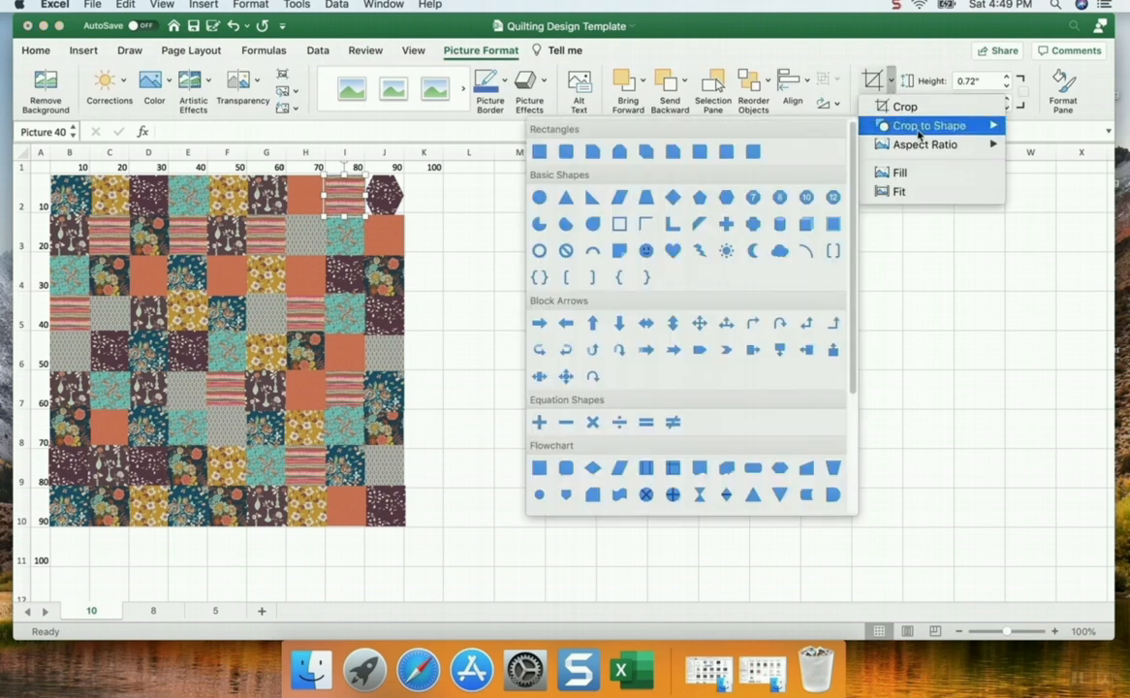
left_click(662, 179)
left_click(558, 269)
left_click(460, 209)
left_click(339, 198)
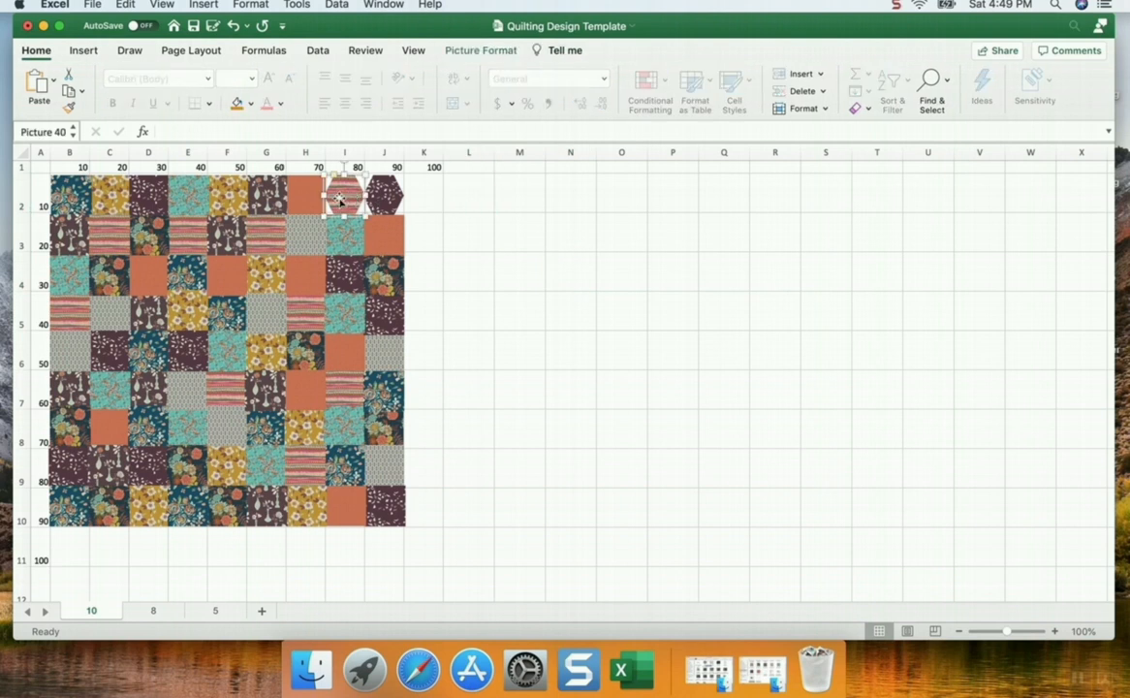
Copy the striped hexagon's format with the Format Painter onto the swatches in row 2 from H back to B
left_click(69, 108)
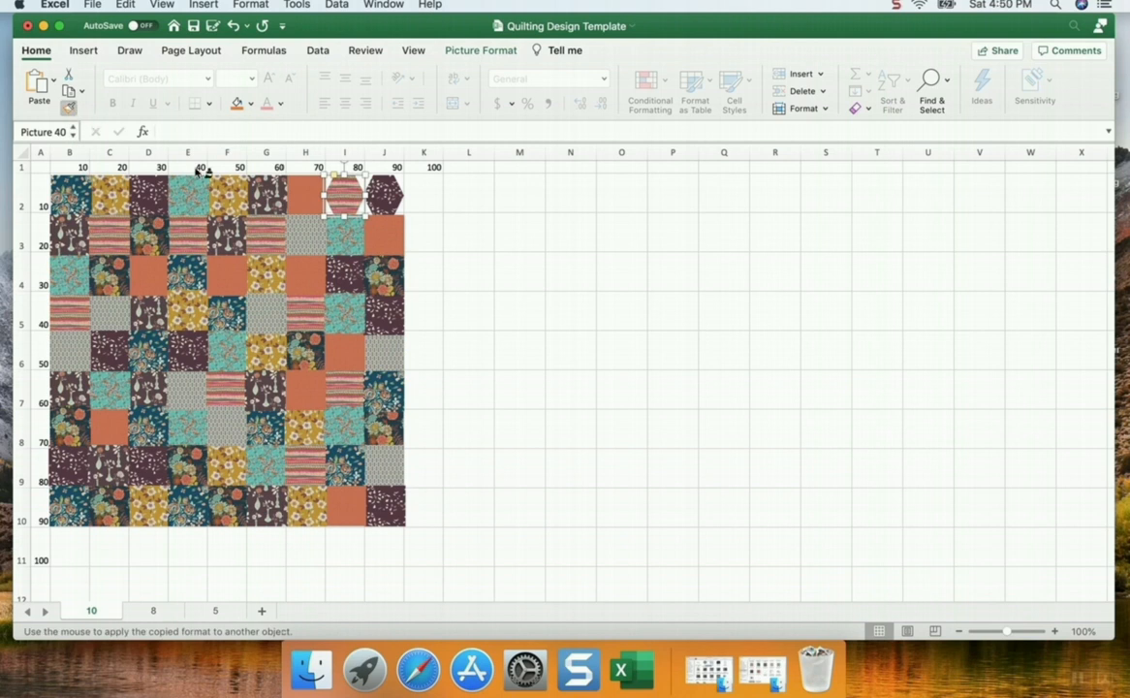
left_click(308, 198)
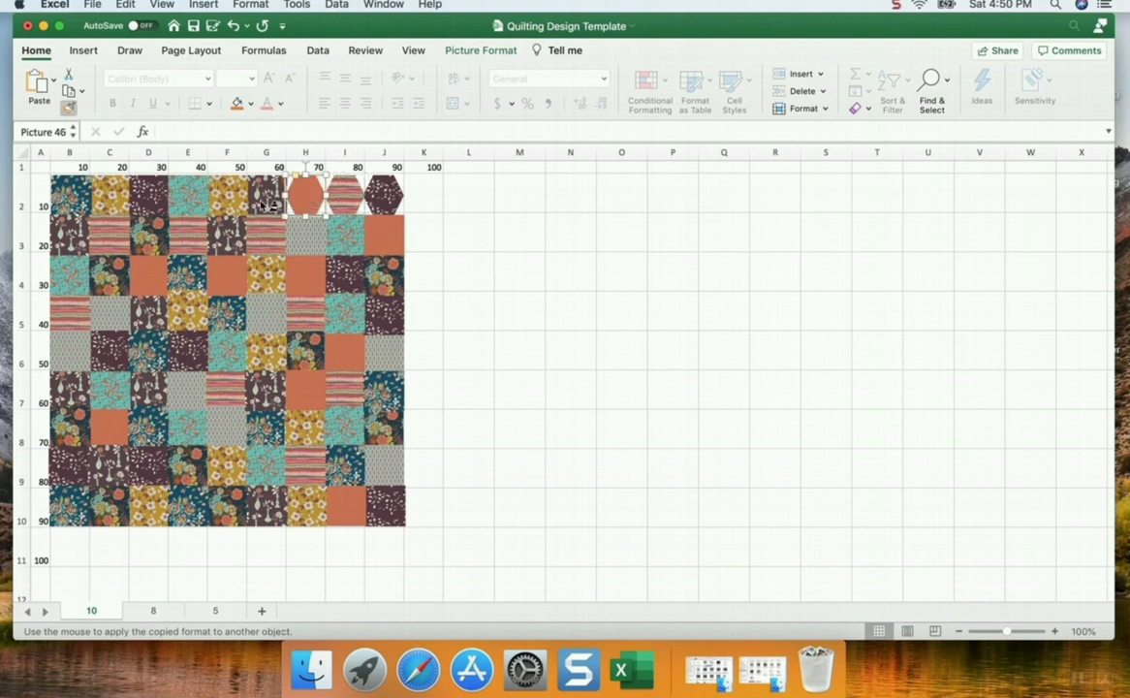
left_click(267, 196)
left_click(223, 198)
left_click(184, 197)
left_click(145, 198)
left_click(102, 198)
left_click(73, 181)
Apply the copied hexagon format to the swatches in row 3, from column B to J
left_click(63, 223)
left_click(102, 221)
left_click(145, 229)
left_click(184, 228)
left_click(224, 229)
left_click(267, 232)
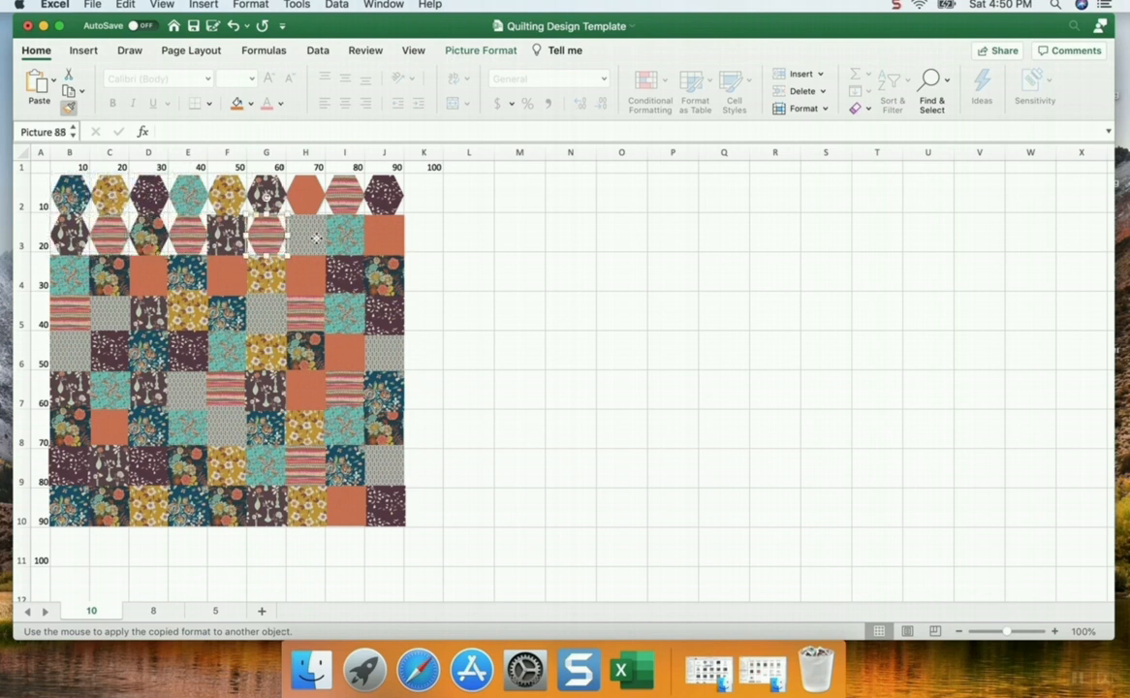
left_click(305, 233)
left_click(345, 233)
left_click(395, 242)
Apply the copied hexagon format to every swatch in row 4, from column J back to B
left_click(385, 276)
left_click(345, 276)
left_click(305, 276)
left_click(266, 276)
left_click(227, 276)
left_click(188, 276)
left_click(151, 280)
left_click(109, 276)
left_click(69, 276)
Apply the copied hexagon format to every swatch in row 5, from column B to J
left_click(76, 313)
left_click(114, 313)
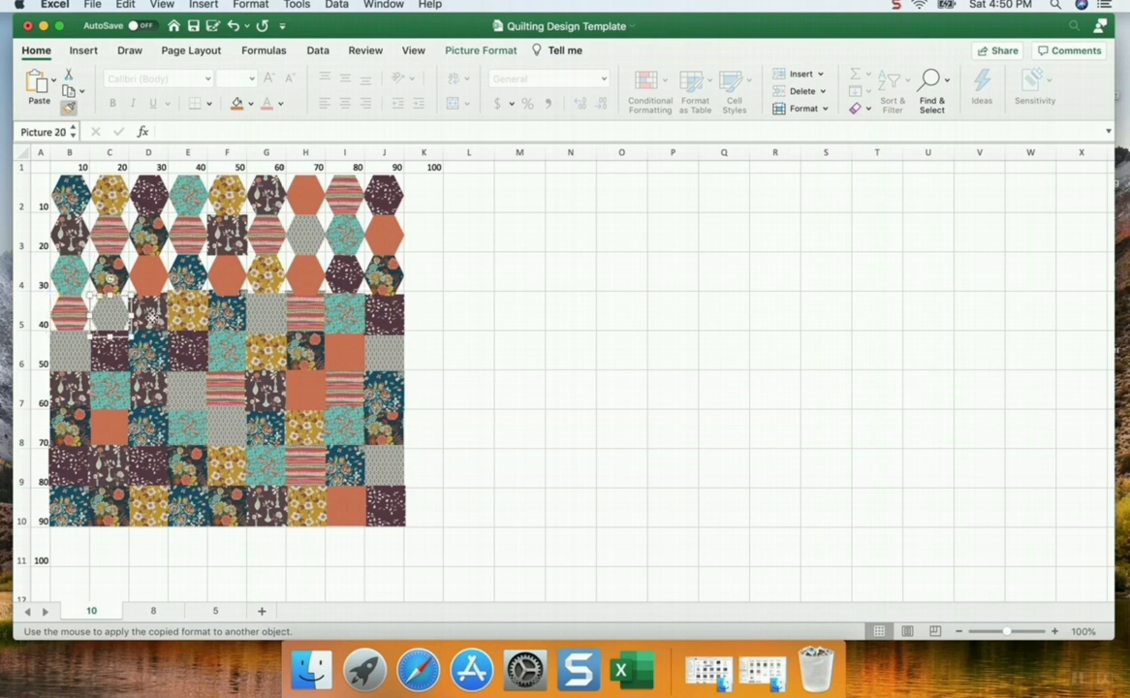
left_click(145, 313)
left_click(184, 313)
left_click(227, 313)
left_click(267, 313)
left_click(305, 313)
left_click(345, 313)
left_click(386, 315)
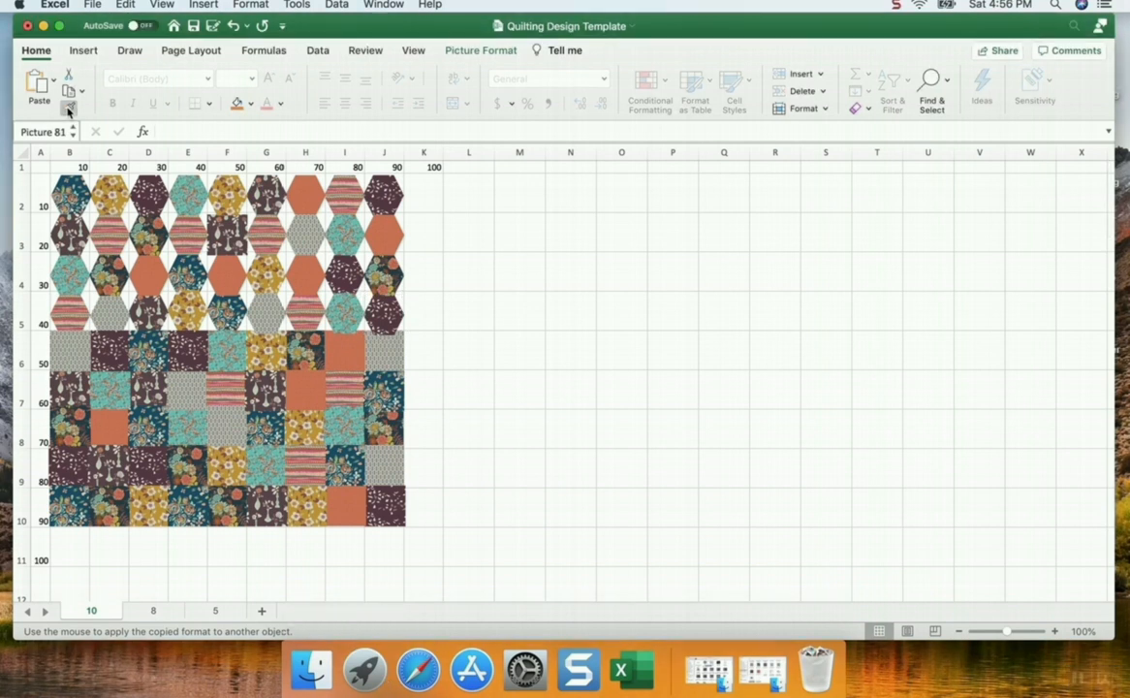
Copy the format of the striped hexagon in B5 onto the grey swatch in B6
left_click(66, 344)
left_click(118, 355)
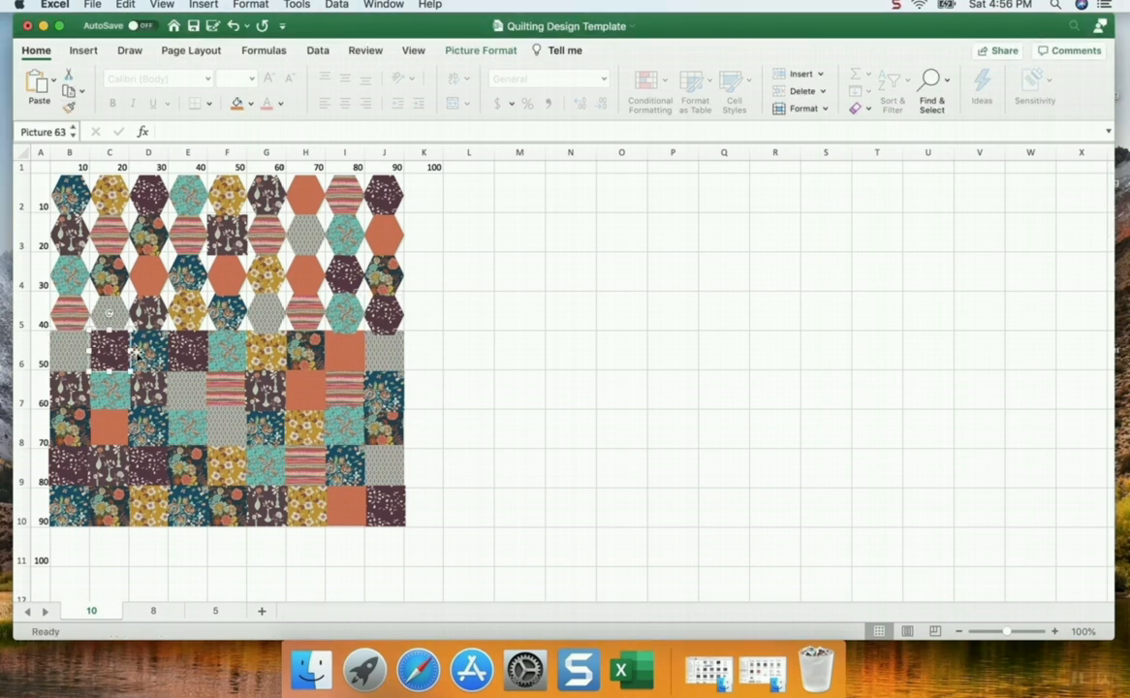
left_click(70, 323)
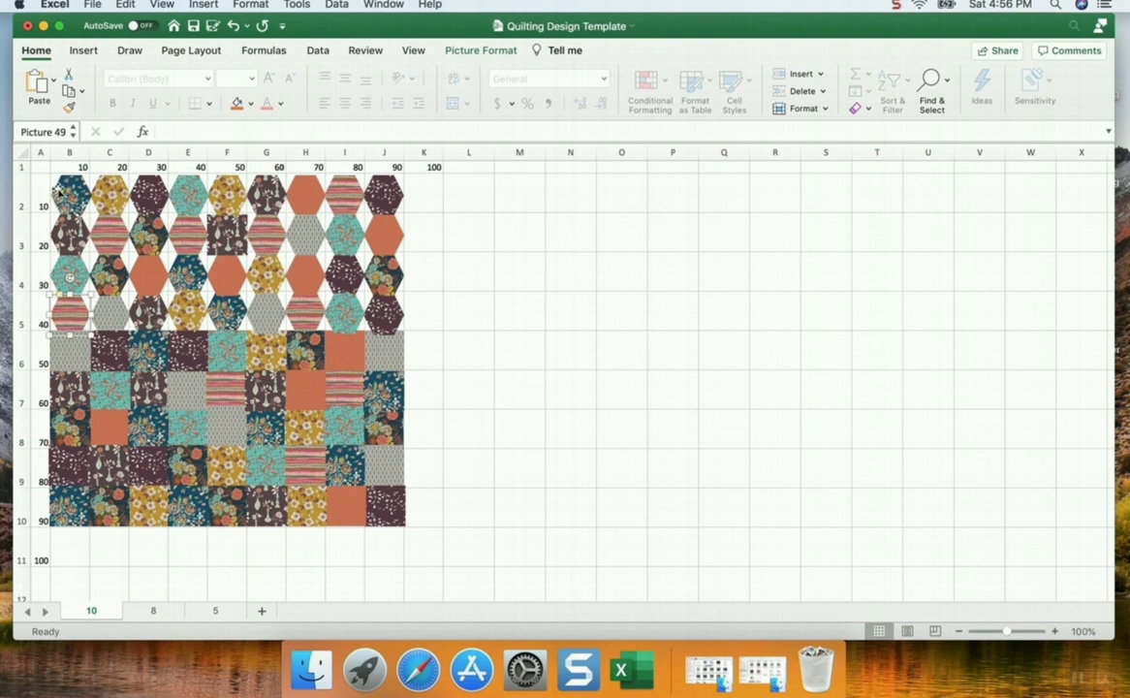
left_click(70, 107)
left_click(68, 337)
left_click(107, 339)
left_click(145, 357)
left_click(184, 356)
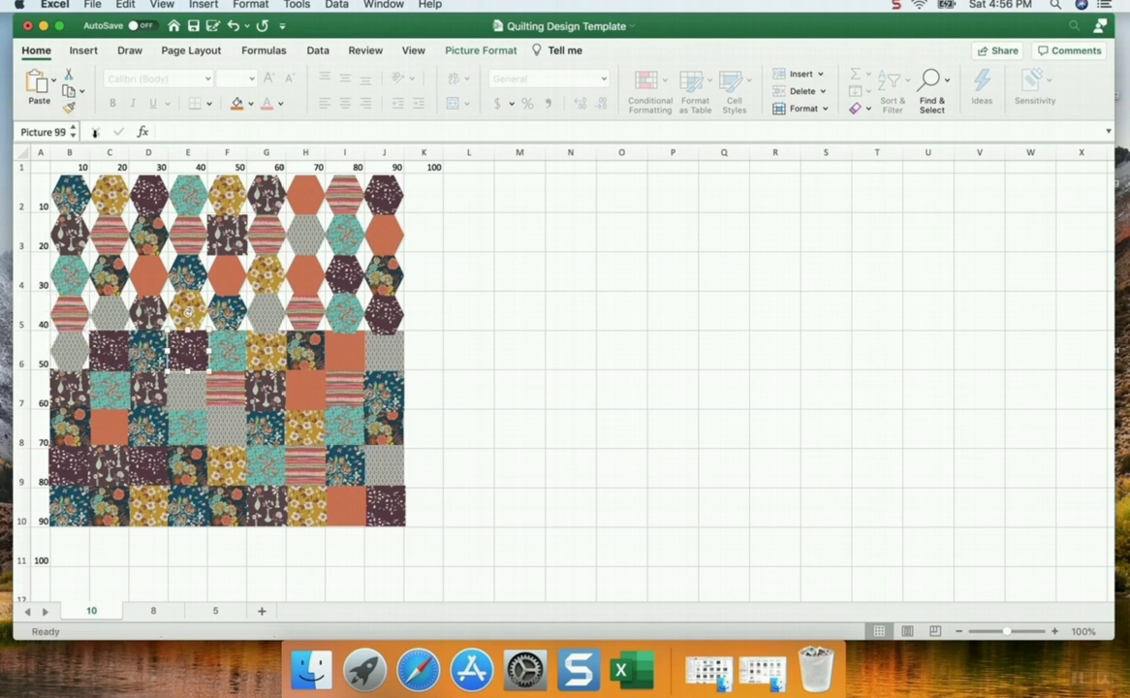
Copy the grey B6 hexagon's format onto the remaining swatches in row 6, keeping the Format Painter active
left_click(61, 358)
left_click(68, 107)
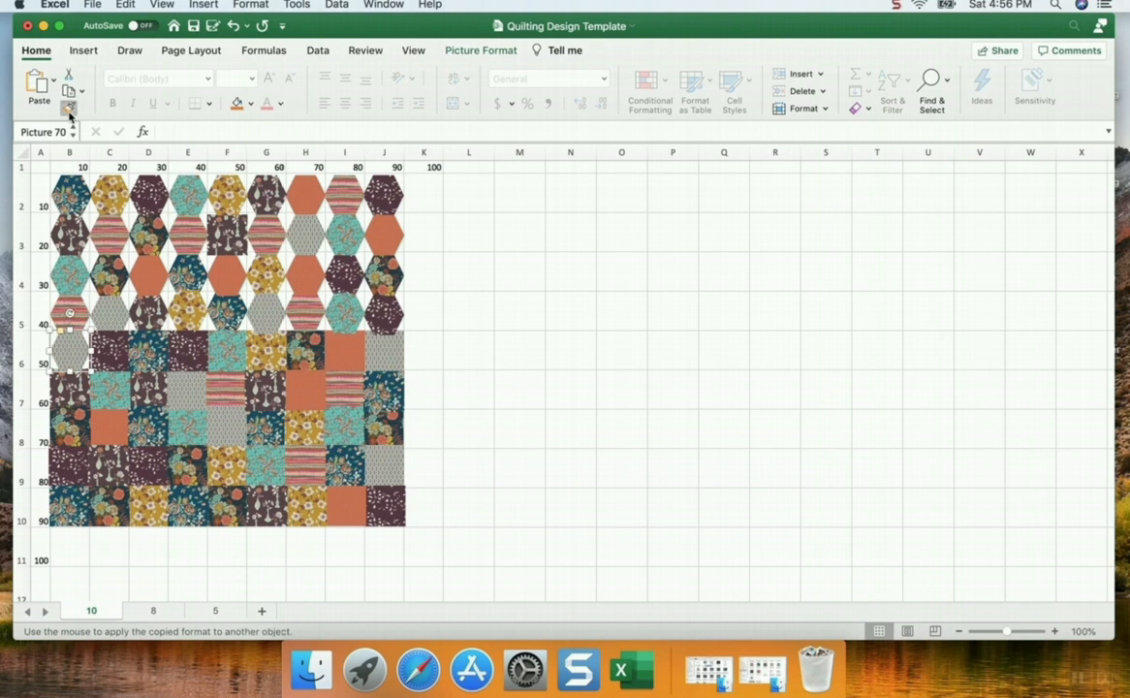
left_click(108, 354)
left_click(147, 354)
left_click(187, 354)
left_click(233, 356)
left_click(267, 354)
left_click(306, 354)
left_click(345, 357)
left_click(384, 355)
Apply the copied hexagon format to every swatch in row 7, from column J back to B
left_click(384, 393)
left_click(345, 392)
left_click(305, 392)
left_click(266, 392)
left_click(226, 392)
left_click(183, 395)
left_click(148, 392)
left_click(110, 393)
left_click(70, 393)
Apply the copied hexagon format to every swatch in row 8, from column B to J
left_click(75, 428)
left_click(114, 427)
left_click(150, 428)
left_click(192, 430)
left_click(194, 431)
left_click(229, 428)
left_click(267, 429)
left_click(306, 428)
left_click(340, 432)
left_click(376, 429)
Apply the copied hexagon format to every swatch in row 9, from column J back to B
left_click(382, 464)
left_click(344, 466)
left_click(307, 466)
left_click(267, 466)
left_click(227, 466)
left_click(186, 466)
left_click(148, 466)
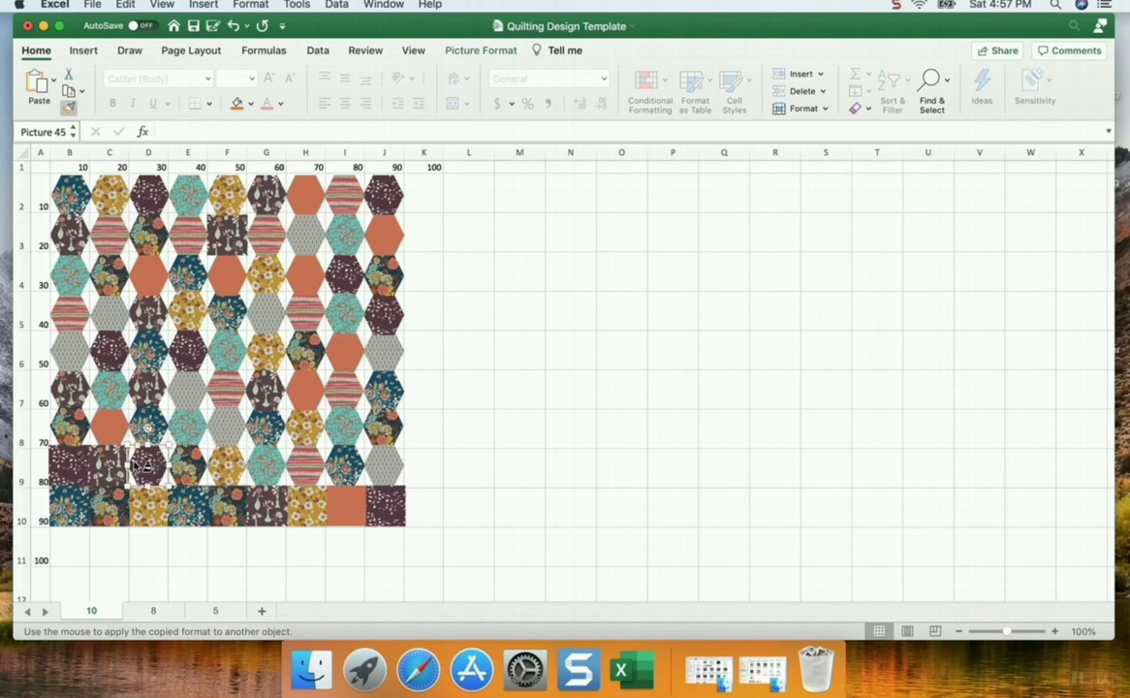
left_click(110, 467)
left_click(70, 466)
Apply the copied hexagon format to every swatch in row 10, from column B to J
left_click(70, 505)
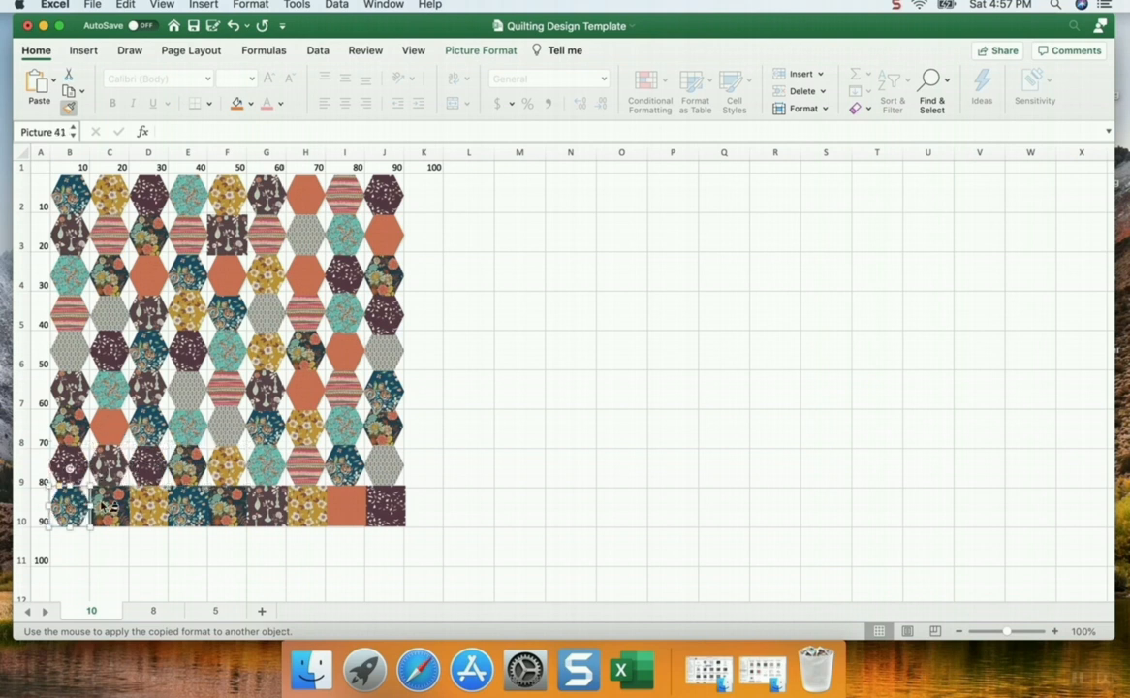
left_click(110, 505)
left_click(148, 505)
left_click(187, 505)
left_click(227, 505)
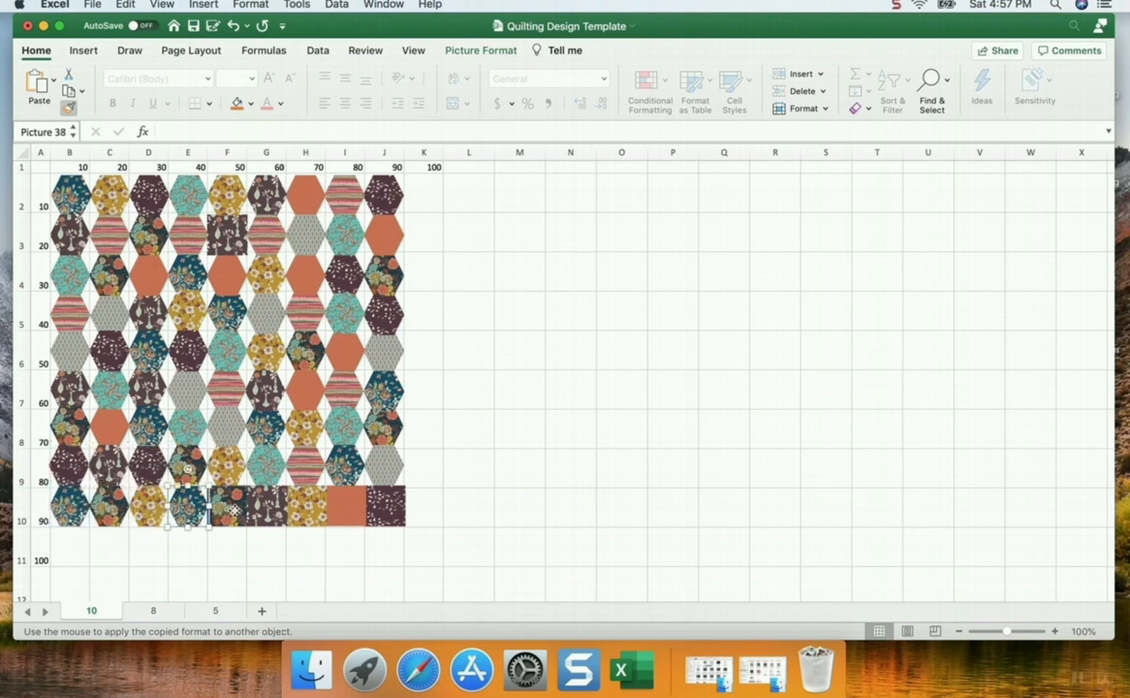
left_click(266, 505)
left_click(306, 505)
left_click(345, 505)
left_click(378, 505)
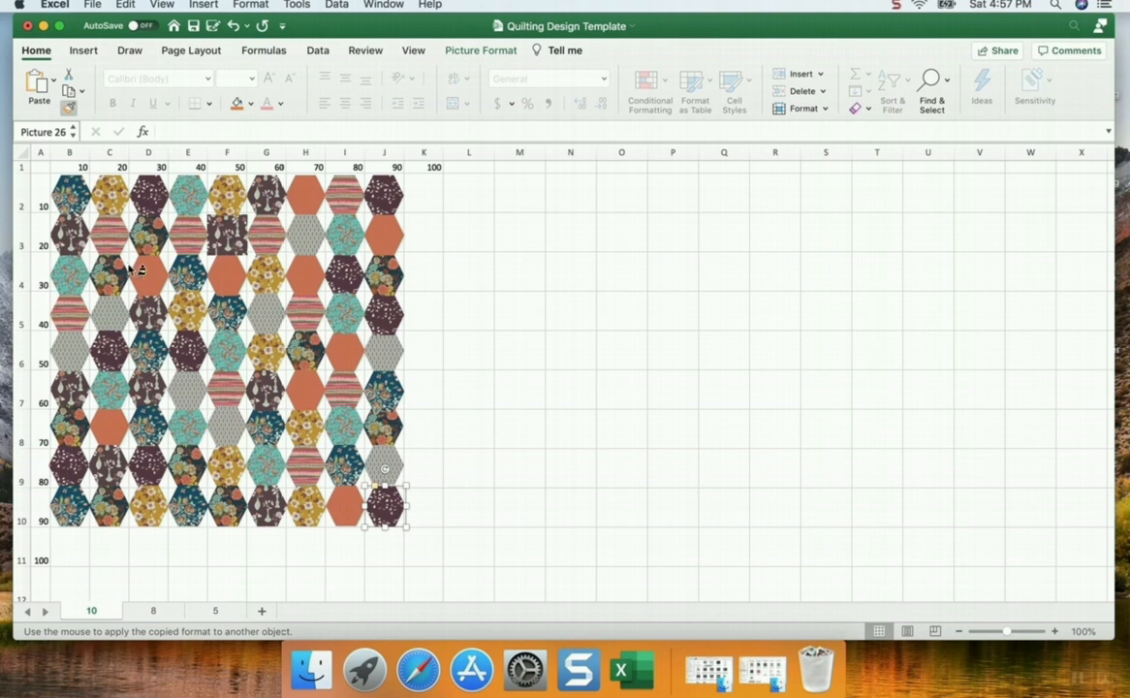
Move the hexagons from C2 to F2 closer together in a staggered arrangement so their slanted edges interlock
left_click(109, 186)
mouse_move(108, 186)
left_mouse_down()
mouse_move(109, 212)
mouse_move(140, 196)
mouse_move(128, 193)
mouse_move(171, 200)
mouse_move(165, 215)
mouse_move(220, 215)
mouse_move(194, 219)
left_mouse_up()
left_click(213, 216)
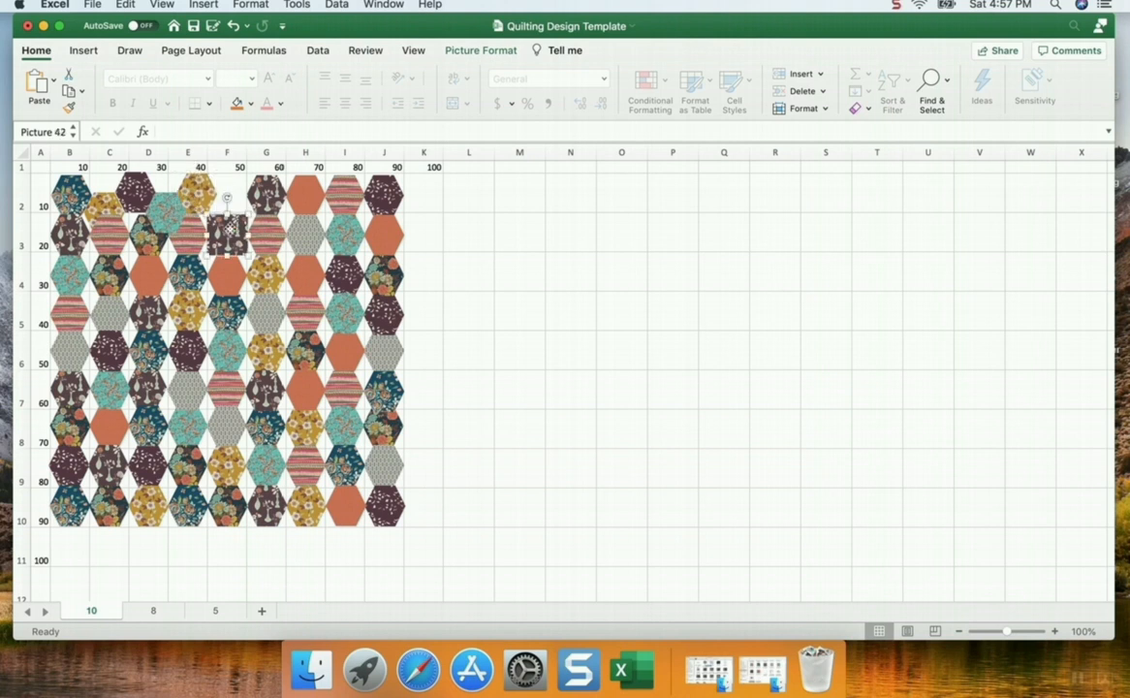
Apply the hexagon format to the remaining square swatch in F3 and move it up beside the staggered yellow hexagon
left_click(201, 211)
left_click(67, 108)
left_click(228, 237)
left_click_drag(229, 237, 231, 224)
Copy the moved dark vase-print hexagon, paste it at M4, and place the copy below row 10 between columns H and I
right_click(231, 224)
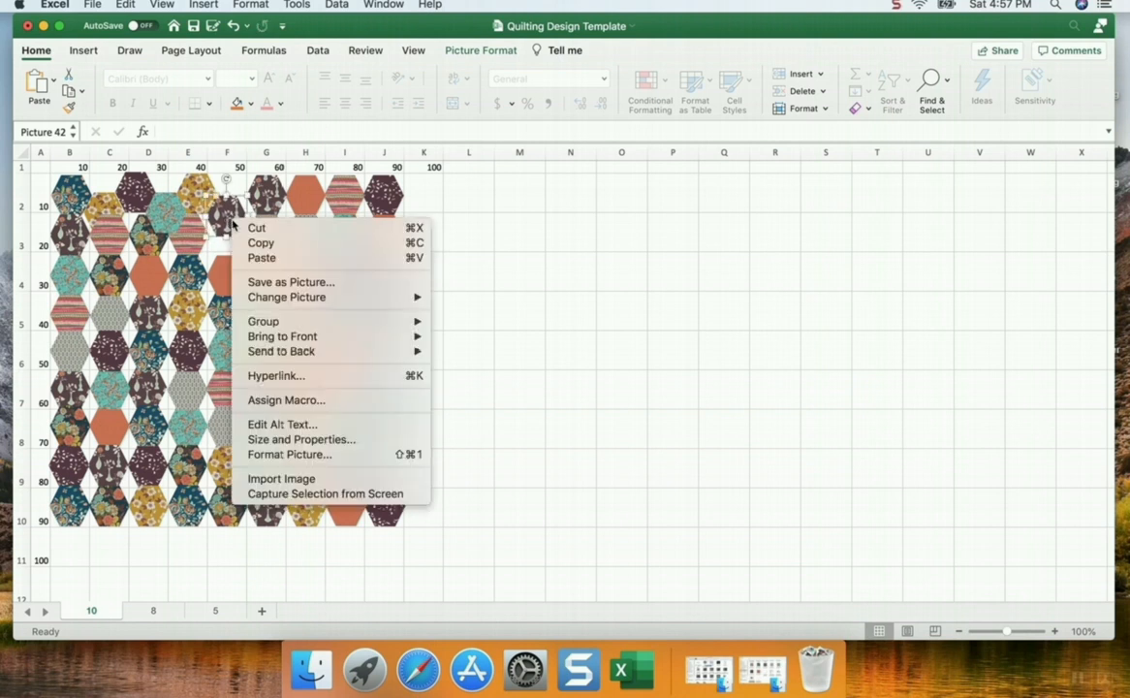
left_click(254, 243)
right_click(508, 263)
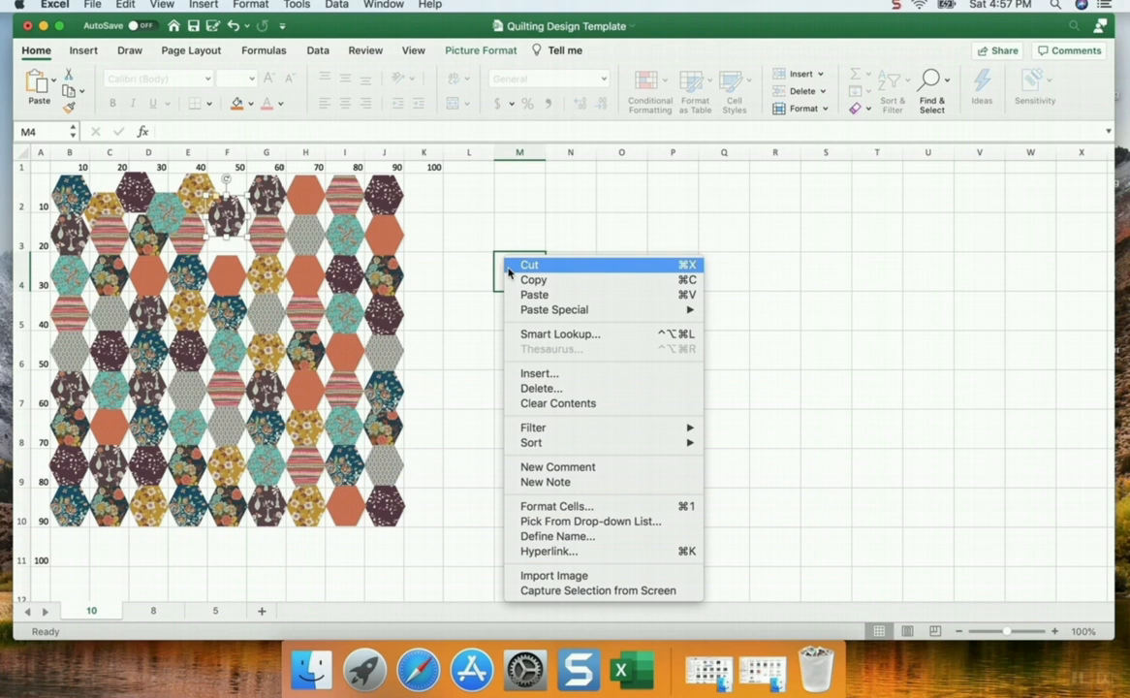
left_click(531, 294)
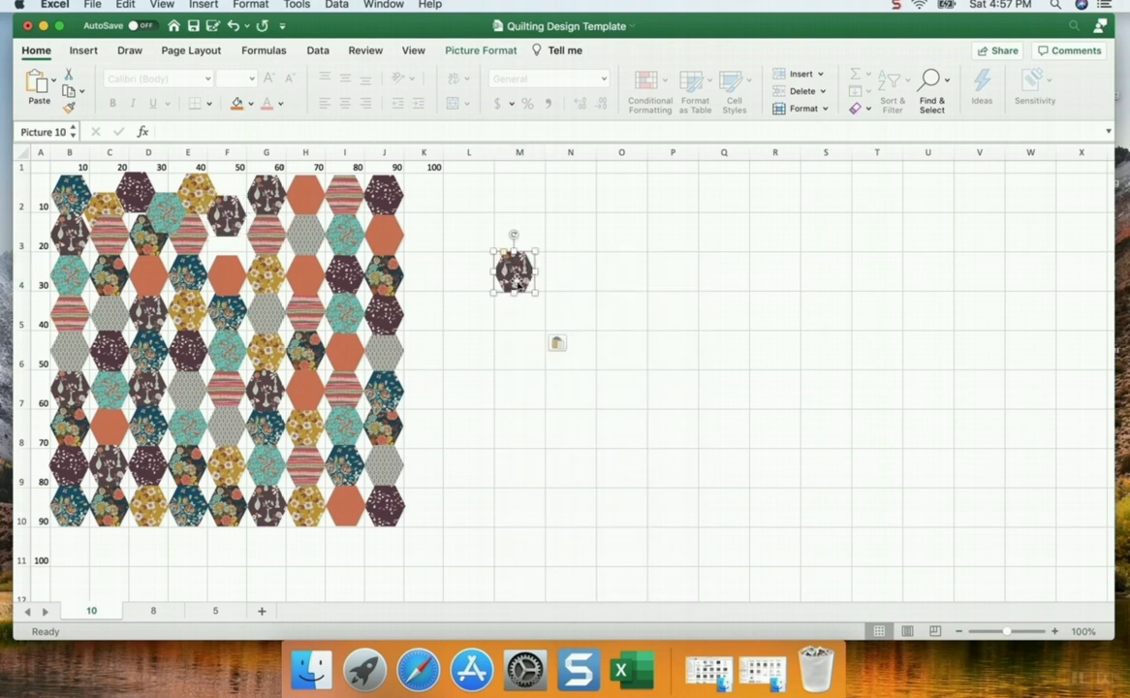
left_click_drag(456, 374, 338, 522)
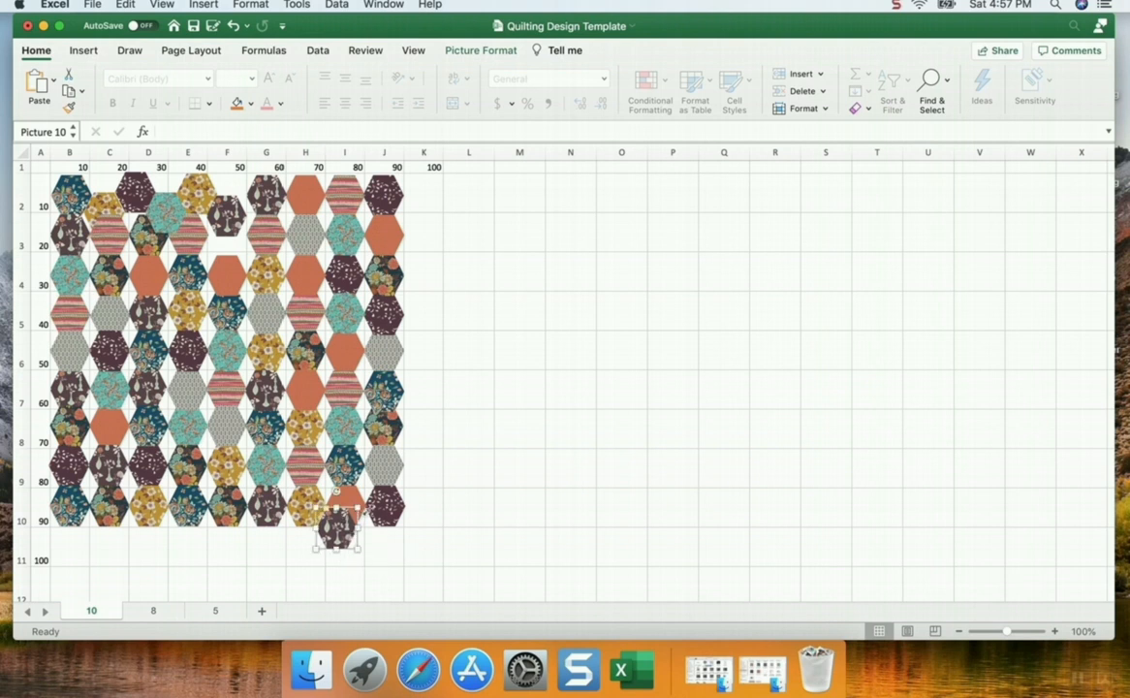